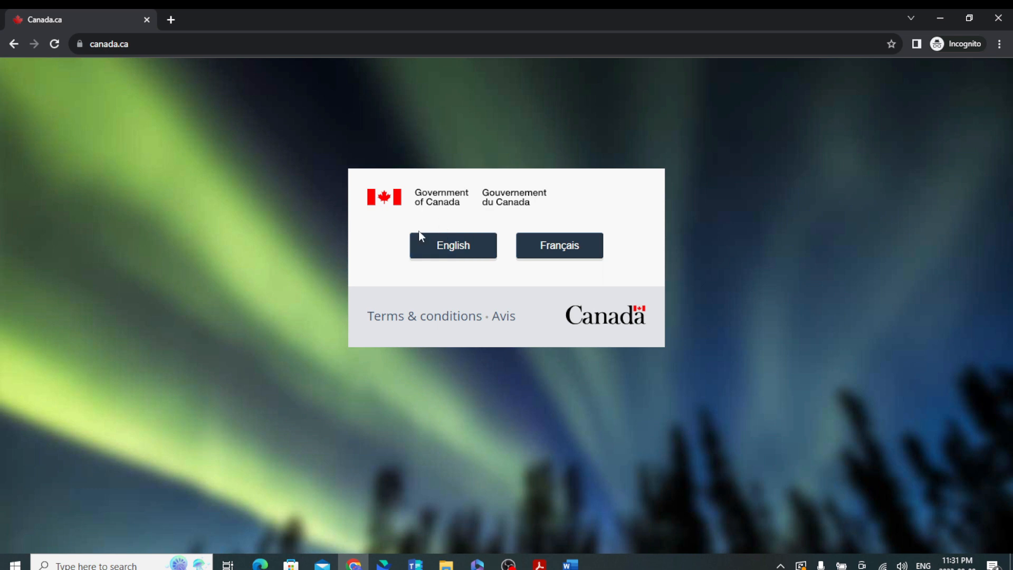
Switch Canada.ca to English and open the Immigration and citizenship section.
left_click(449, 250)
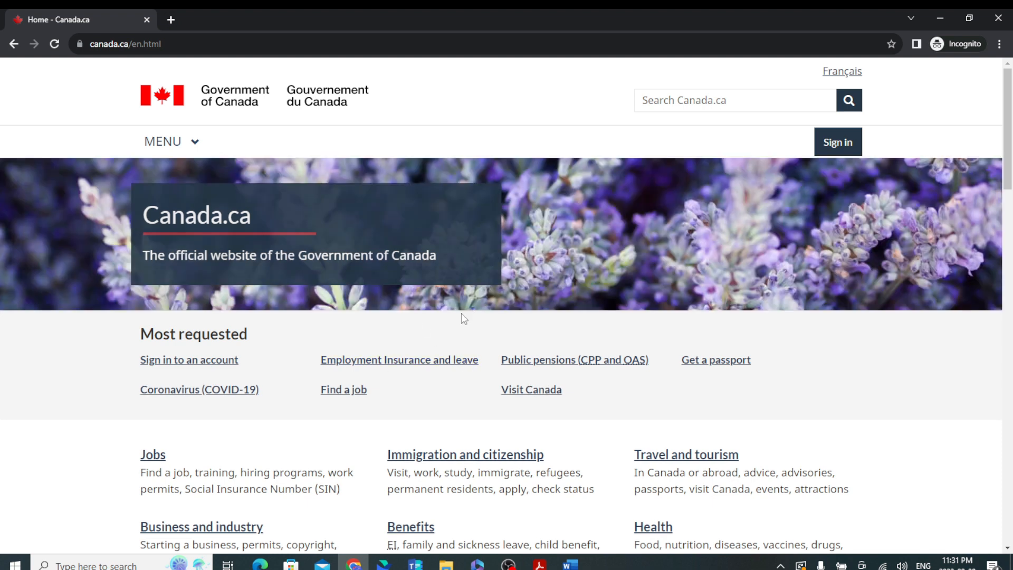
scroll(461, 317, "down", 3)
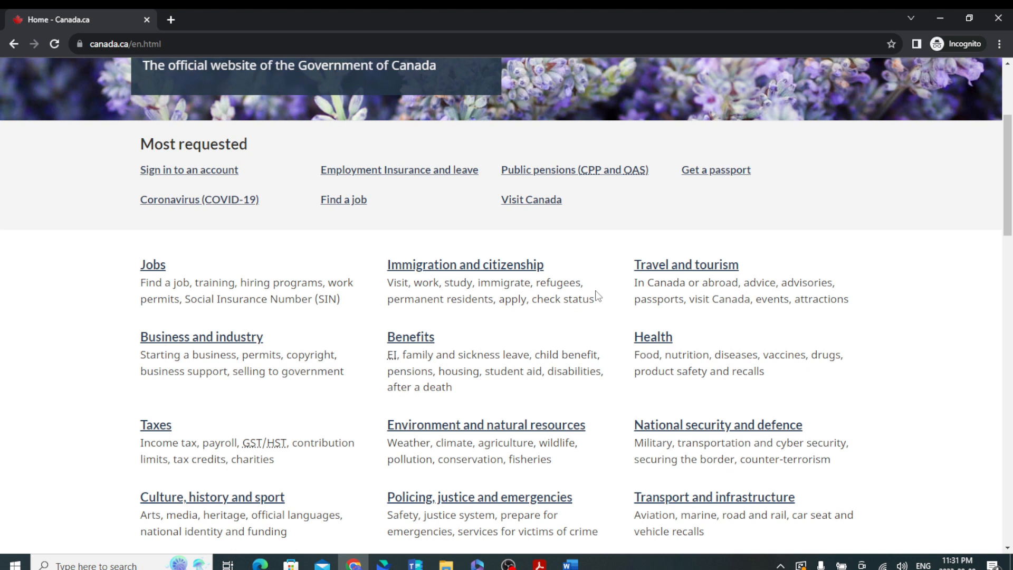
left_click(509, 278)
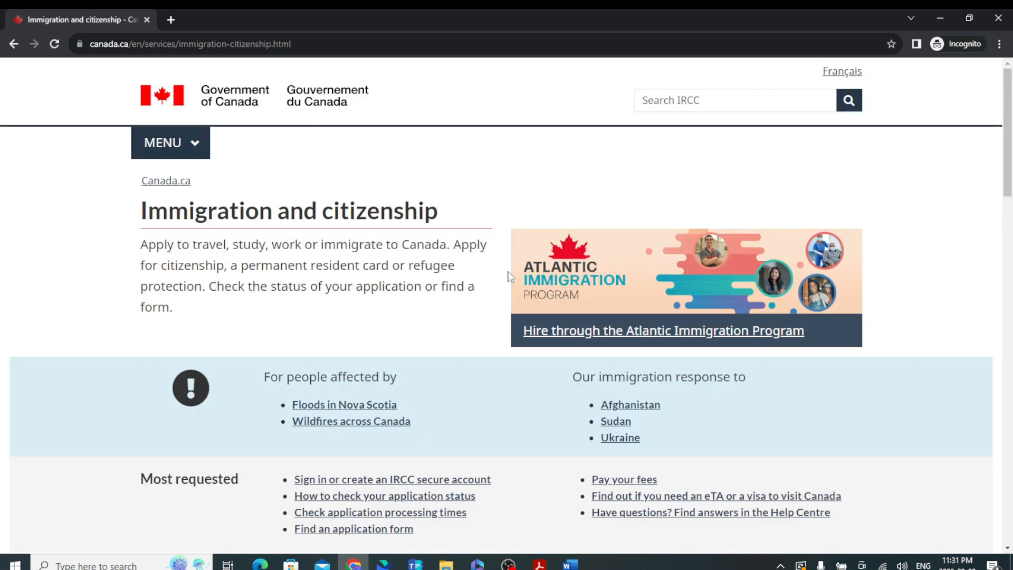
scroll(397, 303, "down", 4)
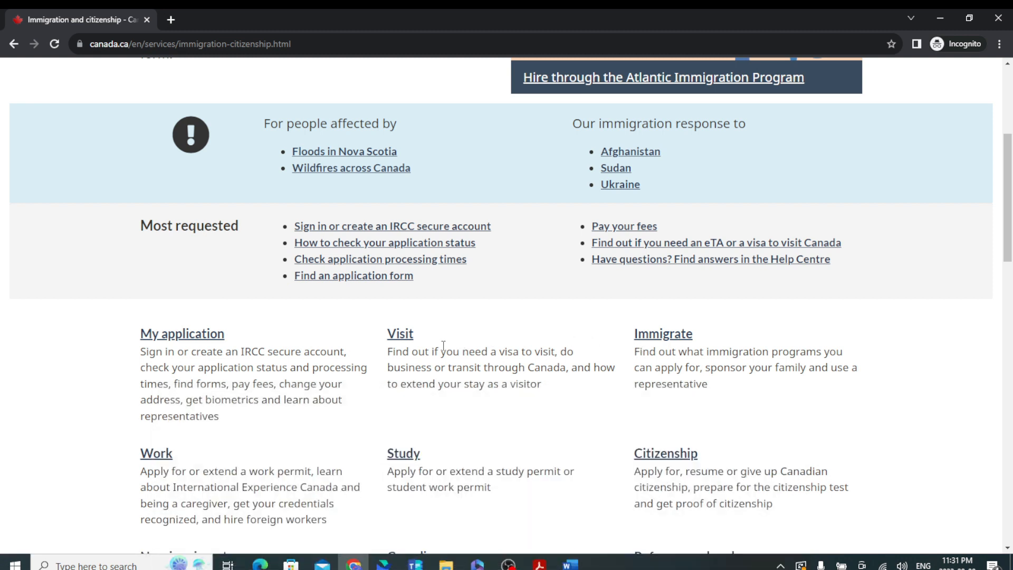
Open the Visit information for visitors from outside Canada, then the visitor visa pages.
left_click(405, 337)
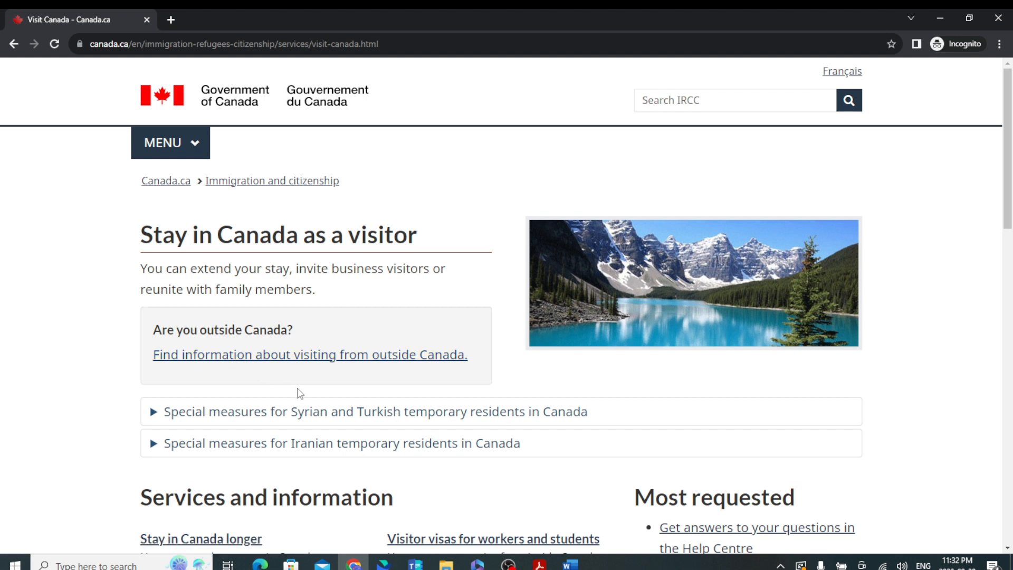
scroll(300, 393, "down", 4)
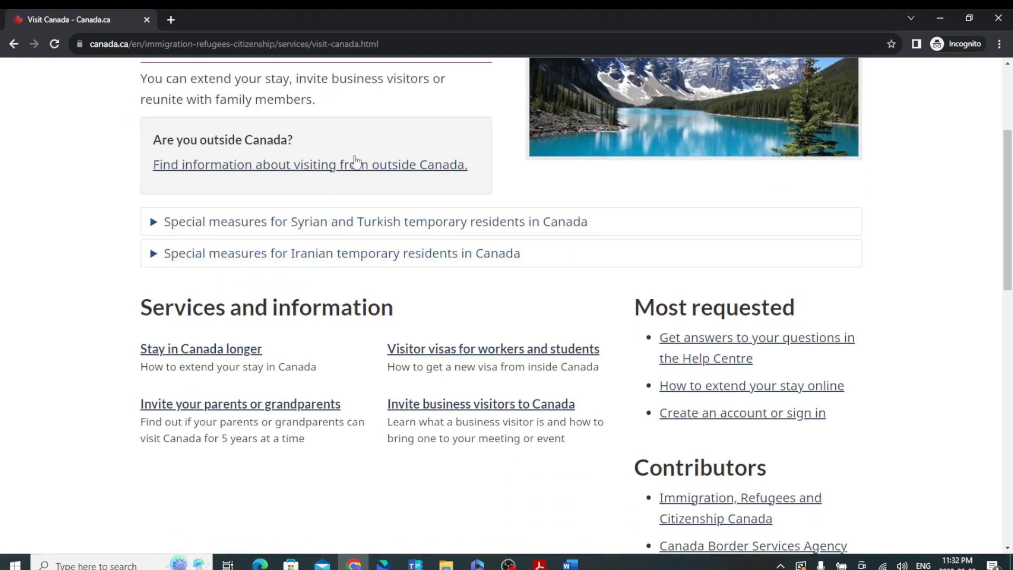
scroll(414, 285, "up", 1)
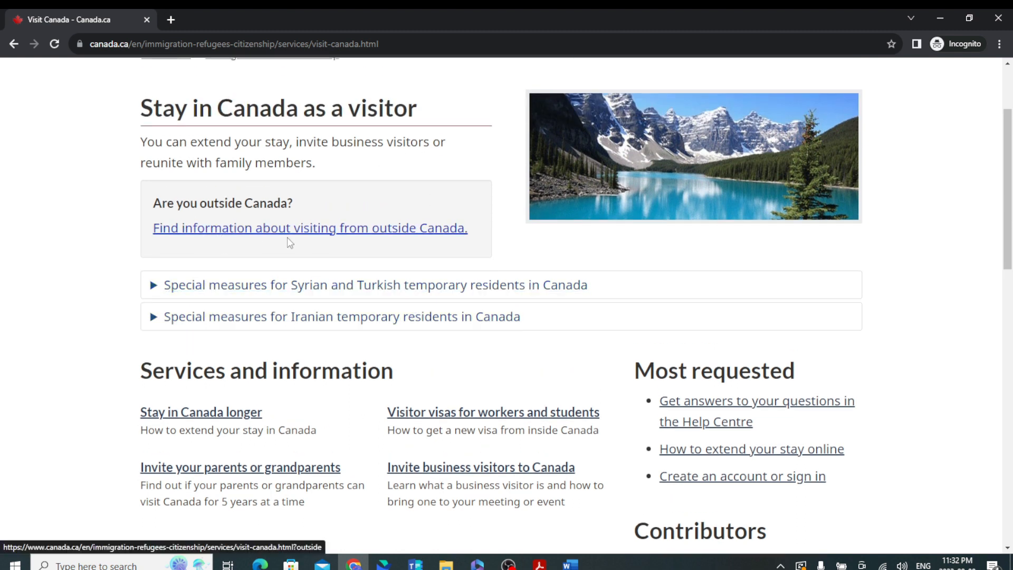
left_click(322, 230)
scroll(401, 353, "down", 2)
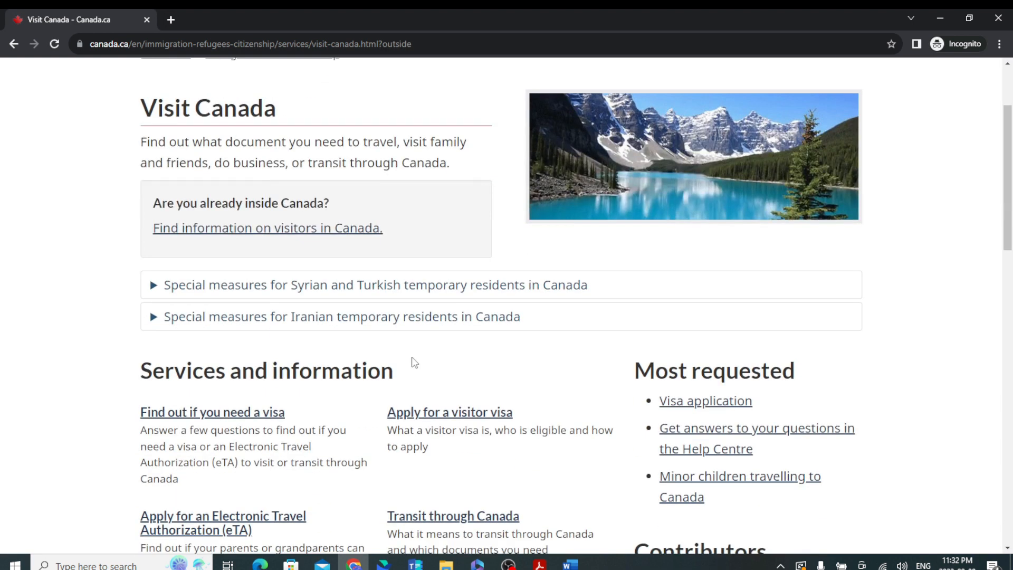
scroll(413, 362, "down", 3)
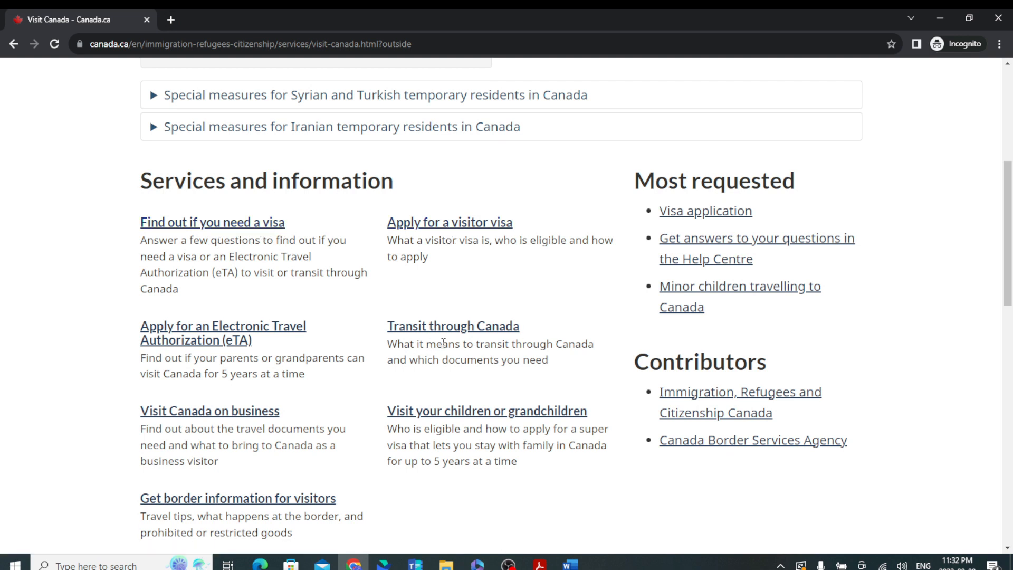
left_click(447, 228)
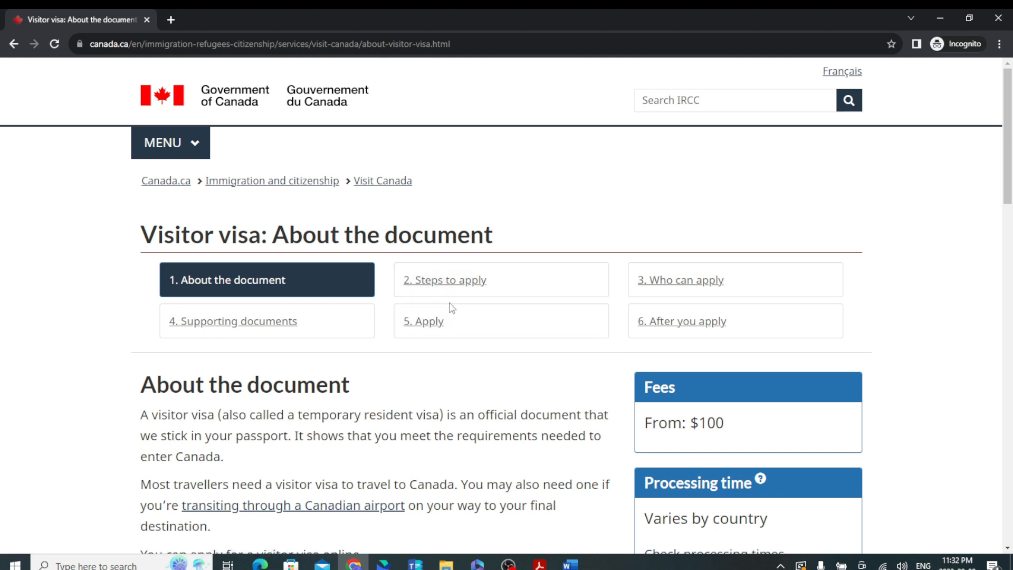
In the How to apply section, choose 'To unite with a family member' and get instructions.
scroll(781, 413, "down", 3)
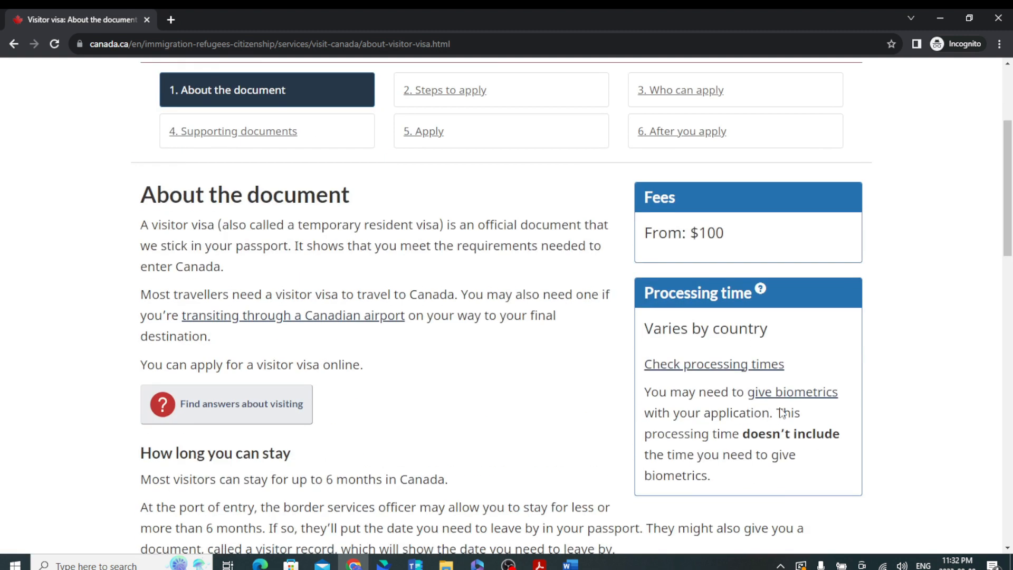
scroll(584, 355, "up", 3)
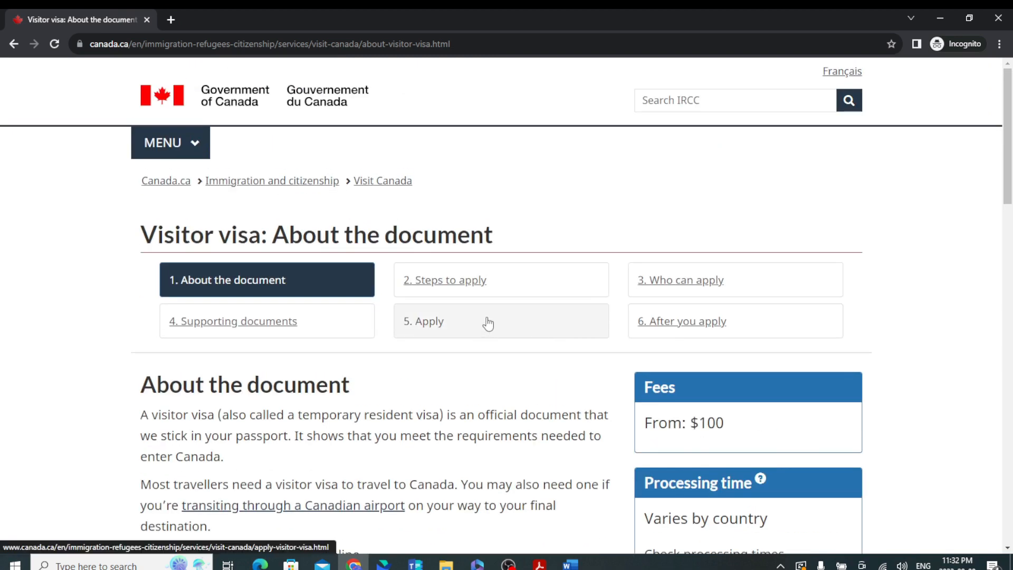
left_click(440, 288)
scroll(504, 410, "down", 7)
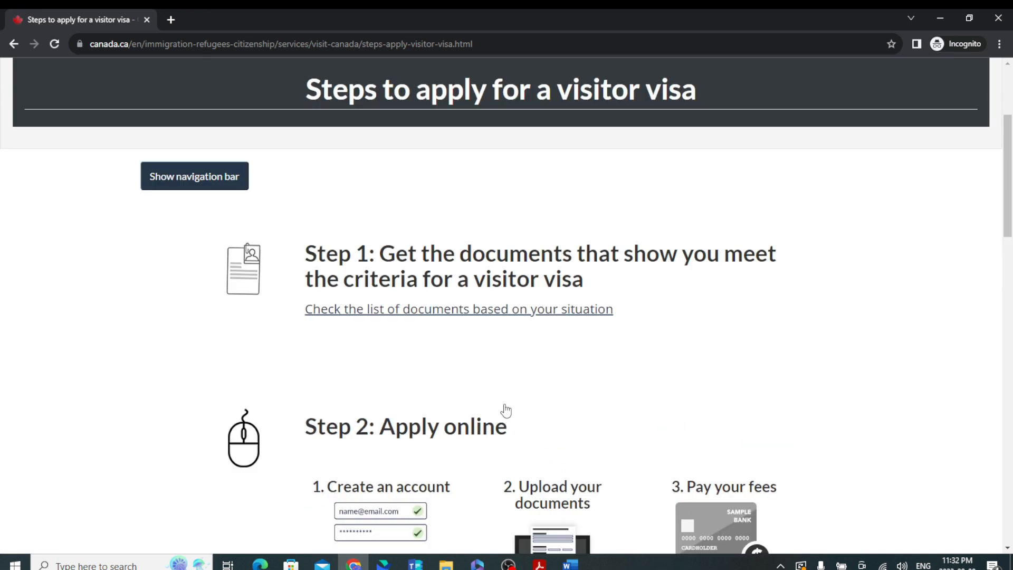
scroll(509, 405, "down", 4)
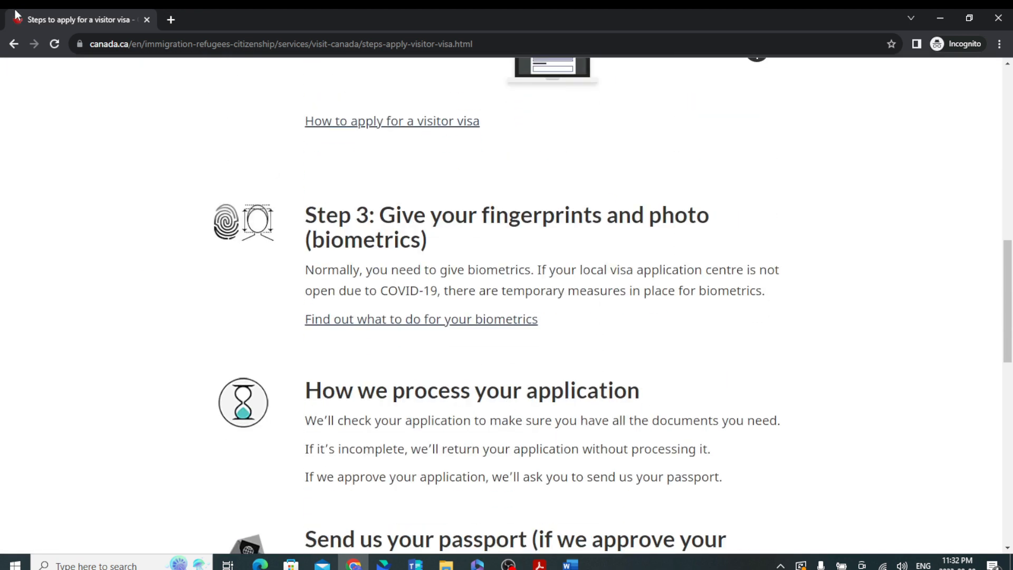
left_click(22, 45)
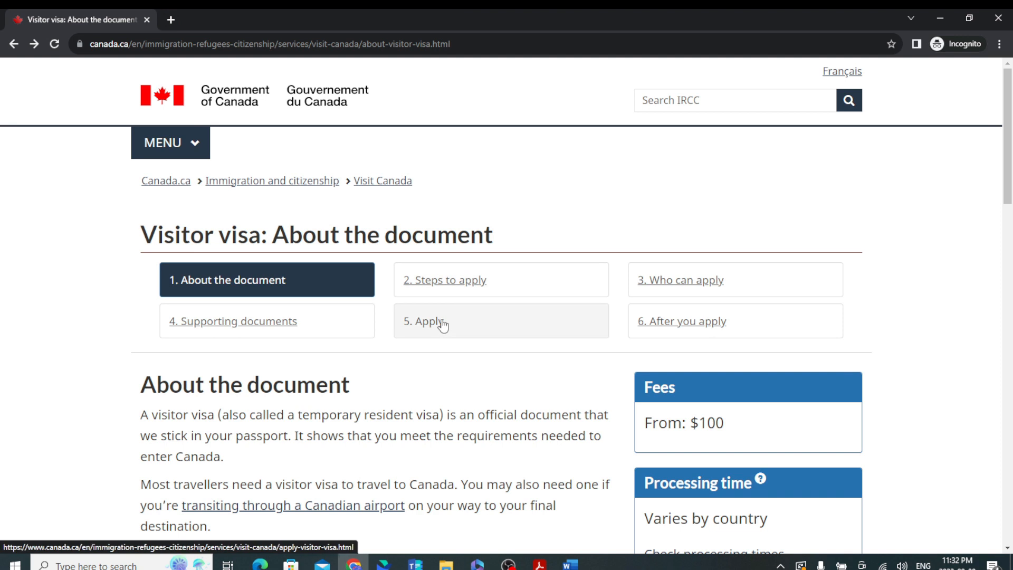
left_click(442, 323)
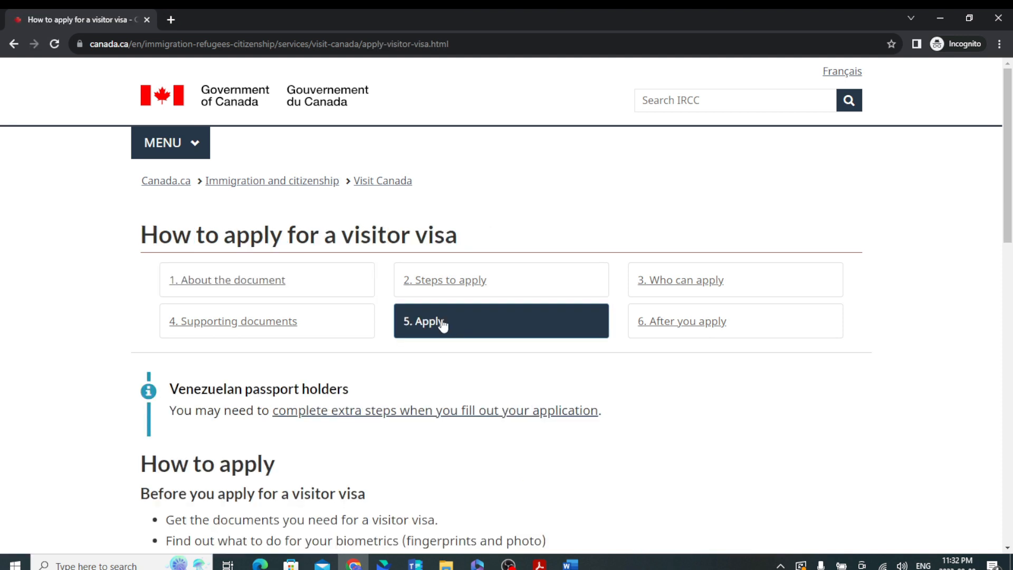
scroll(358, 397, "down", 5)
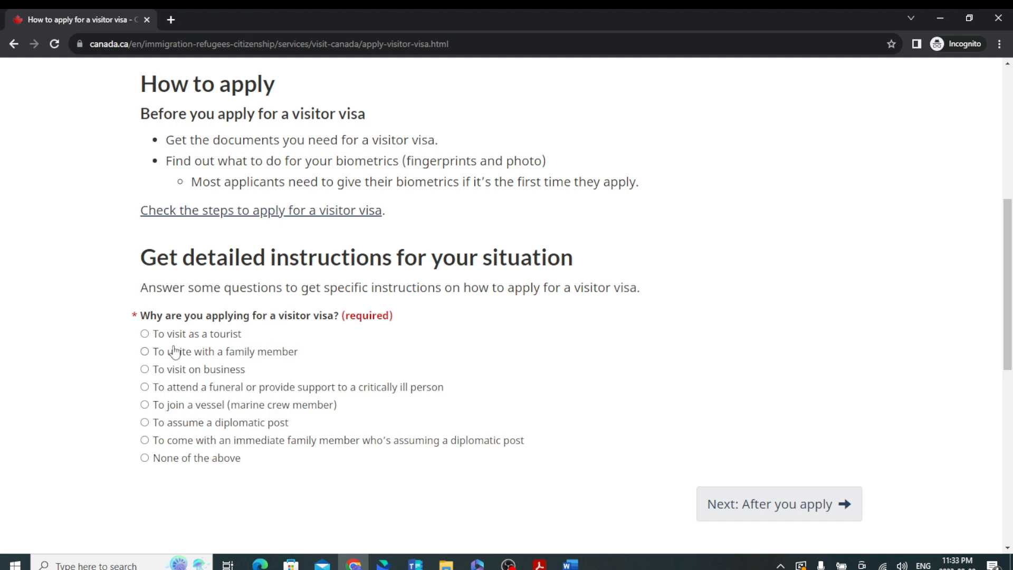
left_click(145, 352)
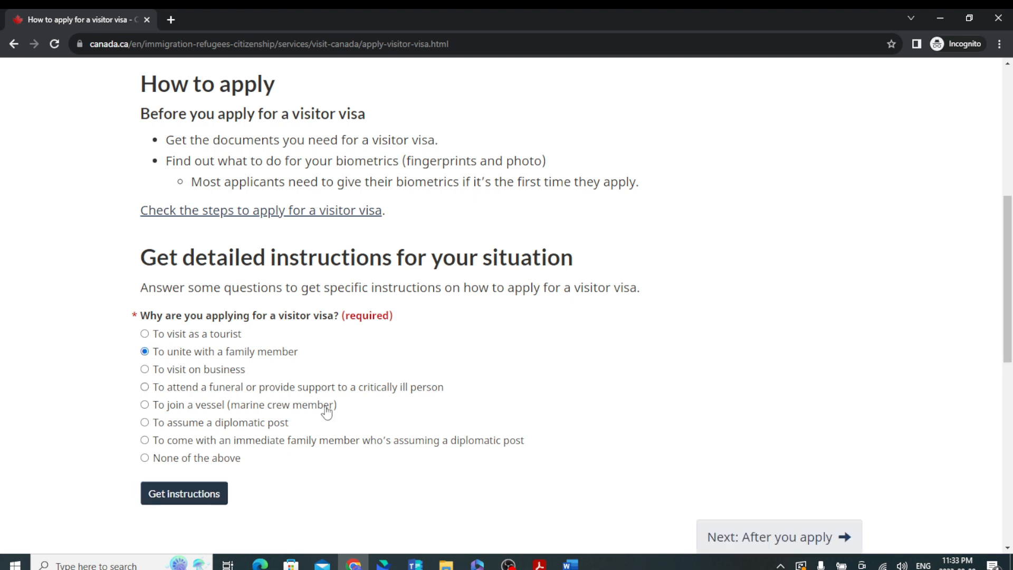
left_click(192, 499)
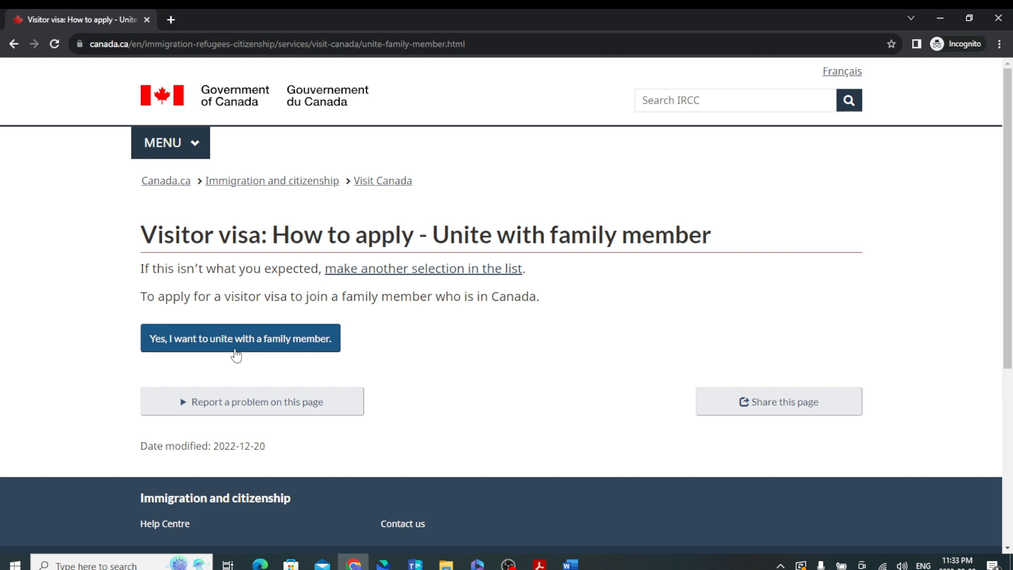
Sign up for the IRCC Portal to apply on behalf of someone else, with no application in process.
left_click(236, 353)
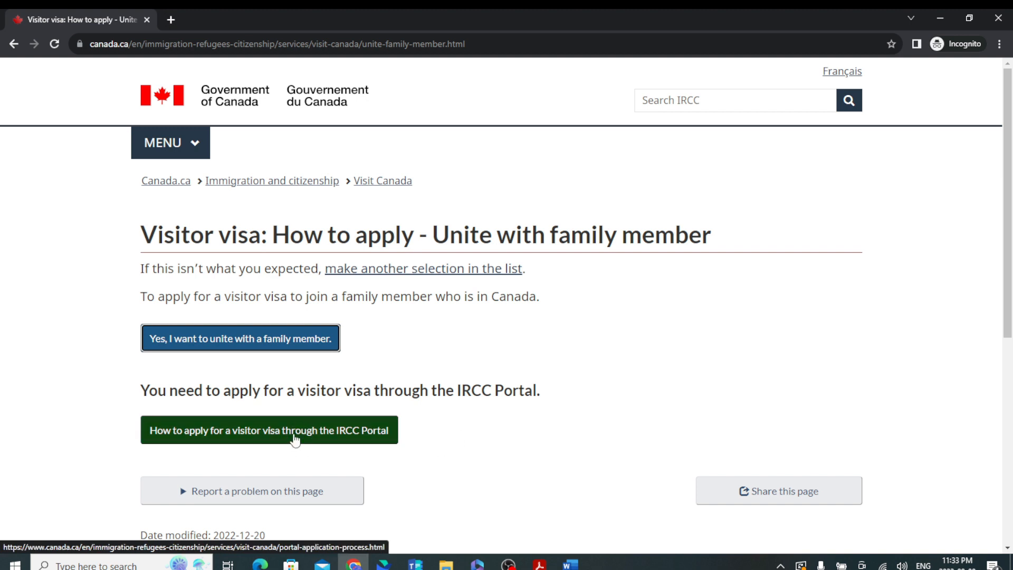
left_click(297, 440)
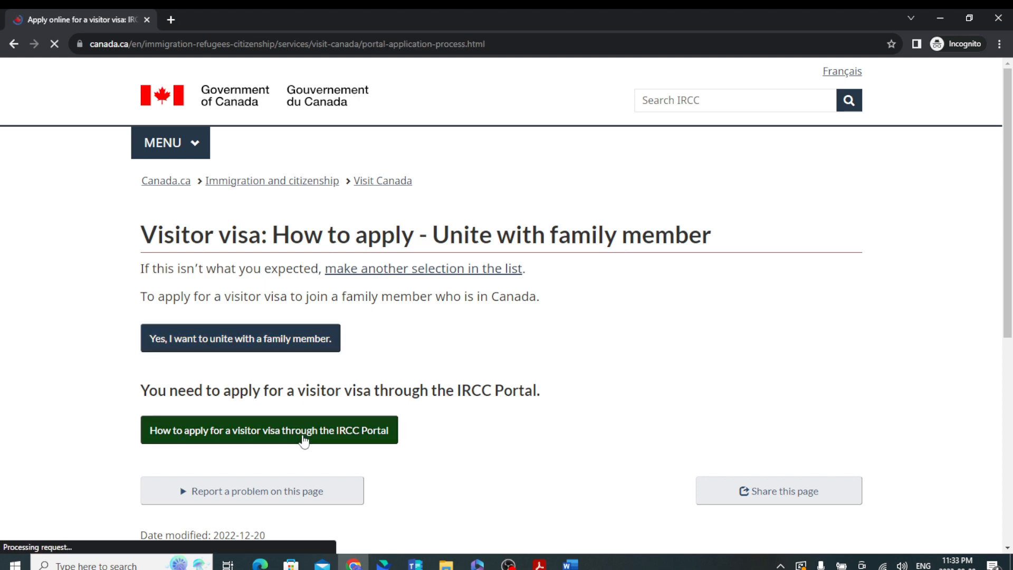
scroll(315, 435, "down", 10)
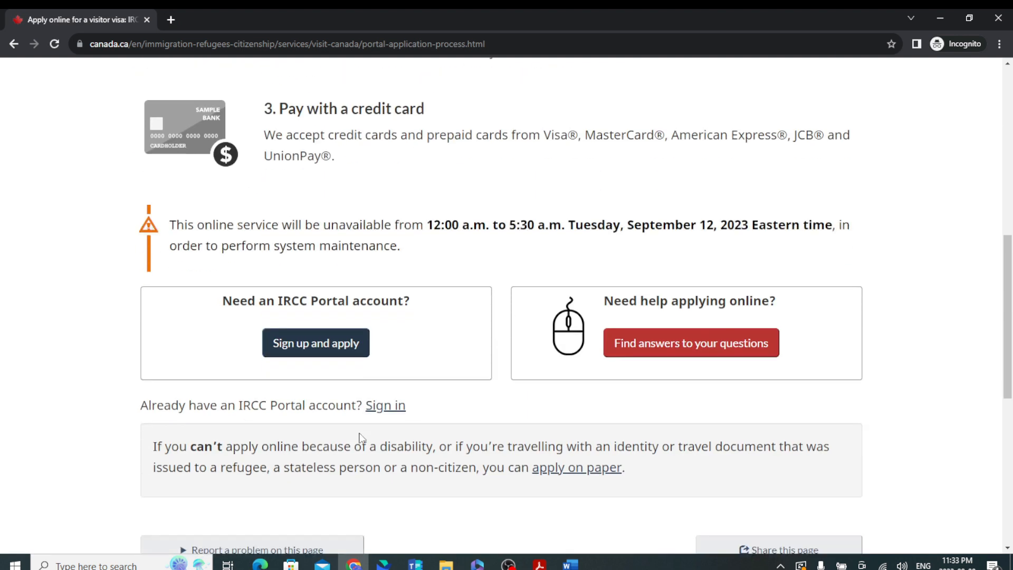
left_click(348, 352)
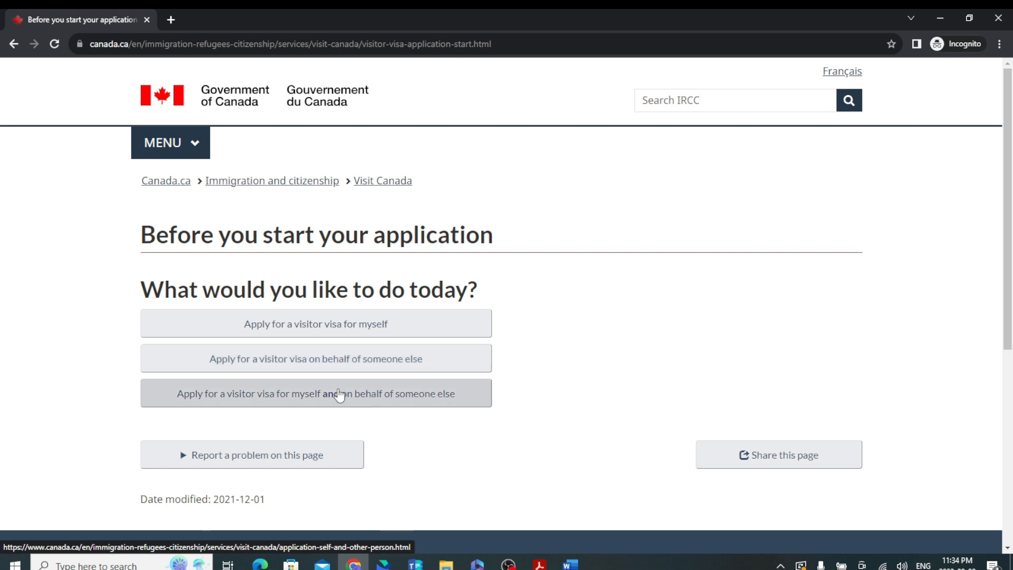
left_click(344, 369)
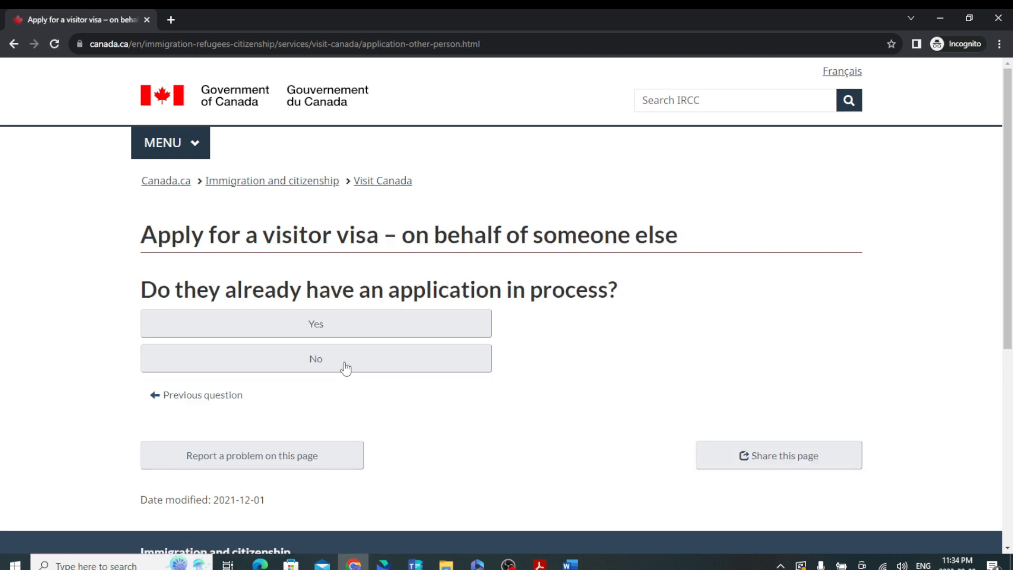
left_click(328, 361)
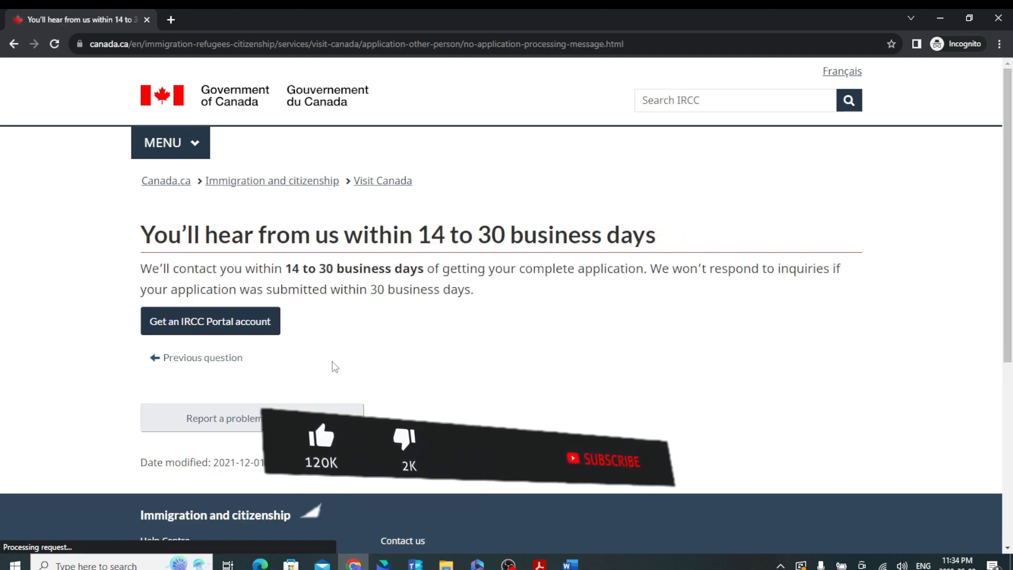
left_click(250, 328)
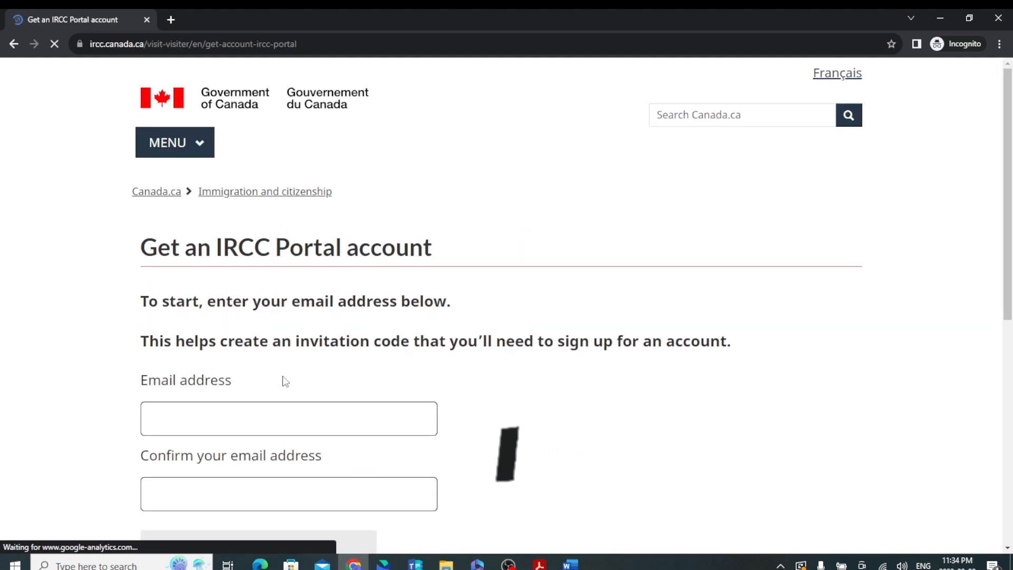
Sign in to the IRCC Portal and open the visitor visa or study permit application.
scroll(282, 378, "down", 3)
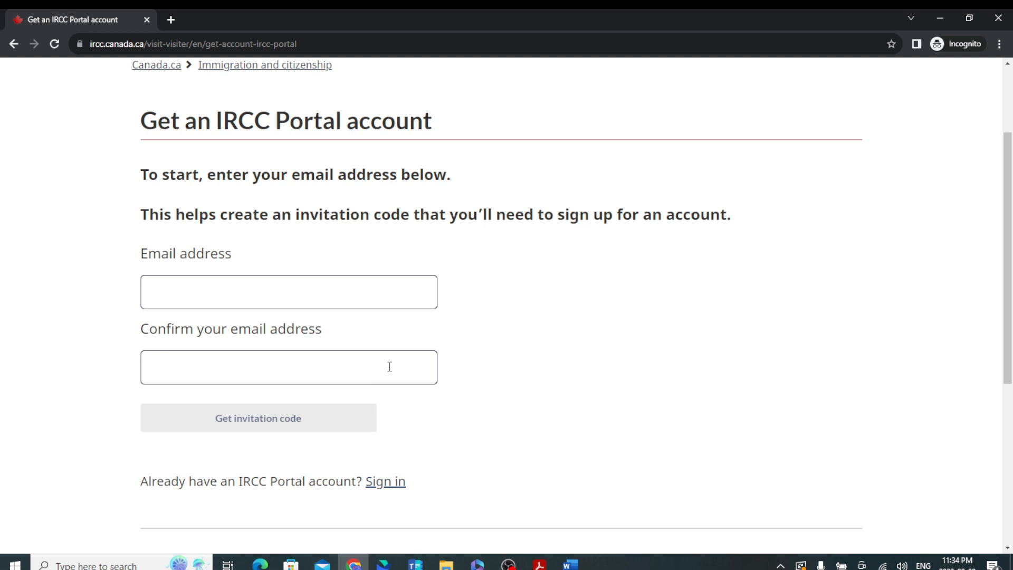
left_click(391, 483)
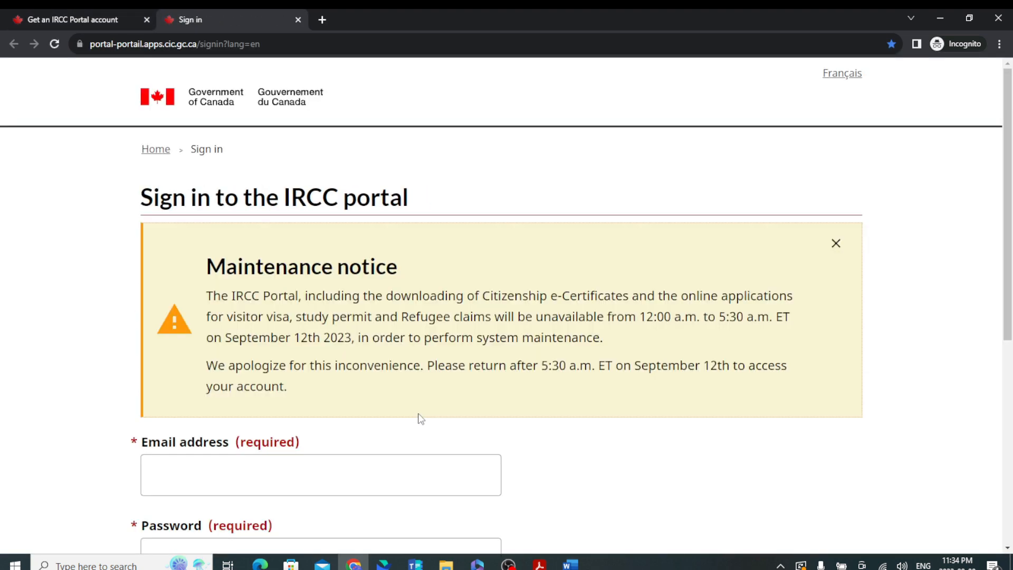
scroll(340, 469, "down", 1)
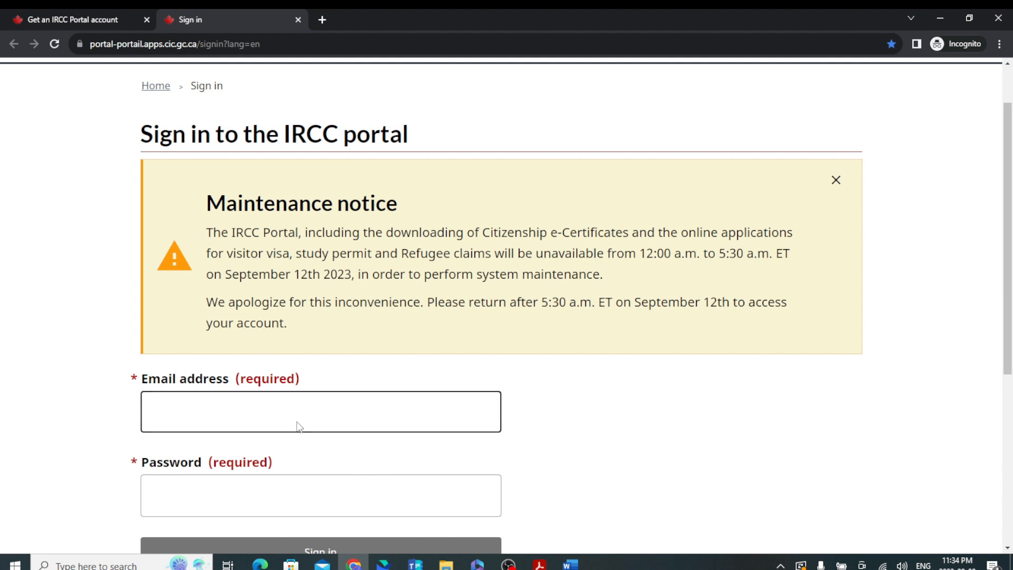
left_click(310, 407)
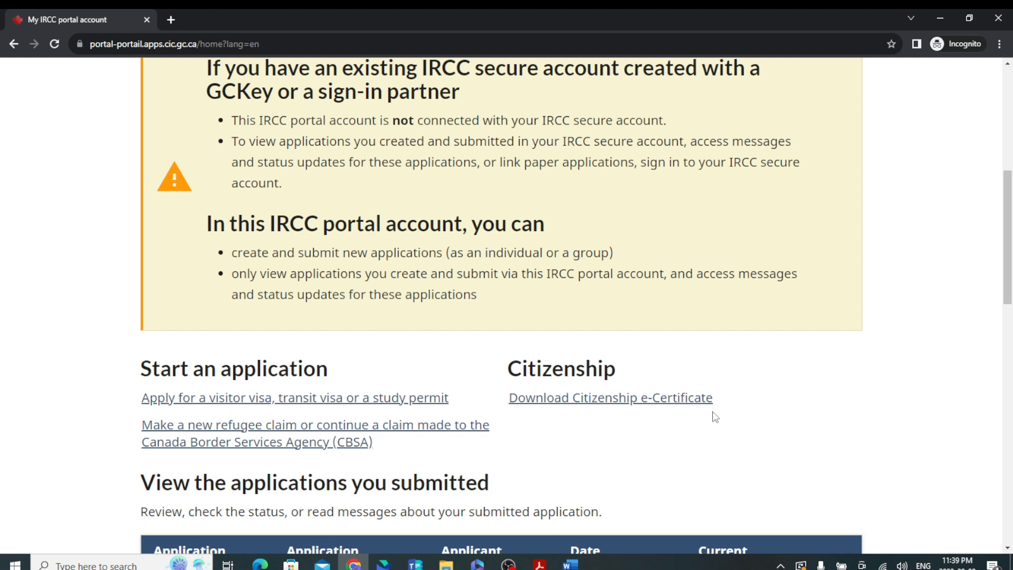
scroll(287, 396, "down", 3)
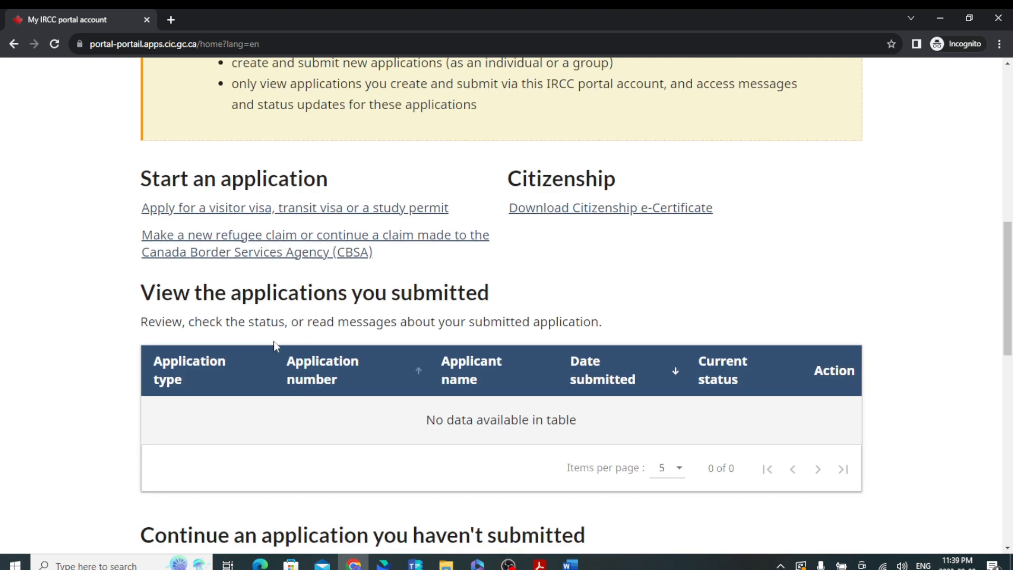
left_click(287, 209)
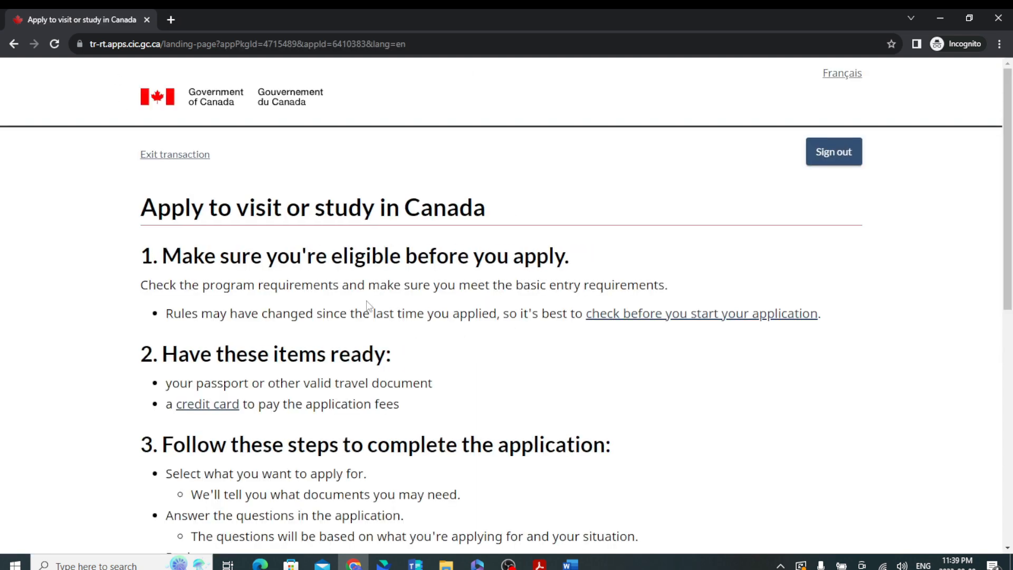
Choose the visitor visa option, stay signed in, acknowledge the information and start a new application.
scroll(378, 285, "down", 2)
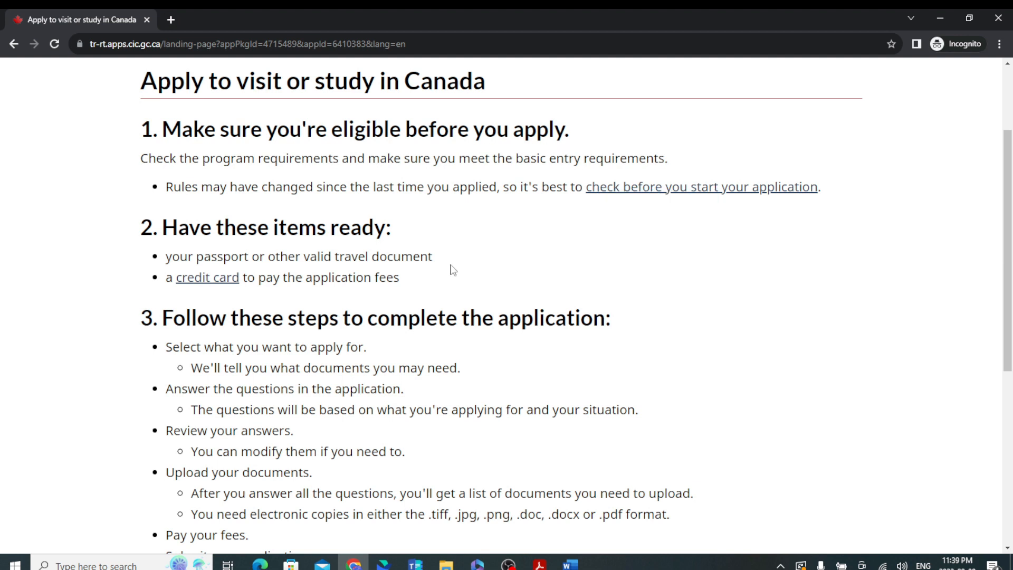
left_click(636, 186)
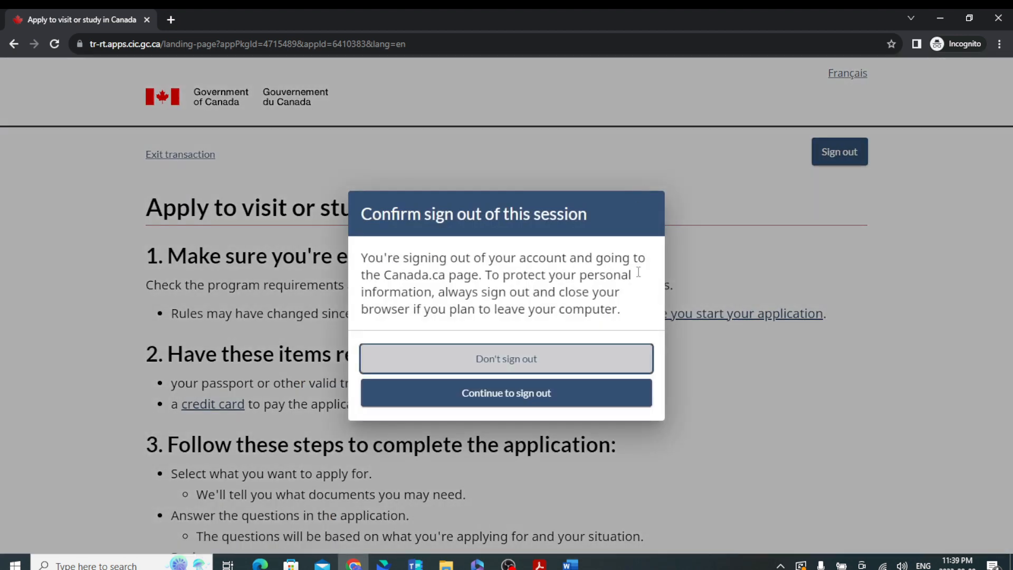
left_click(476, 363)
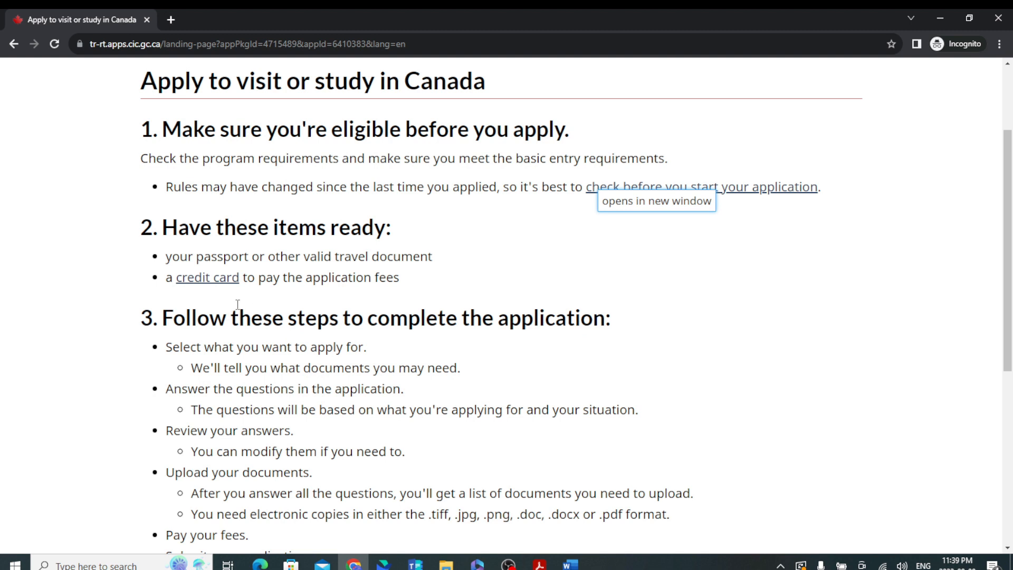
scroll(319, 319, "down", 5)
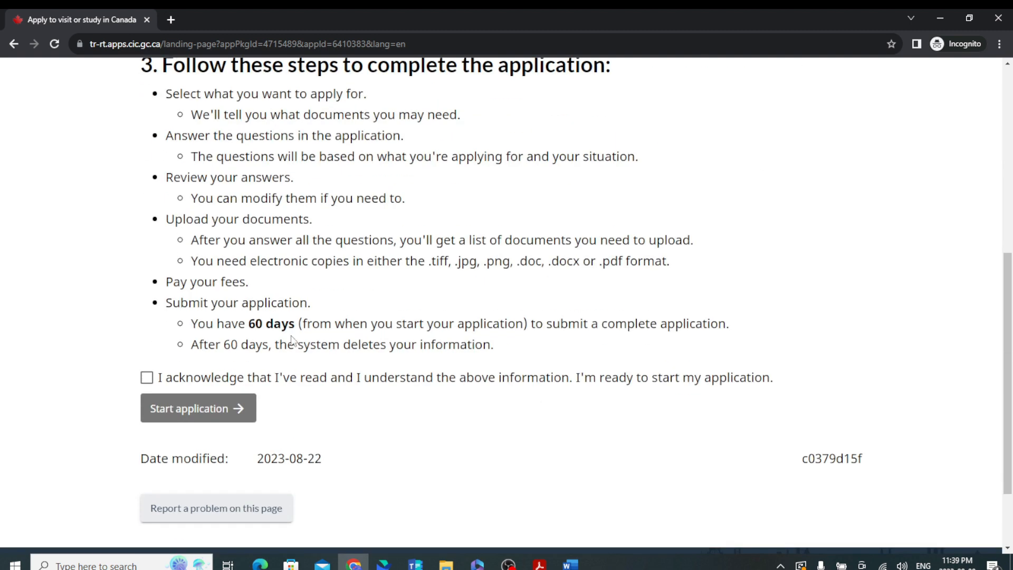
scroll(308, 360, "up", 2)
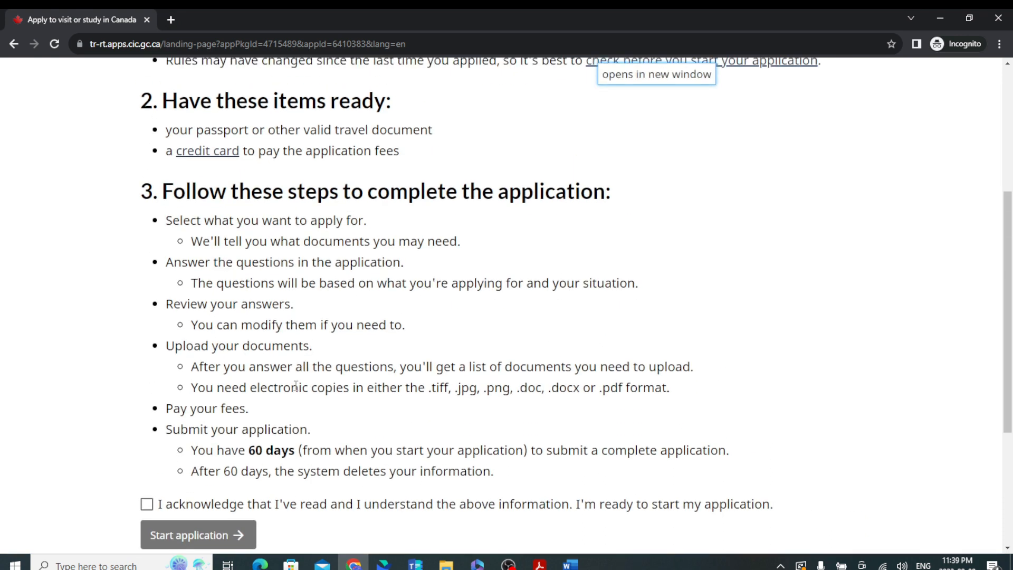
scroll(296, 385, "down", 2)
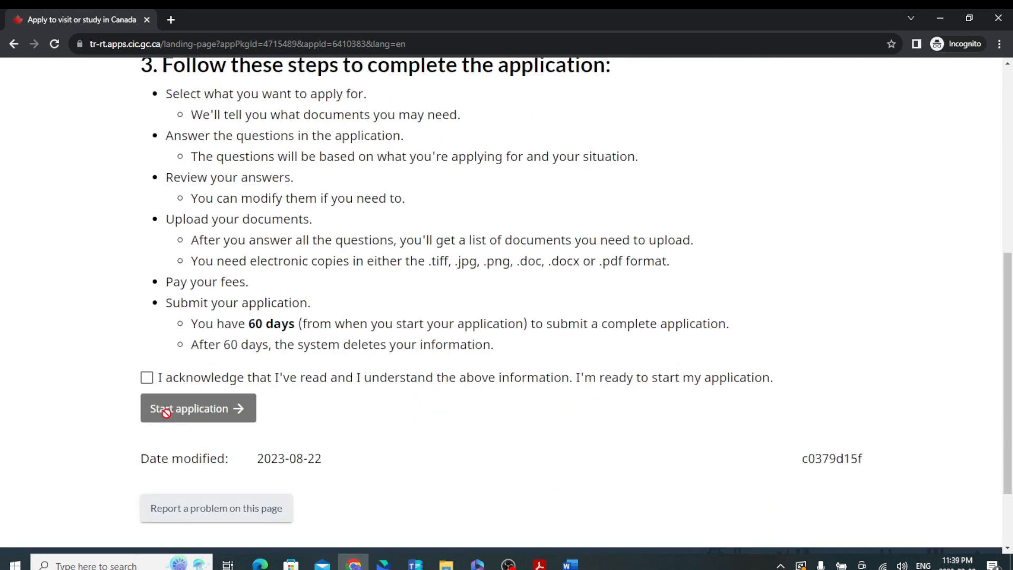
left_click(155, 380)
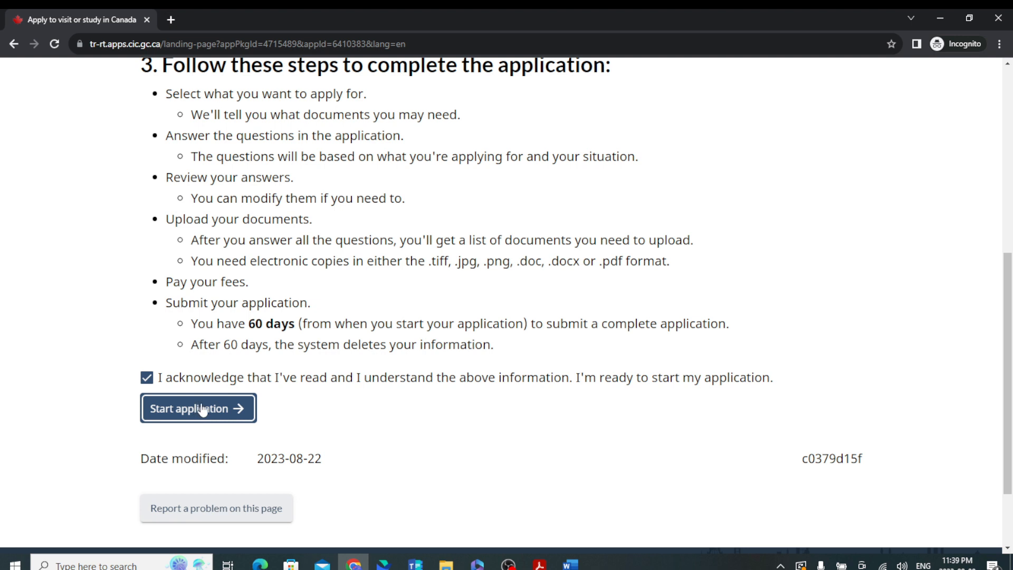
left_click(202, 408)
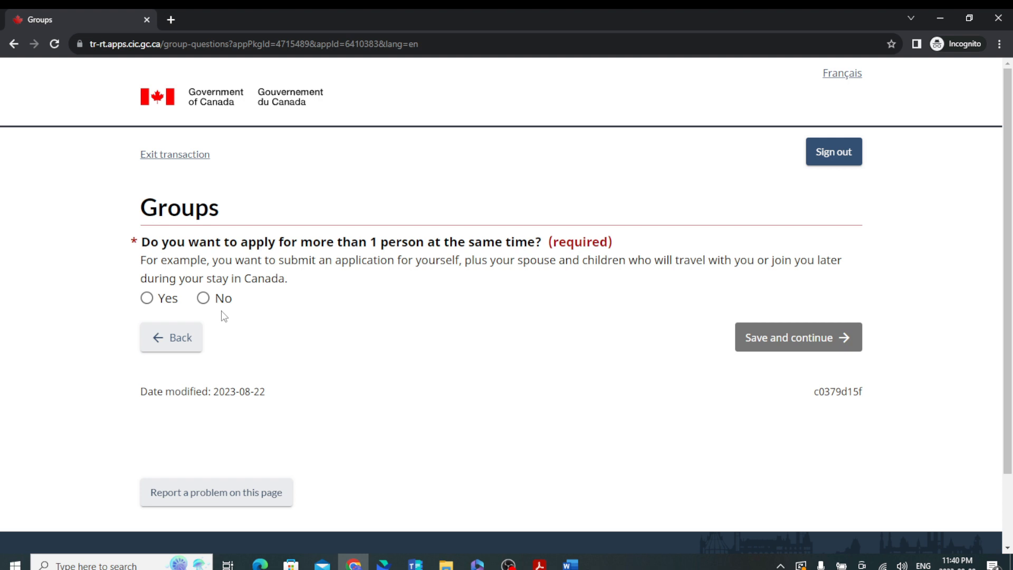
Create a Family group named 'Parents visitor visa' and continue its first member's application.
left_click(148, 299)
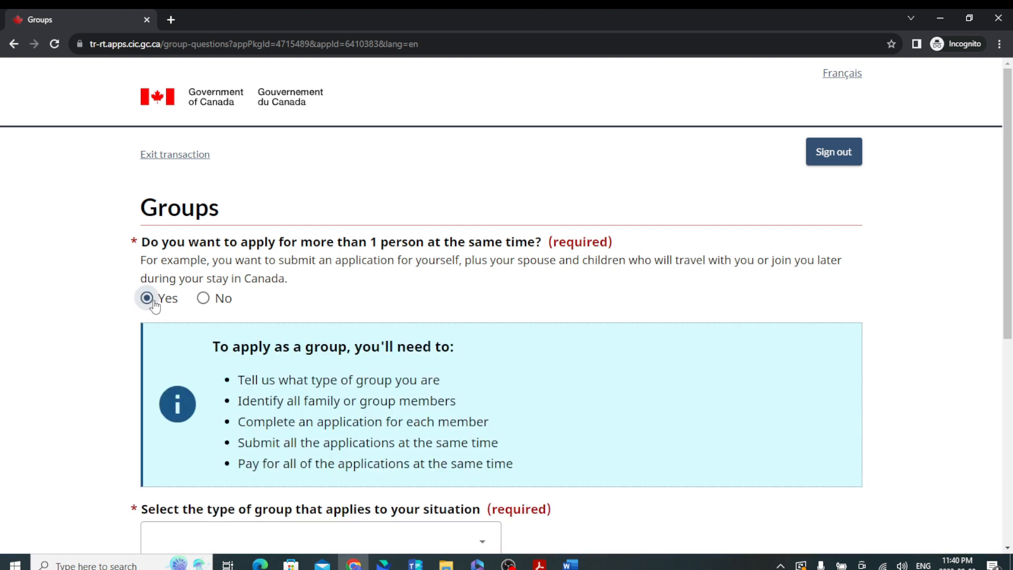
scroll(330, 375, "down", 3)
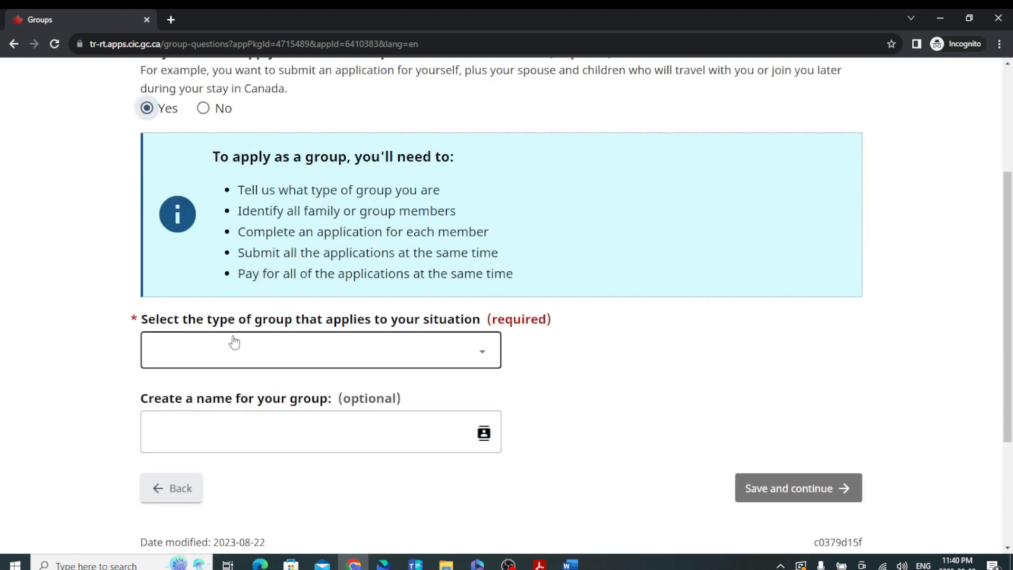
left_click(386, 357)
left_click(320, 397)
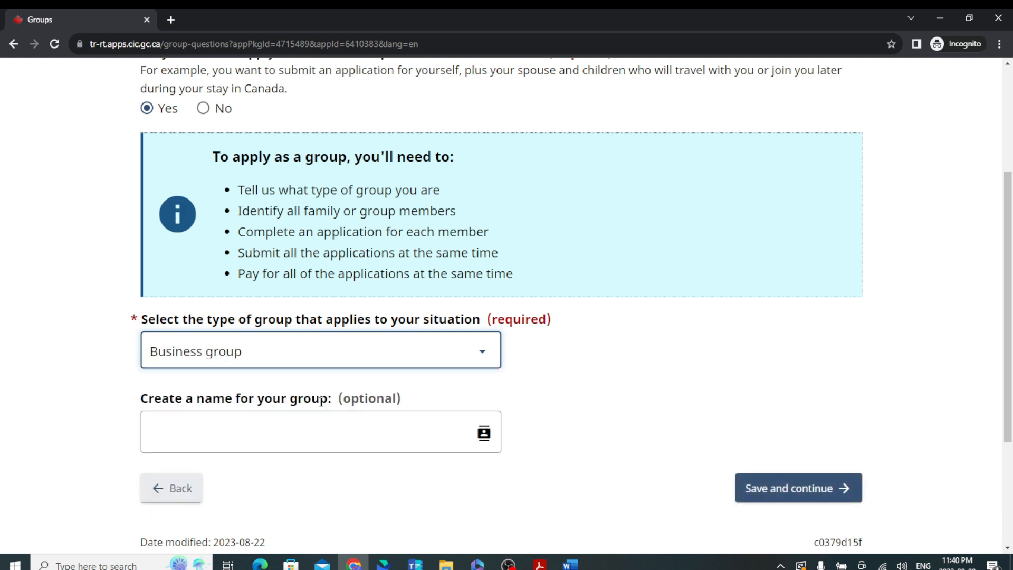
left_click(314, 361)
left_click(283, 415)
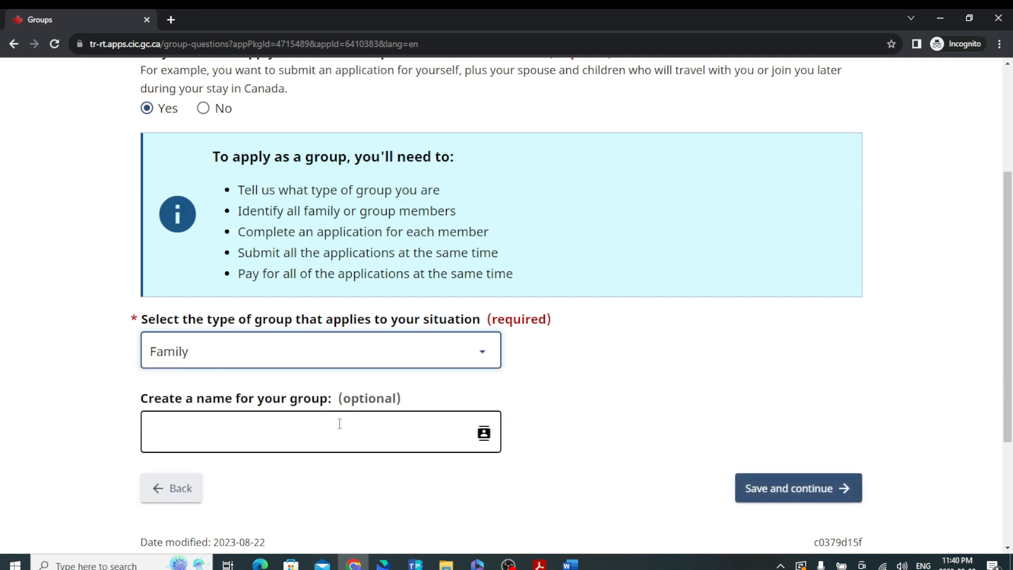
left_click(340, 424)
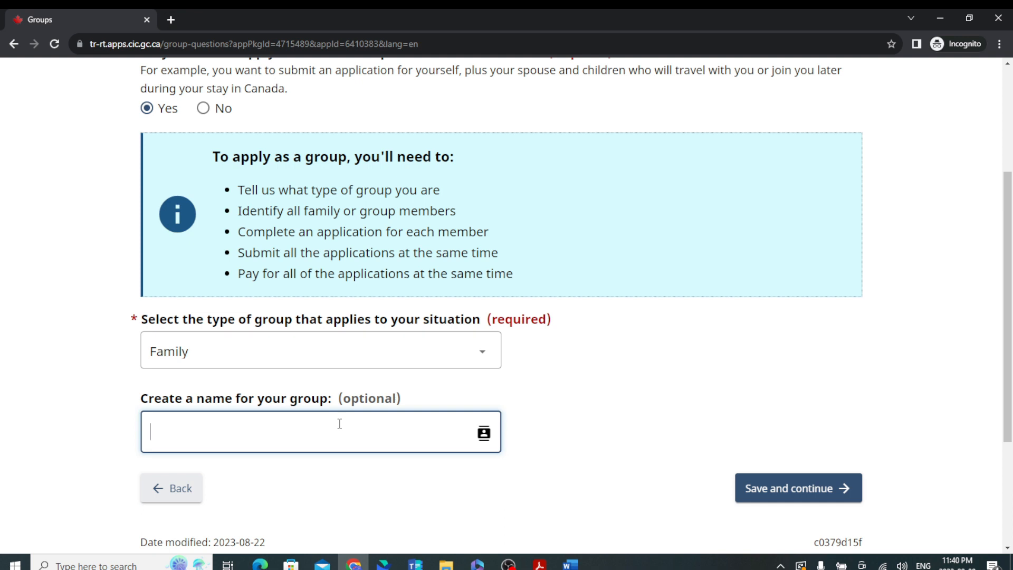
type("Parents visitor visa")
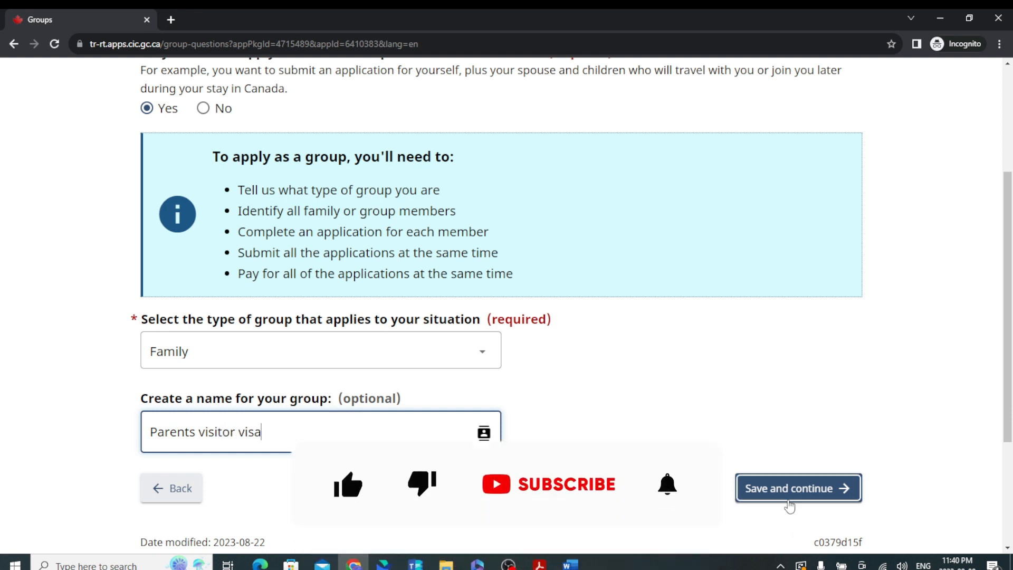
left_click(787, 489)
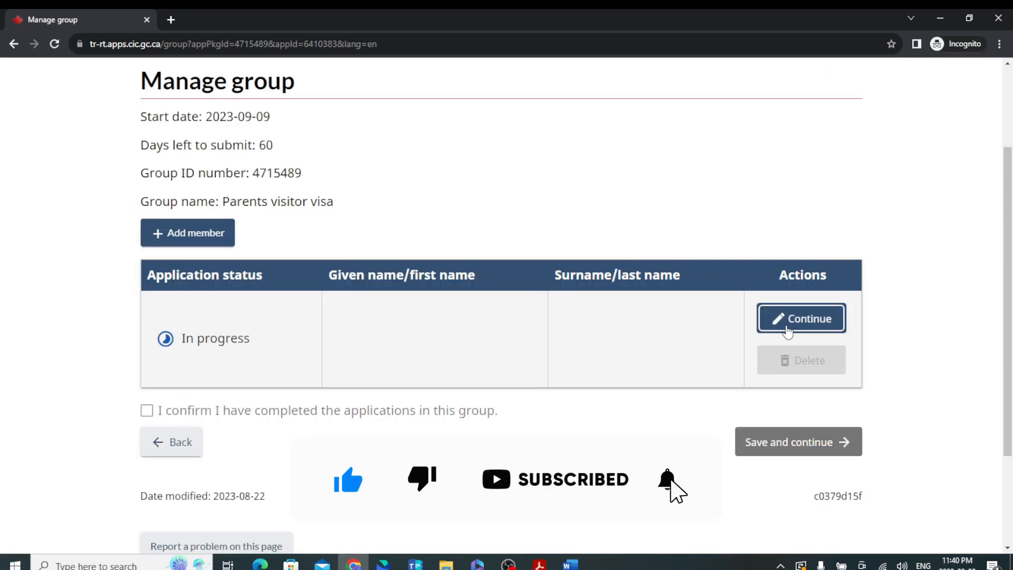
left_click(787, 327)
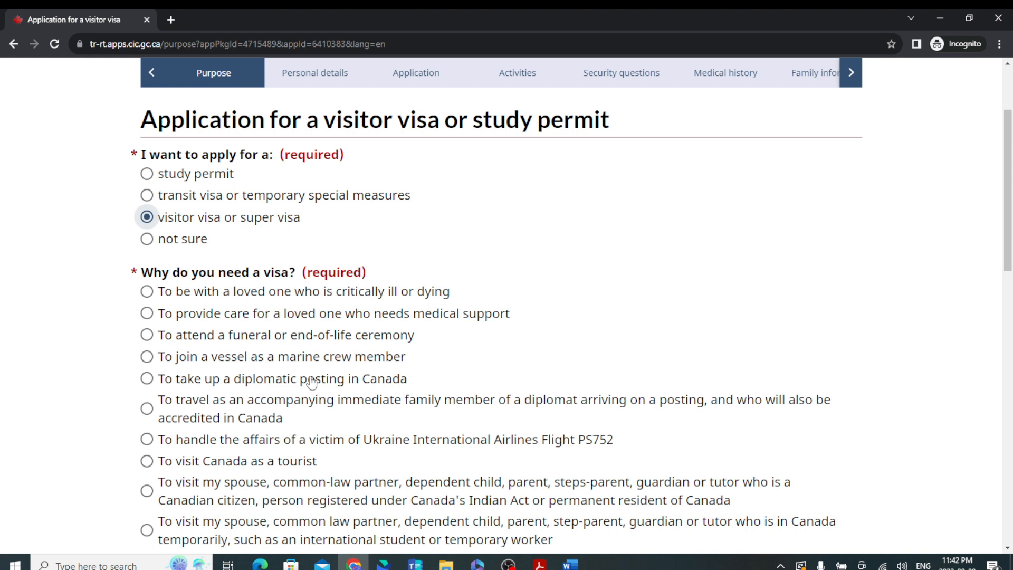
Choose visiting other family or friends as the reason and describe it as 'To support New born Baby'.
scroll(311, 381, "down", 2)
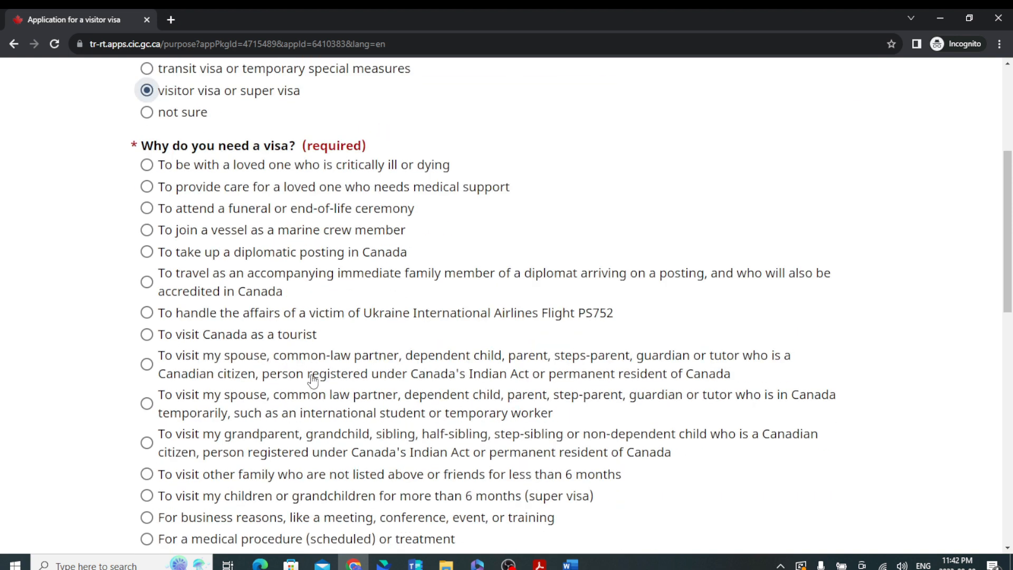
scroll(200, 376, "down", 3)
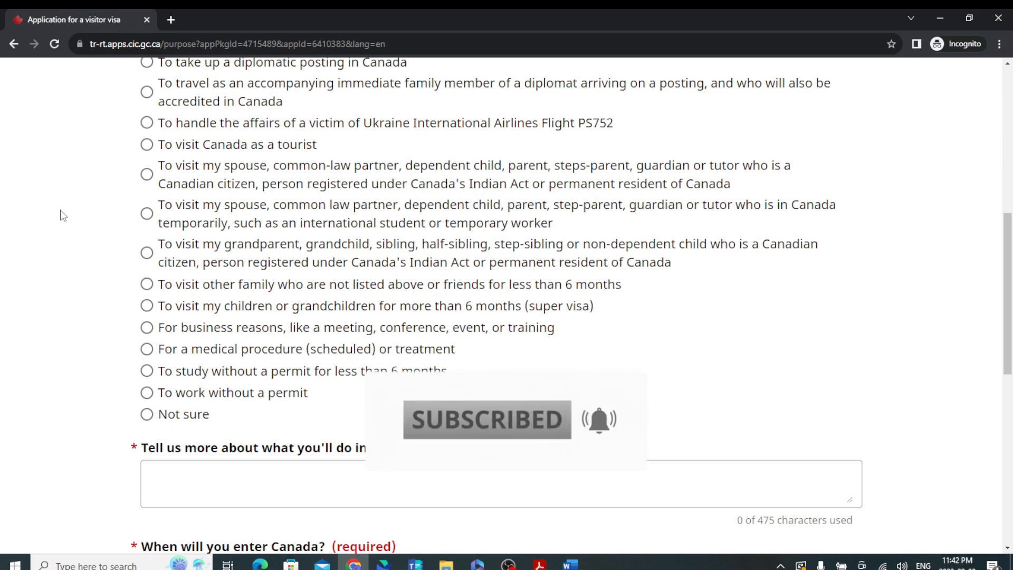
left_click(148, 285)
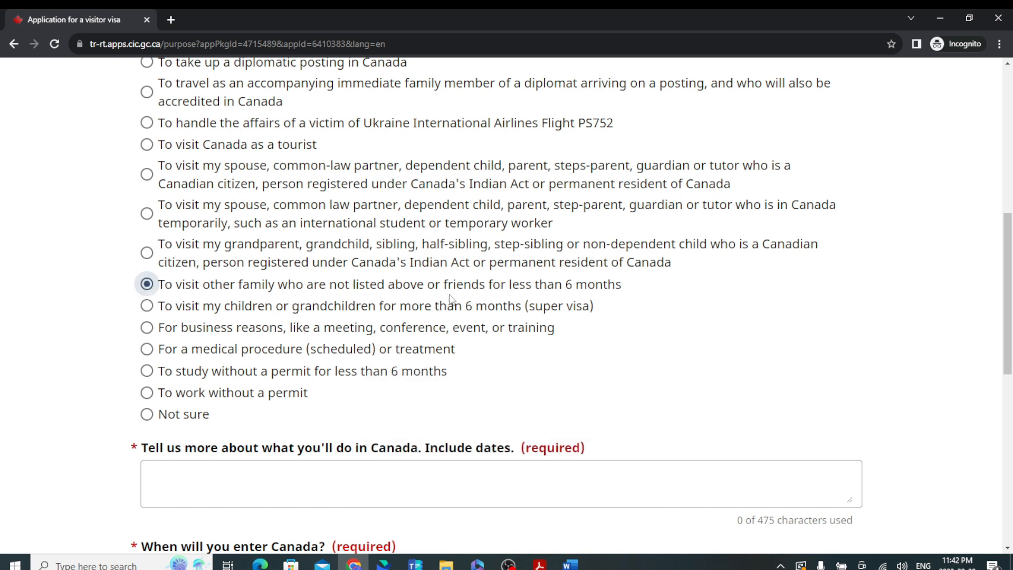
left_click(249, 472)
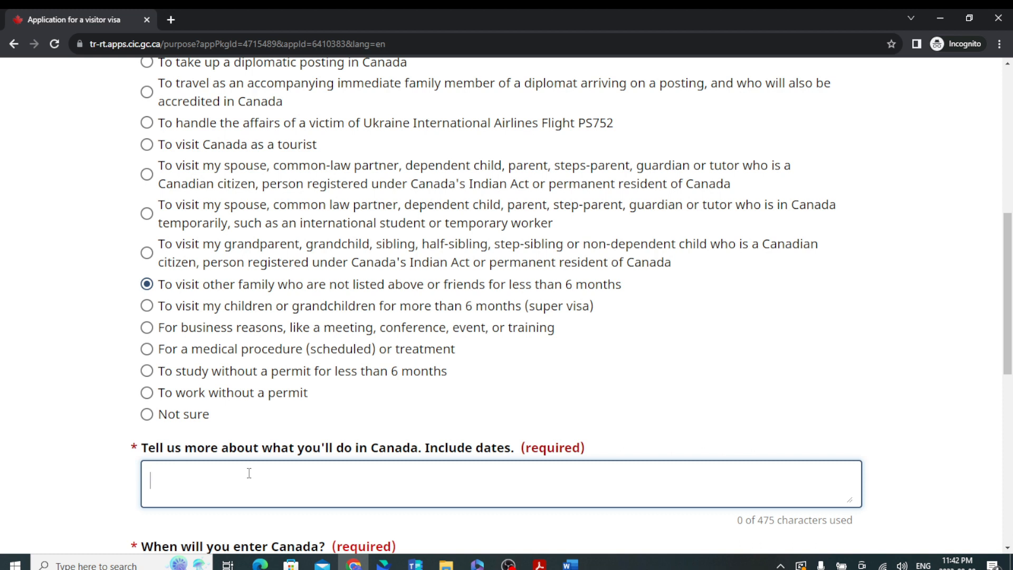
type("To support New")
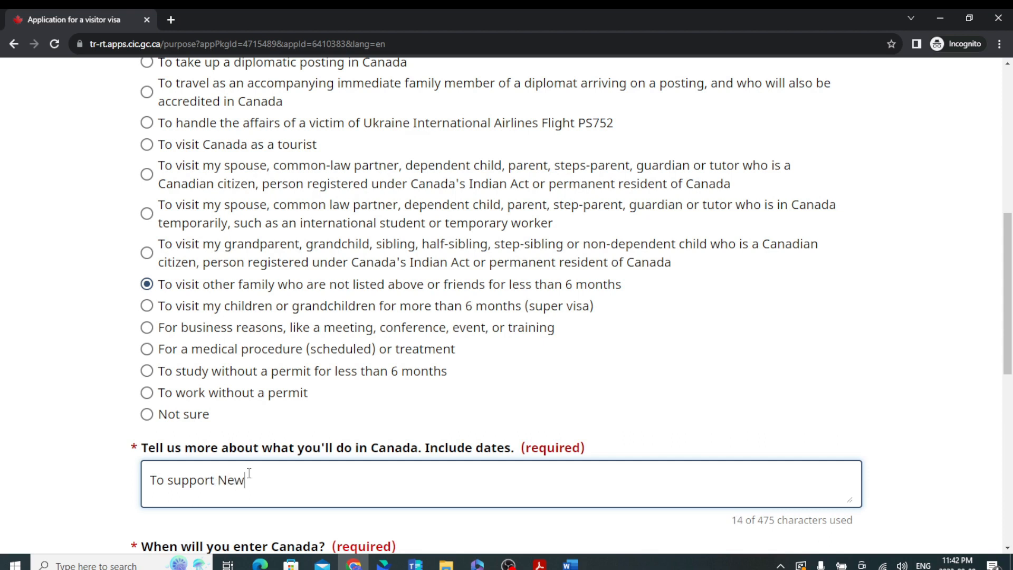
type(" born Baby:  15/09/2023 to 15/03/2024.")
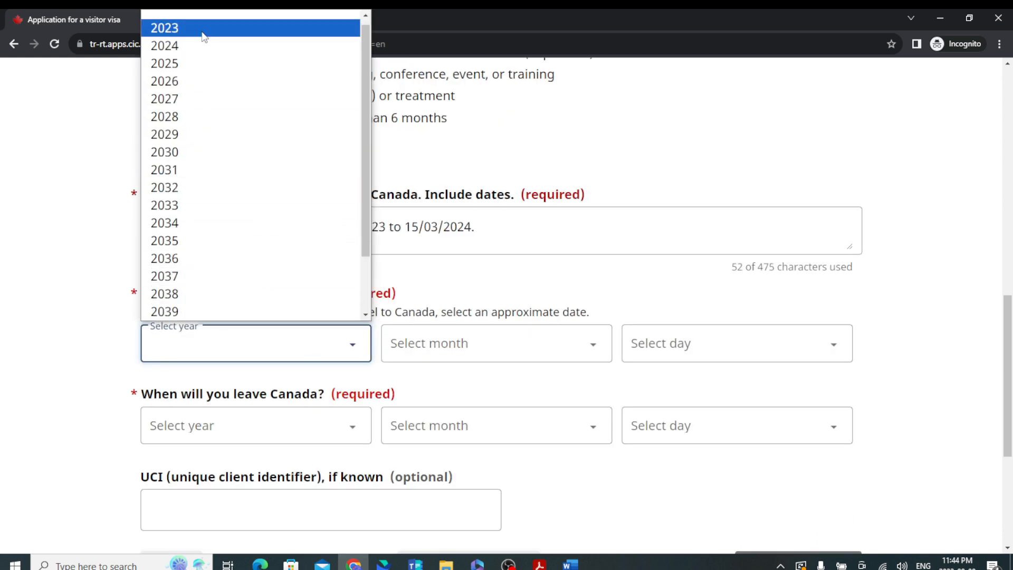
Set the entry date to 15 September 2023.
left_click(203, 29)
left_click(448, 348)
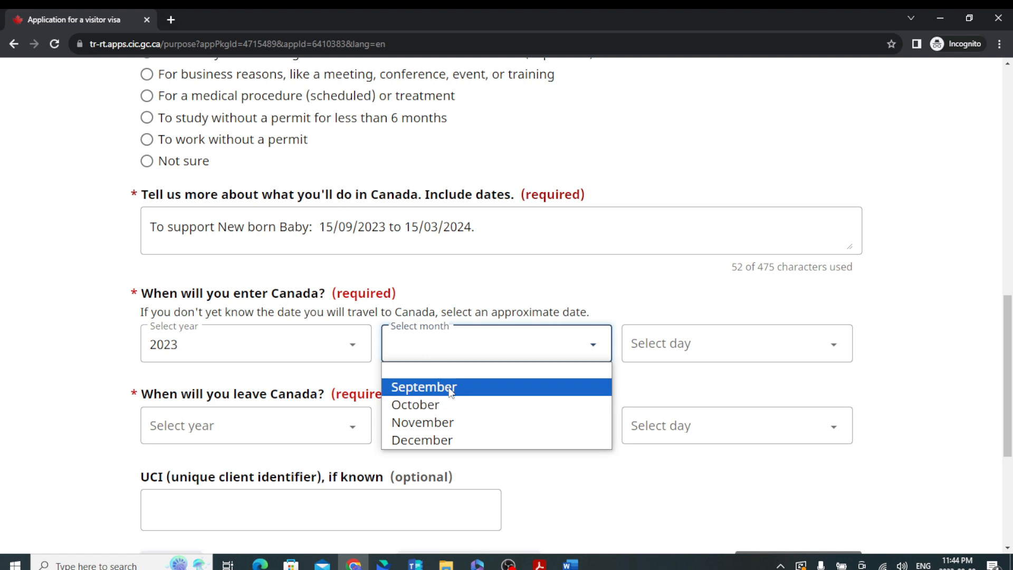
left_click(449, 389)
left_click(701, 344)
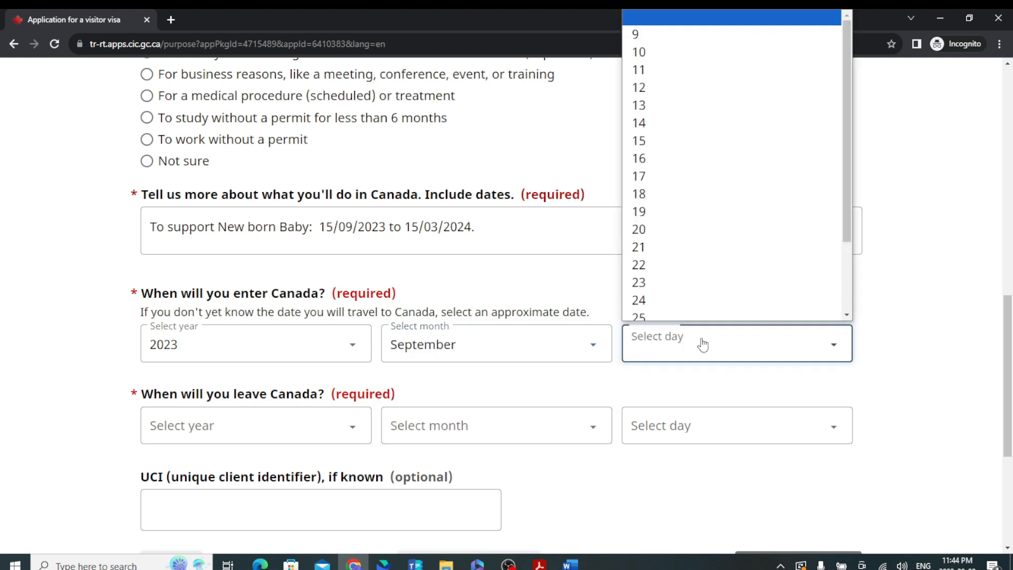
left_click(651, 135)
scroll(278, 419, "down", 3)
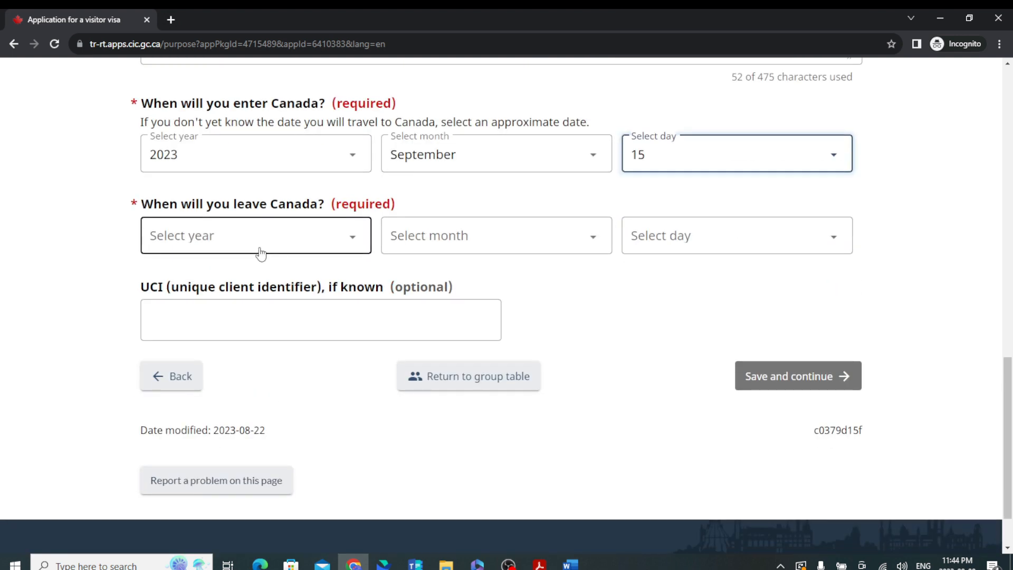
Set the leave date to 15 March 2024 and save the purpose page.
left_click(248, 230)
left_click(169, 296)
left_click(439, 362)
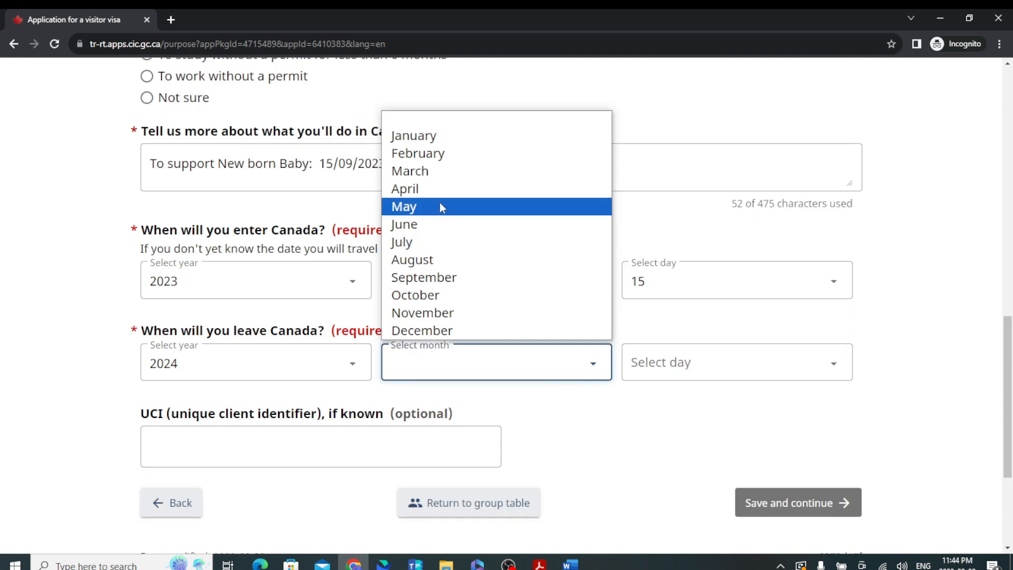
left_click(440, 171)
left_click(709, 369)
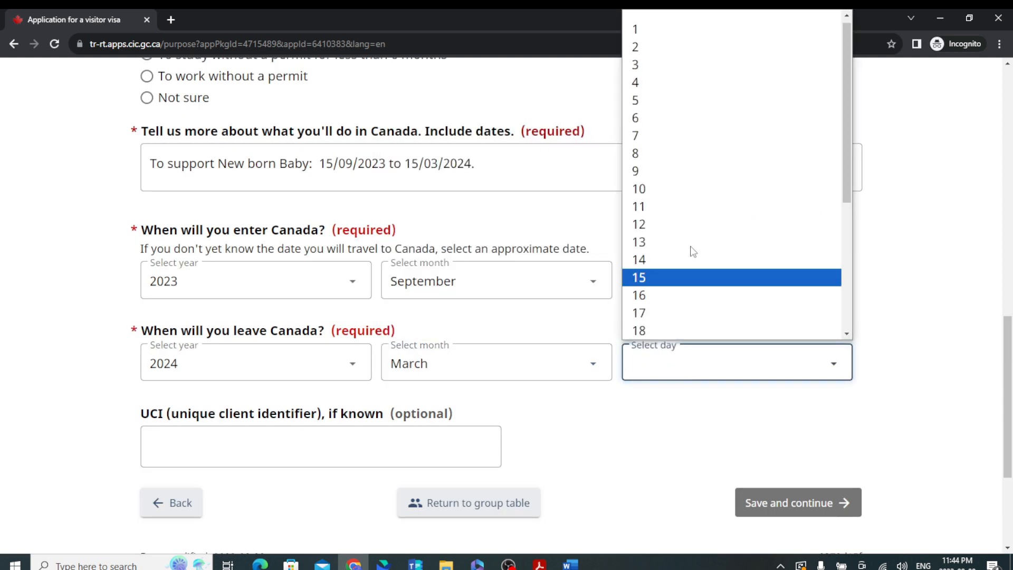
left_click(680, 285)
scroll(249, 440, "down", 2)
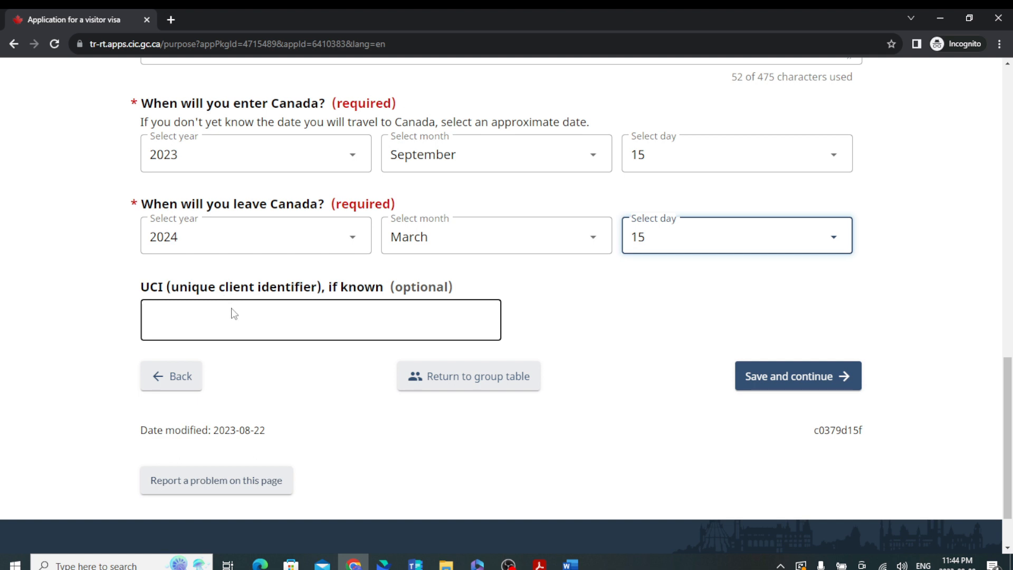
left_click(752, 375)
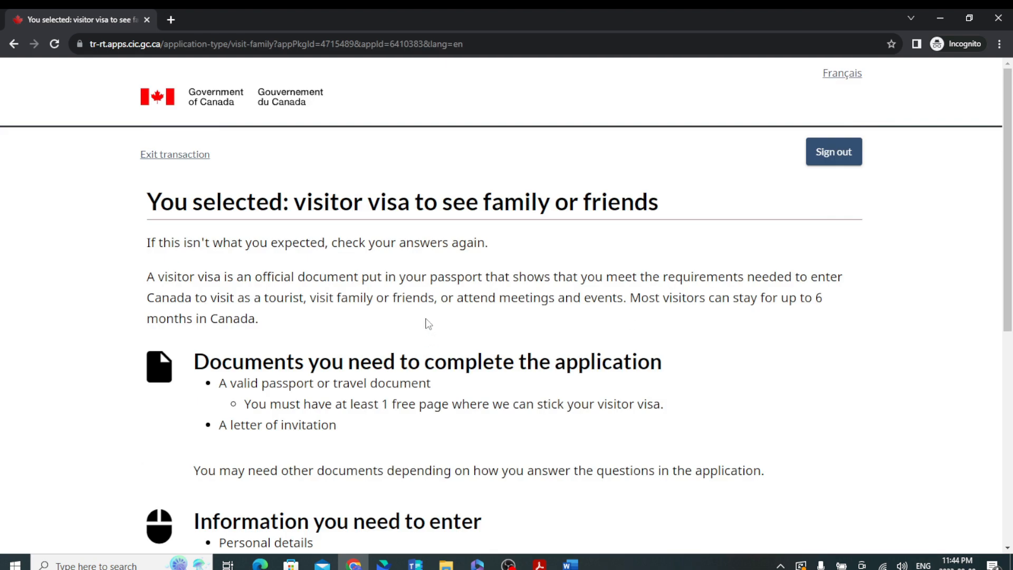
Review the visitor visa summary and continue into the application form.
scroll(428, 324, "down", 5)
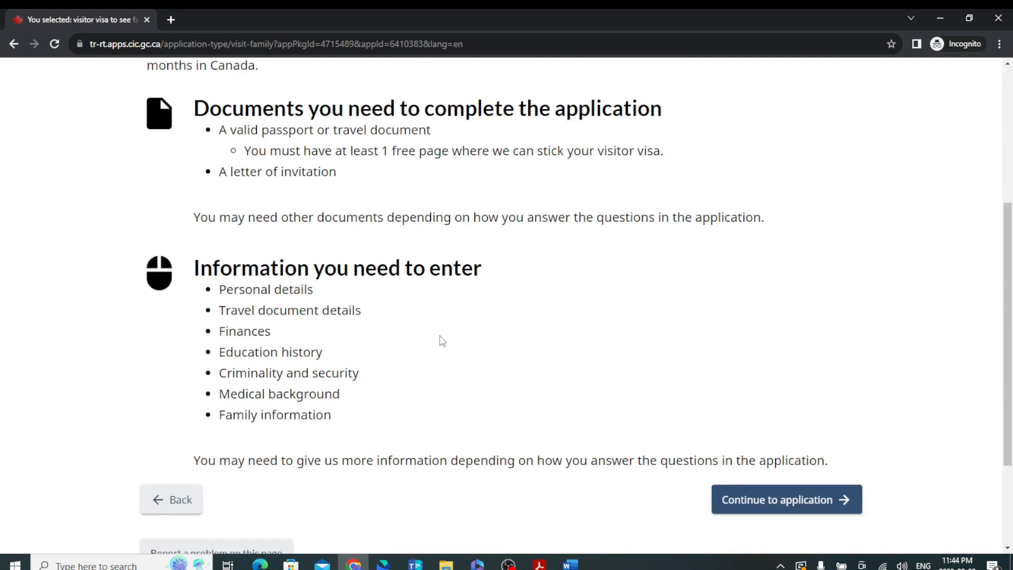
scroll(440, 340, "up", 5)
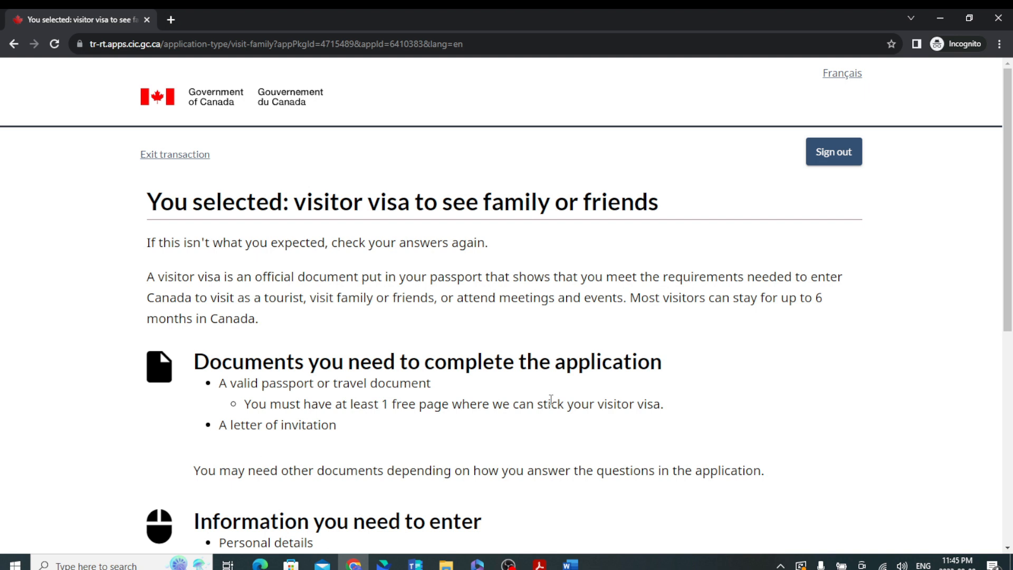
scroll(554, 396, "down", 1)
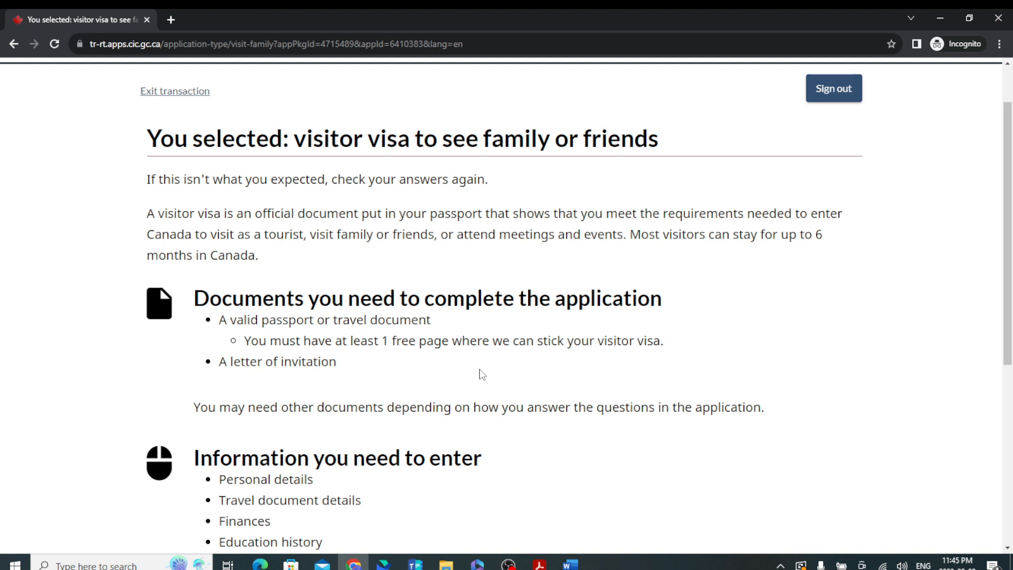
scroll(384, 397, "down", 2)
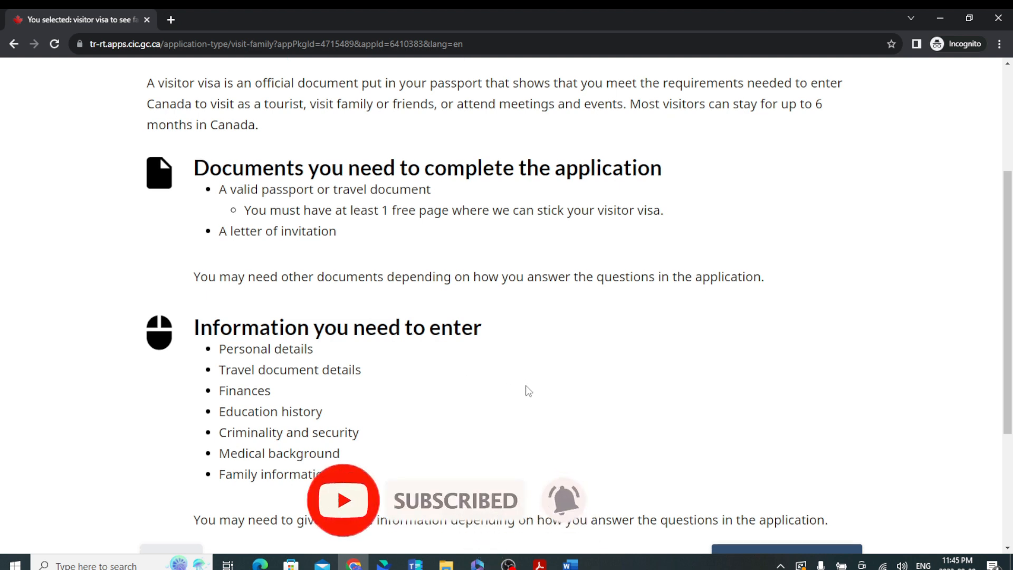
scroll(375, 355, "down", 3)
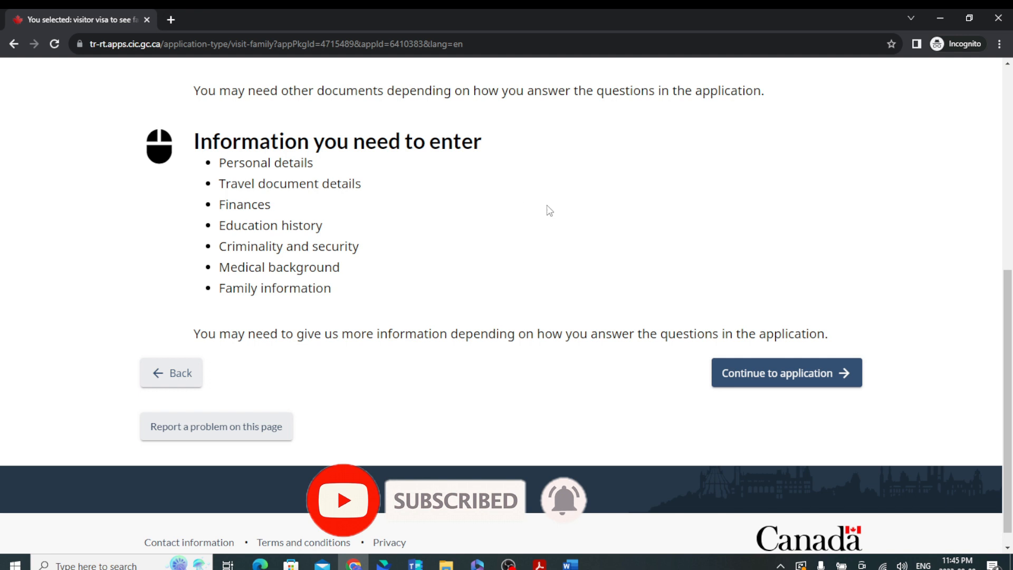
left_click(764, 373)
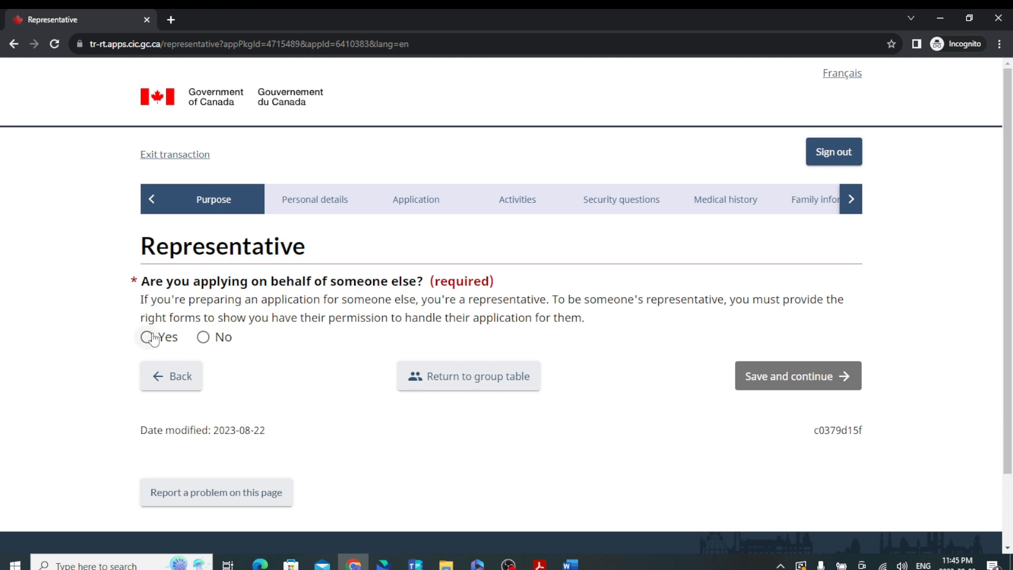
Answer Yes to applying on behalf, No to paid representative, and relationship Family member.
left_click(153, 339)
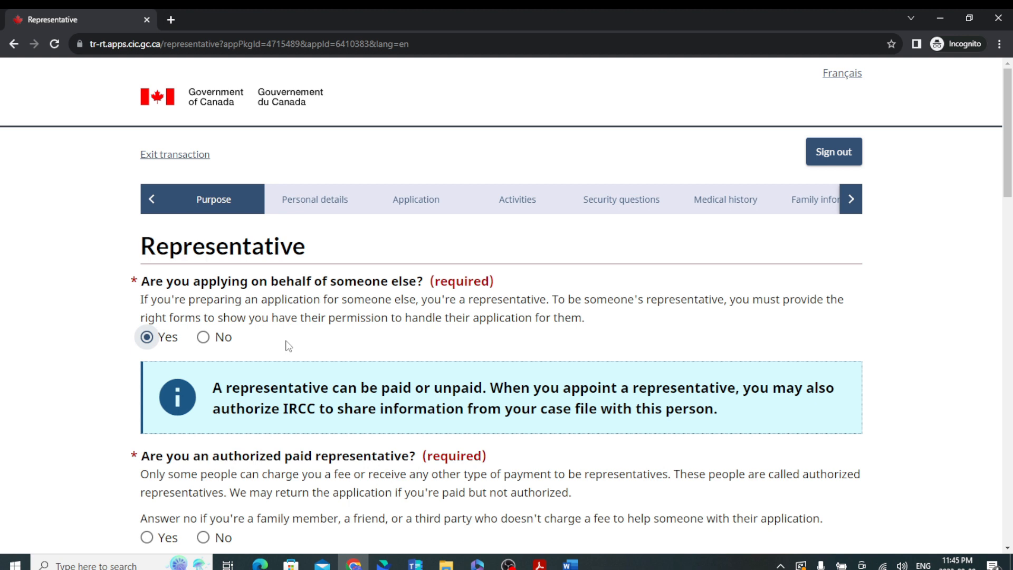
scroll(289, 346, "down", 3)
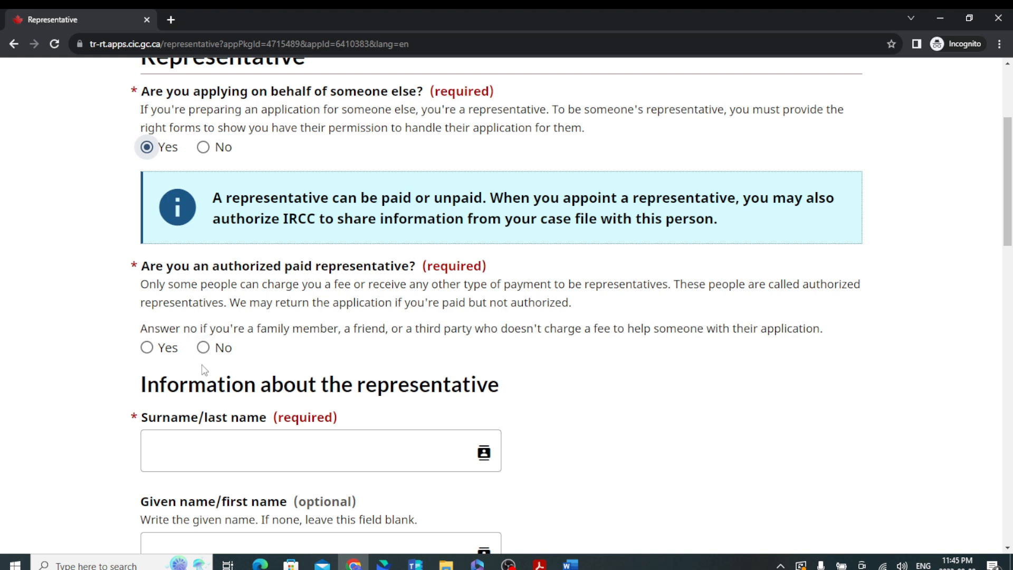
left_click(203, 347)
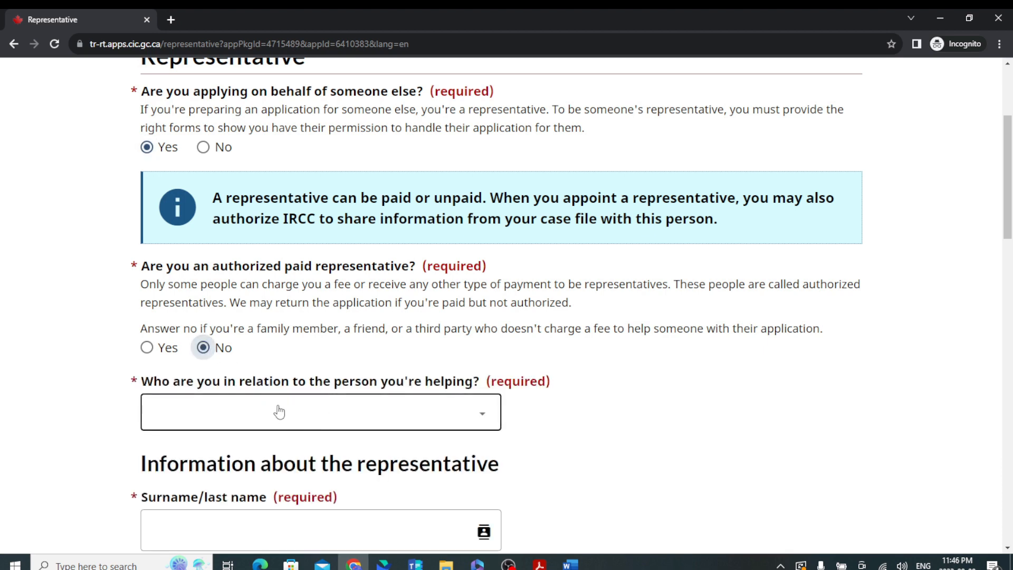
left_click(282, 412)
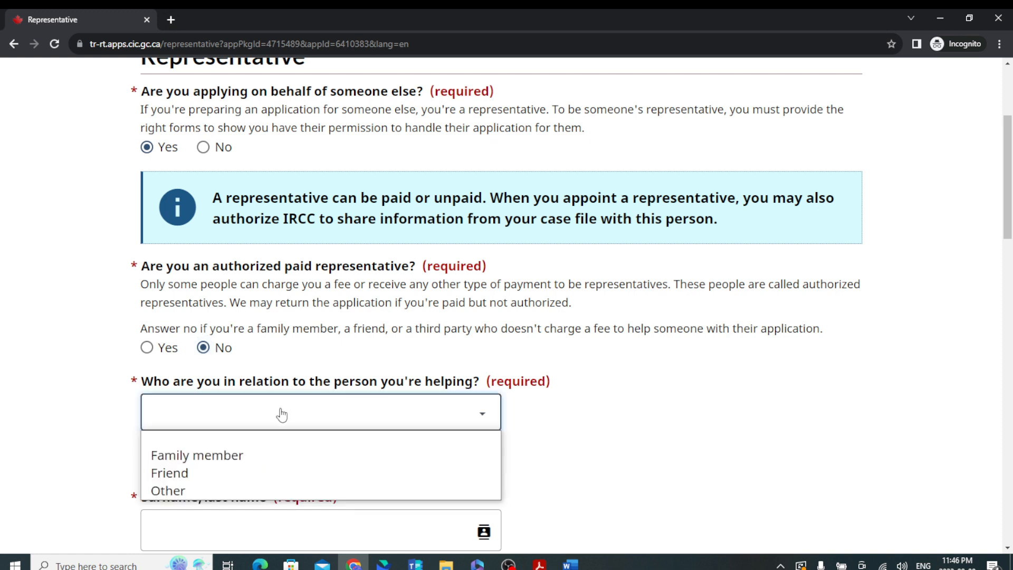
left_click(282, 452)
scroll(291, 401, "down", 3)
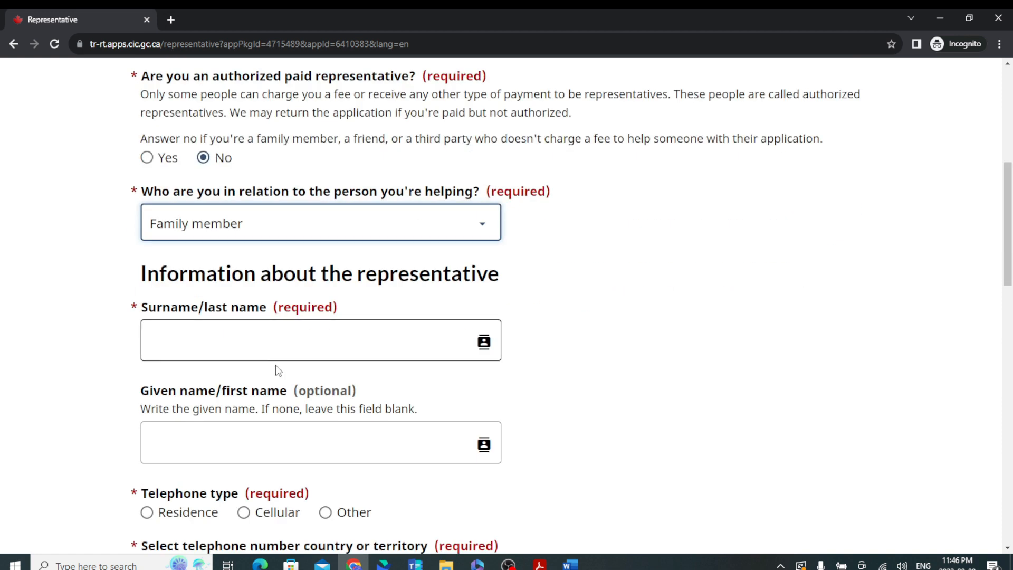
left_click(266, 344)
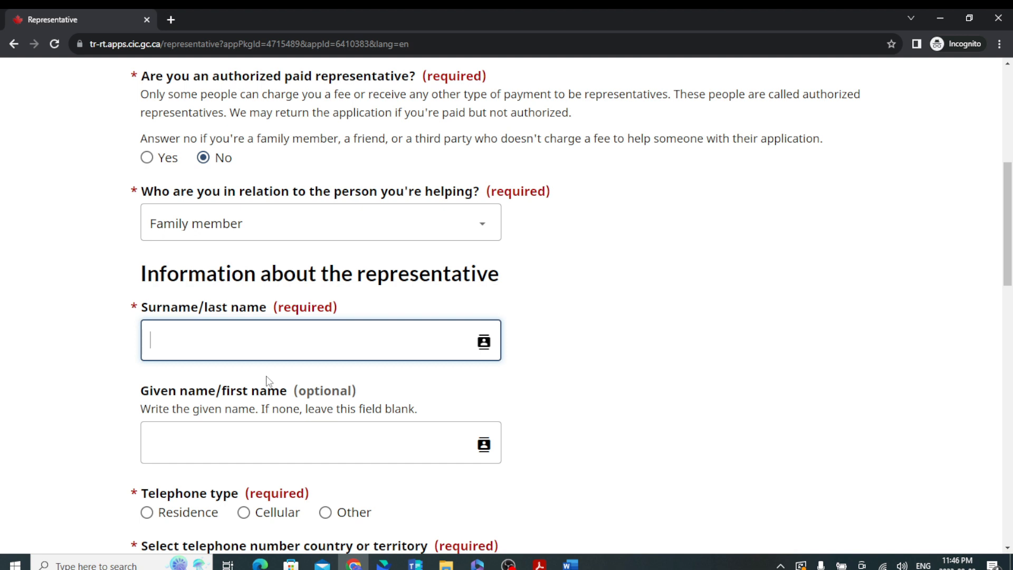
Enter the representative's surname and given name.
scroll(268, 381, "down", 3)
left_click(266, 255)
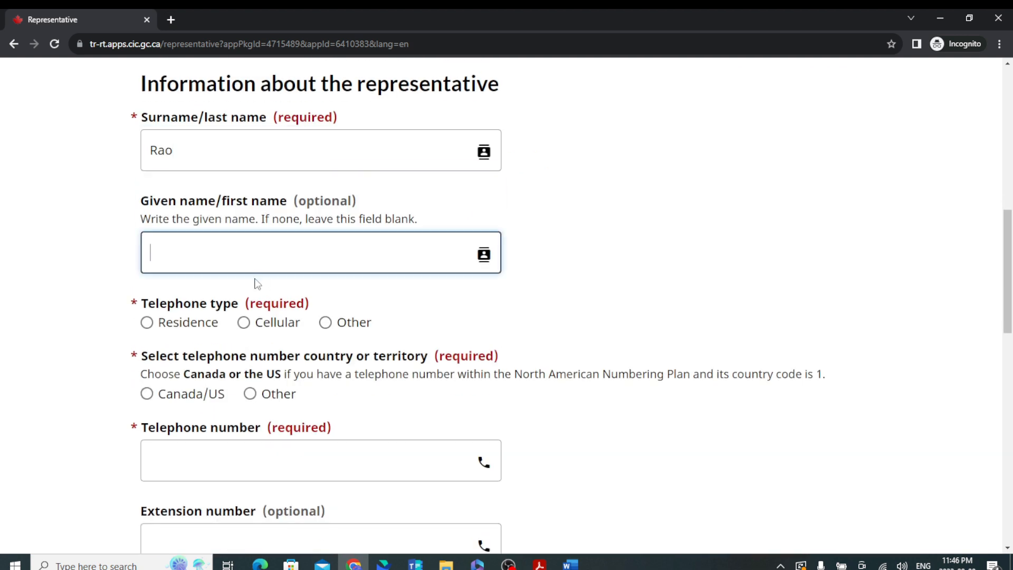
key("ctrl+a")
Set the telephone type to Cellular and enter the representative's phone number.
left_click(243, 322)
left_click(197, 475)
scroll(284, 389, "down", 3)
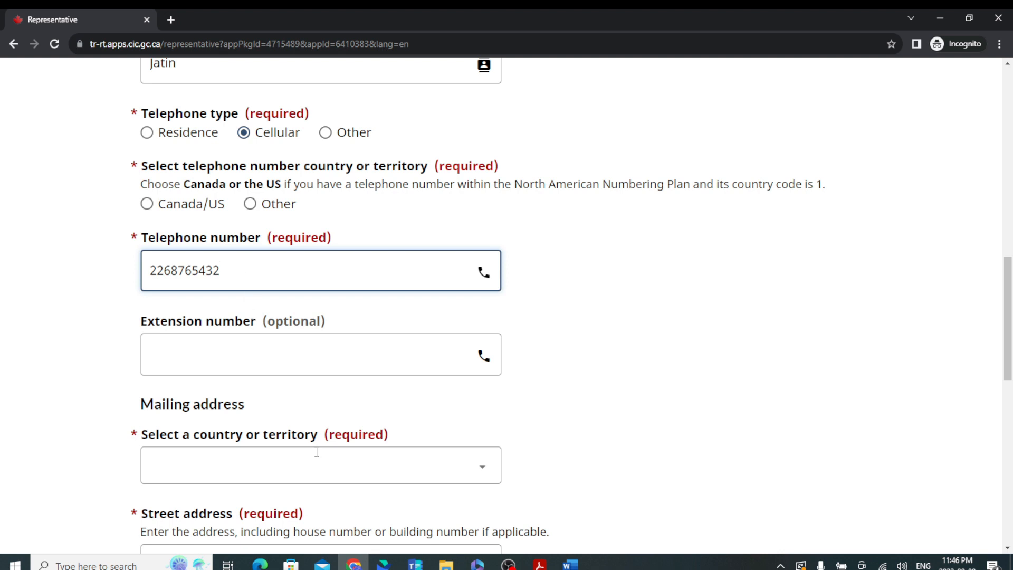
scroll(317, 452, "down", 4)
Set the representative's mailing country to Canada.
left_click(268, 285)
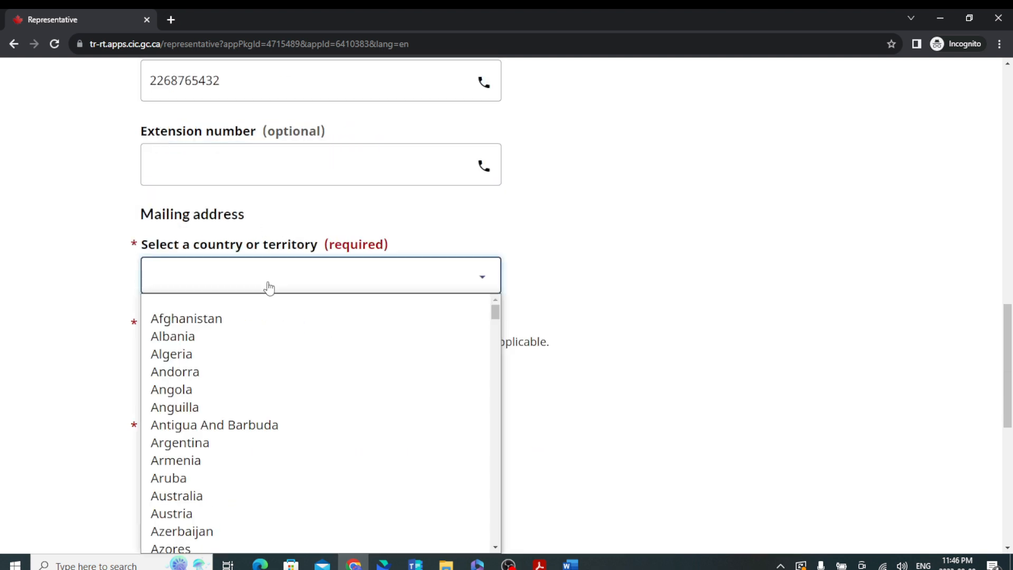
type("canada")
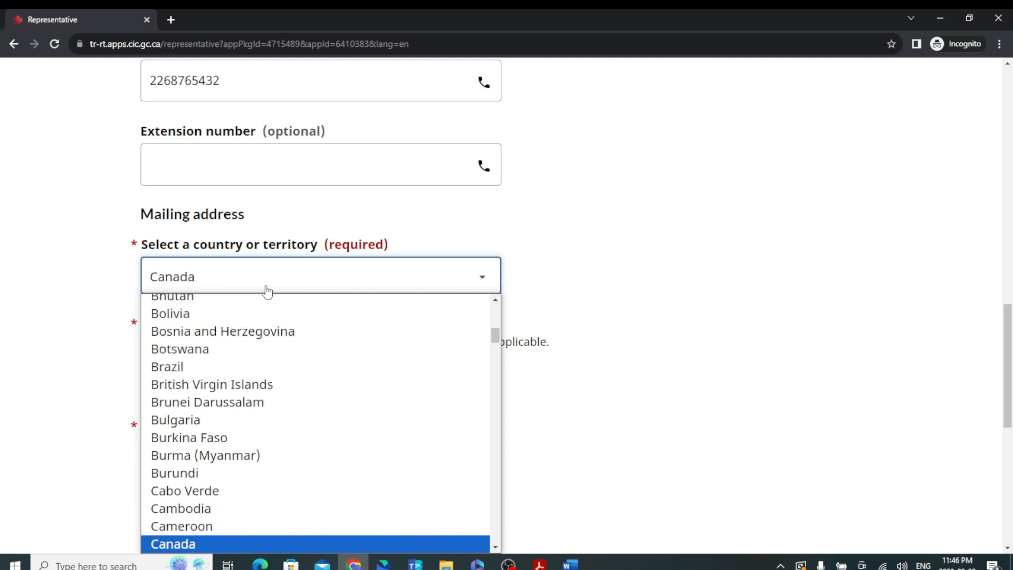
key("Return")
Search the unit number and pick the matching Canadian address suggestion.
left_click(243, 389)
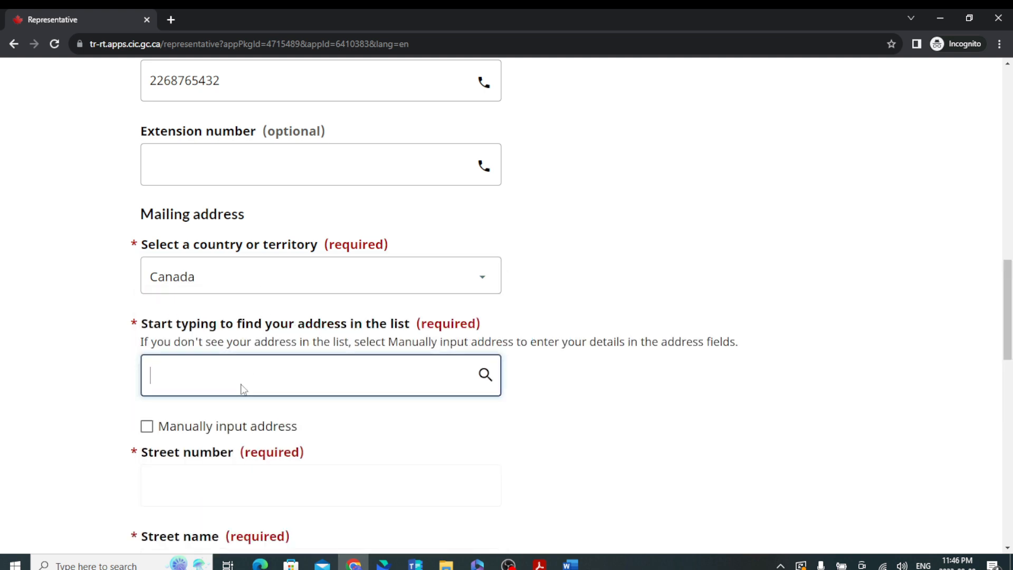
type("126")
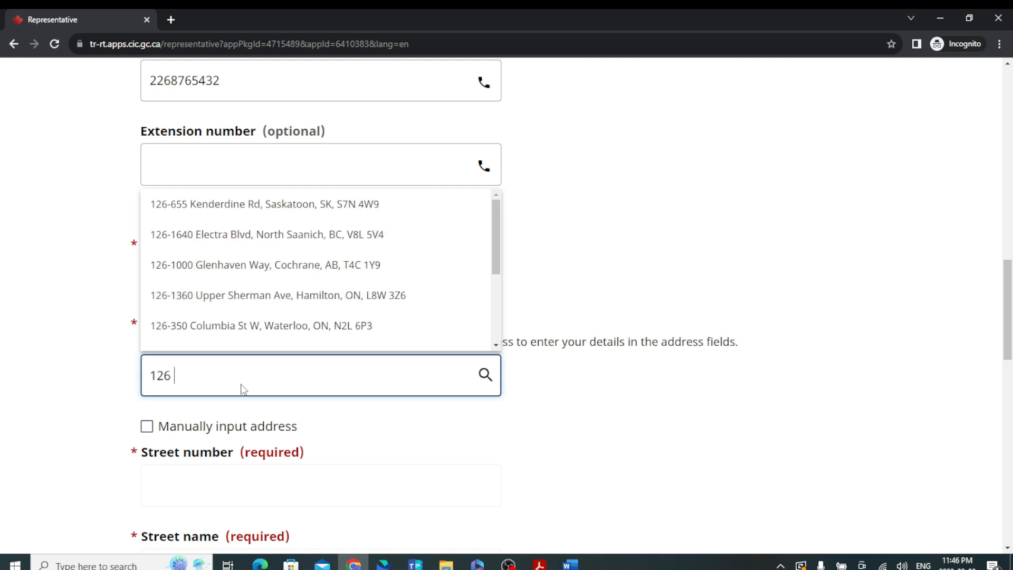
left_click(288, 295)
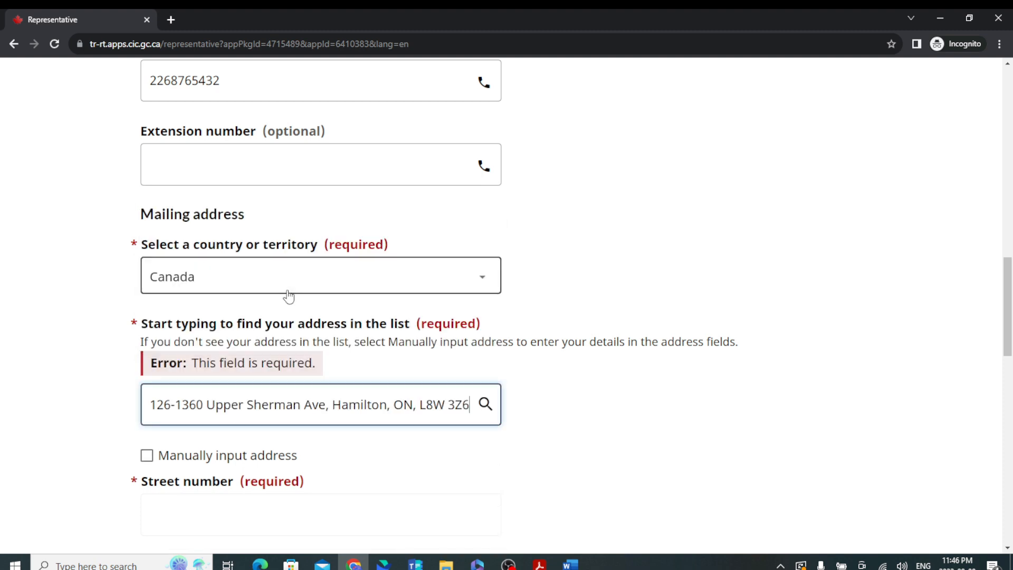
scroll(327, 385, "down", 6)
scroll(332, 383, "down", 8)
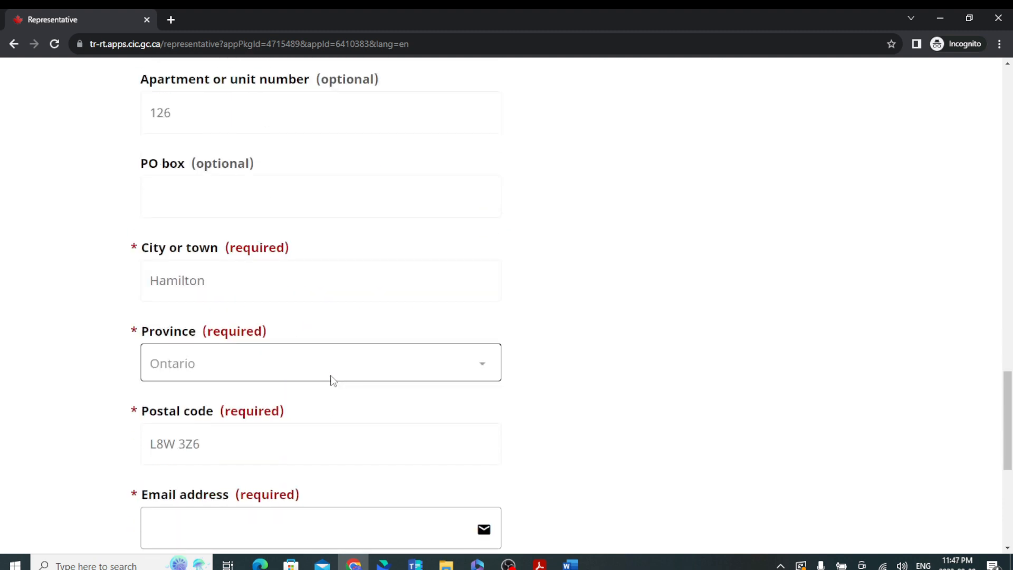
left_click(228, 266)
Type the representative's e-mail into both the e-mail and confirm e-mail fields.
left_click(228, 276)
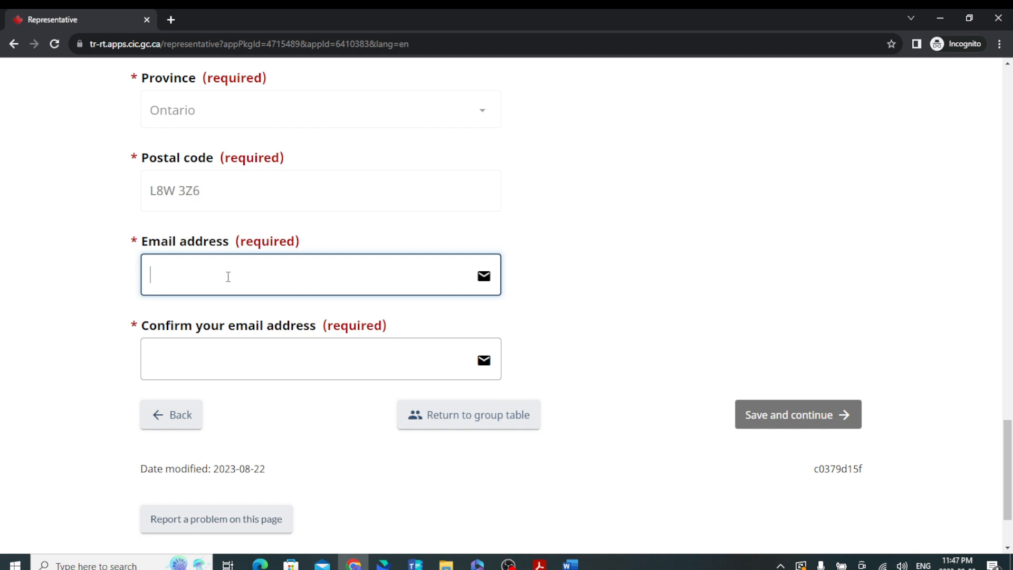
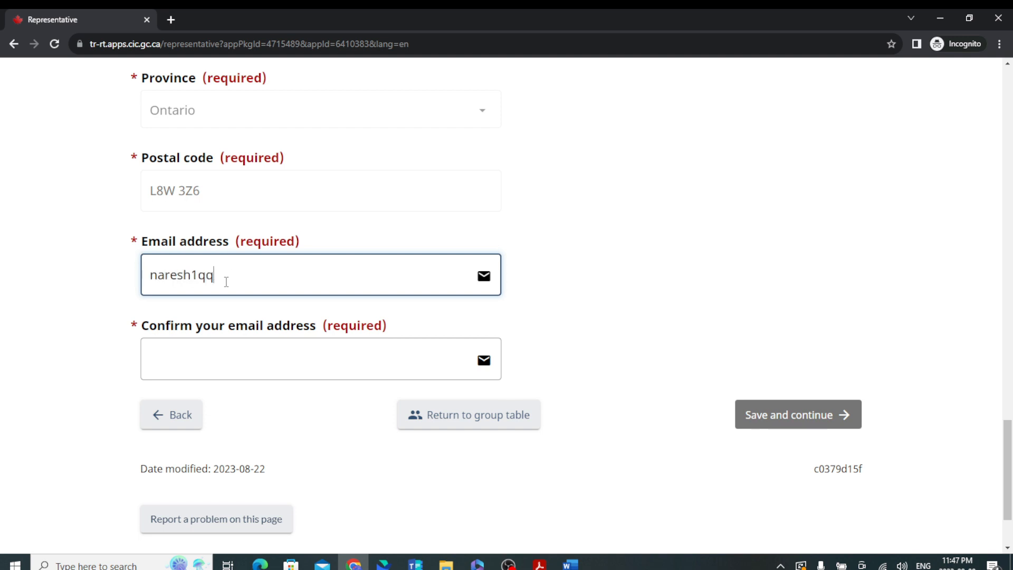
left_click(209, 362)
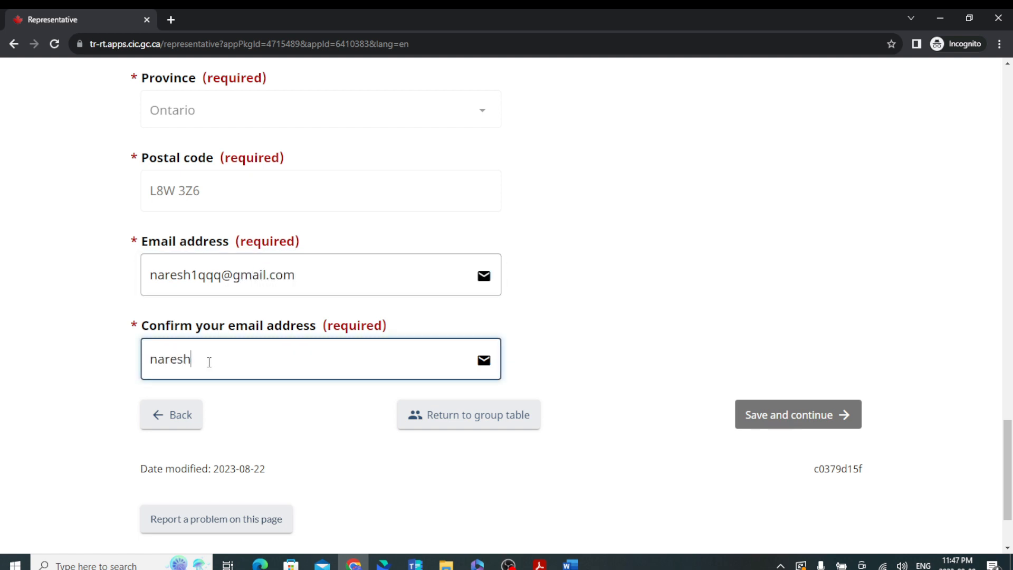
Correct the first e-mail address so it matches the confirmation entry.
left_click(193, 274)
type("rao")
scroll(628, 346, "up", 3)
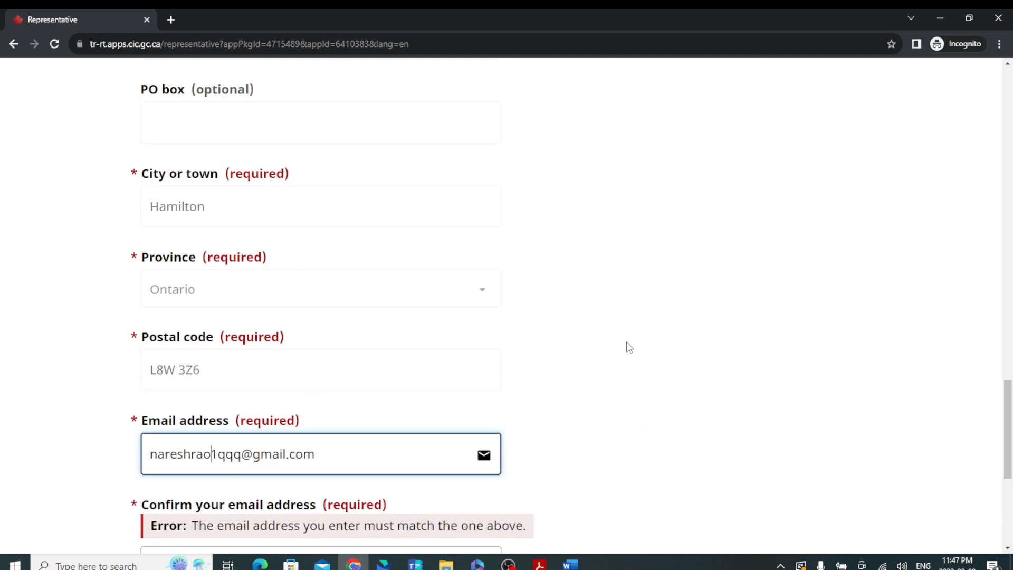
scroll(560, 319, "up", 10)
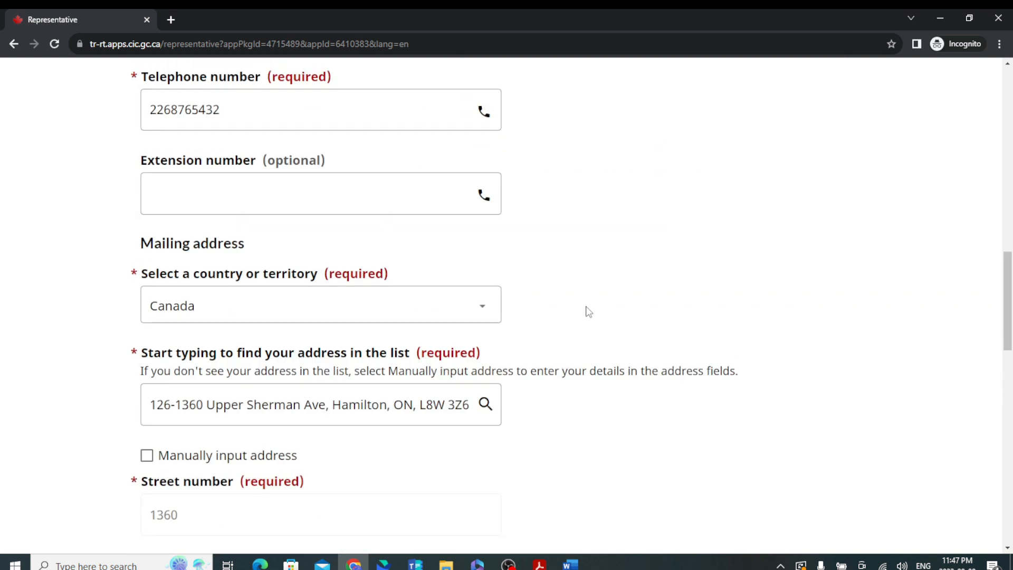
scroll(596, 314, "up", 12)
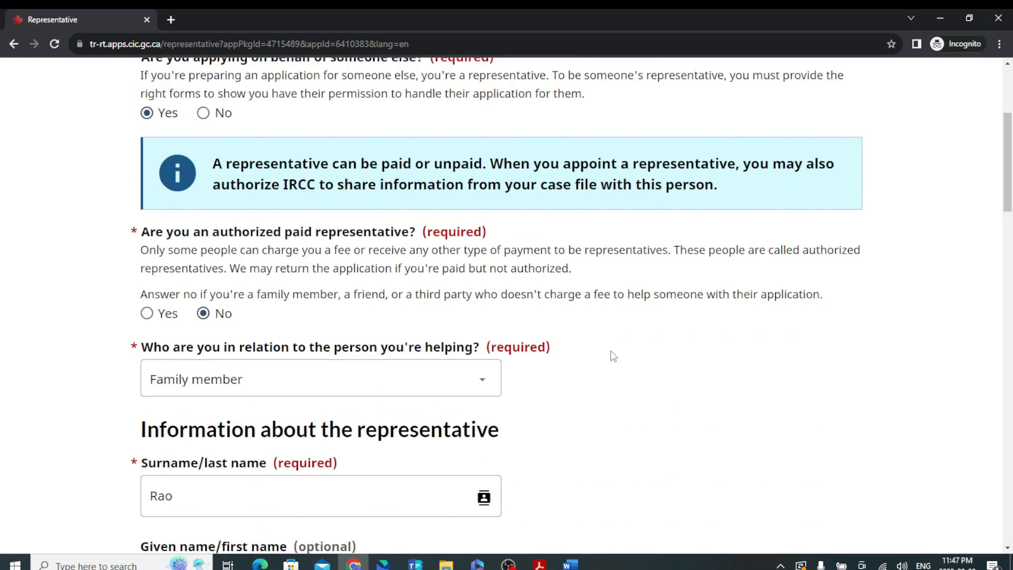
scroll(601, 340, "up", 3)
scroll(622, 380, "down", 4)
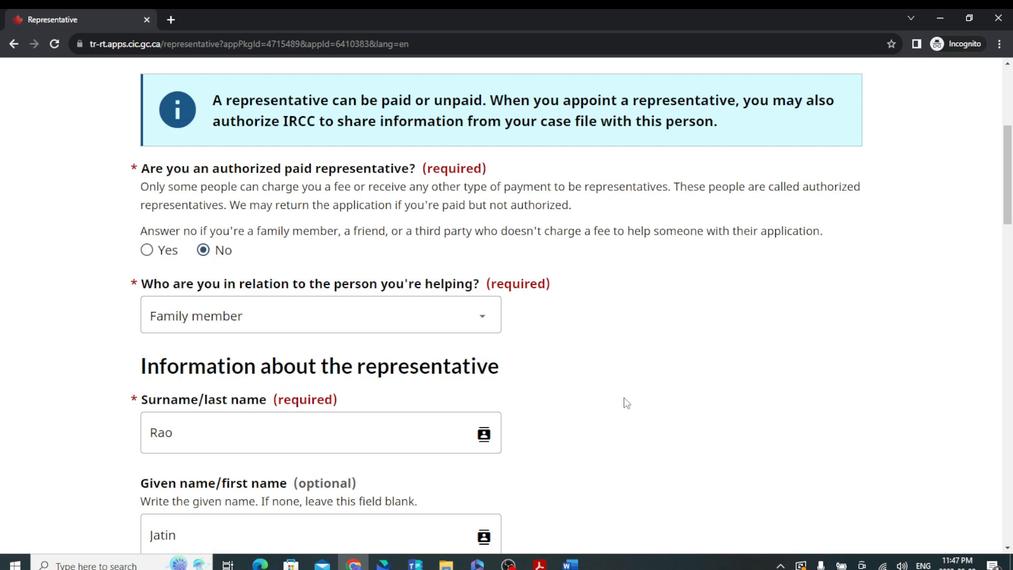
scroll(626, 403, "down", 3)
scroll(626, 403, "down", 8)
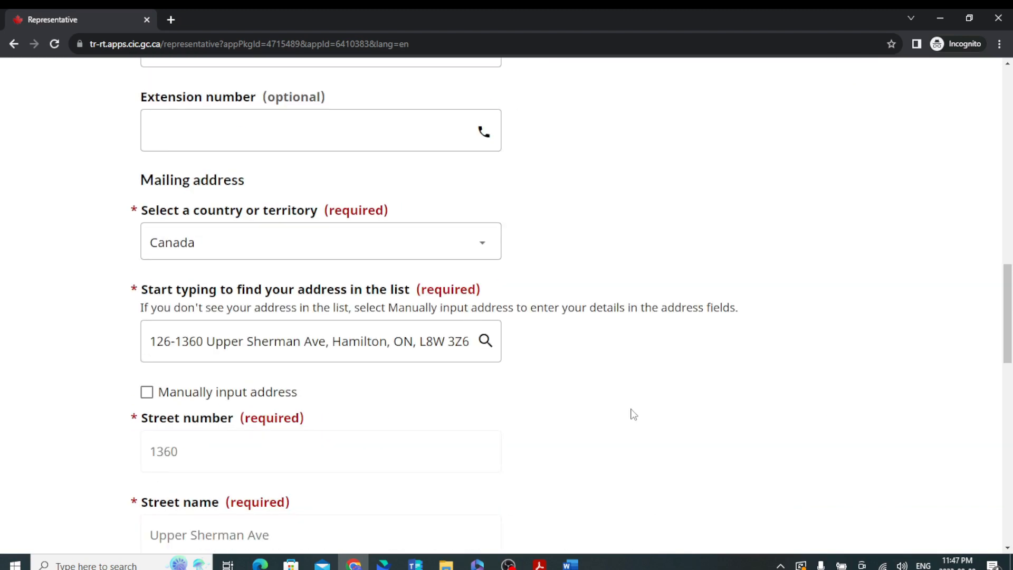
scroll(631, 414, "down", 15)
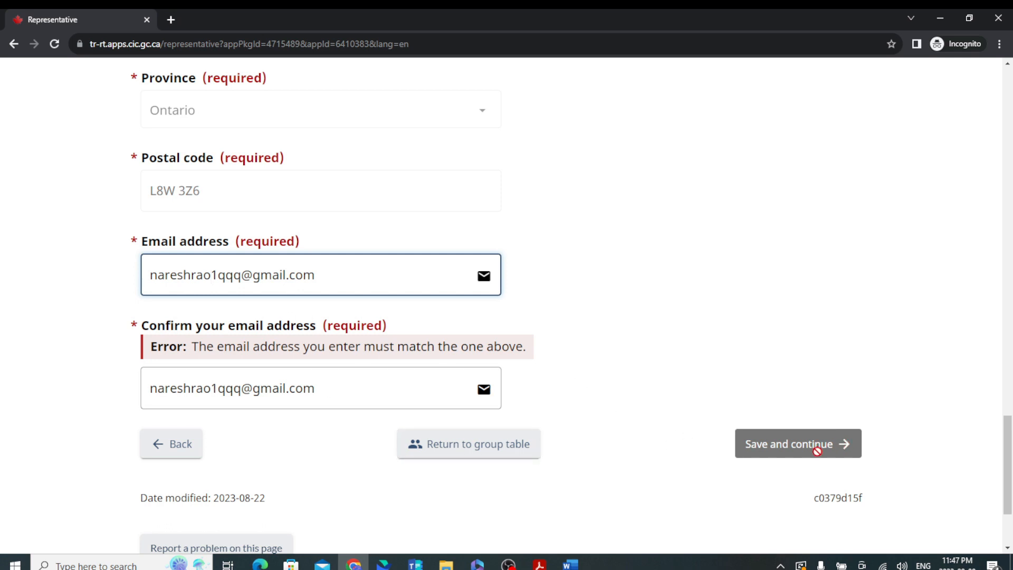
left_click(322, 389)
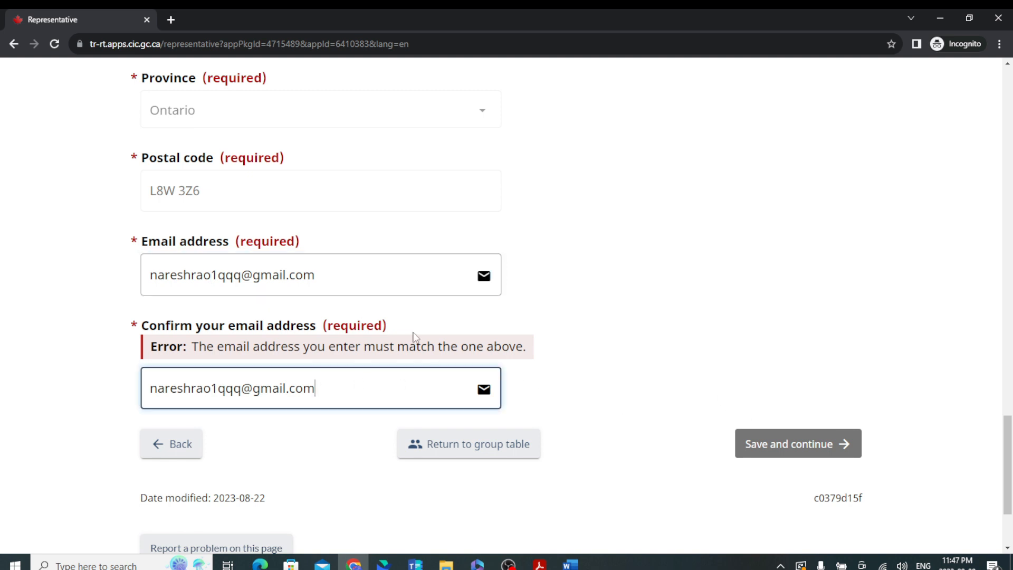
Clear the e-mail mismatch error, set the telephone country to Canada/US, and save.
left_click(405, 273)
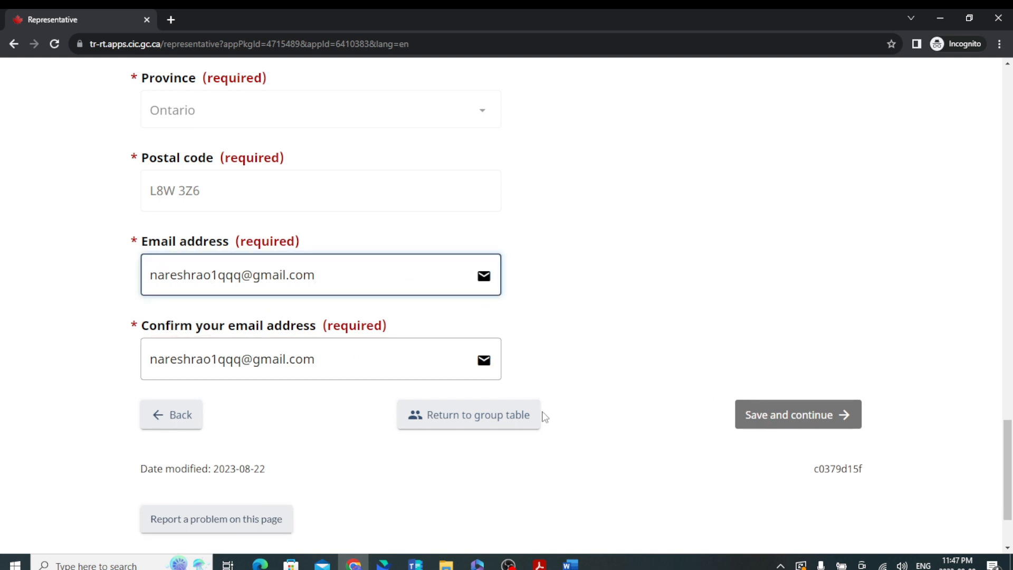
scroll(350, 380, "up", 7)
scroll(351, 384, "down", 4)
scroll(513, 385, "down", 4)
scroll(457, 388, "up", 9)
scroll(458, 393, "up", 7)
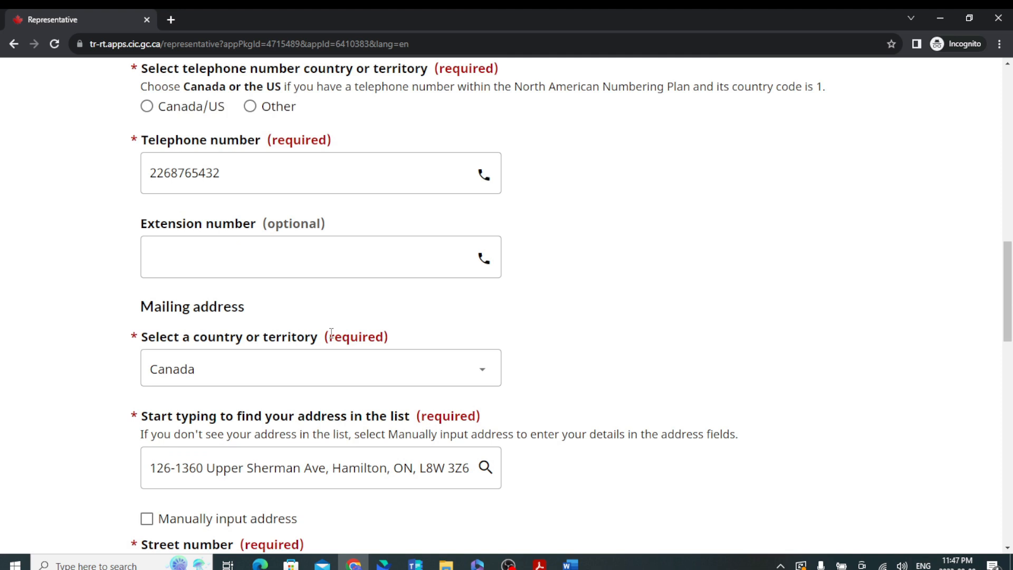
scroll(318, 325, "up", 3)
left_click(148, 296)
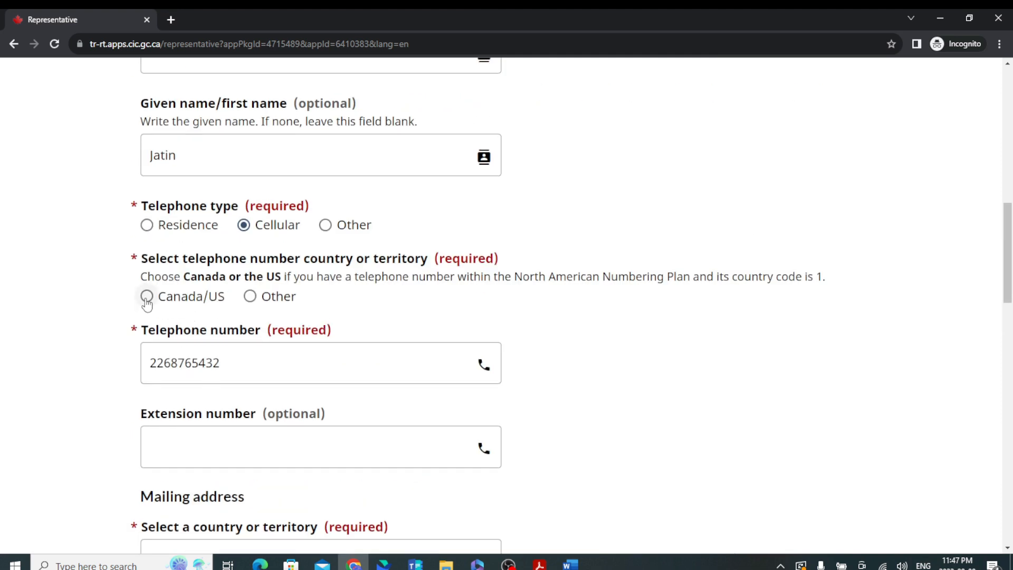
scroll(345, 371, "down", 19)
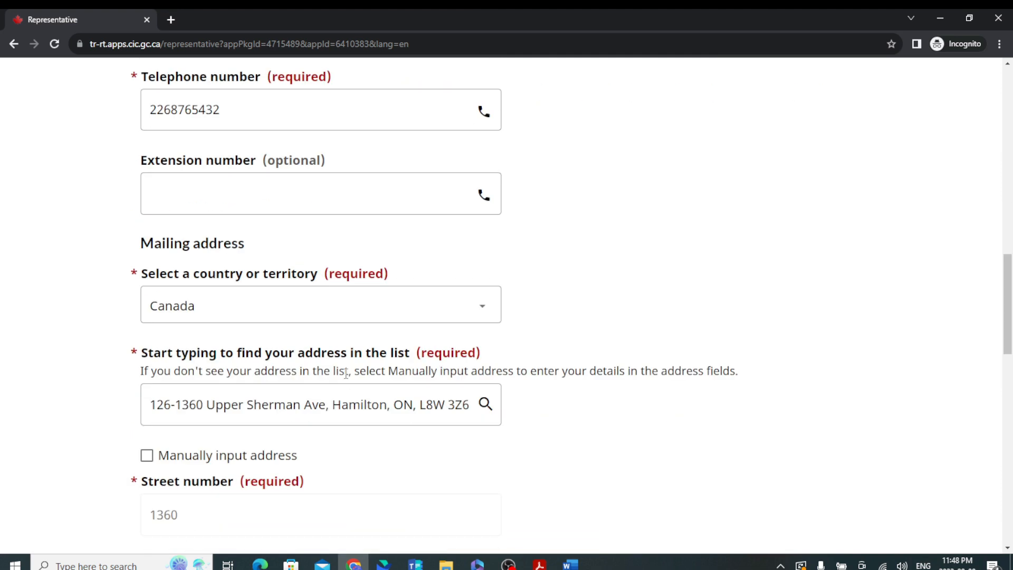
left_click(772, 419)
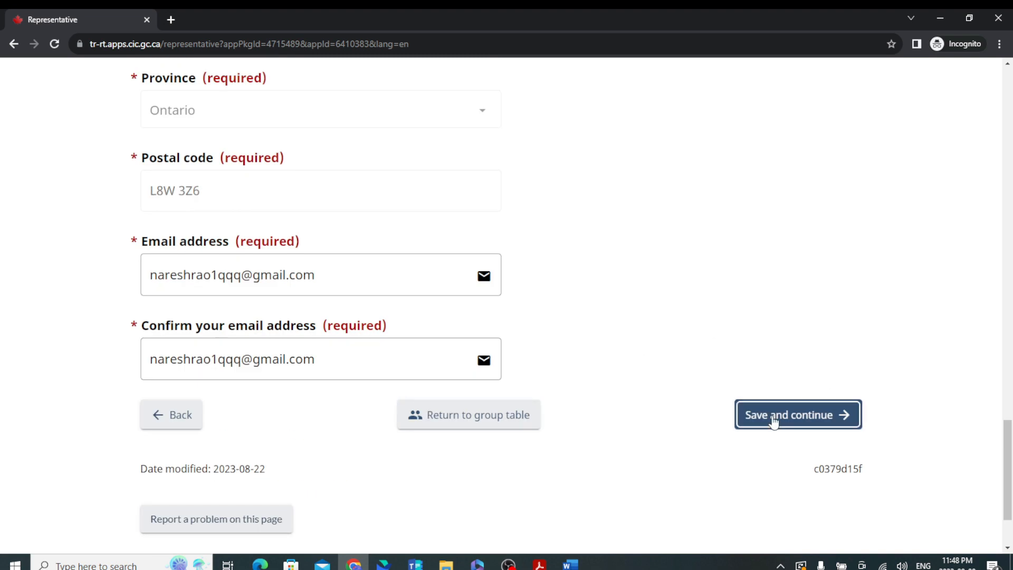
Submit the representative page and enter the applicant's surname and given name.
left_click(777, 418)
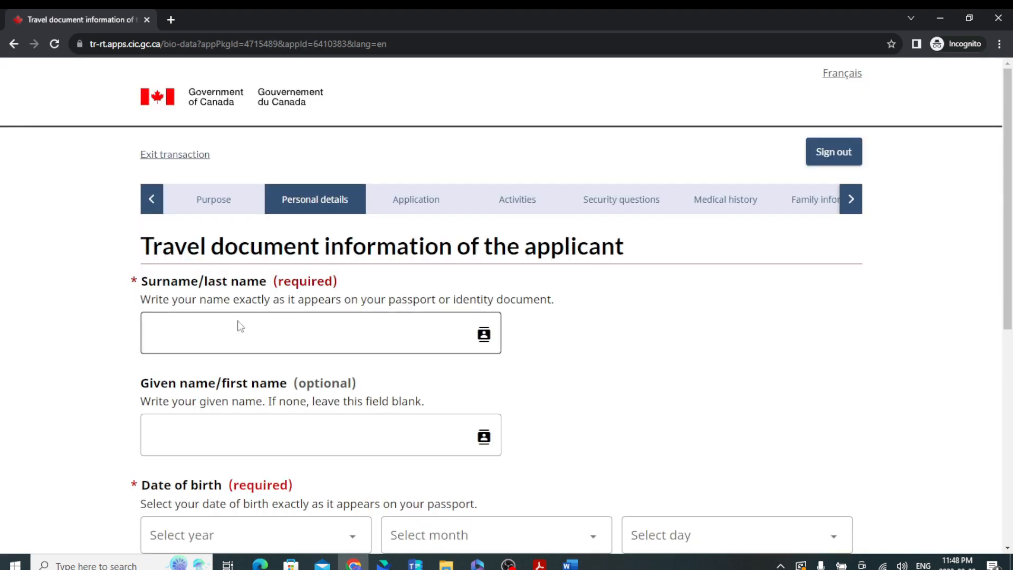
left_click(288, 338)
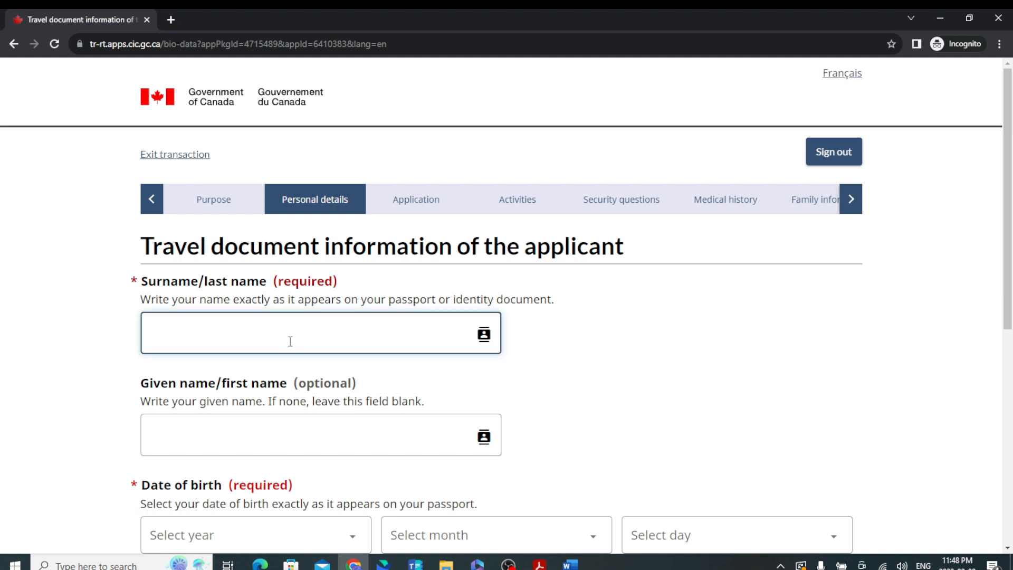
left_click(296, 429)
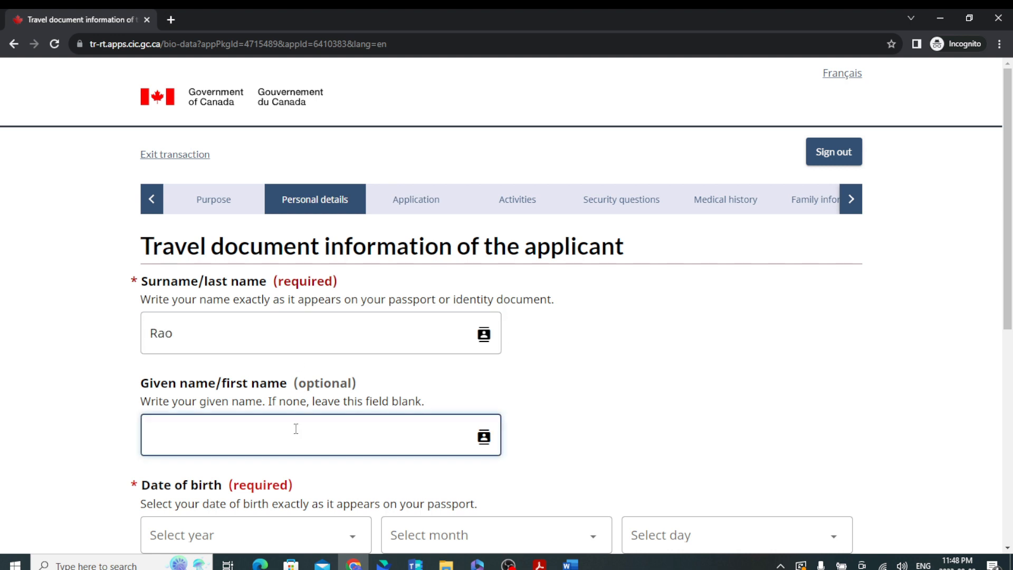
key("BackSpace")
key("BackSpace")
key("BackSpace")
key("BackSpace")
key("BackSpace")
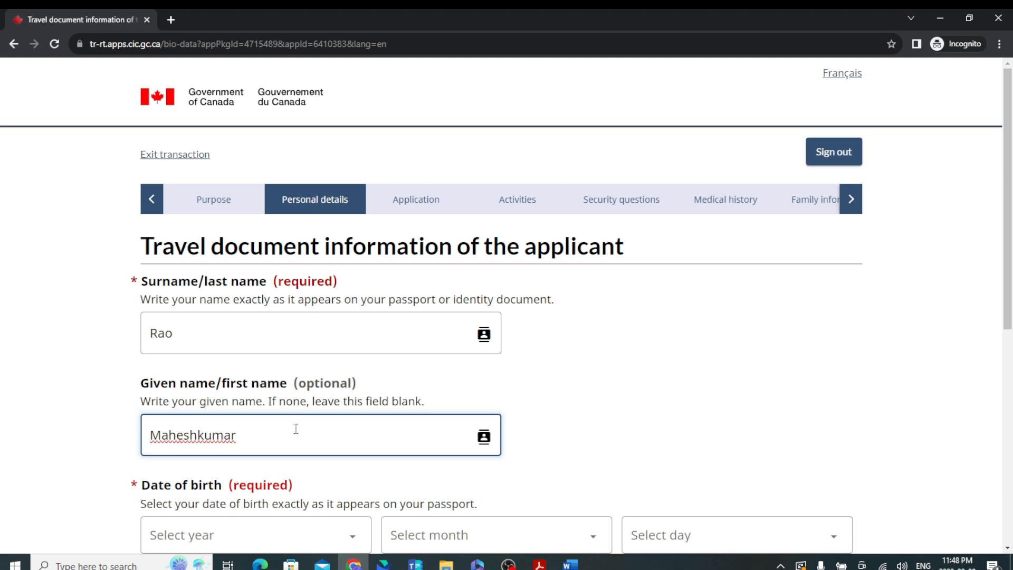
key("BackSpace")
key("BackSpace")
key("BackSpace")
key("BackSpace")
key("BackSpace")
scroll(246, 436, "down", 5)
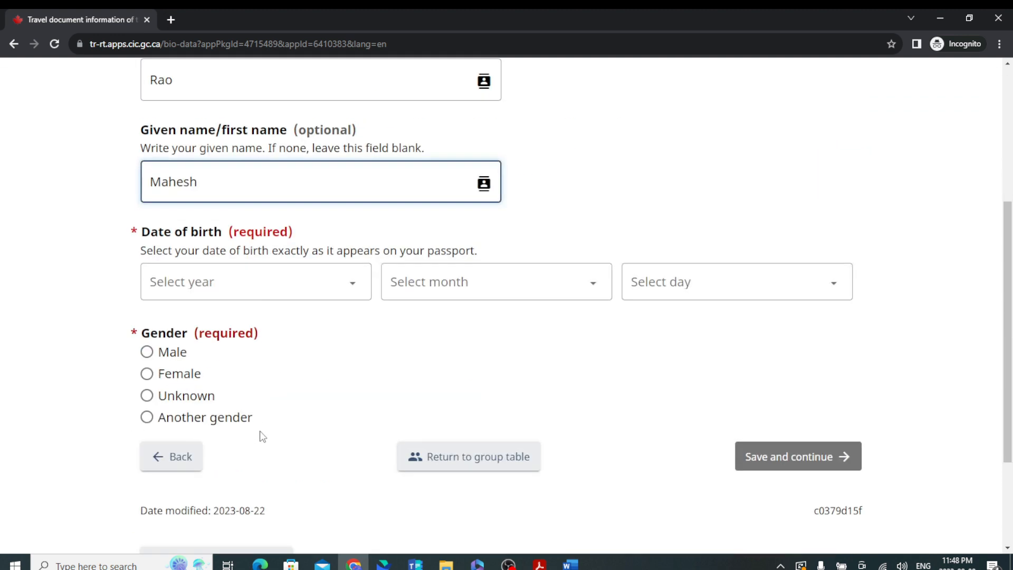
Set the applicant's birth date to 1 January 1974, gender Male, and save.
left_click(248, 293)
scroll(253, 453, "down", 9)
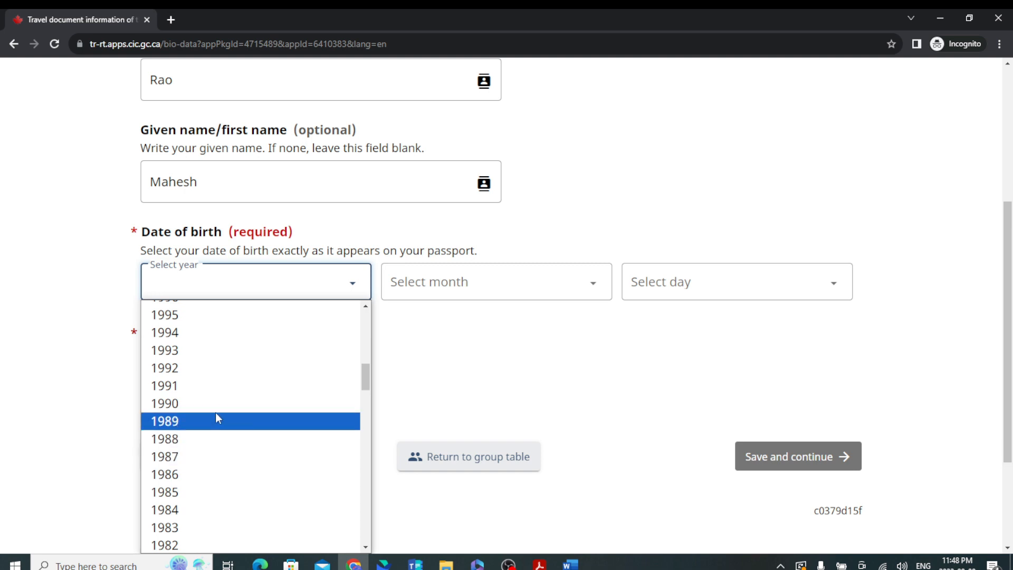
scroll(206, 369, "up", 5)
scroll(208, 419, "down", 11)
scroll(203, 437, "down", 3)
scroll(194, 375, "up", 2)
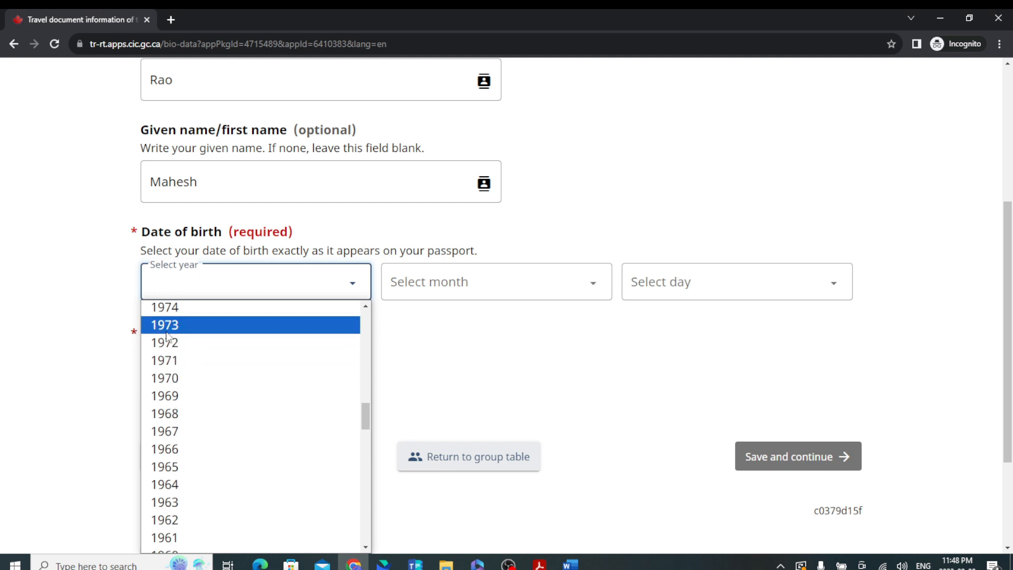
left_click(174, 309)
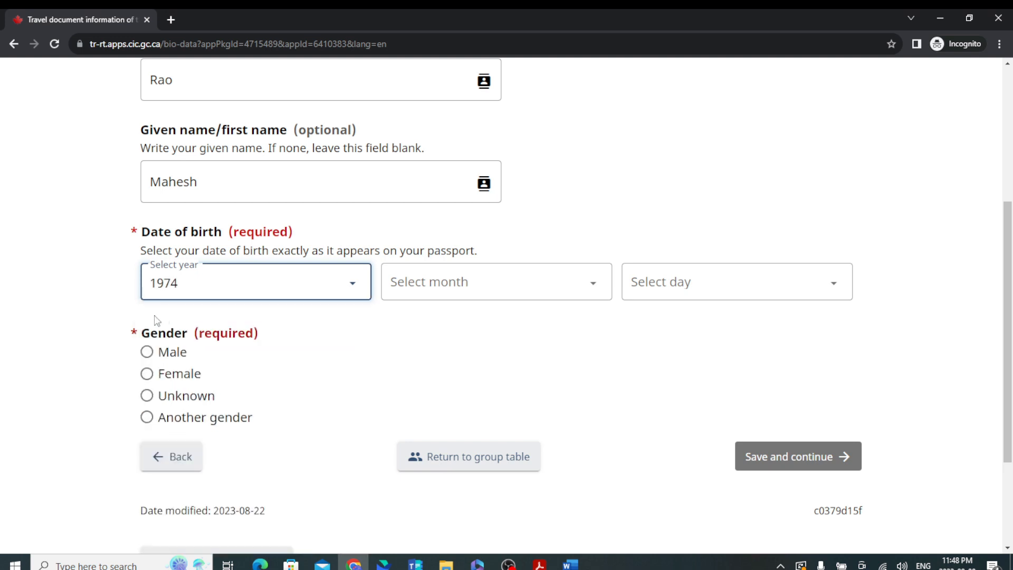
left_click(489, 299)
left_click(477, 340)
left_click(689, 290)
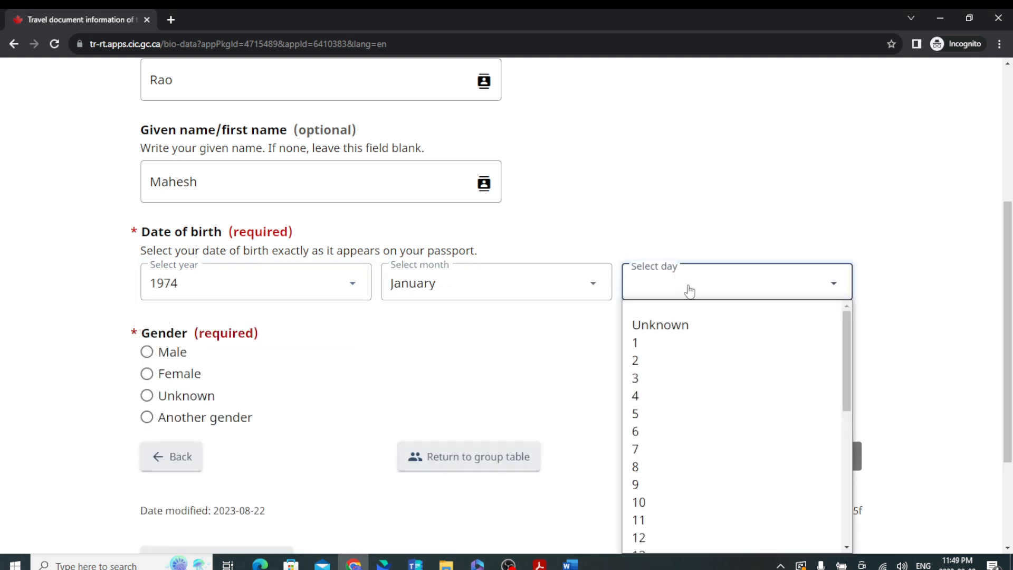
left_click(671, 341)
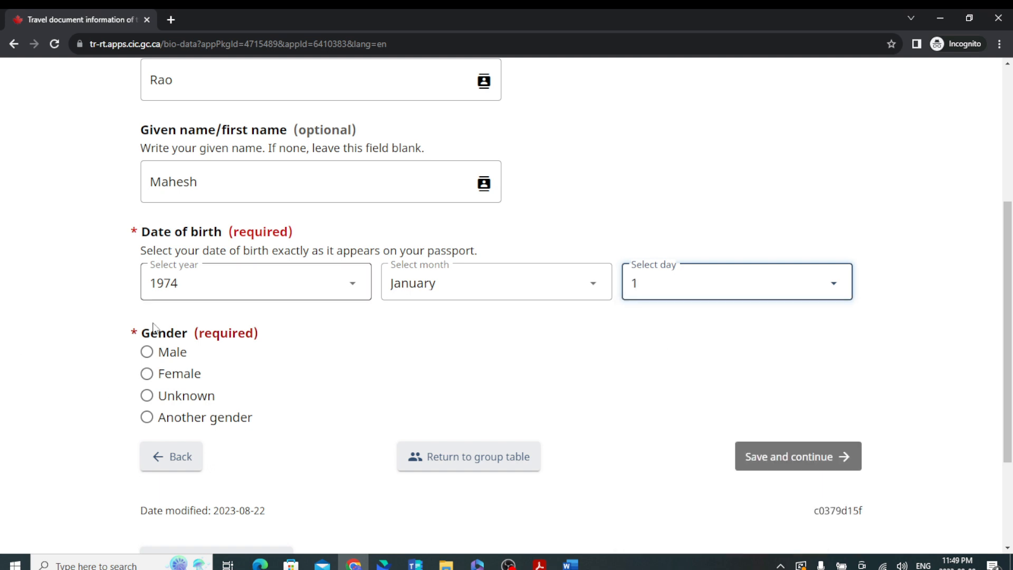
left_click(147, 352)
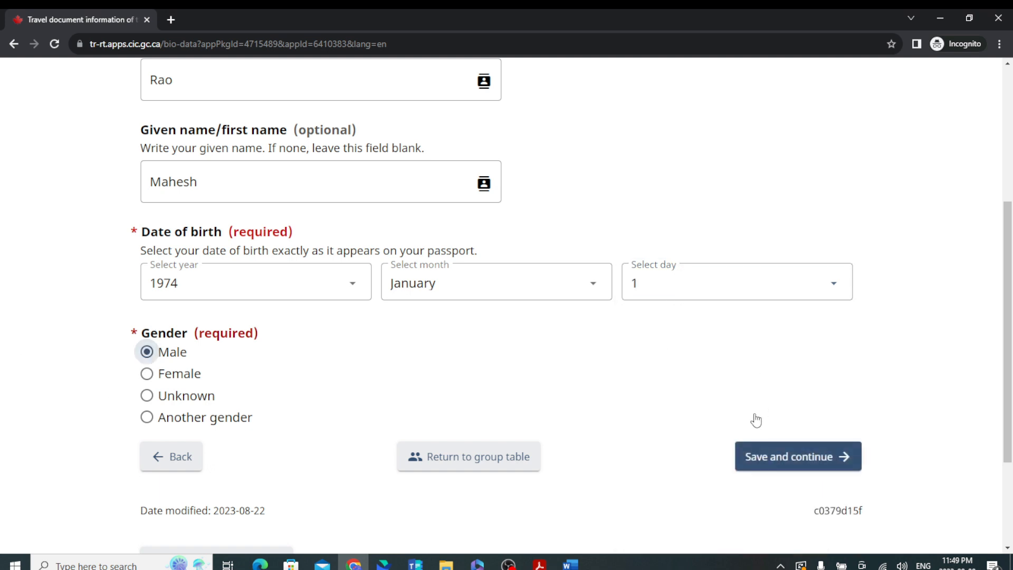
left_click(769, 455)
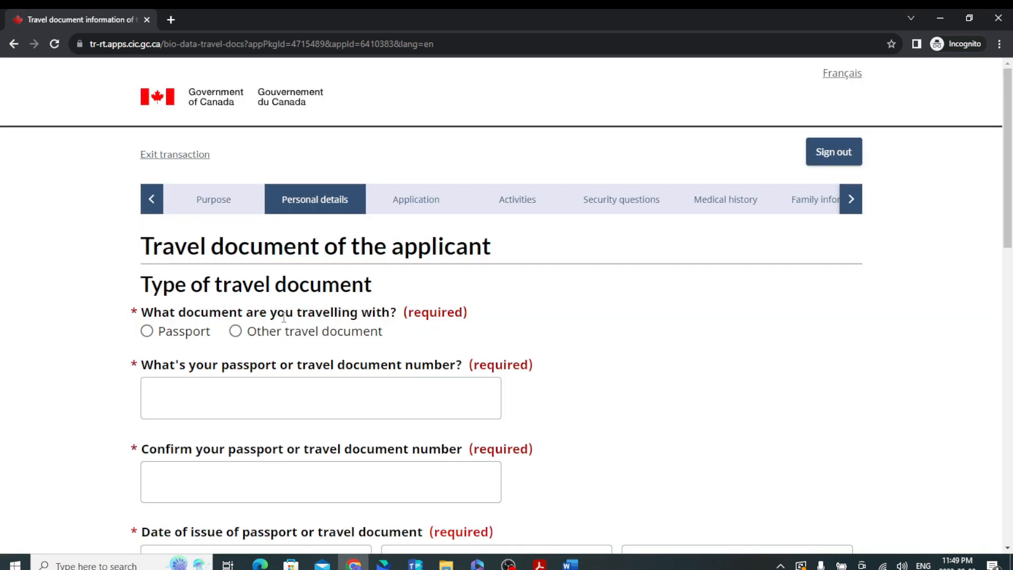
Mark the travel document as a Regular passport with country code IND (India).
left_click(147, 331)
scroll(182, 401, "down", 2)
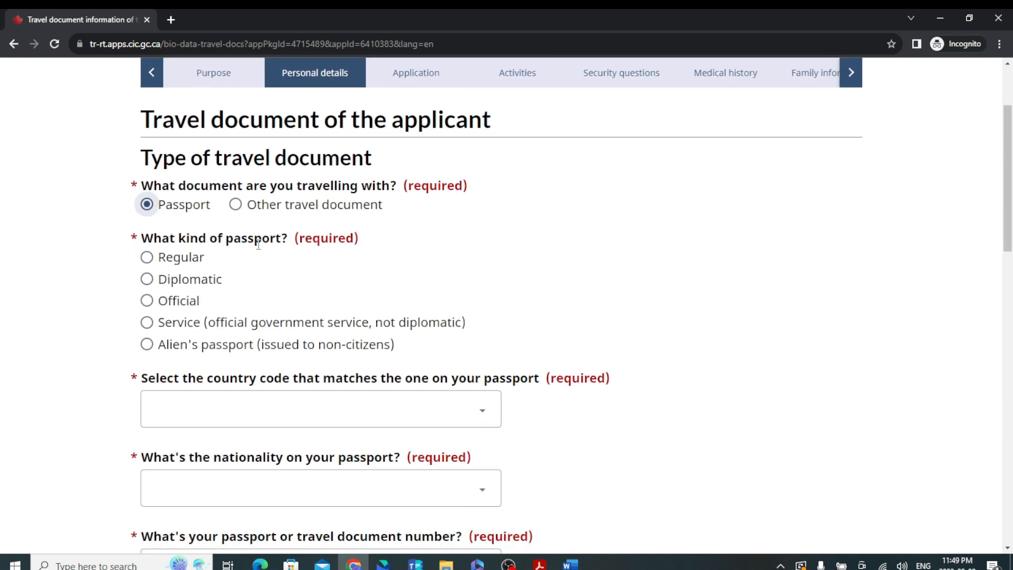
left_click(150, 258)
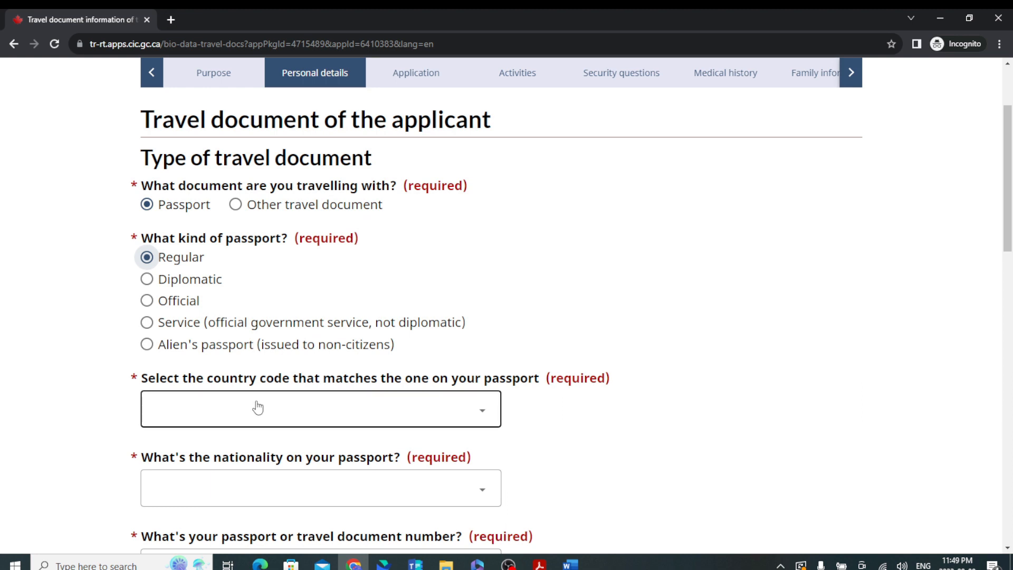
left_click(403, 410)
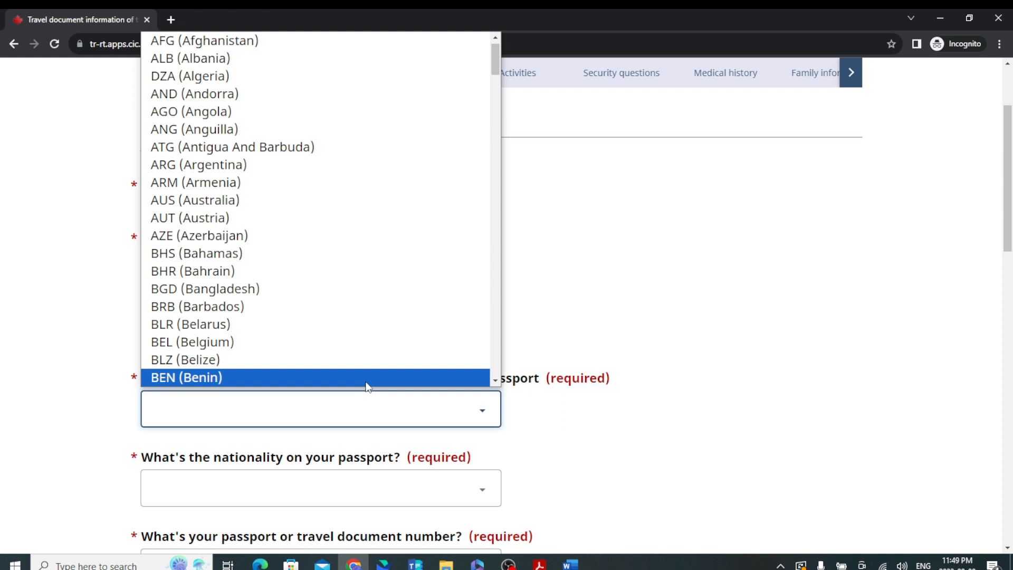
type("in")
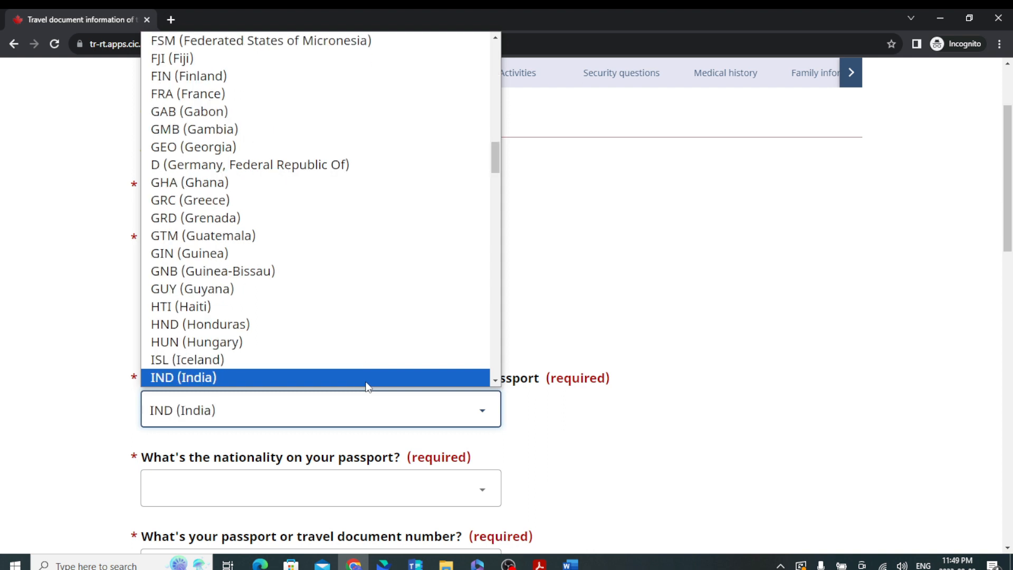
left_click(367, 379)
scroll(385, 405, "down", 2)
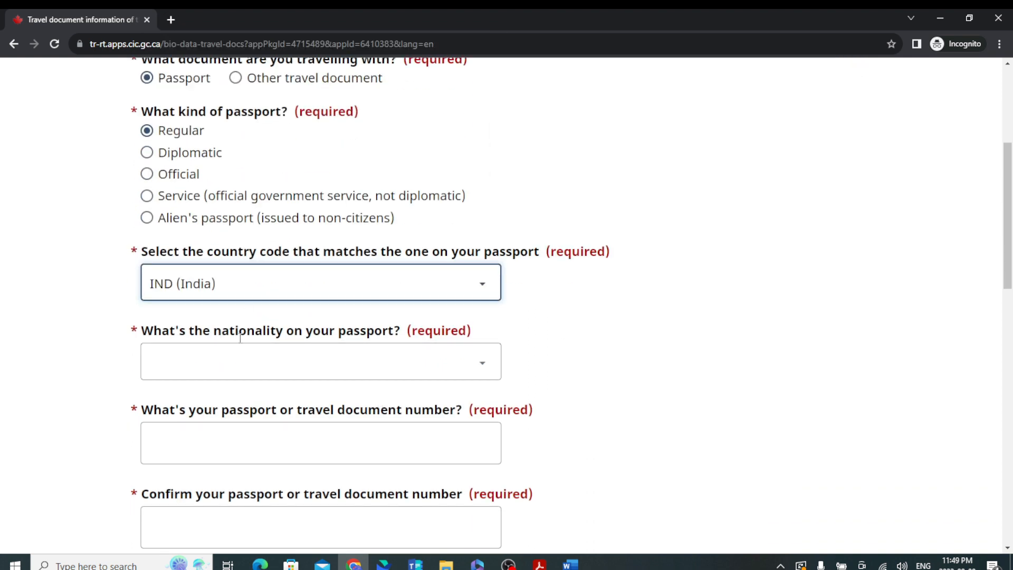
Set the passport nationality to India.
left_click(320, 364)
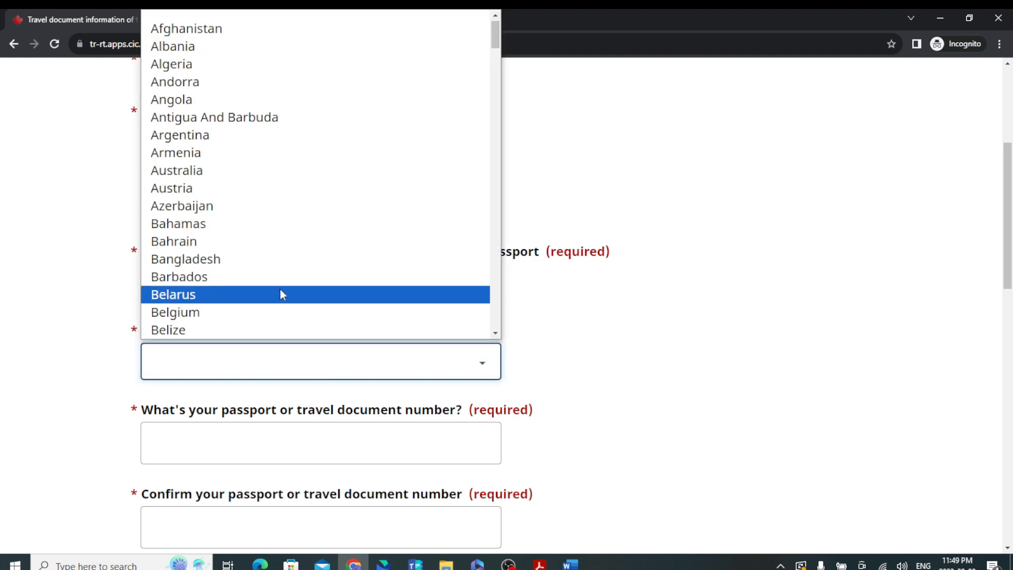
type("in")
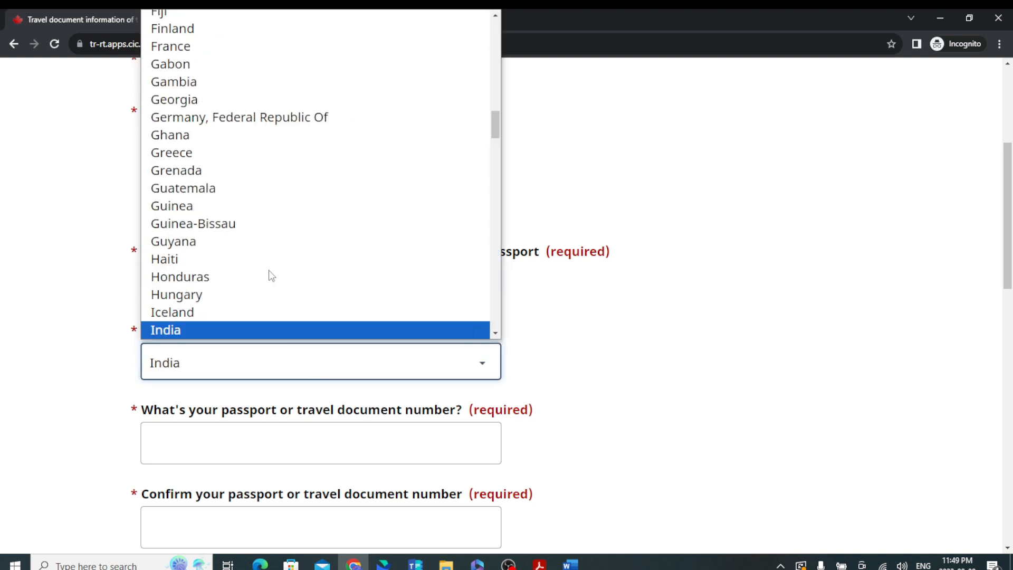
type("do")
key("Return")
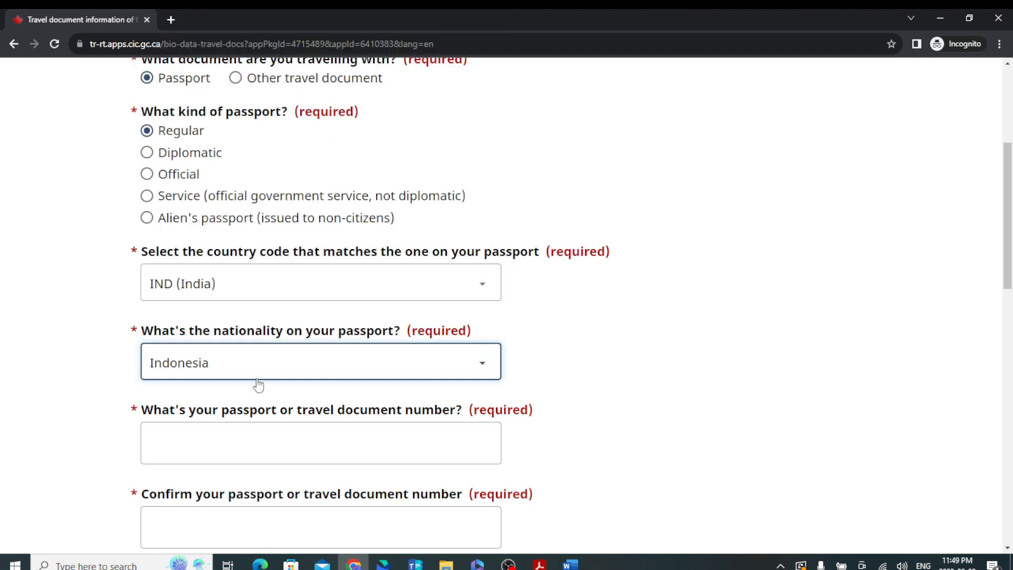
left_click(264, 357)
left_click(238, 312)
scroll(269, 416, "down", 1)
scroll(275, 436, "down", 2)
Enter the passport number in both the number and confirm fields.
left_click(321, 322)
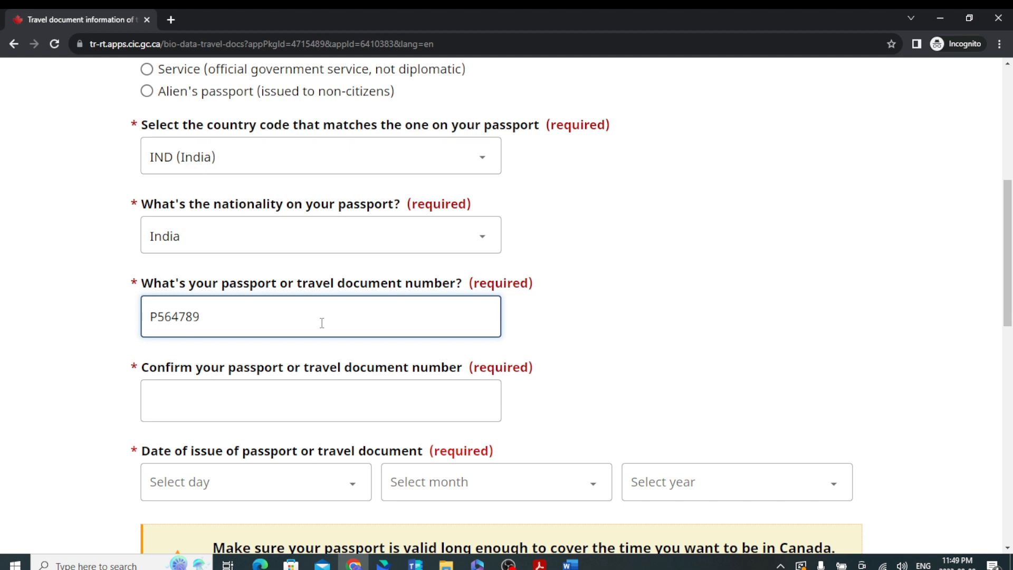
scroll(296, 339, "down", 5)
scroll(238, 251, "up", 2)
left_click(252, 266)
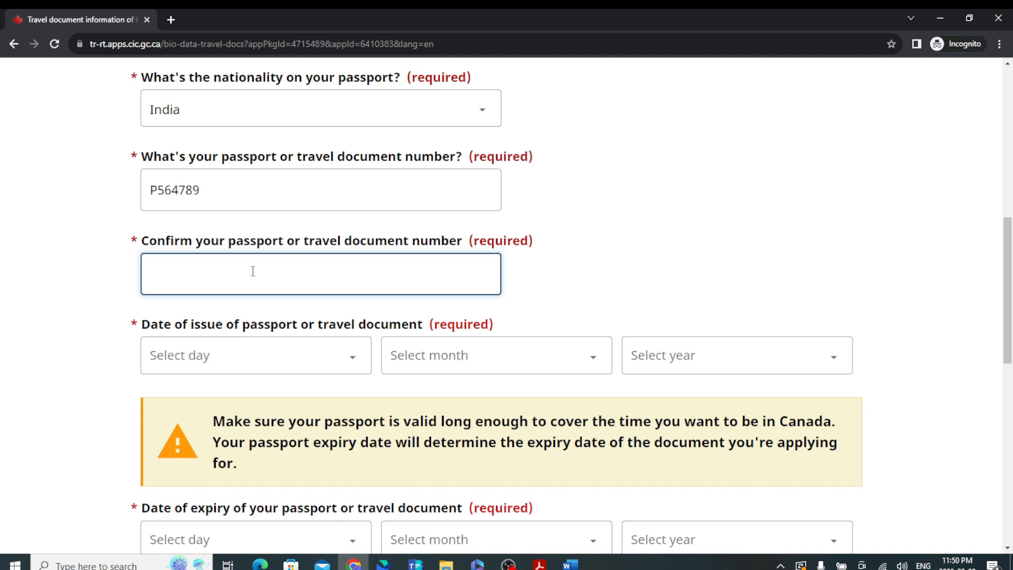
type("P564789")
scroll(316, 232, "down", 3)
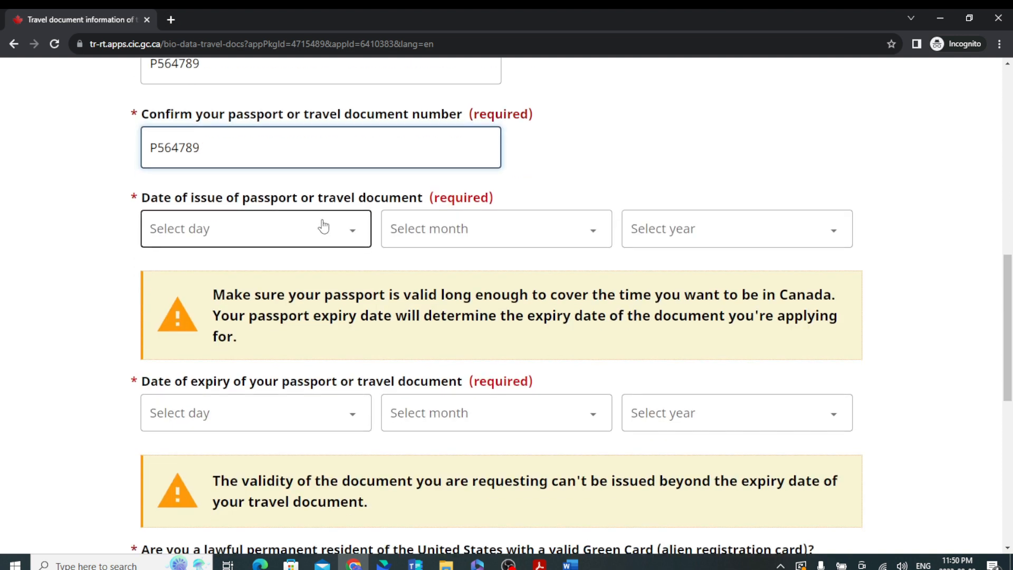
Set the passport issue date to 1 January 2016.
left_click(320, 228)
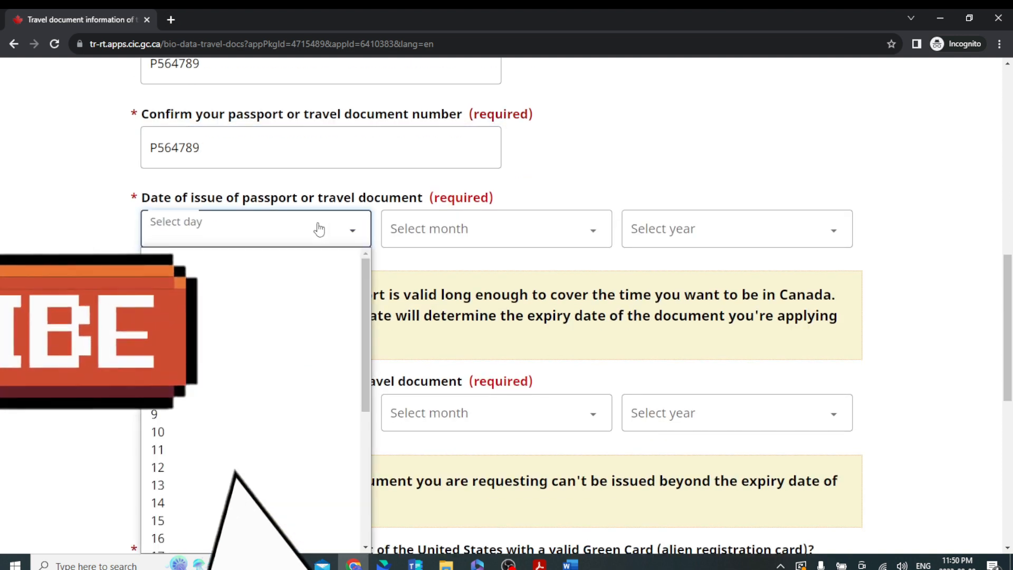
left_click(234, 272)
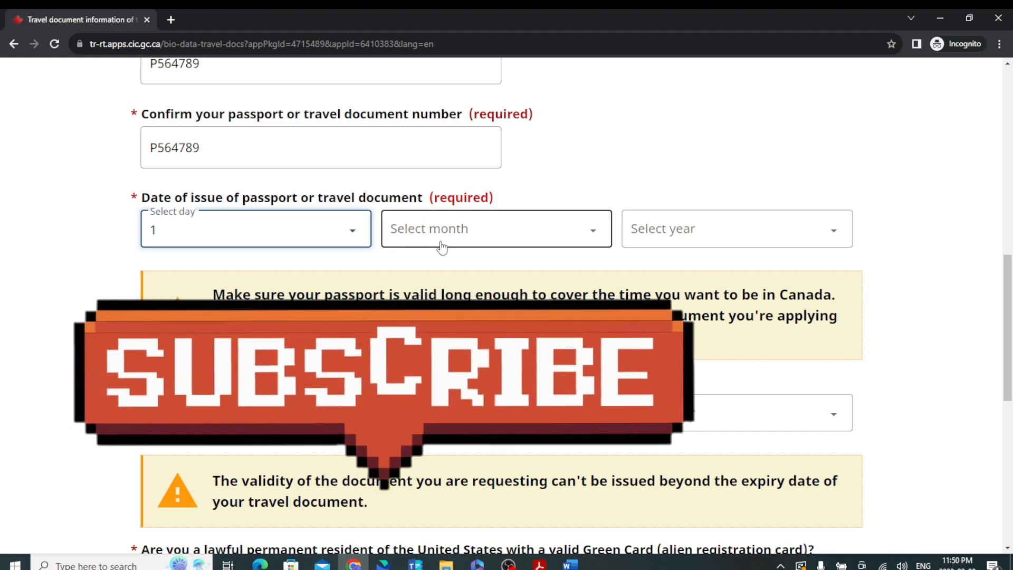
left_click(441, 238)
left_click(467, 272)
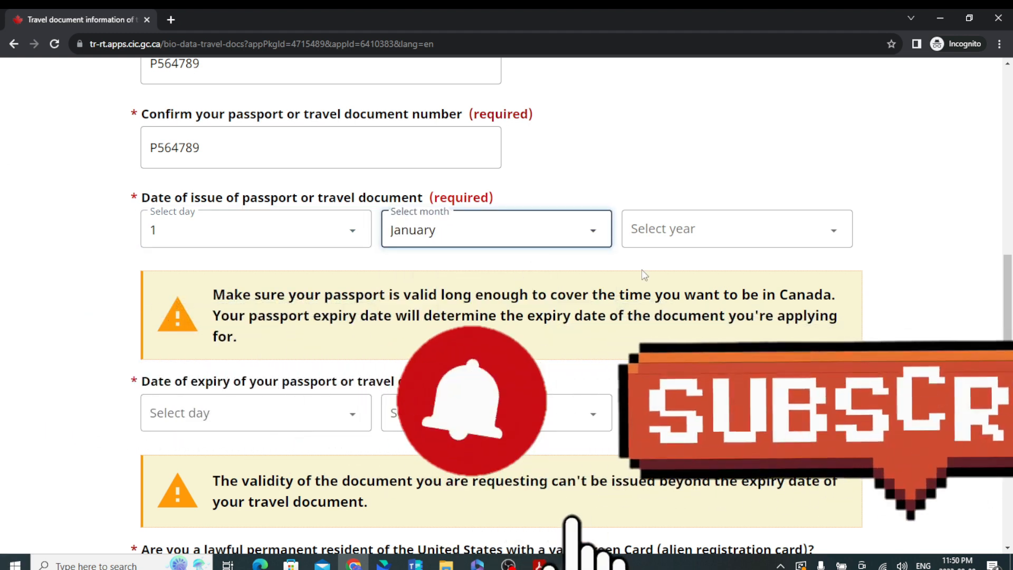
left_click(728, 231)
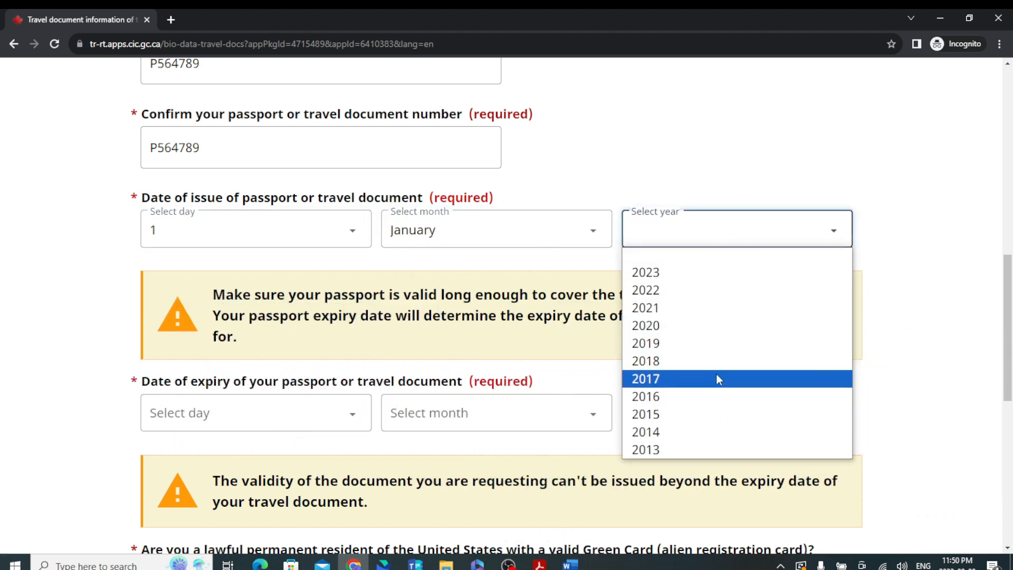
left_click(689, 397)
Set the passport expiry date to 1 January 2026.
left_click(243, 418)
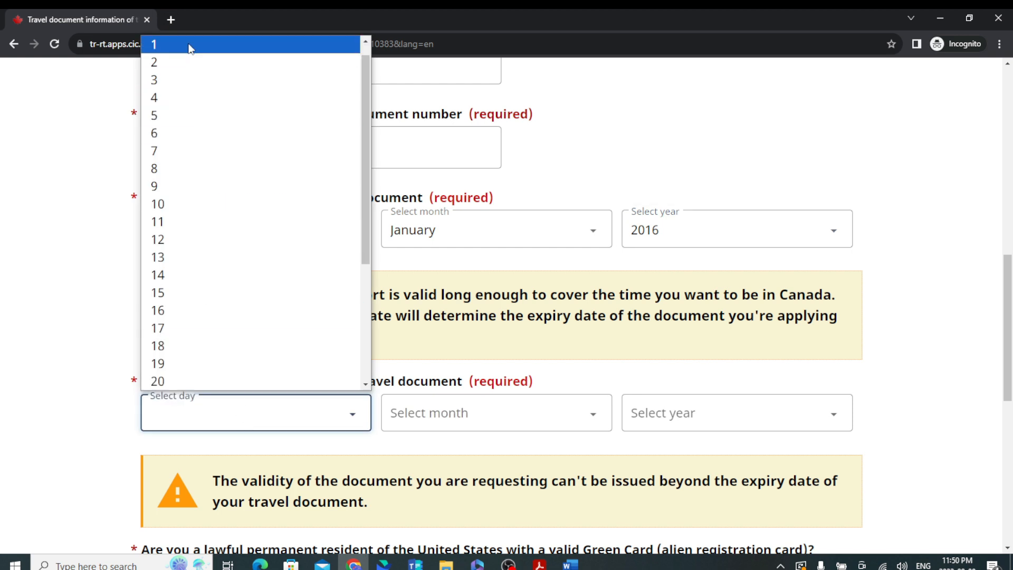
left_click(190, 45)
left_click(499, 409)
left_click(436, 187)
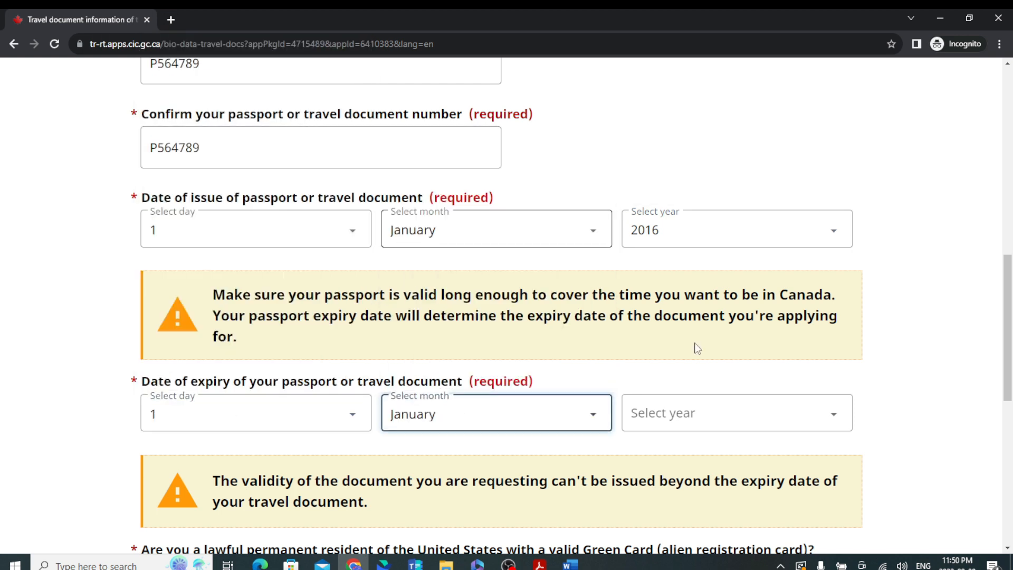
left_click(735, 417)
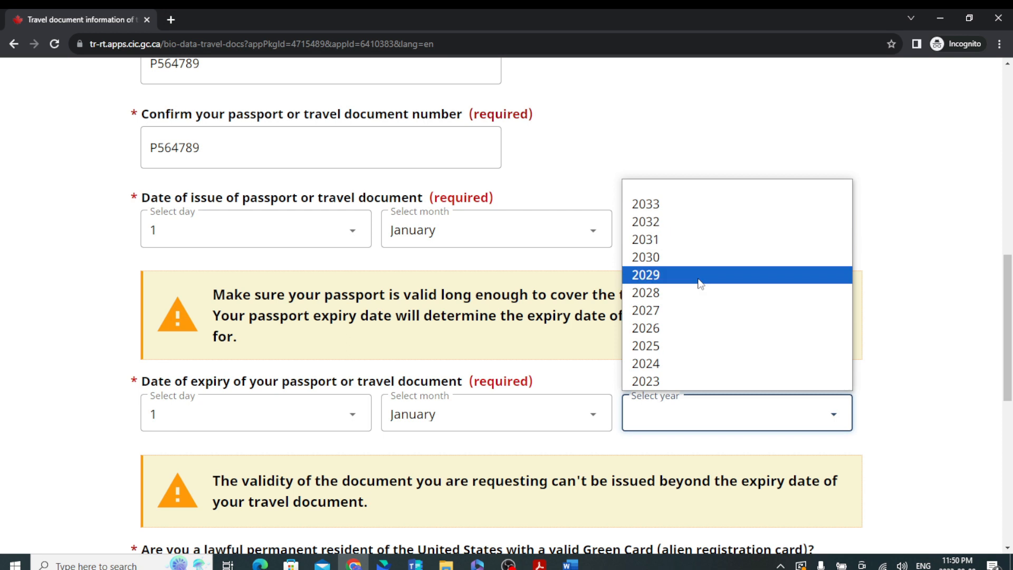
left_click(649, 328)
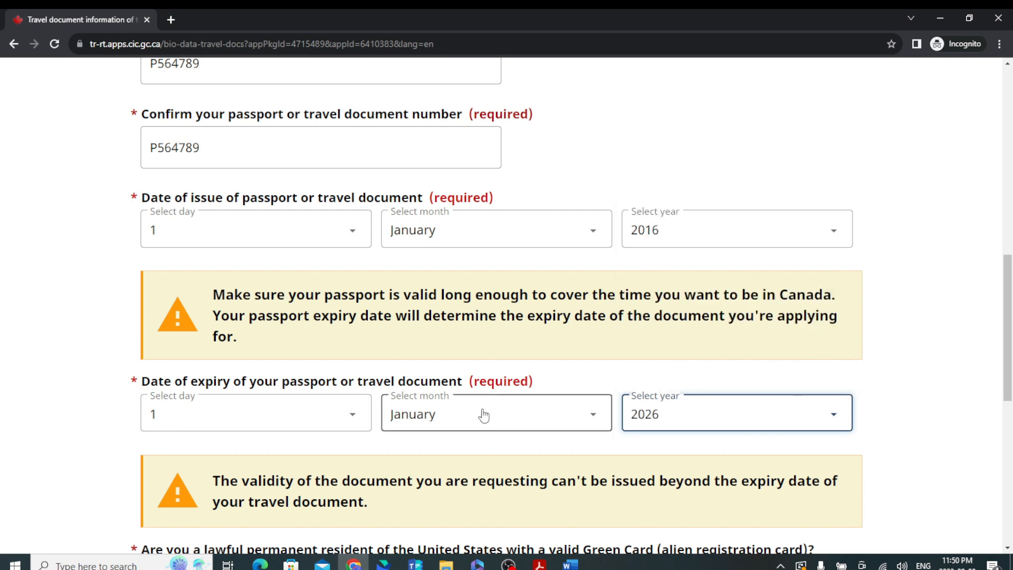
scroll(448, 409, "down", 4)
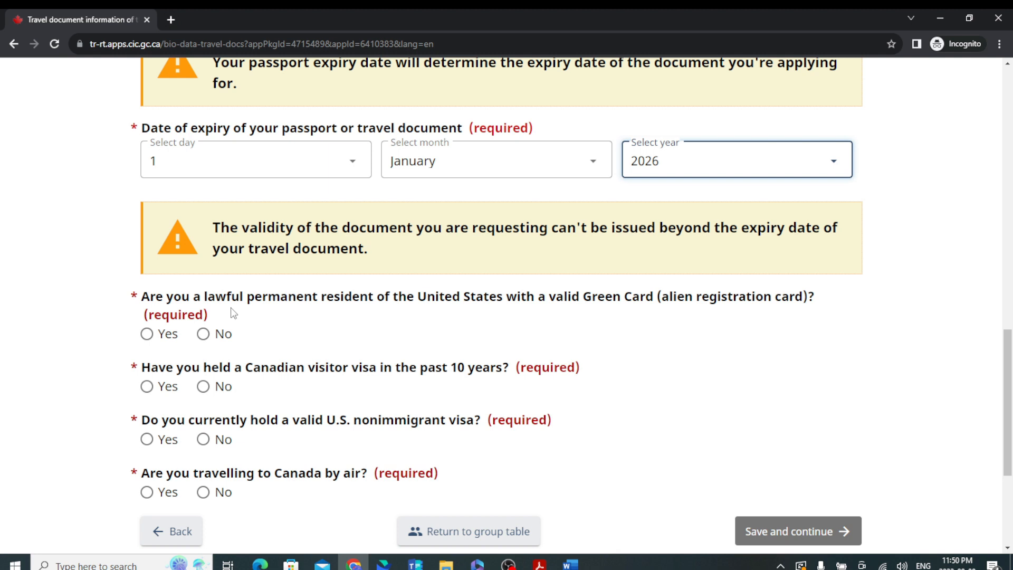
Answer No, No, No and Yes (travel by air) to the travel questions, then save.
left_click(210, 335)
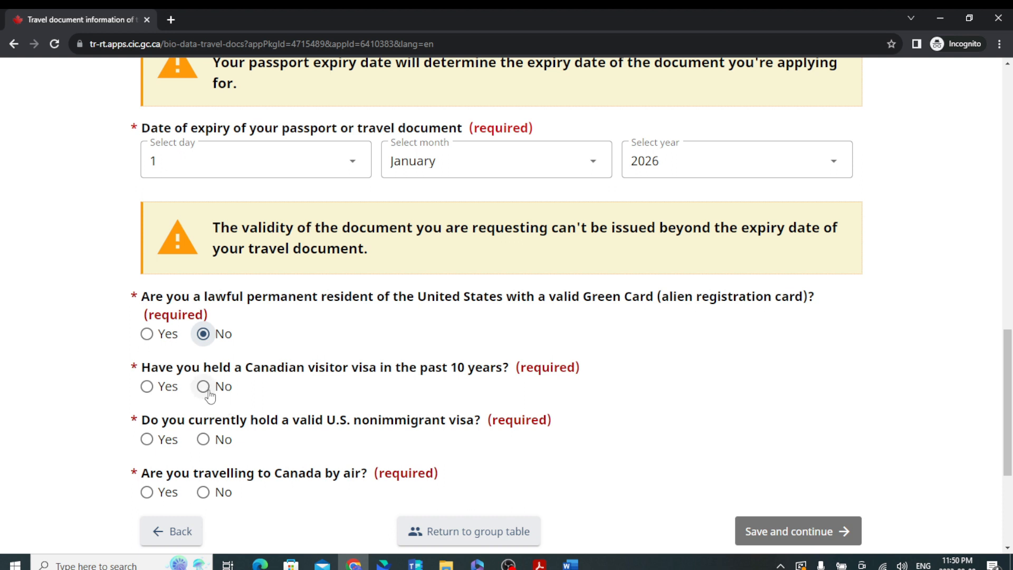
left_click(208, 391)
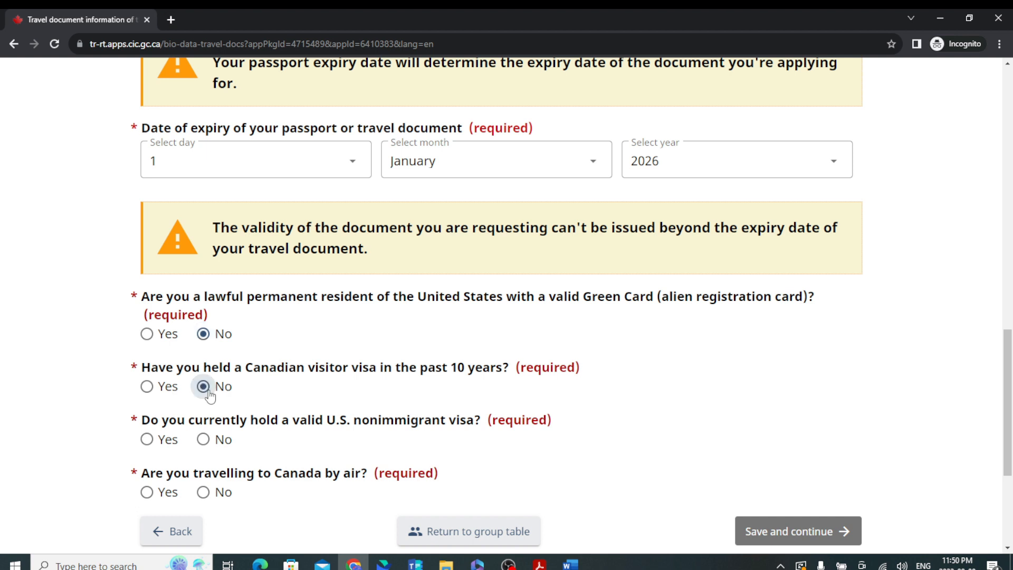
left_click(211, 442)
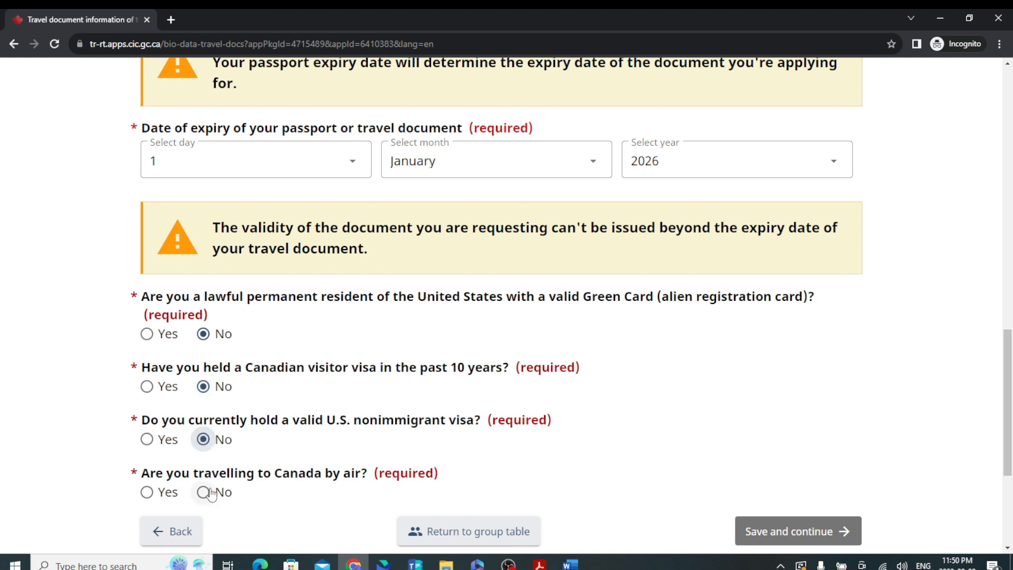
left_click(147, 491)
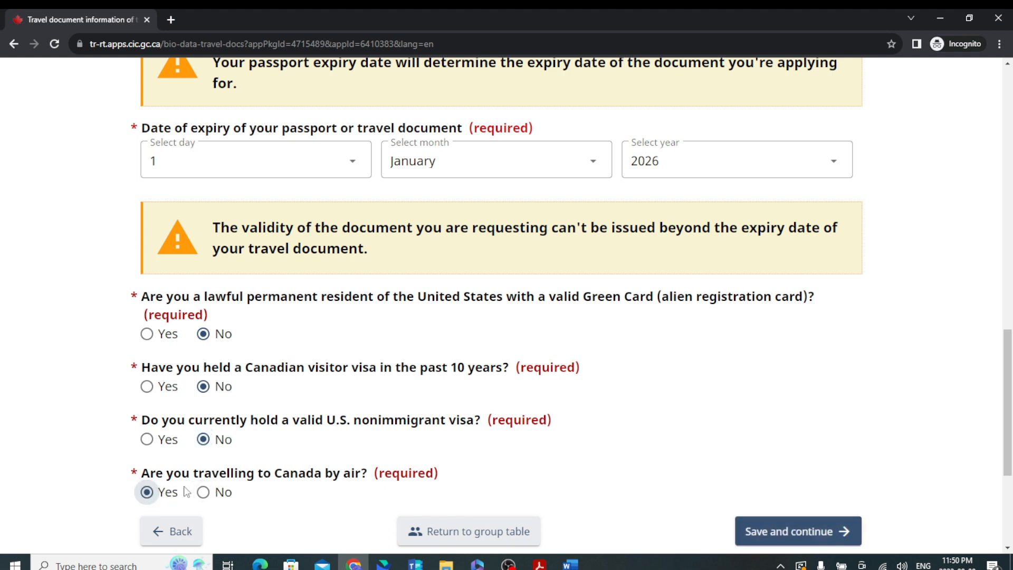
left_click(784, 527)
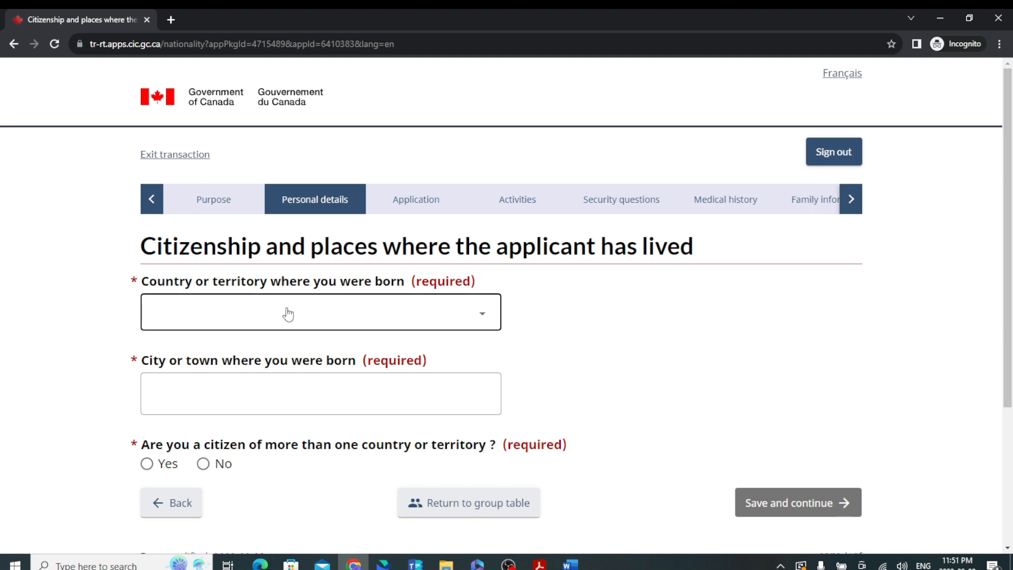
Record the applicant's birthplace as Gujarat, India.
left_click(288, 314)
type("india")
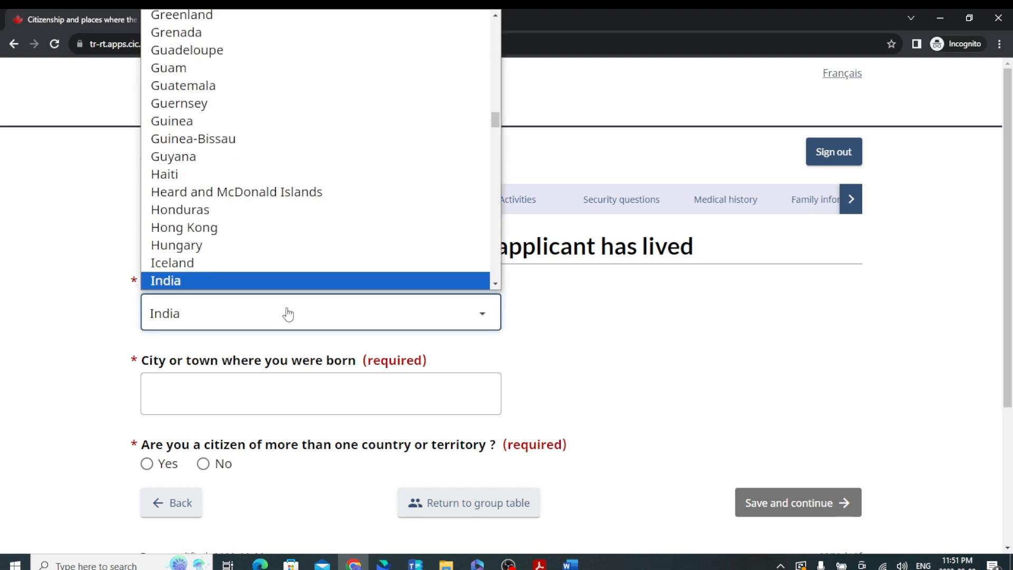
key("Return")
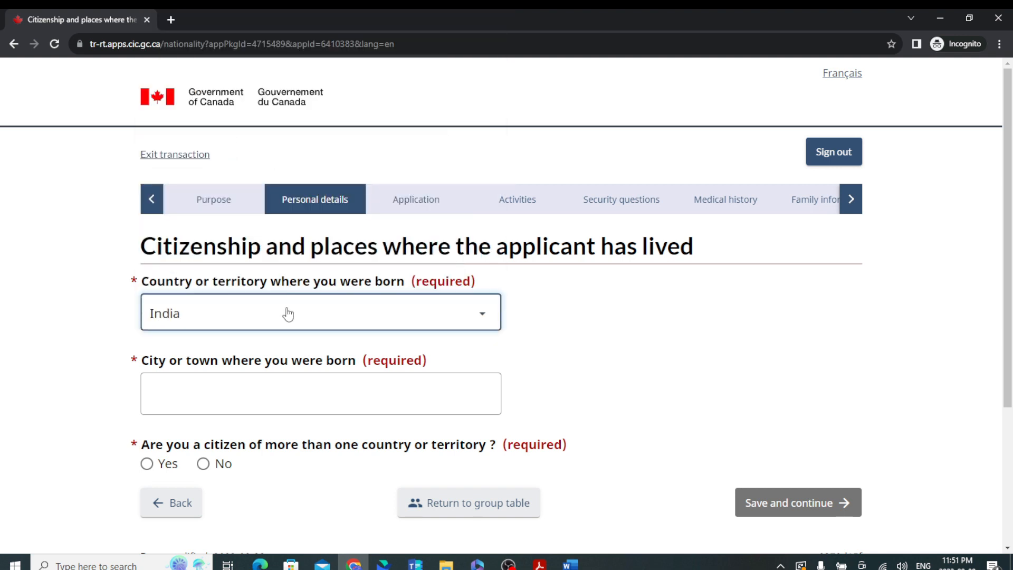
left_click(292, 389)
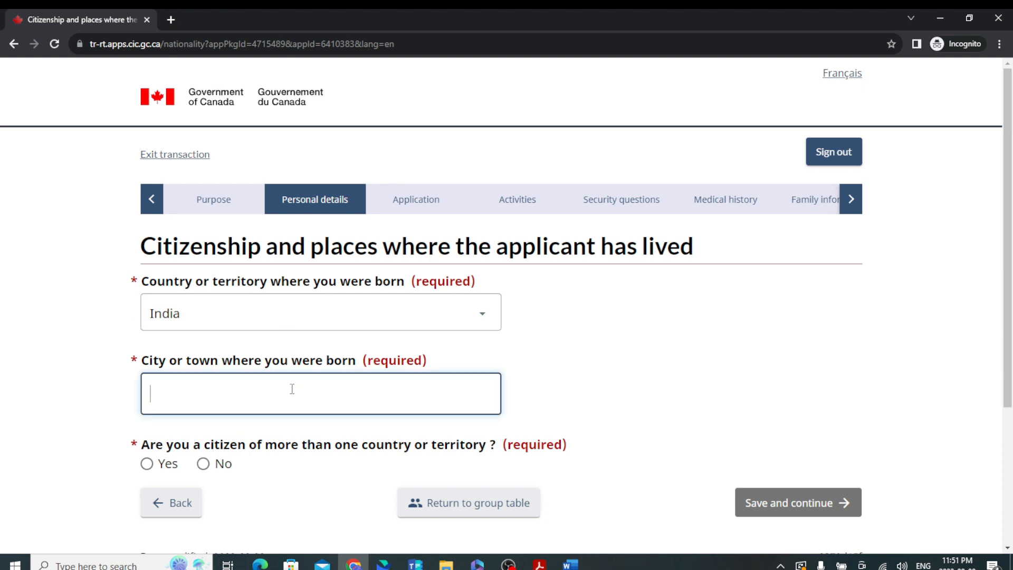
type("Gujara")
key("BackSpace")
key("BackSpace")
type("arat")
scroll(315, 379, "down", 4)
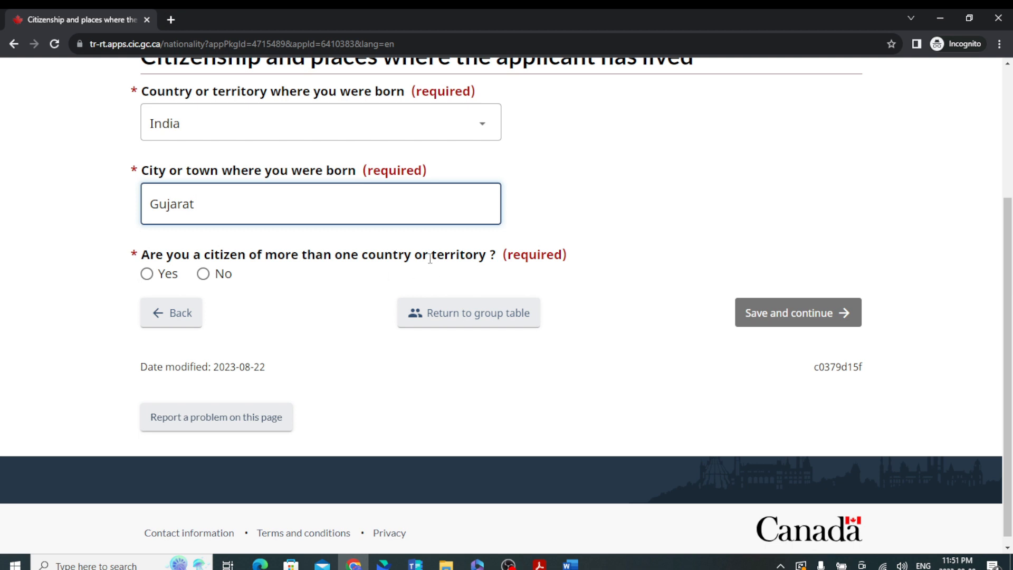
Declare sole Indian citizenship held since birth and save the page.
left_click(203, 273)
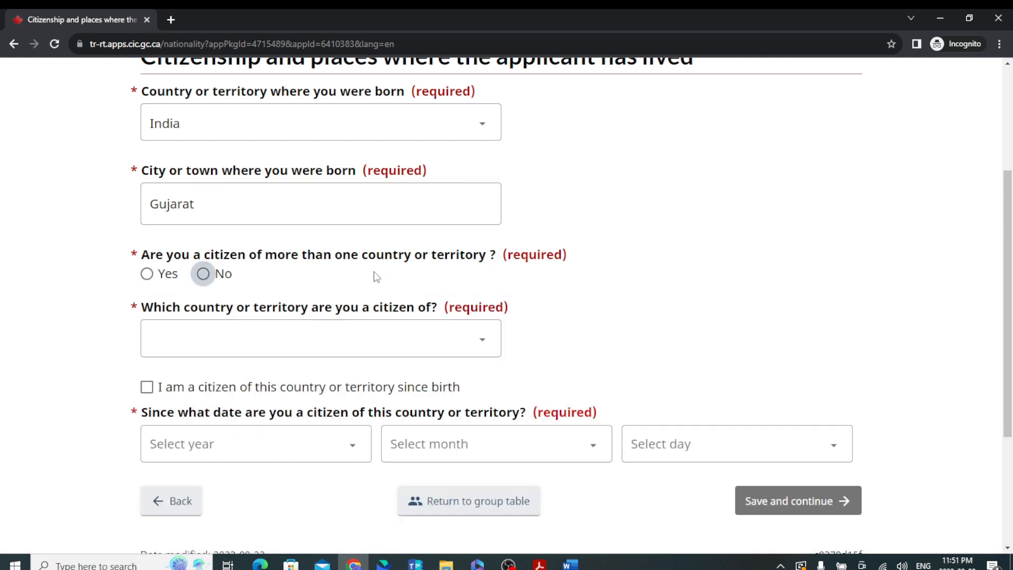
left_click(257, 348)
type("in")
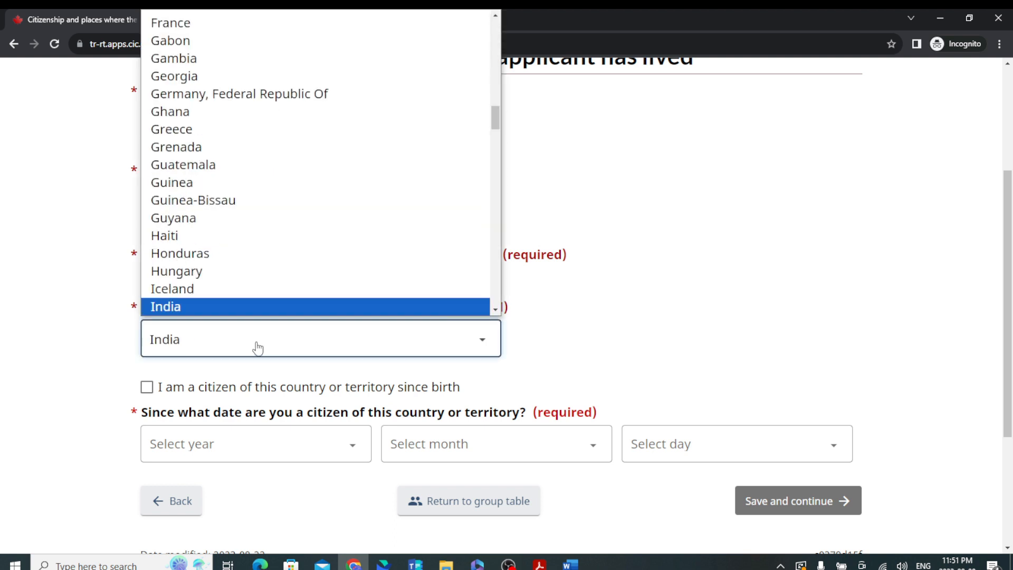
key("Return")
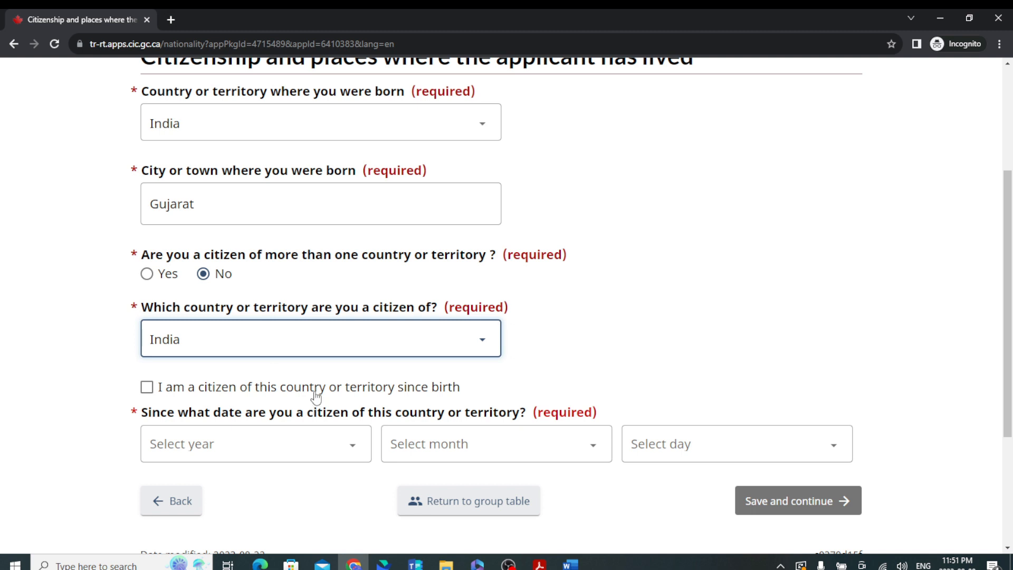
scroll(335, 364, "down", 1)
scroll(335, 364, "down", 1)
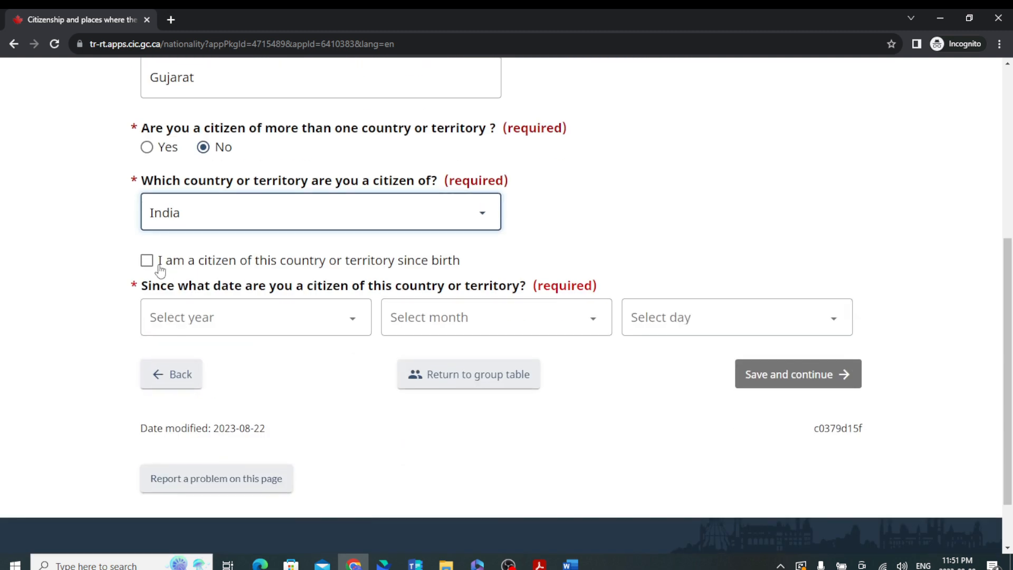
left_click(154, 265)
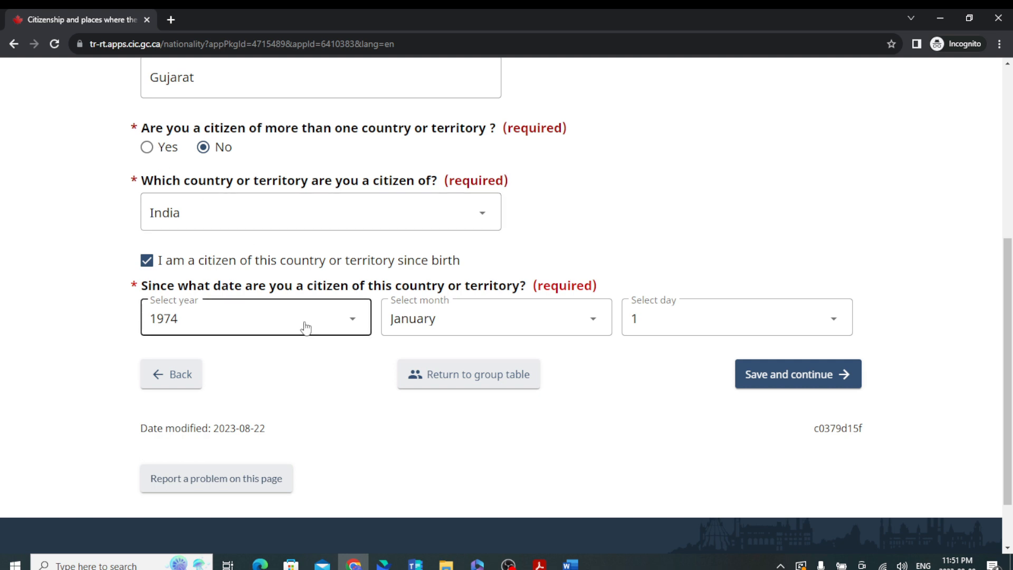
left_click(781, 380)
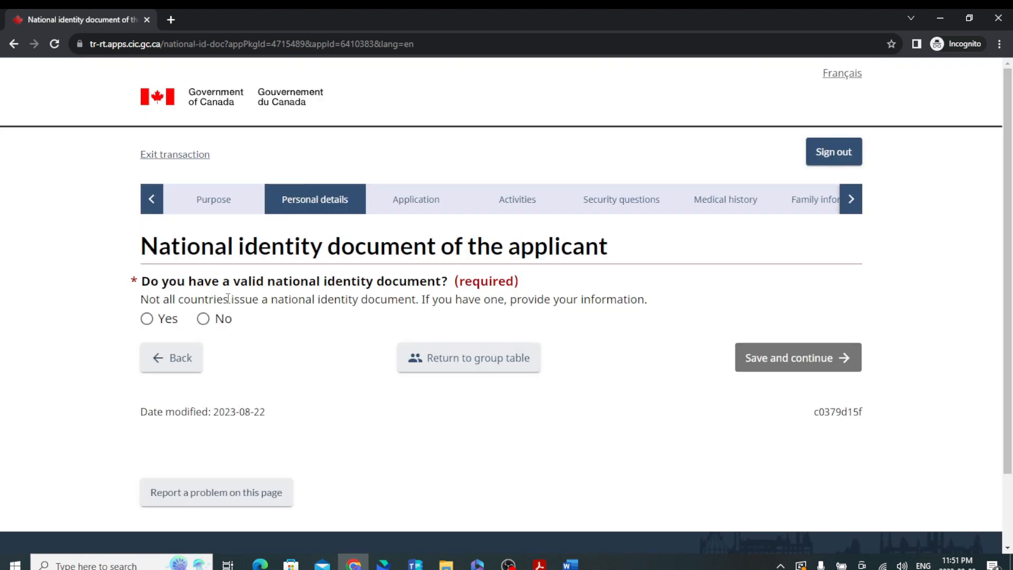
Confirm having a national identity document and enter its number twice.
left_click(146, 319)
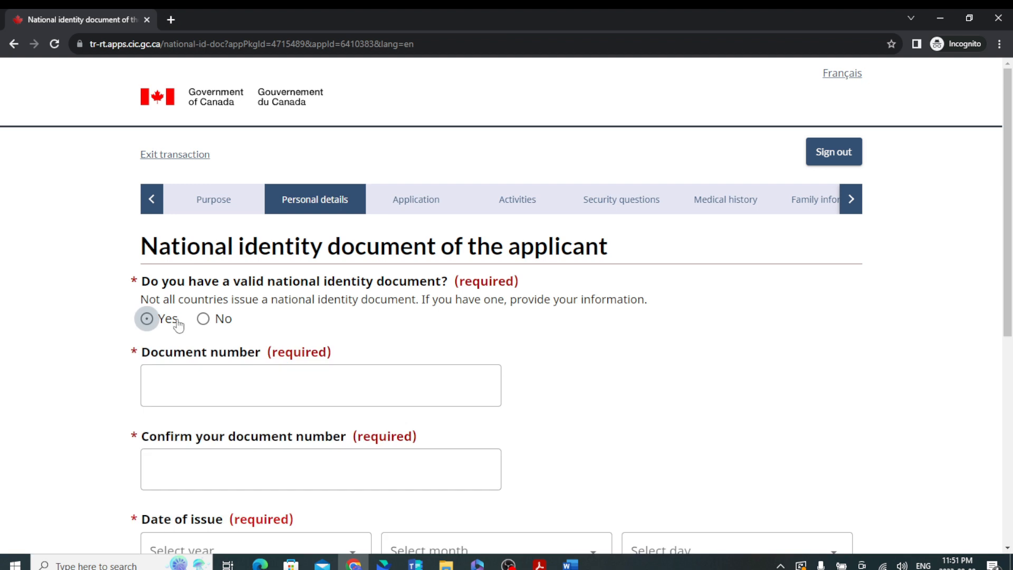
left_click(241, 379)
type("123456789")
scroll(242, 380, "down", 4)
left_click(270, 219)
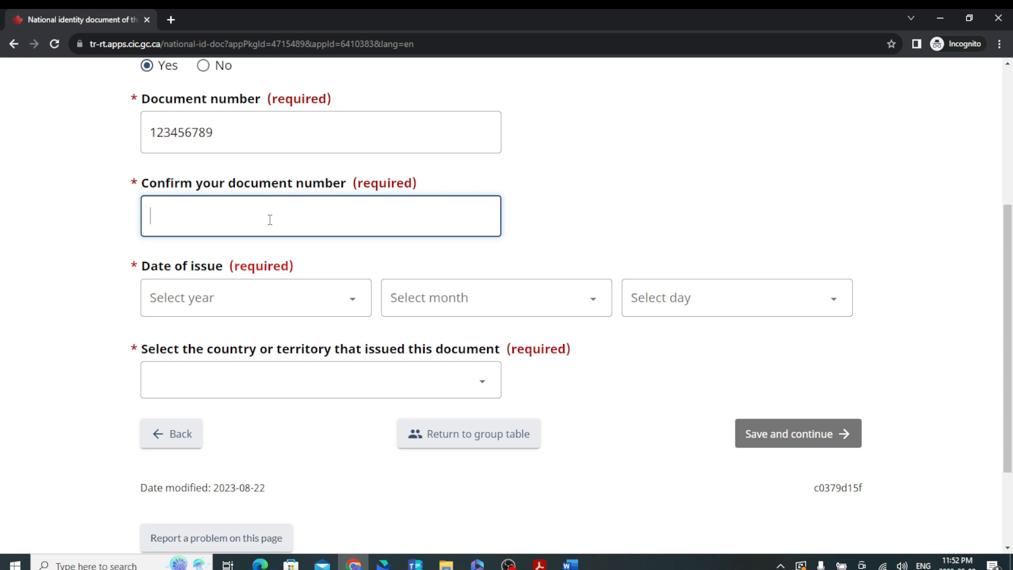
type("123456789")
Set the identity document's issue date to 1 January 2016.
left_click(294, 310)
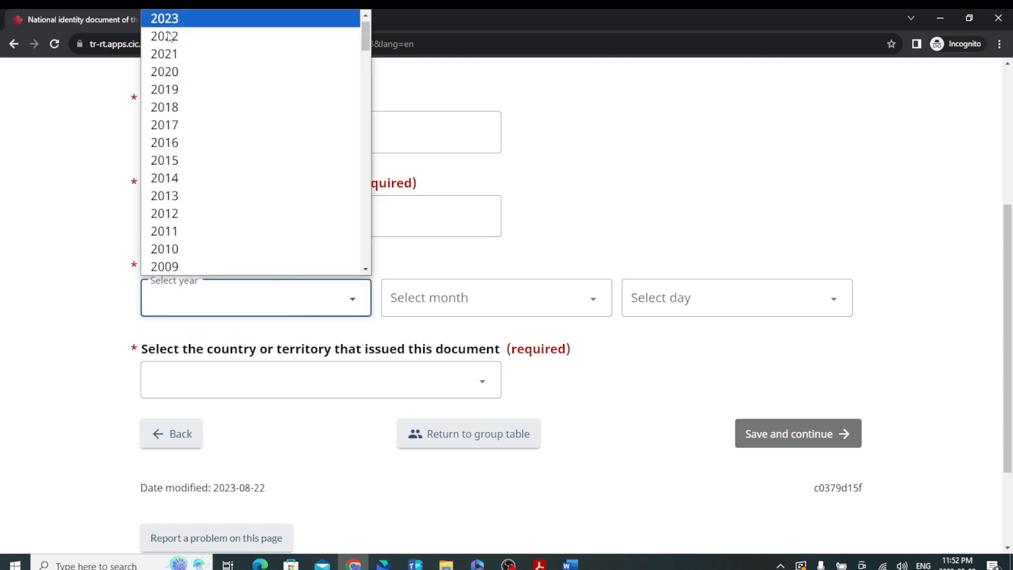
scroll(219, 205, "down", 5)
scroll(235, 182, "up", 5)
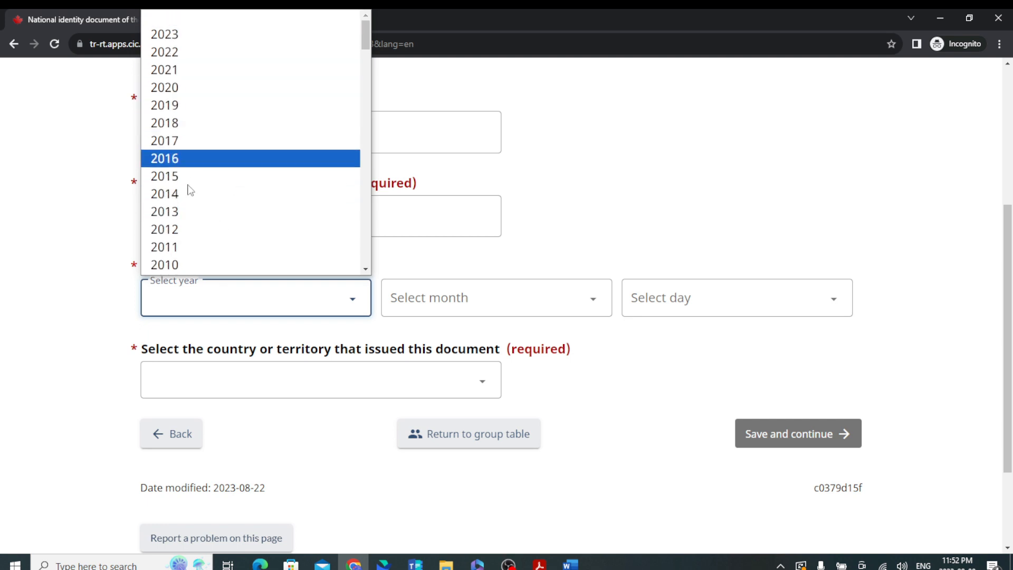
left_click(185, 159)
left_click(476, 301)
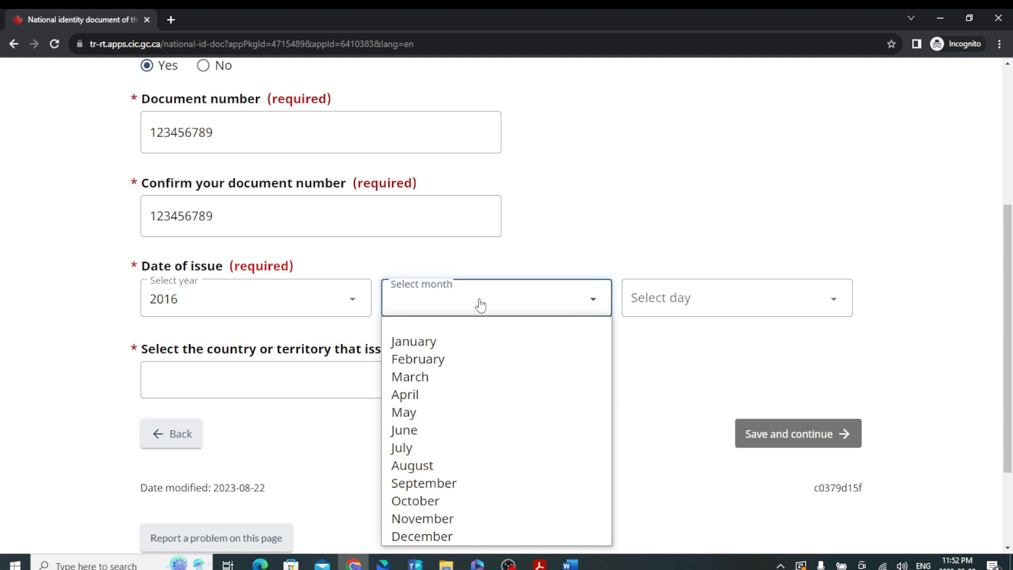
left_click(429, 343)
left_click(758, 299)
left_click(659, 36)
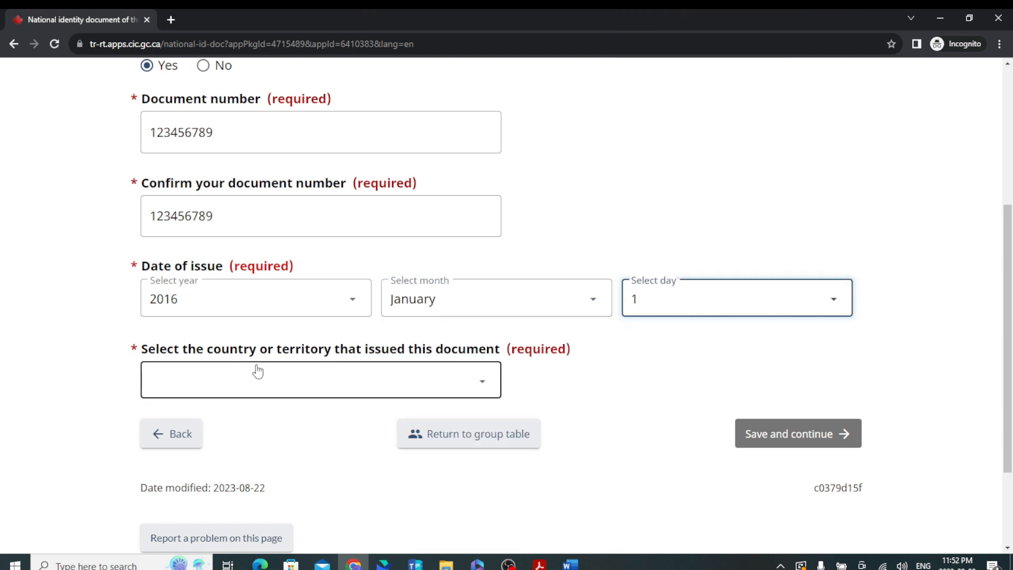
scroll(257, 371, "down", 2)
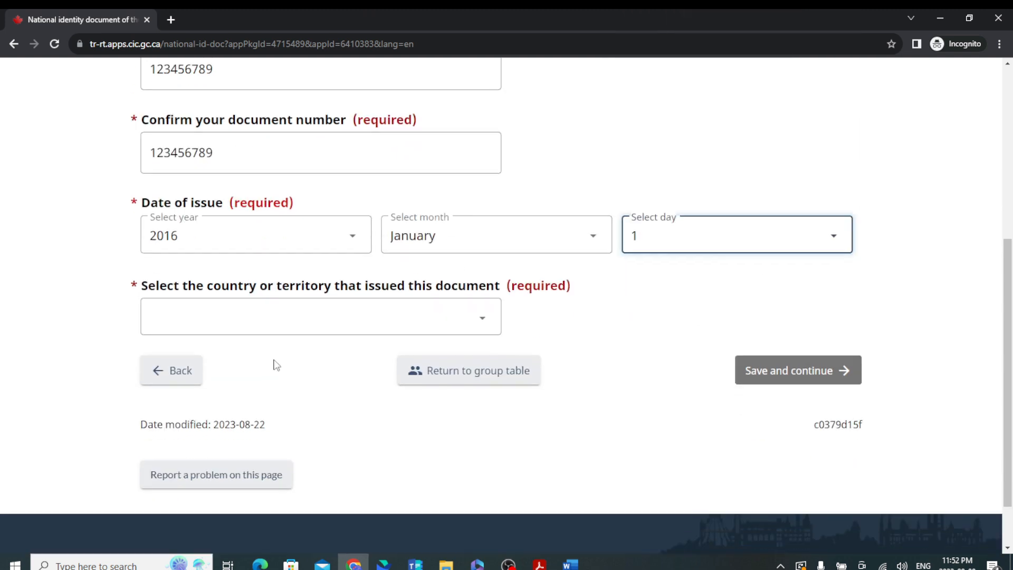
Choose India as the issuing country and save the identity document details.
left_click(333, 306)
type("in")
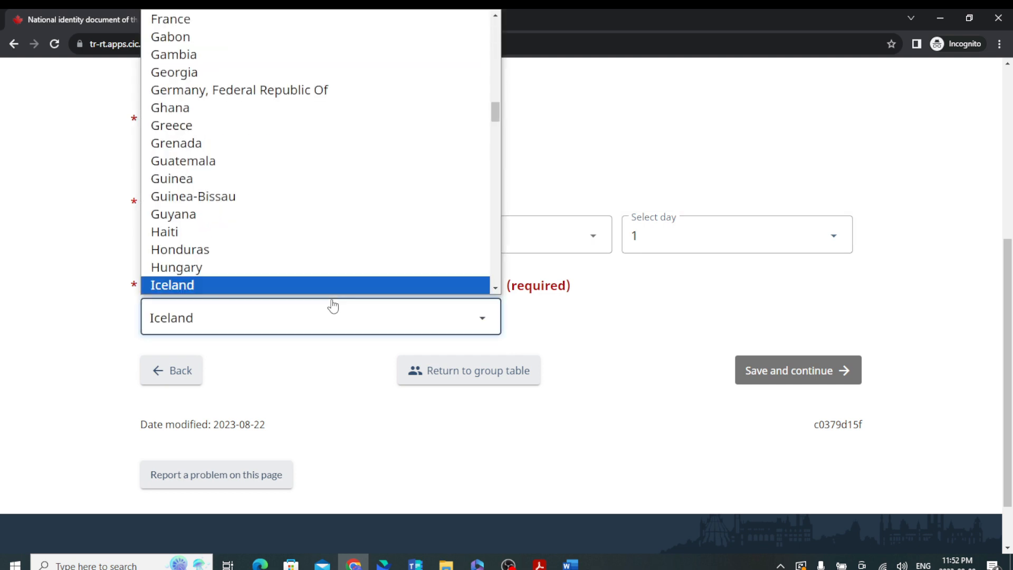
key("Return")
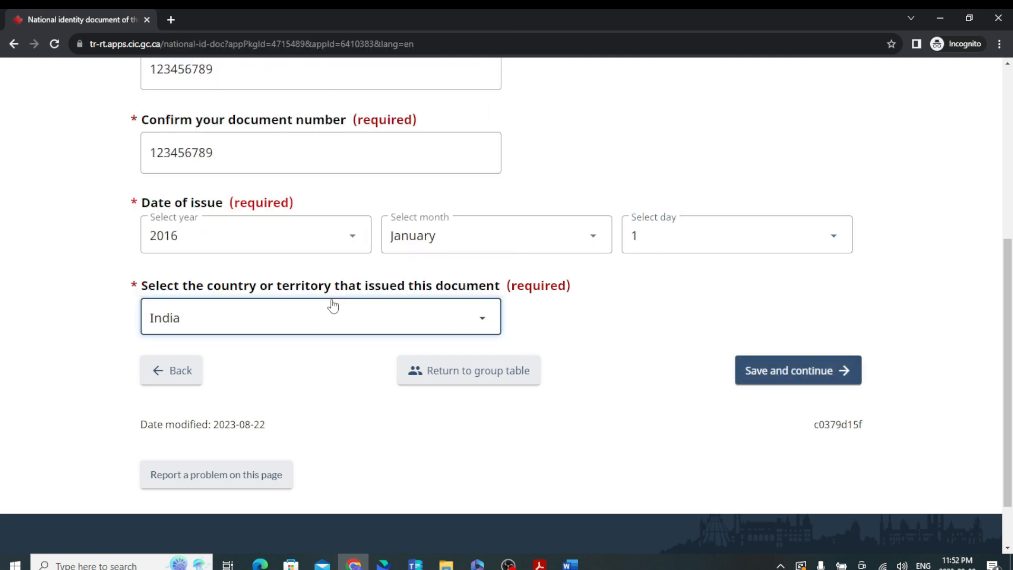
left_click(802, 369)
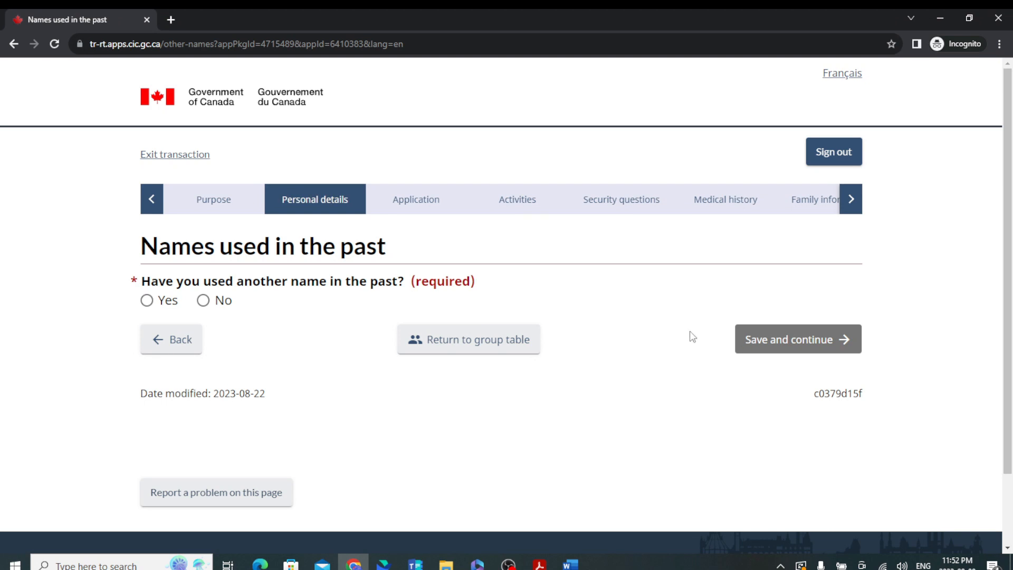
Answer No to having used another name and save to reach the contact information page.
left_click(203, 299)
left_click(764, 350)
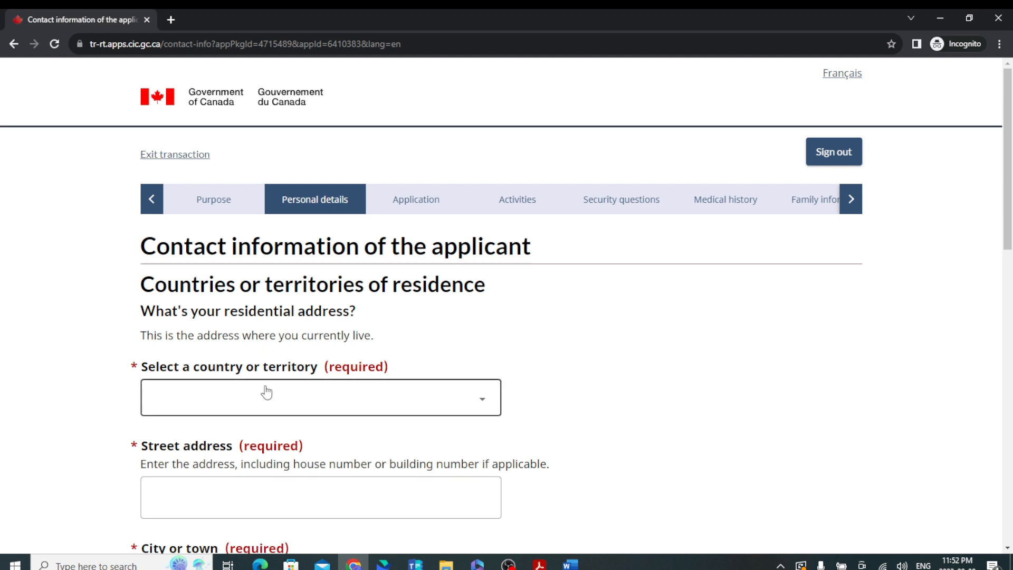
Set the residence country to India and enter the applicant's street address, city and postal code.
left_click(286, 410)
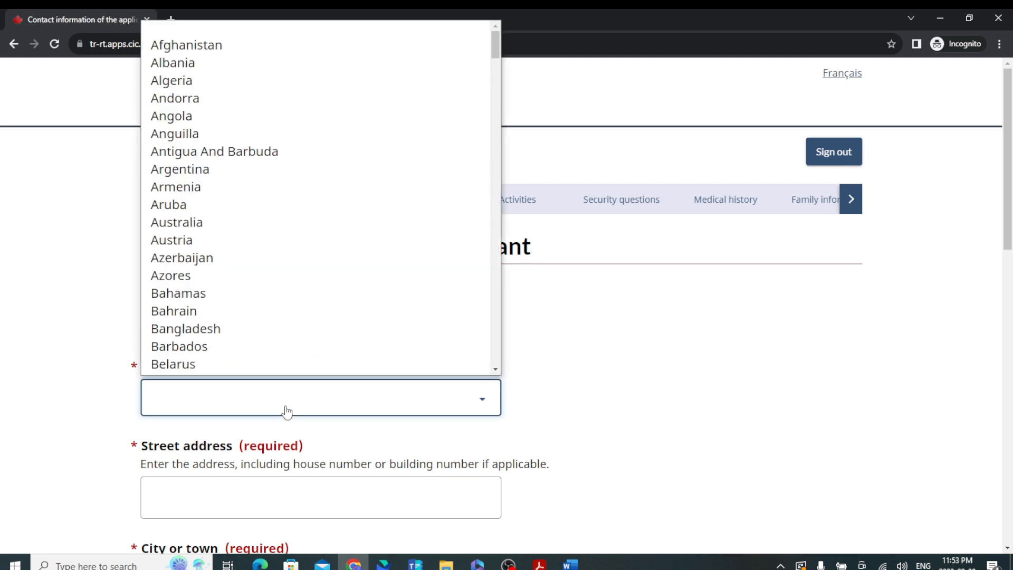
type("India")
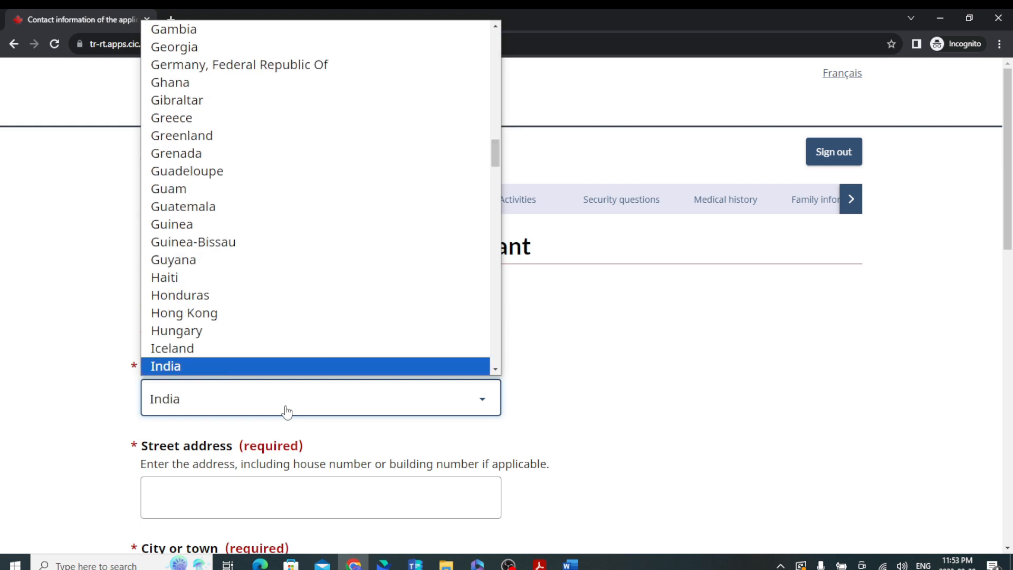
key("Return")
scroll(285, 410, "down", 5)
left_click(260, 261)
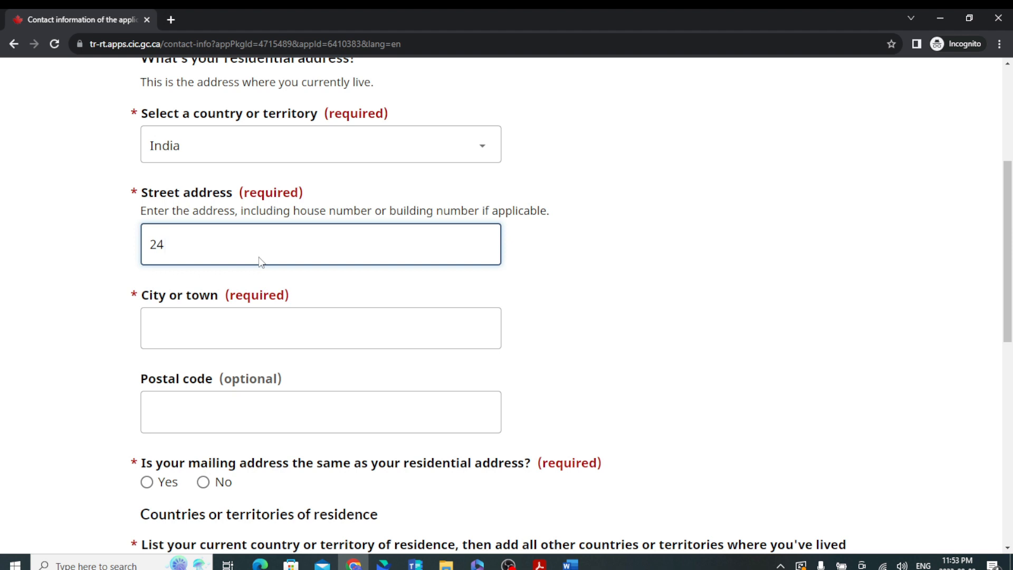
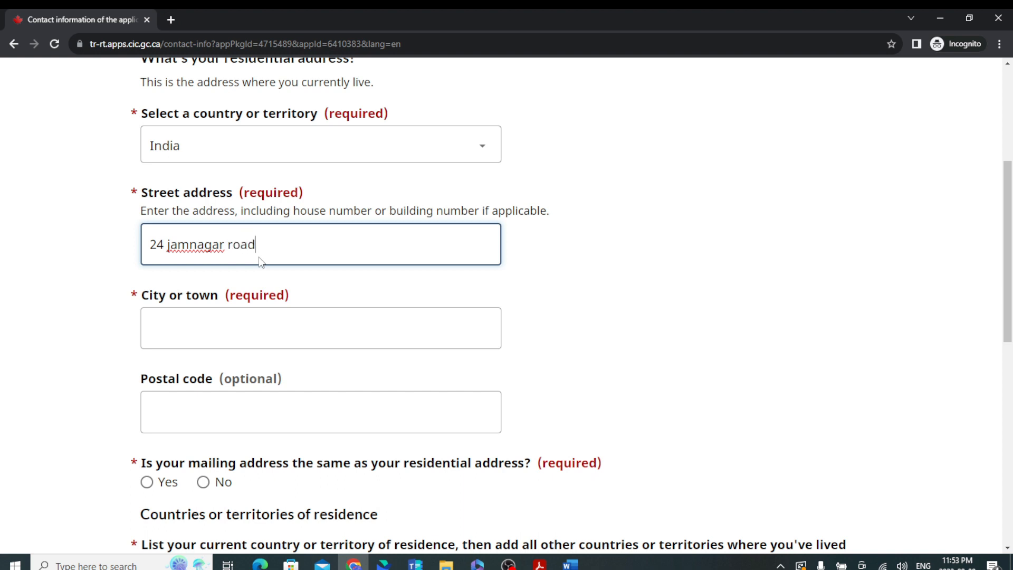
left_click(248, 330)
type("a")
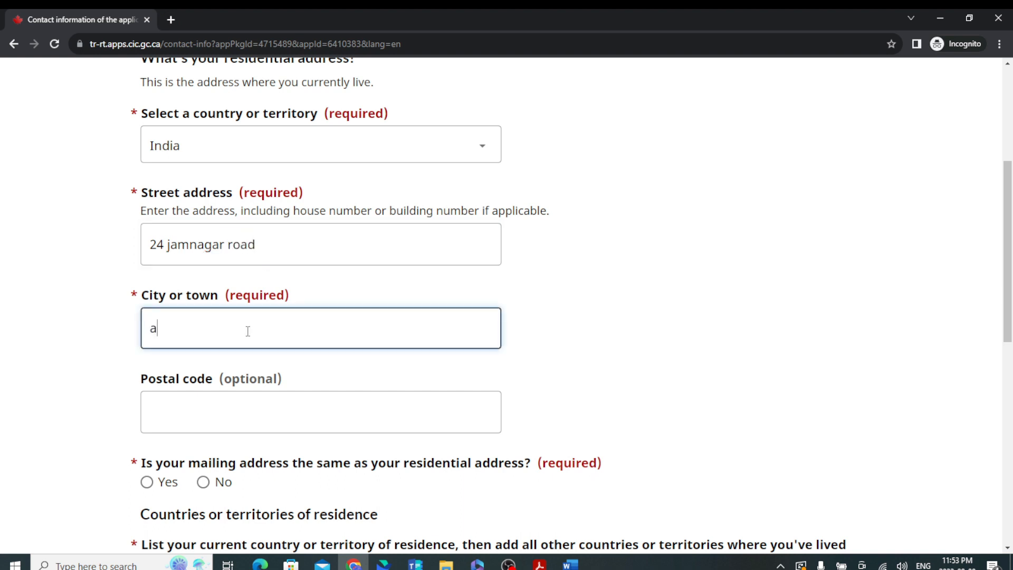
type("hmedabad")
left_click(242, 417)
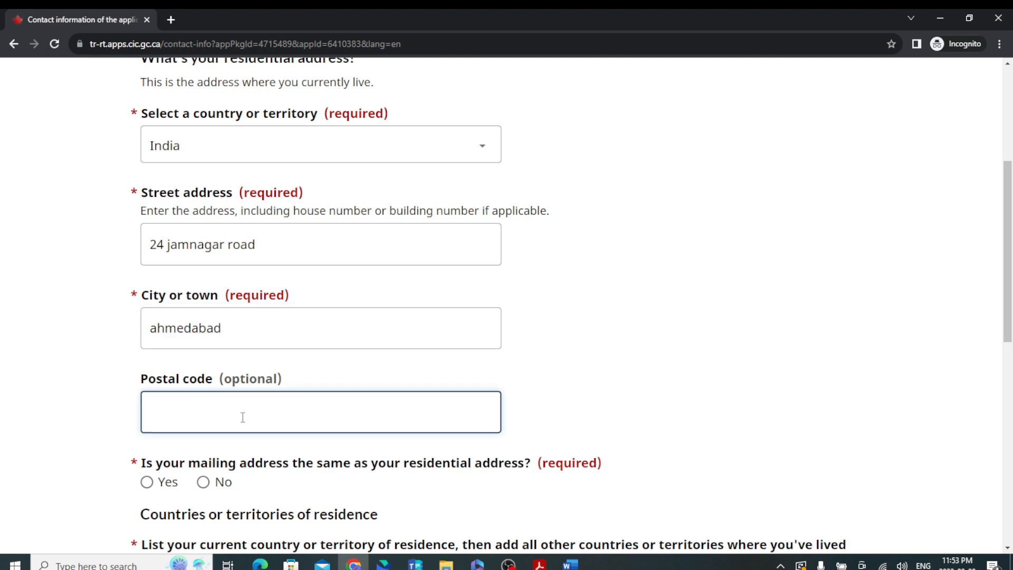
type("380071")
Mark the mailing address as the same as the residential address and start adding a residence country.
scroll(266, 412, "down", 3)
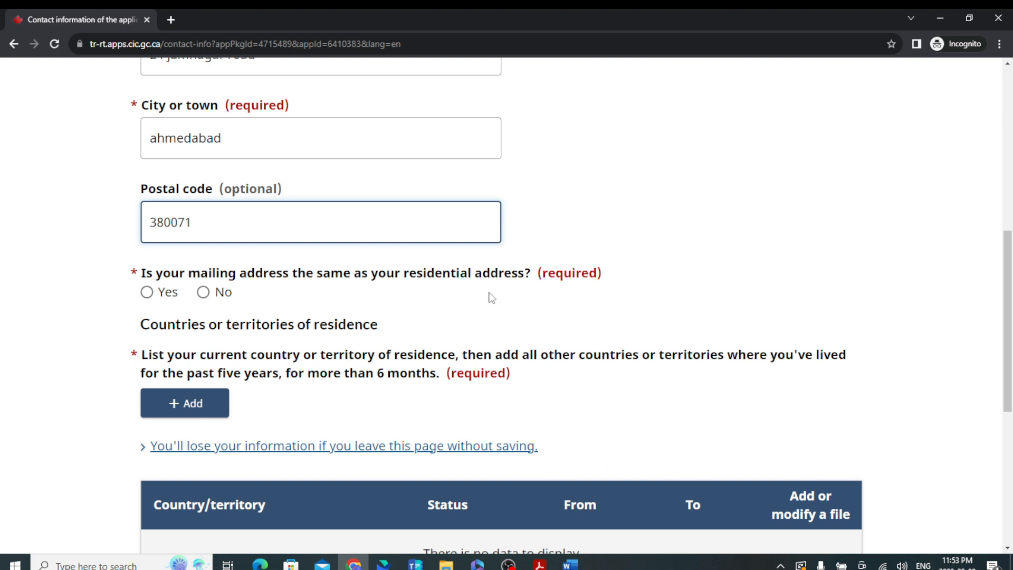
left_click(160, 293)
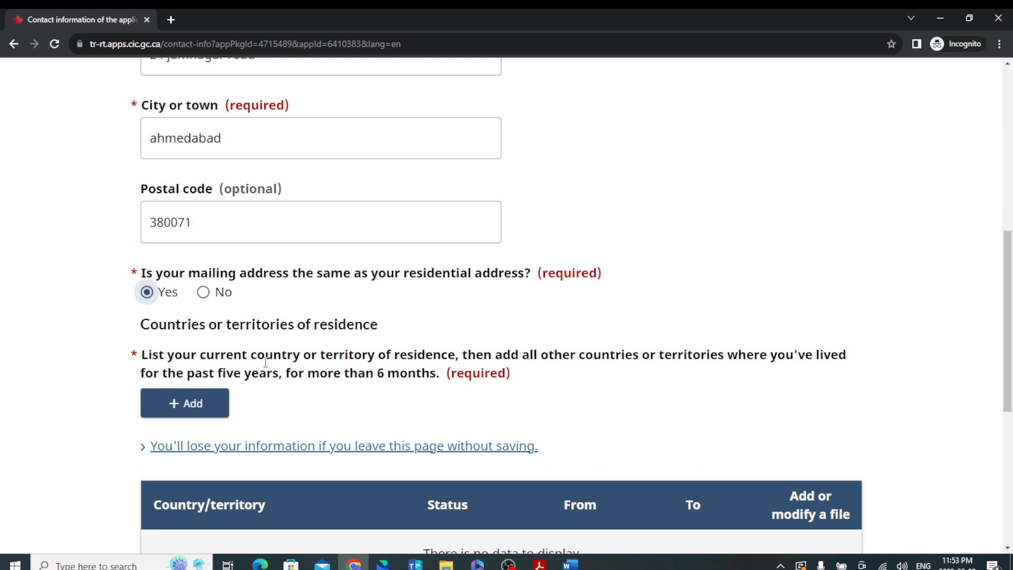
scroll(258, 362, "down", 2)
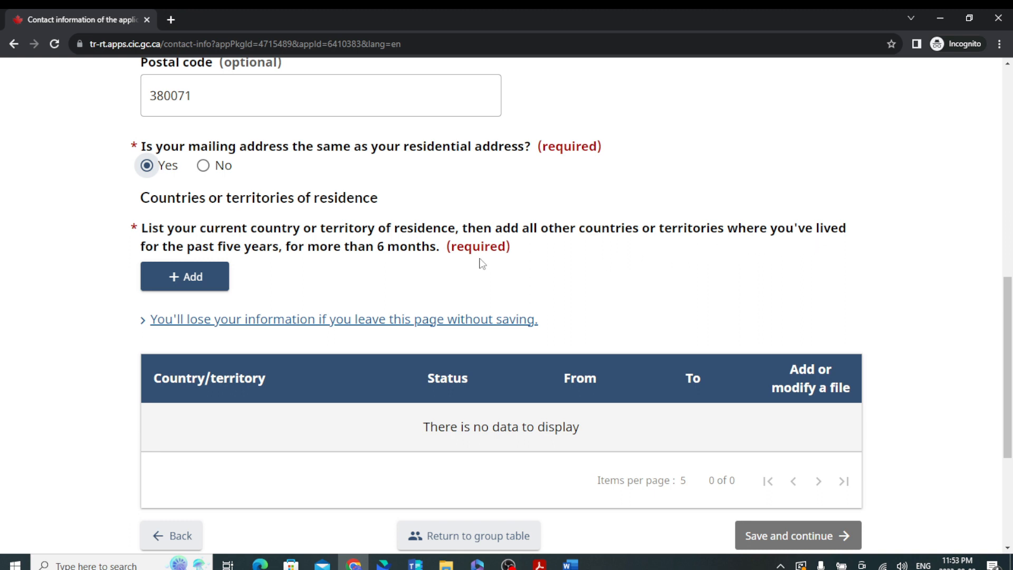
left_click(207, 281)
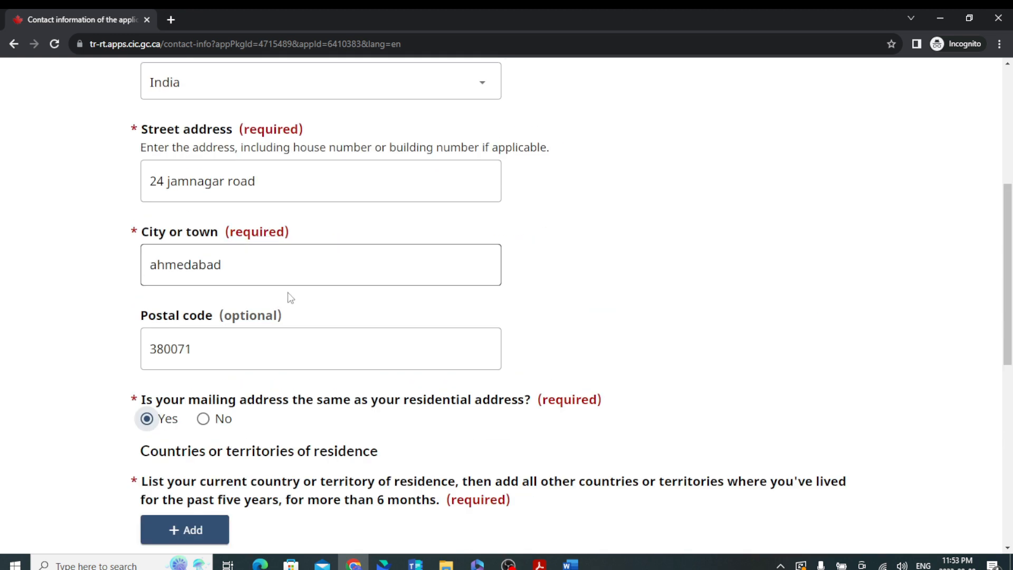
scroll(289, 293, "down", 3)
left_click(210, 335)
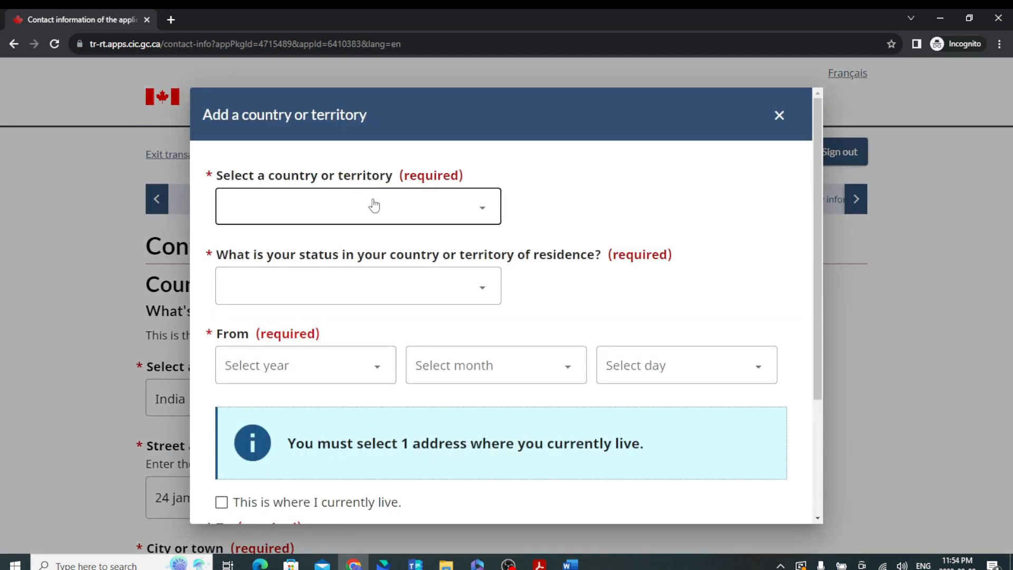
In the new residence entry, choose the country (Germany) and set the status to Citizen.
left_click(373, 210)
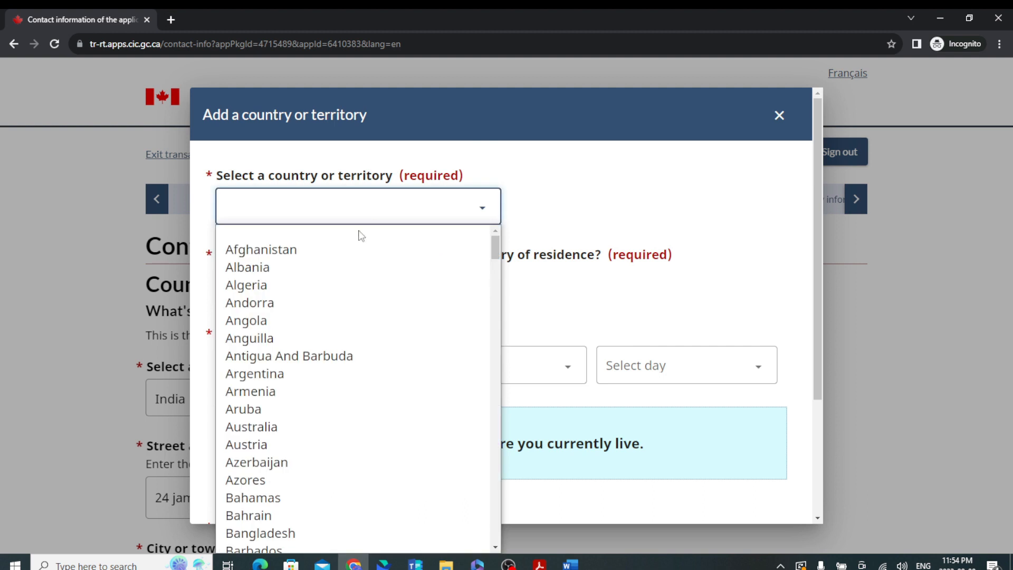
type("in")
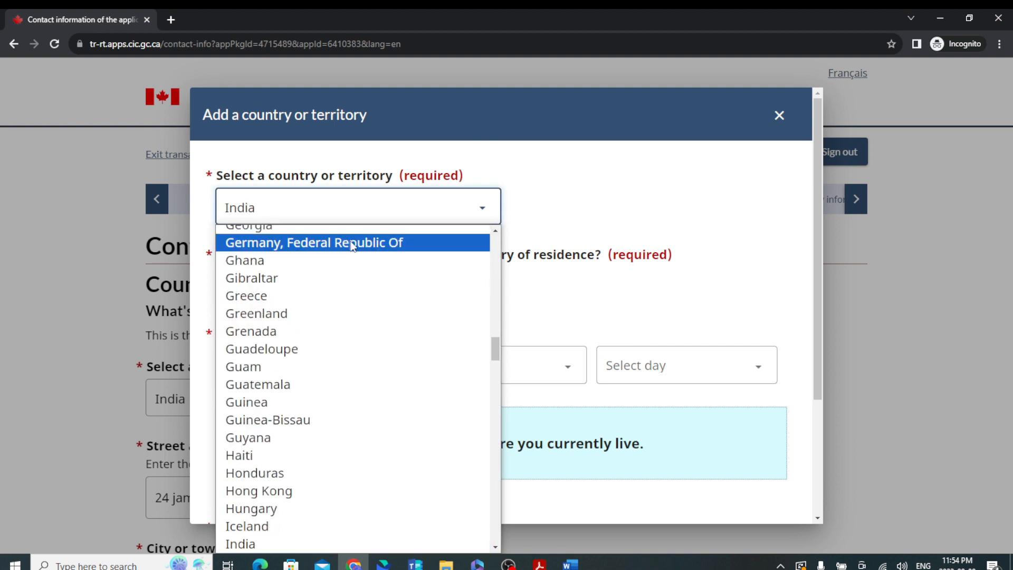
left_click(353, 244)
left_click(338, 294)
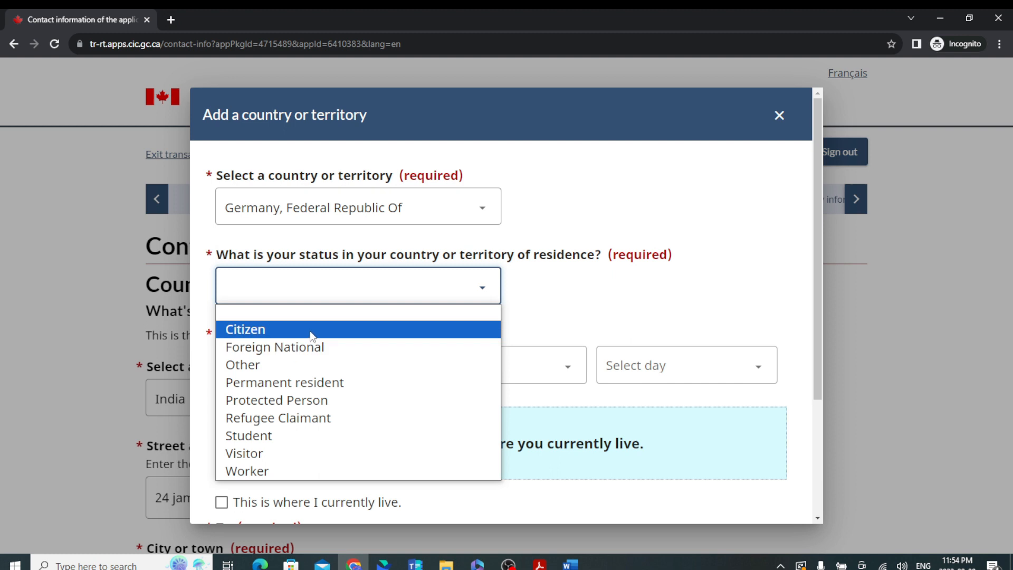
left_click(312, 329)
left_click(328, 302)
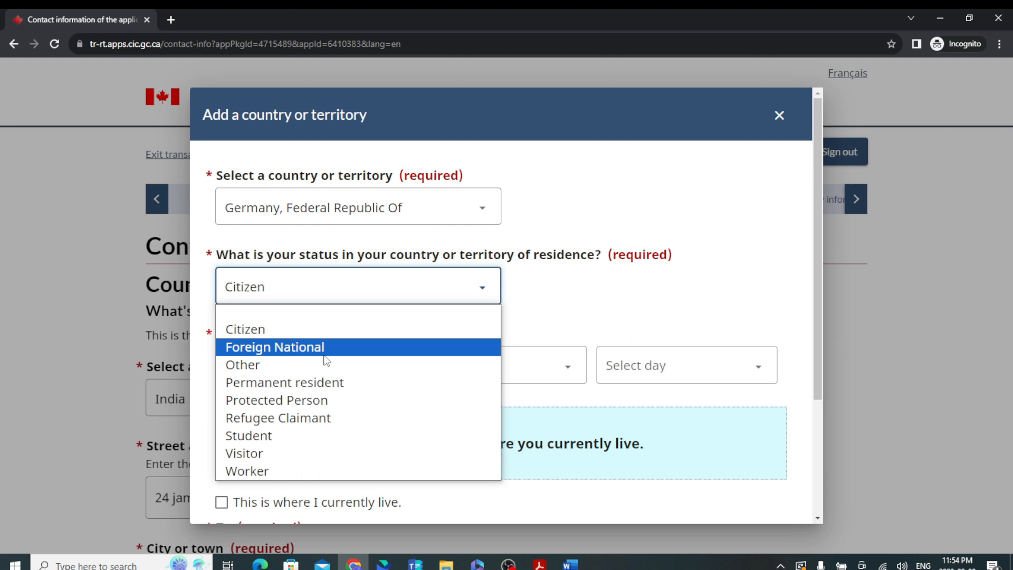
left_click(481, 330)
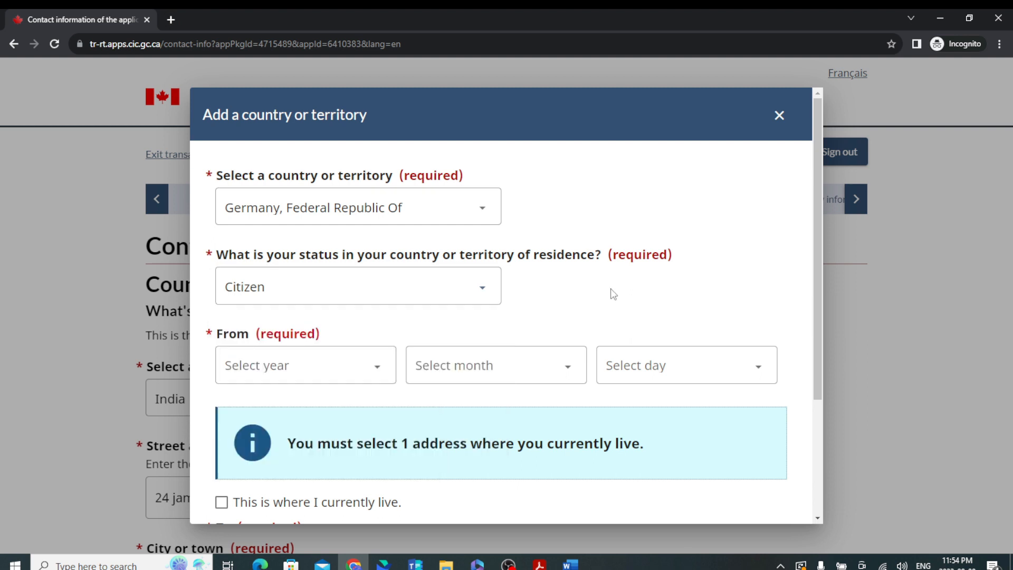
Set the start date to 1974-01-01, mark it as current residence, and save the entry.
left_click(316, 374)
scroll(283, 241, "down", 5)
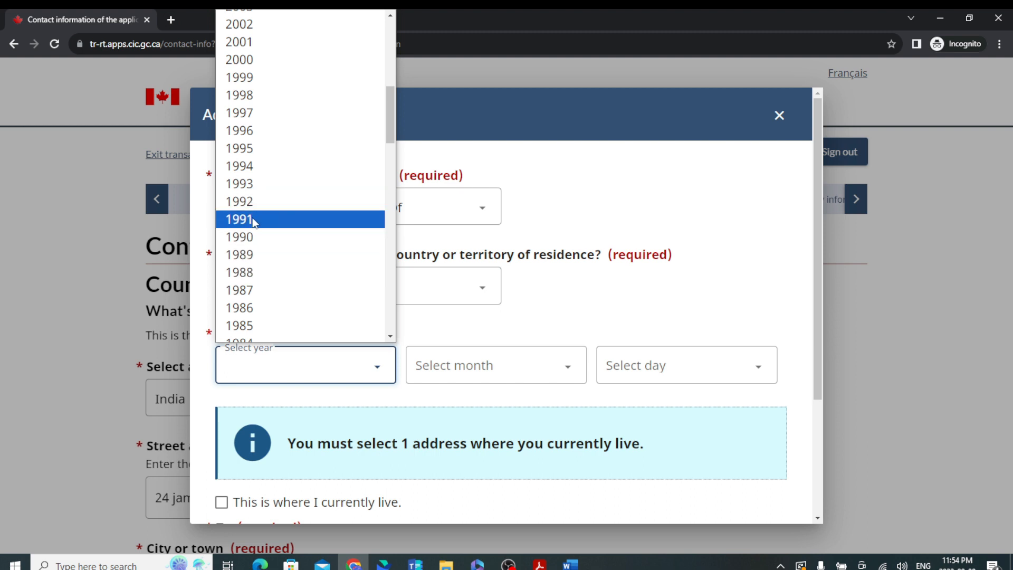
scroll(273, 261, "down", 5)
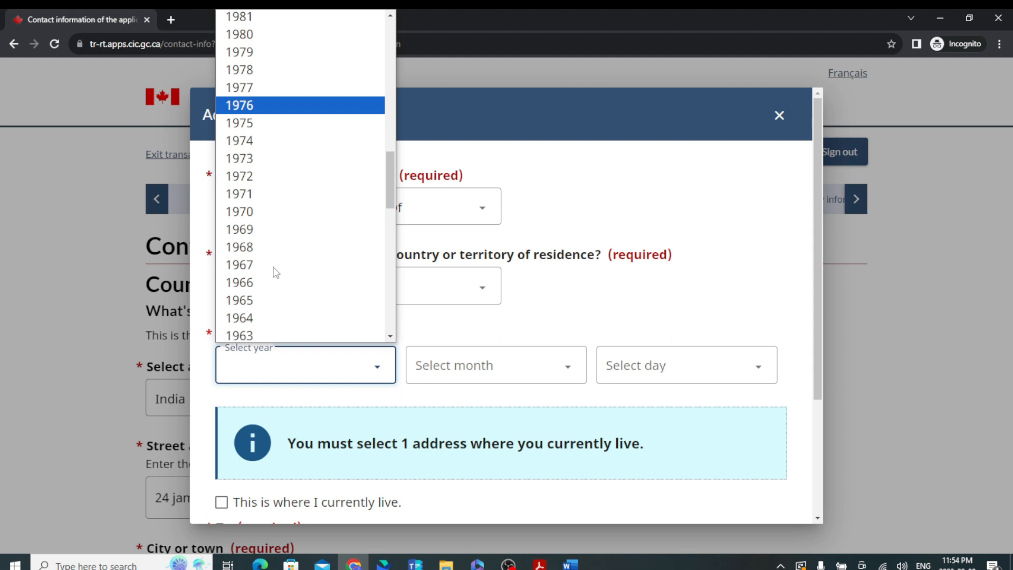
left_click(257, 137)
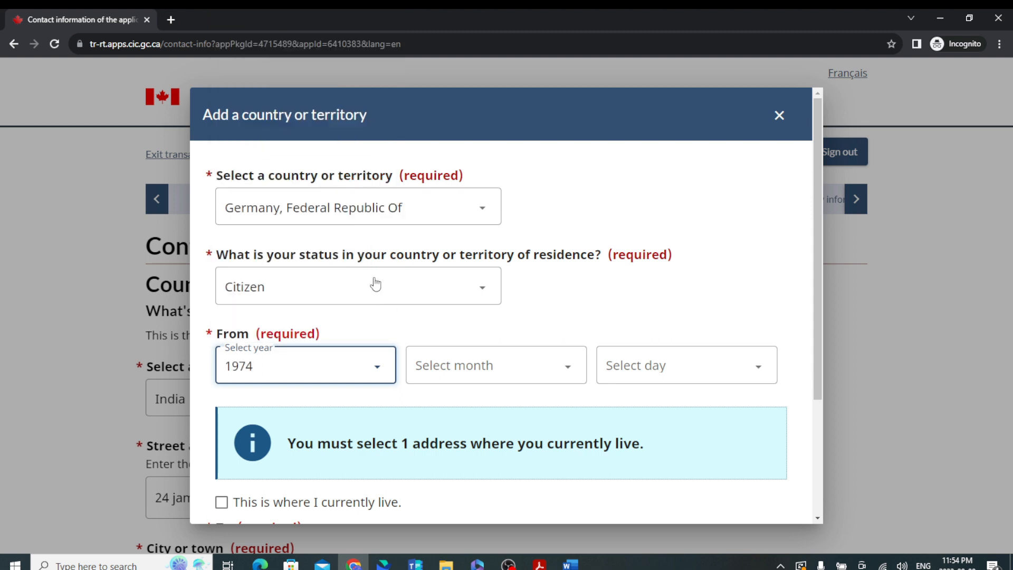
left_click(454, 355)
left_click(427, 138)
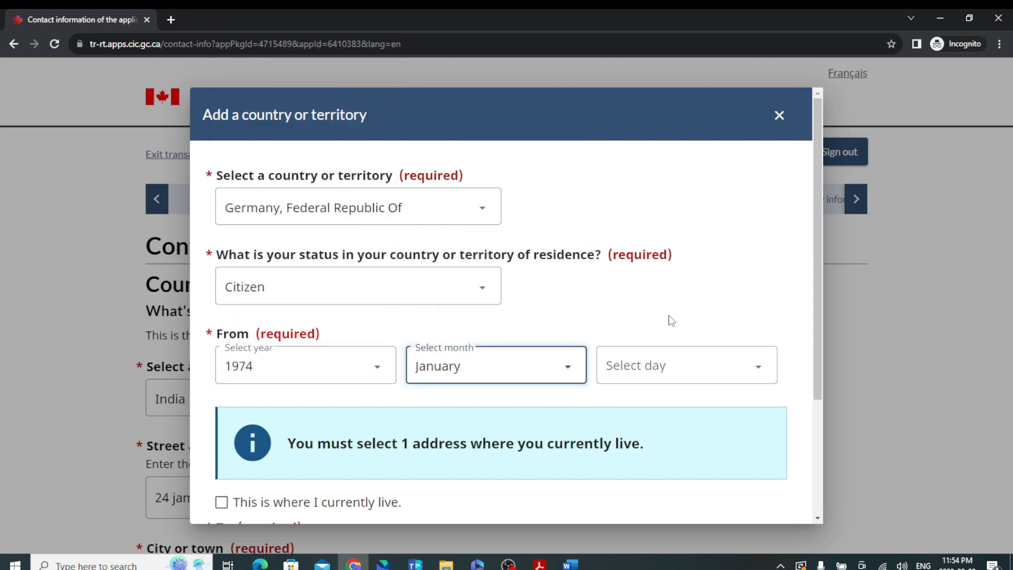
left_click(683, 370)
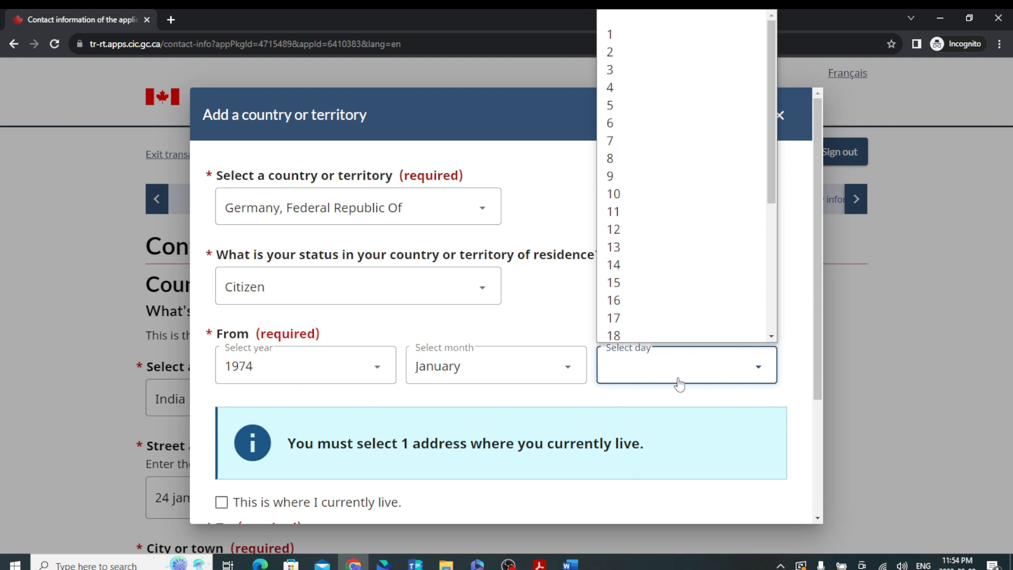
left_click(615, 33)
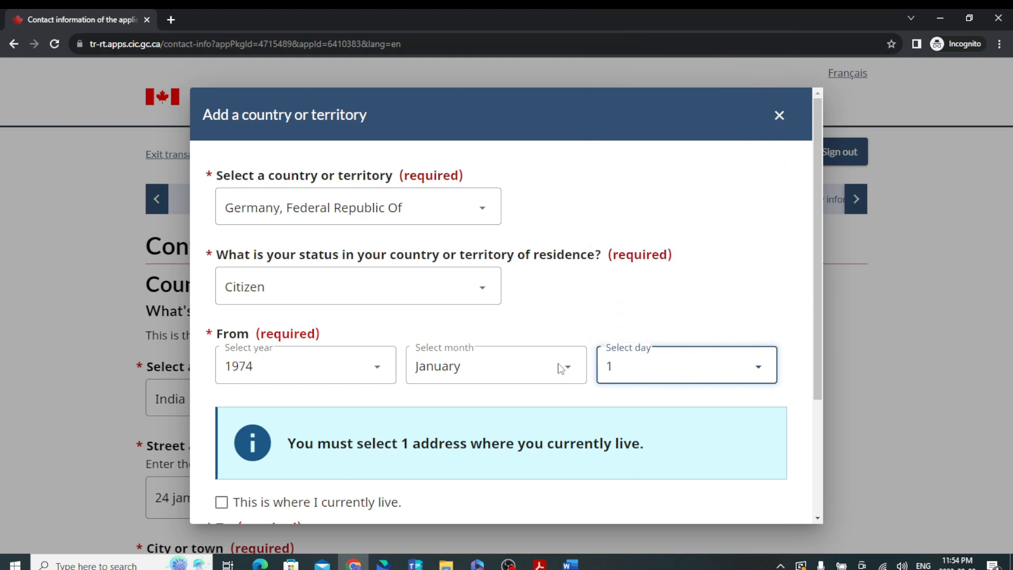
scroll(345, 421, "down", 2)
left_click(222, 380)
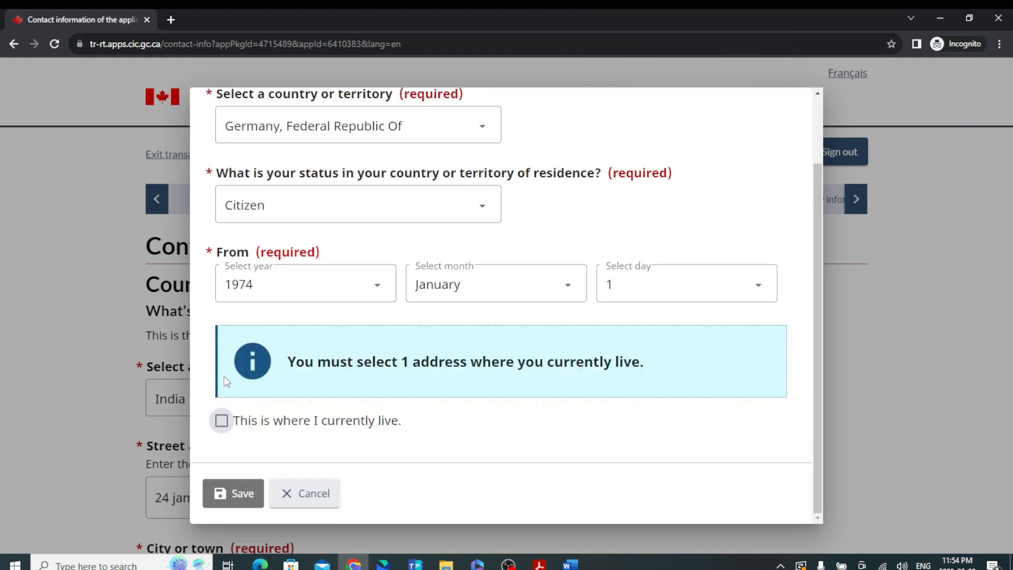
left_click(252, 490)
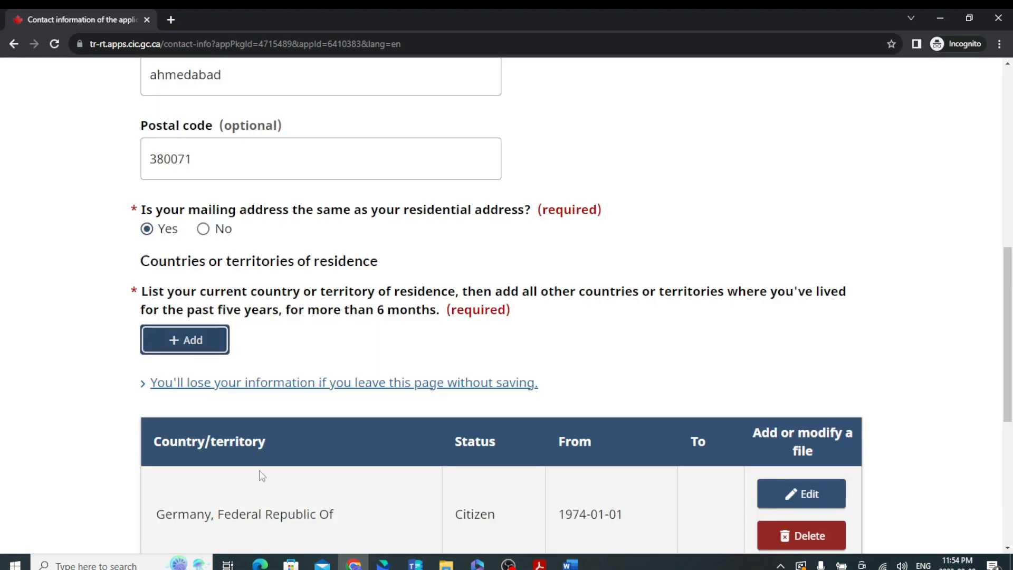
scroll(643, 325, "down", 3)
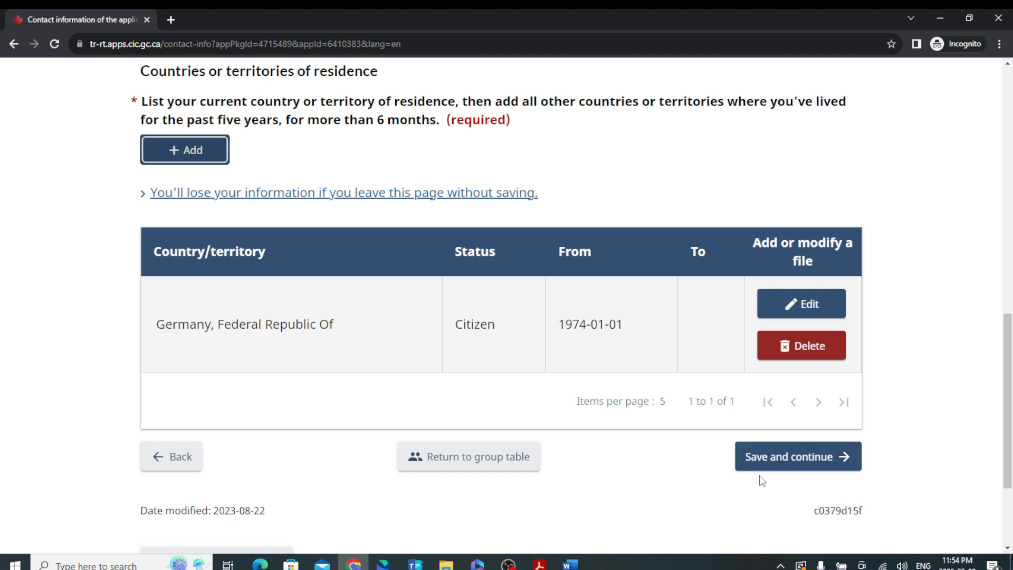
Edit the Germany residence entry to change its country to India and save it.
left_click(801, 303)
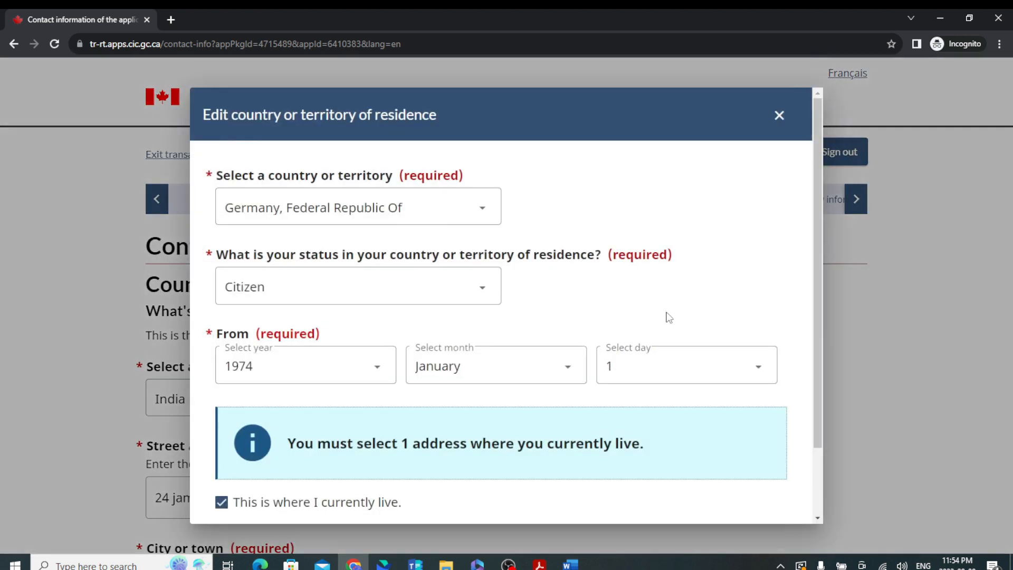
left_click(358, 221)
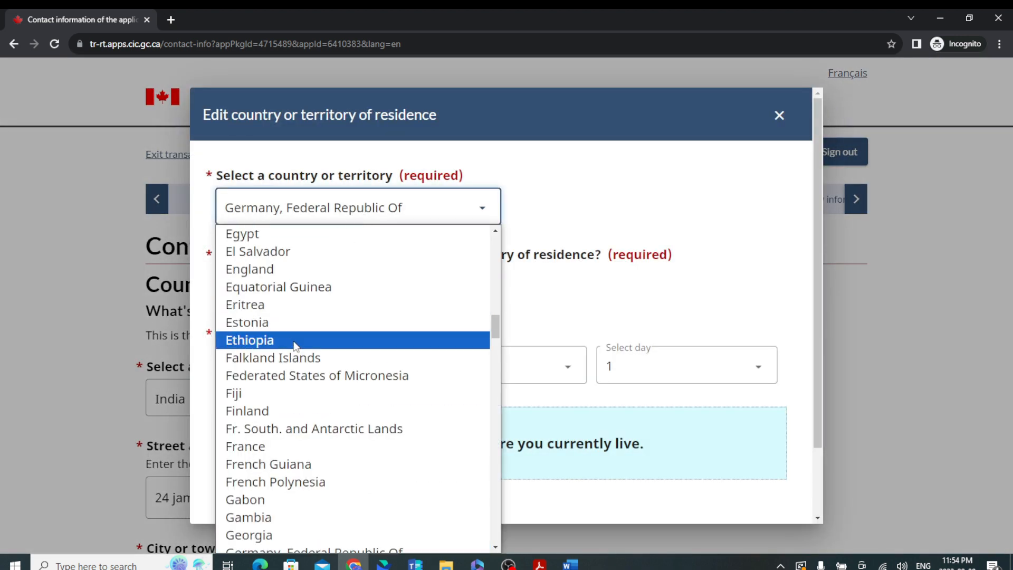
scroll(365, 441, "up", 4)
scroll(366, 444, "down", 2)
type("india")
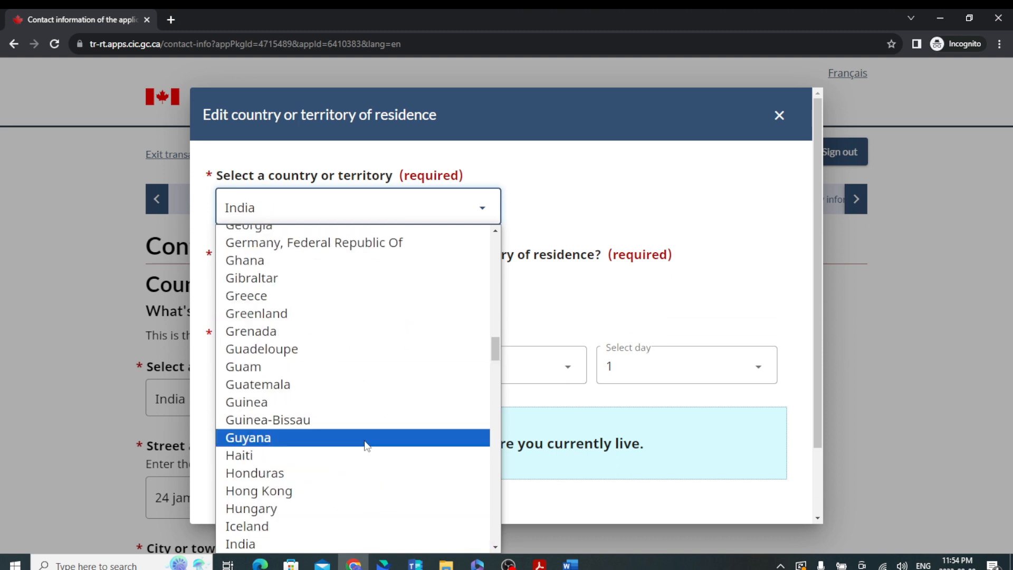
left_click(366, 439)
left_click(348, 206)
scroll(327, 474, "down", 9)
scroll(326, 466, "down", 7)
scroll(316, 406, "up", 12)
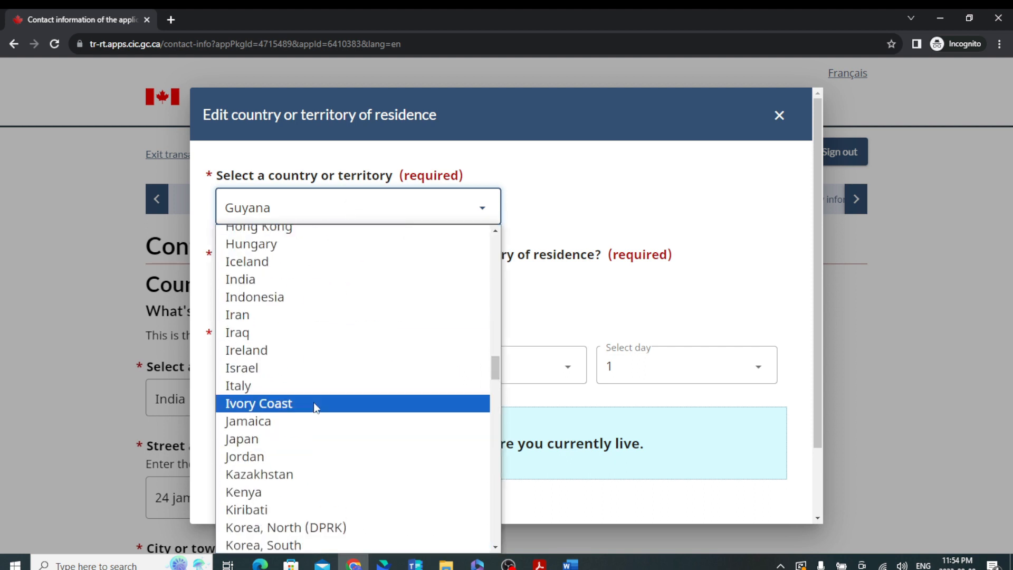
left_click(267, 408)
scroll(486, 453, "down", 2)
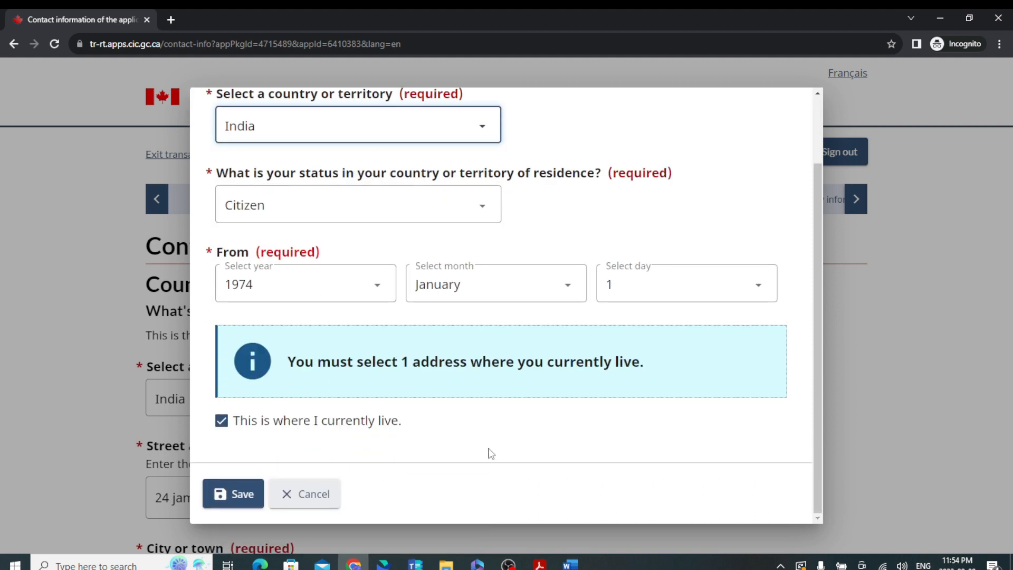
left_click(230, 501)
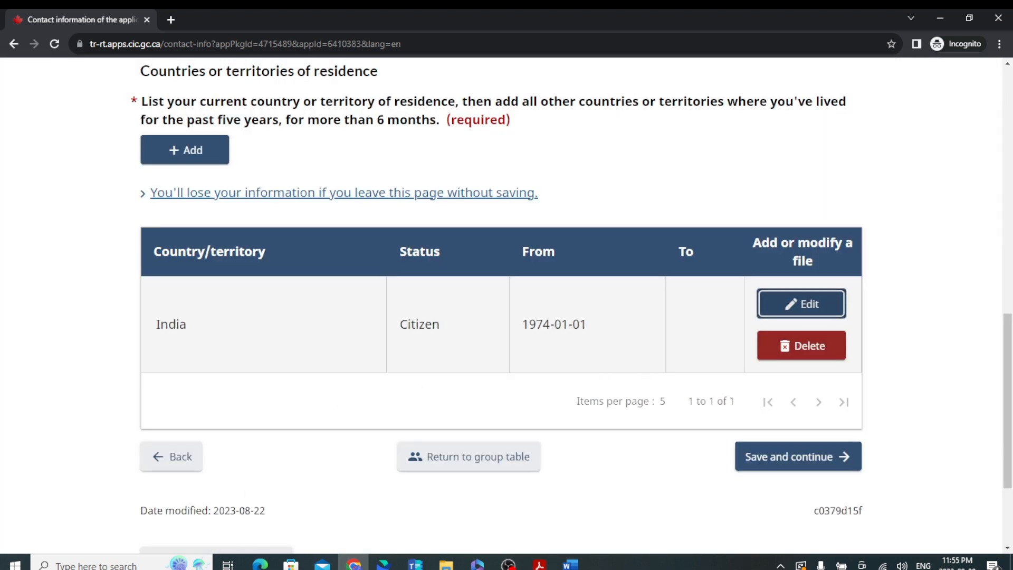
Save the contact page, answer No to having valid biometrics, and save again.
left_click(816, 457)
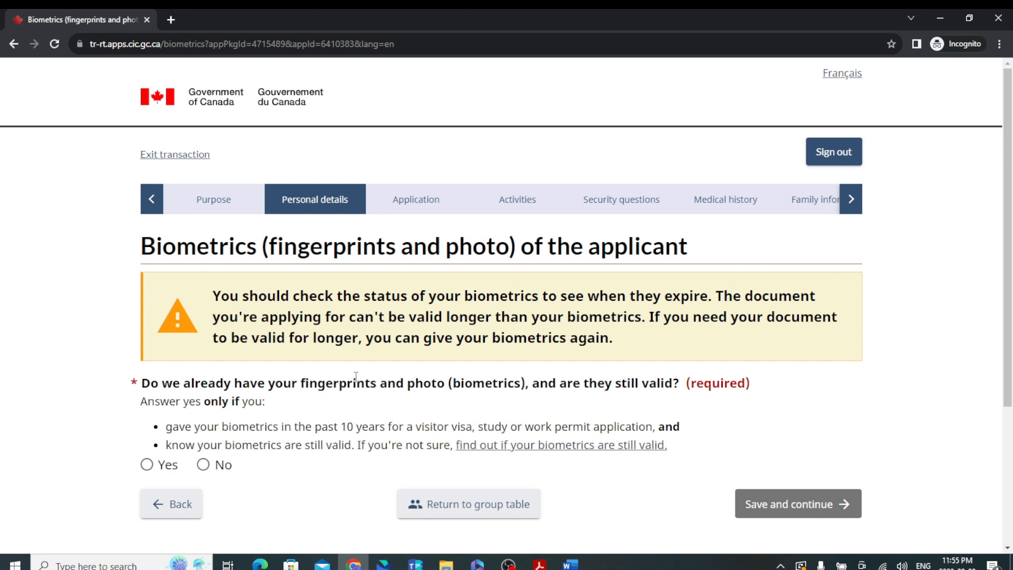
scroll(356, 376, "down", 4)
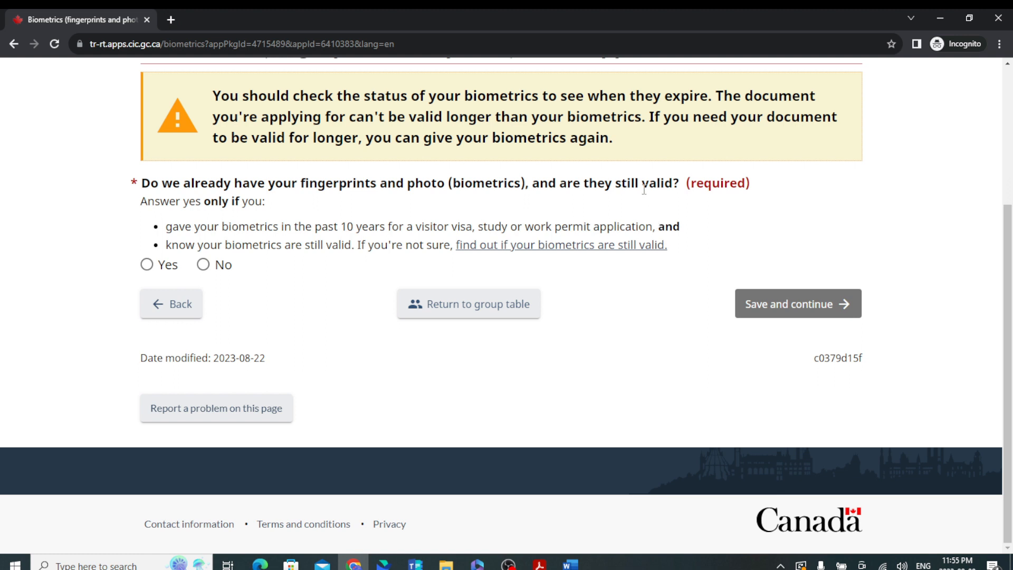
left_click(203, 266)
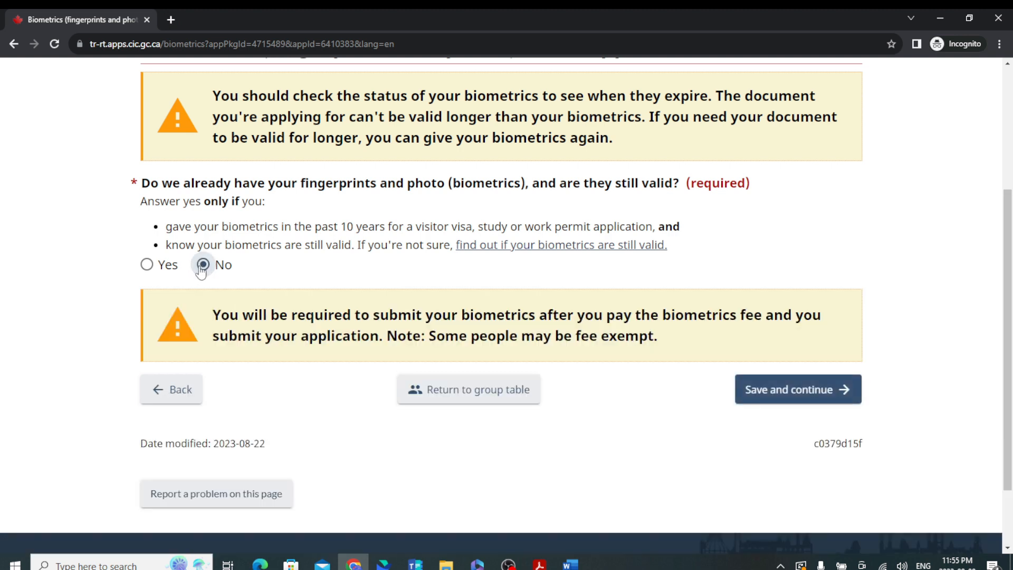
left_click(816, 400)
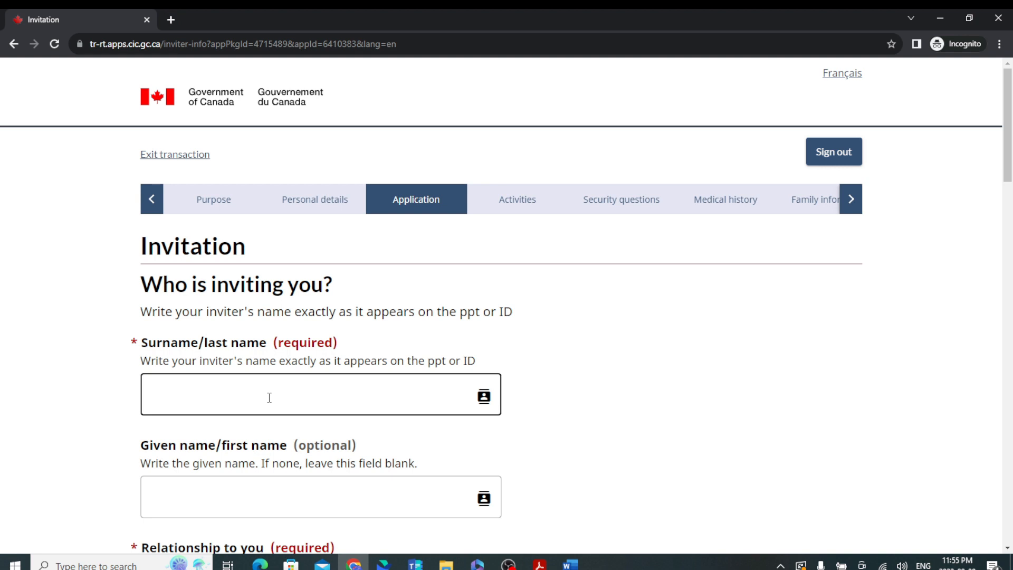
Enter the inviter's surname and given name and set the relationship to Family member.
left_click(269, 398)
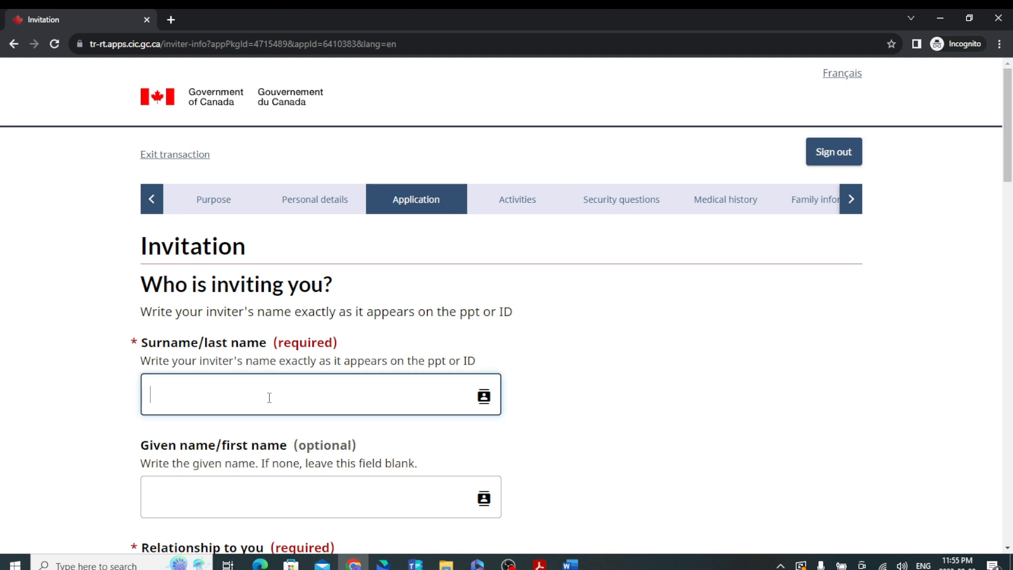
scroll(272, 396, "down", 3)
left_click(264, 310)
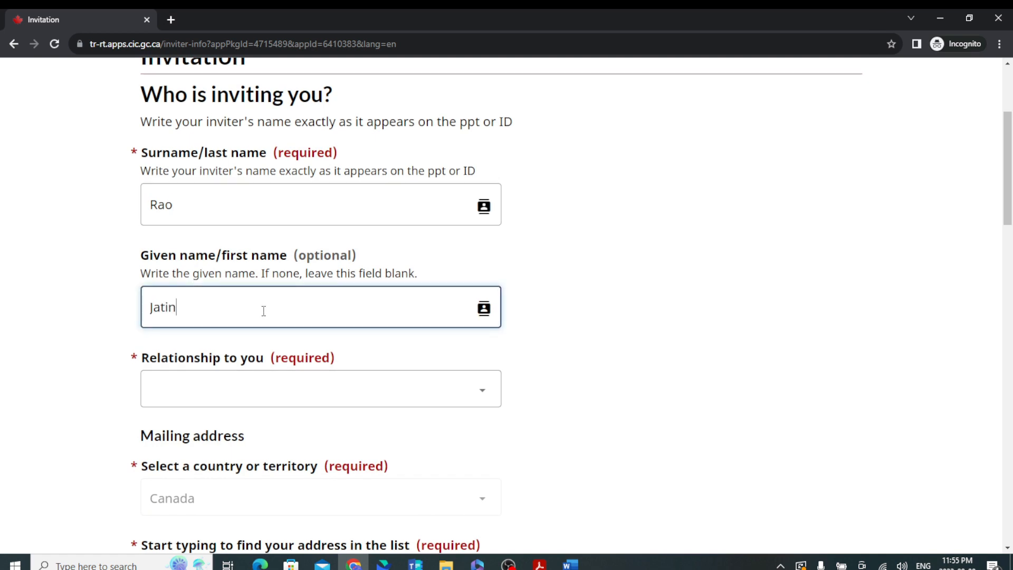
left_click(294, 391)
left_click(274, 430)
Look up the inviter's Canadian mailing address and pick the matching suggestion.
scroll(293, 429, "down", 3)
left_click(204, 409)
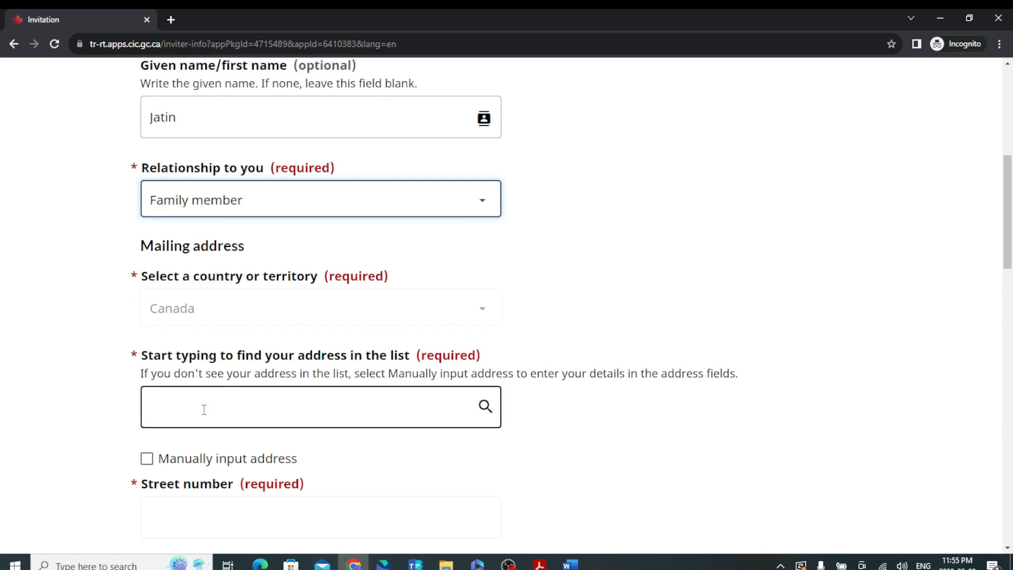
type("126")
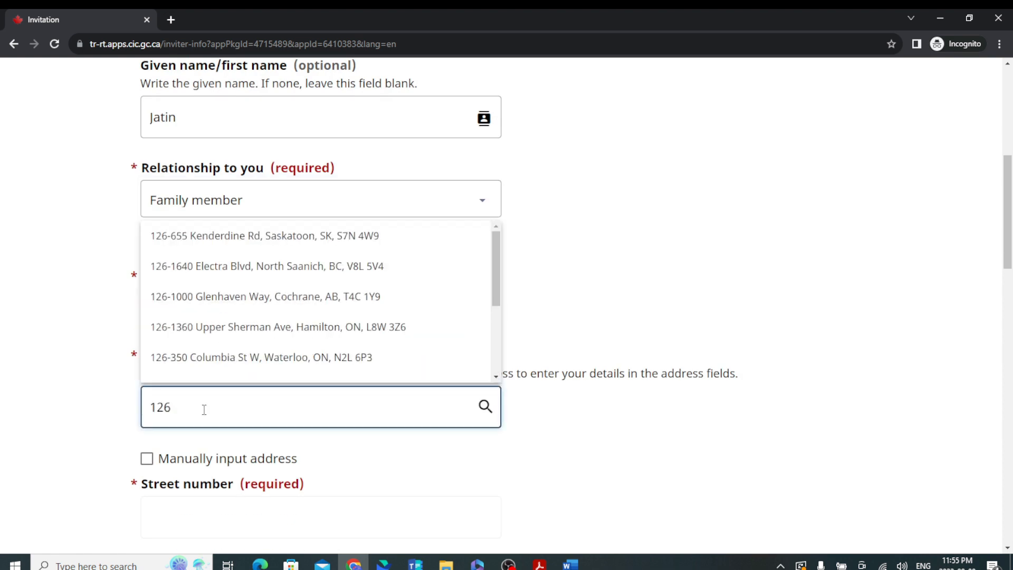
left_click(350, 326)
scroll(353, 386, "down", 5)
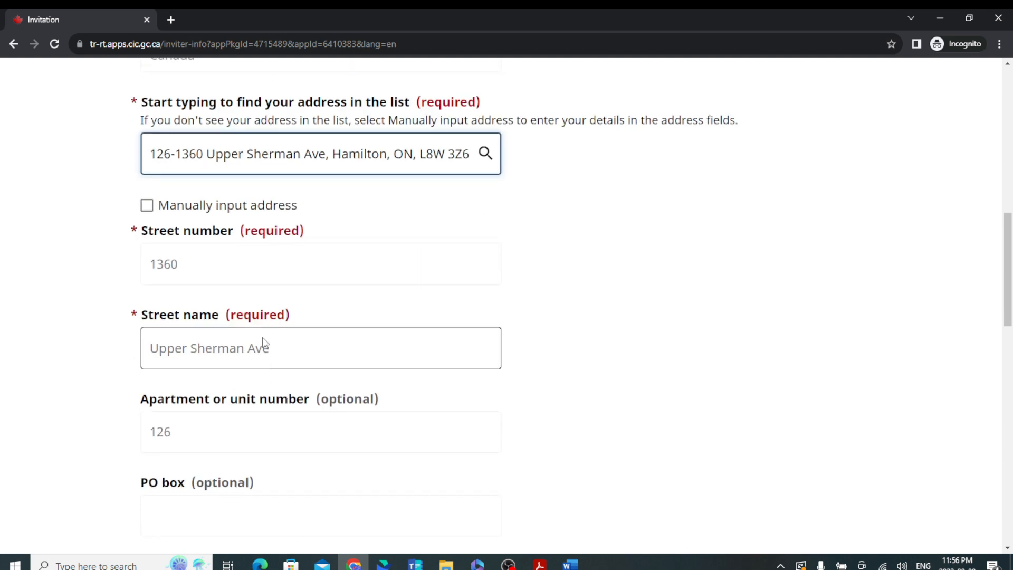
Enter the inviter's telephone number as a Cellular, Canada/US number.
scroll(435, 391, "down", 8)
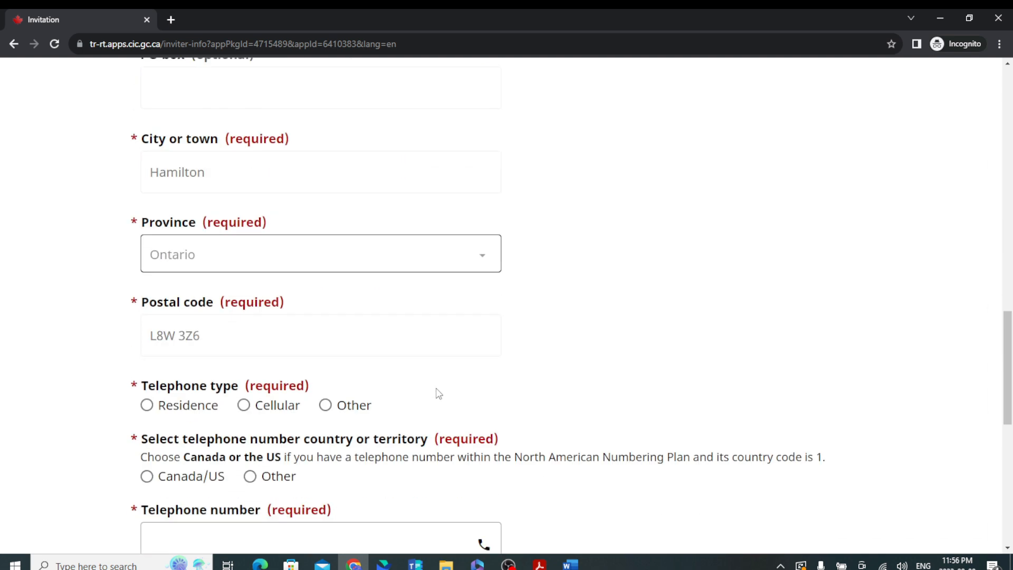
left_click(246, 391)
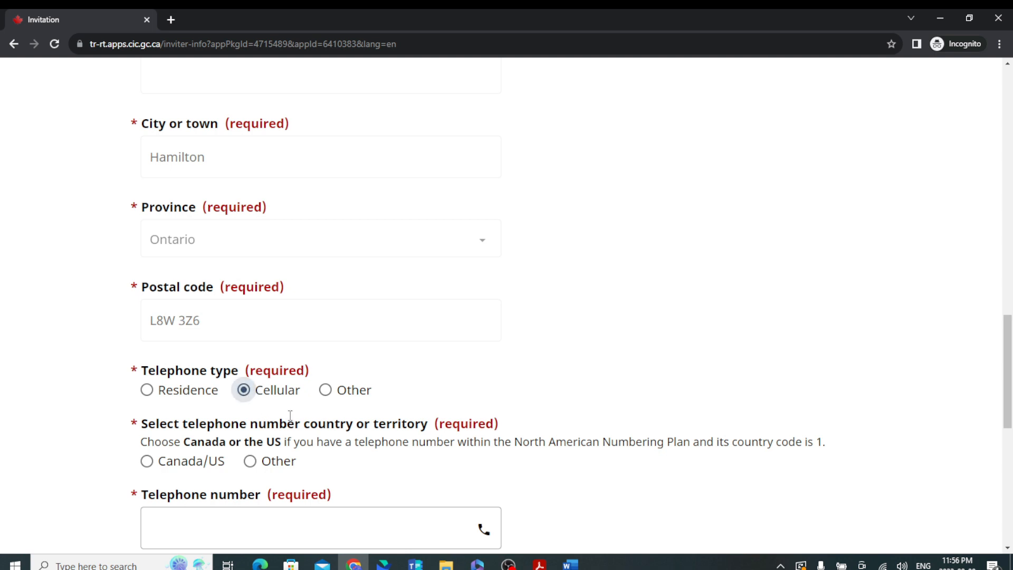
scroll(290, 412, "down", 4)
left_click(147, 271)
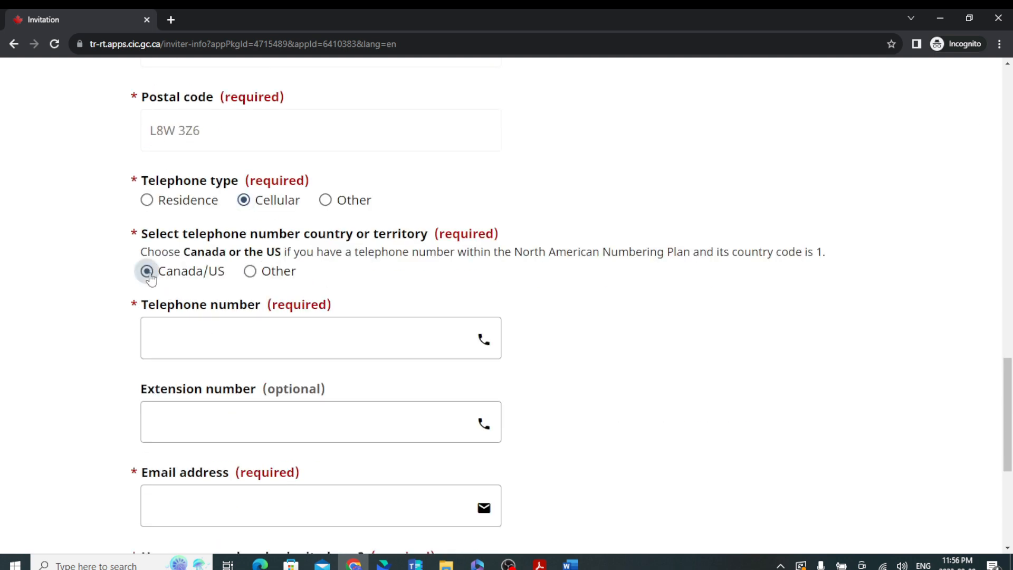
left_click(196, 359)
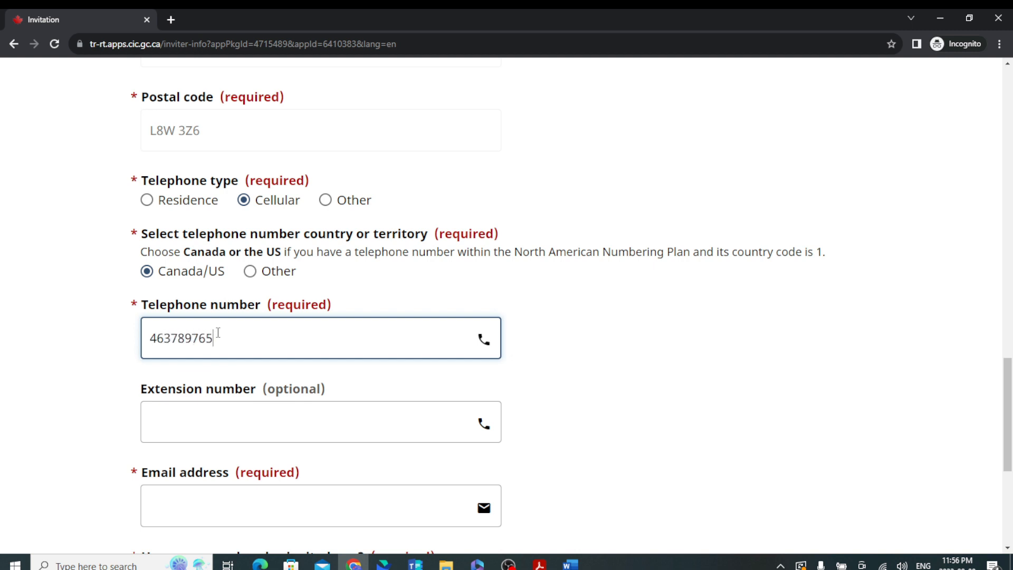
Answer No to anyone else inviting and fill in the inviter's e-mail address.
scroll(247, 385, "down", 2)
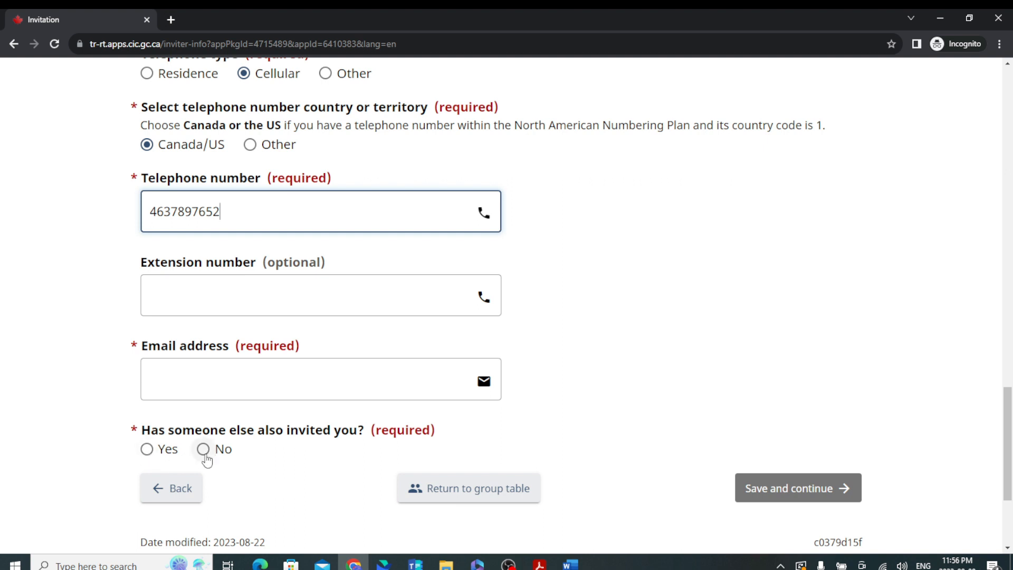
left_click(205, 451)
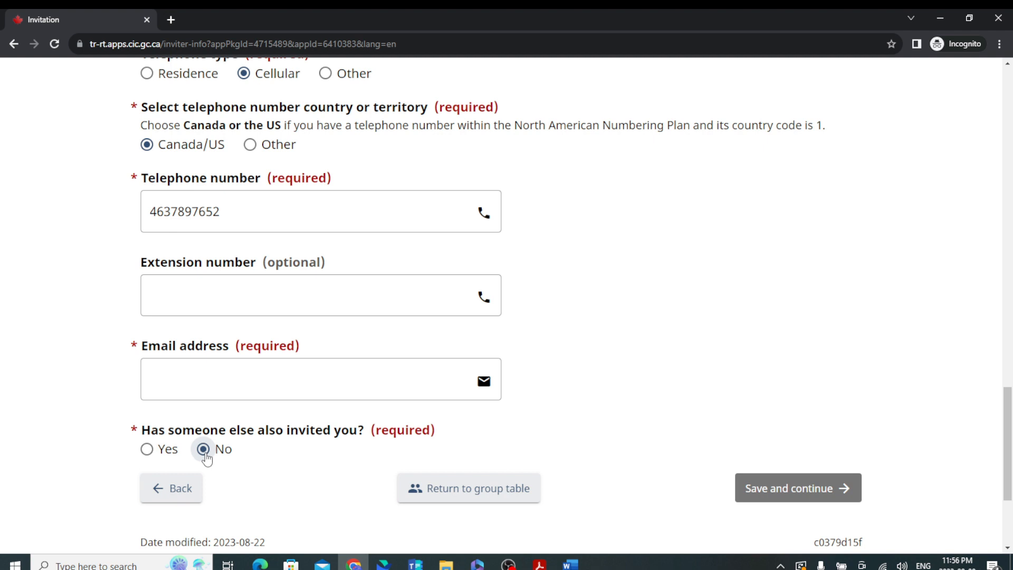
left_click(231, 379)
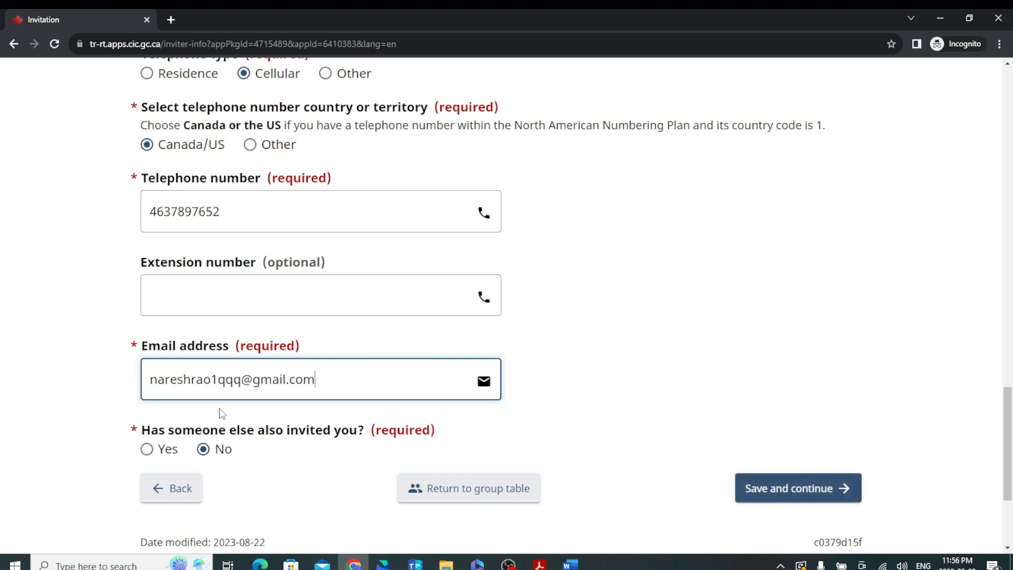
scroll(300, 313, "up", 4)
scroll(300, 313, "up", 15)
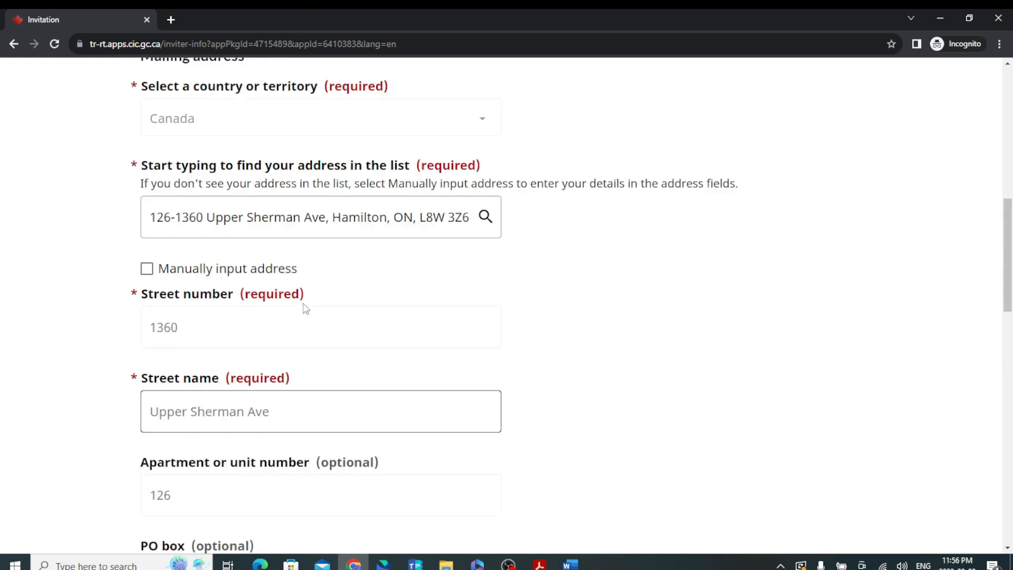
scroll(303, 313, "up", 5)
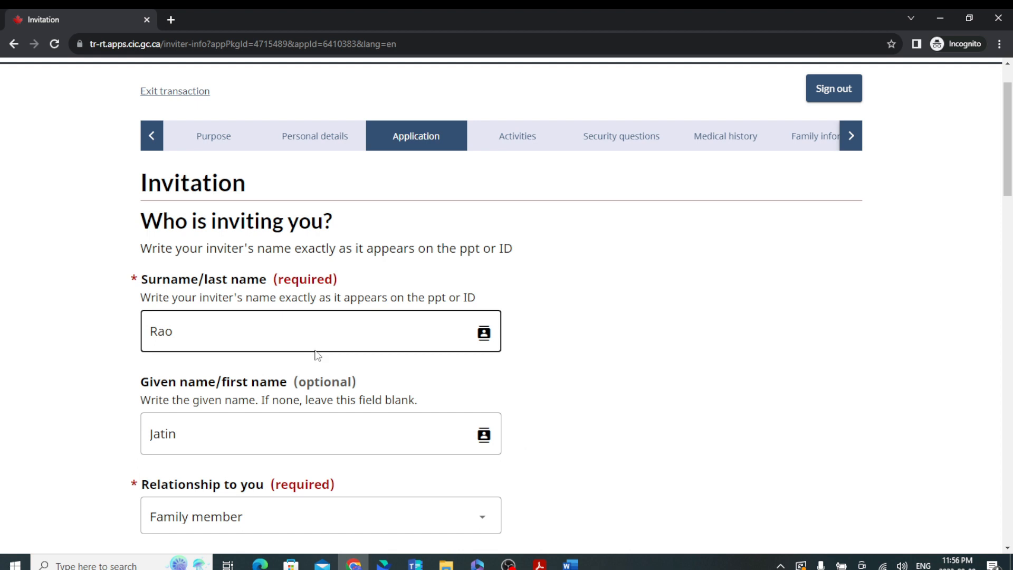
scroll(317, 357, "down", 2)
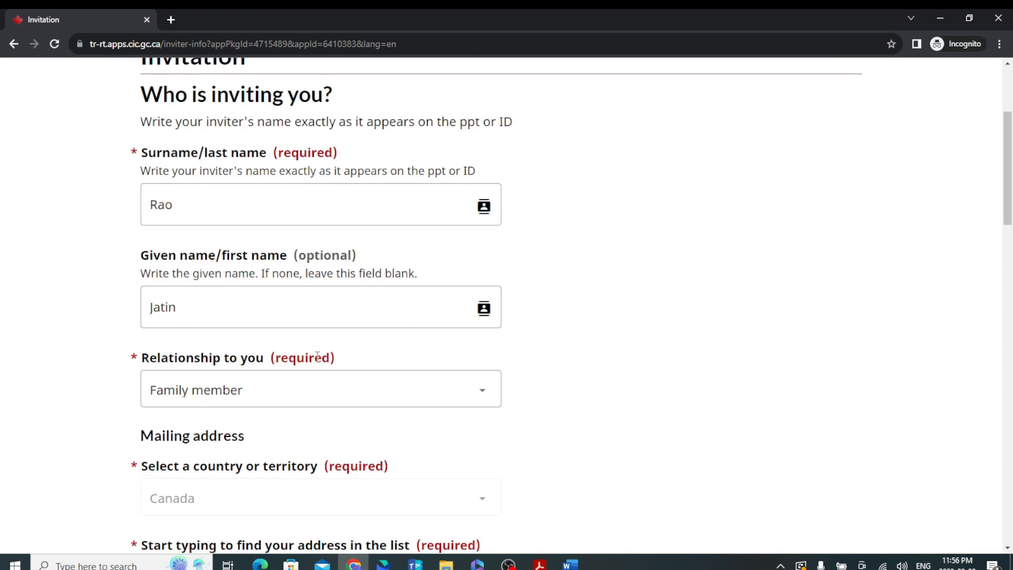
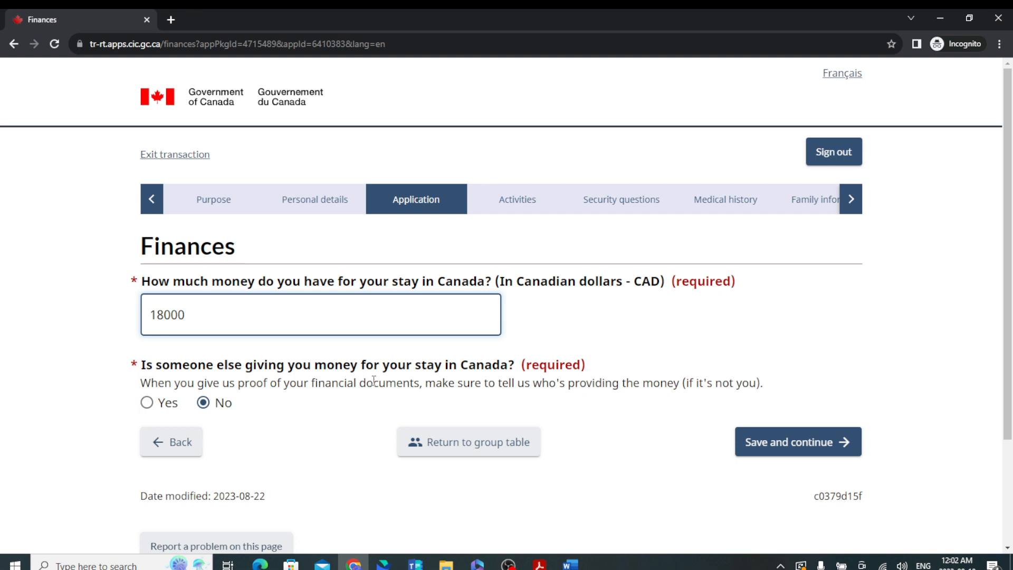
Answer Yes that someone else funds the stay, enter the provider's name, and save the Finances page.
left_click(146, 403)
left_click(243, 469)
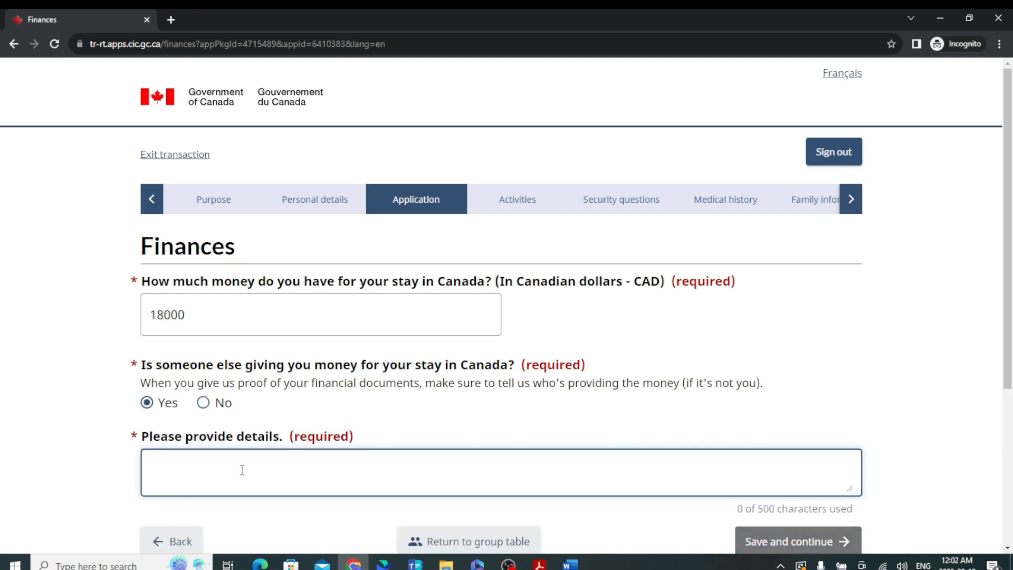
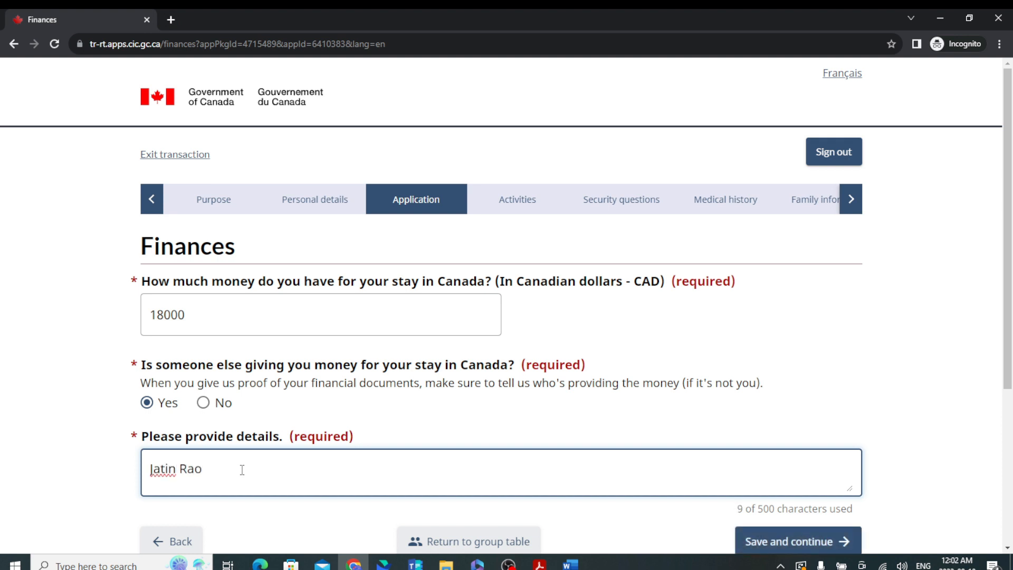
scroll(289, 498, "down", 5)
left_click(833, 296)
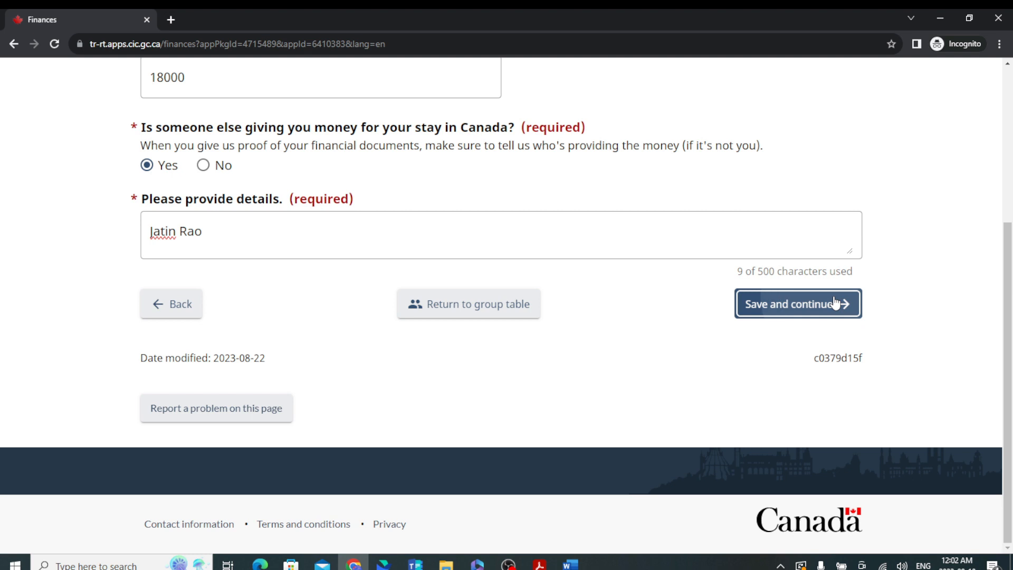
scroll(256, 289, "down", 3)
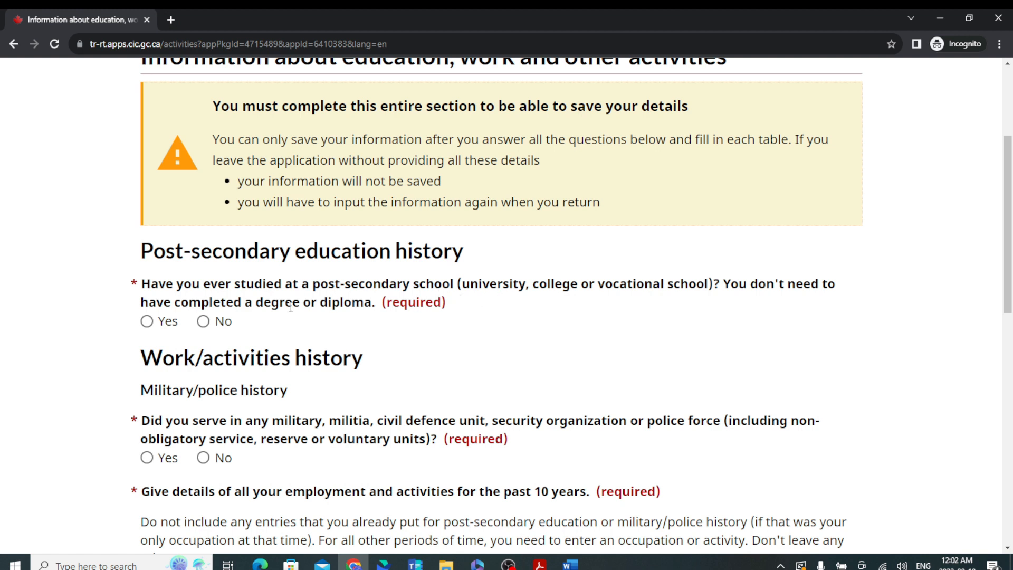
Answer Yes to post-secondary study, open an education entry, then close it unsaved.
left_click(149, 322)
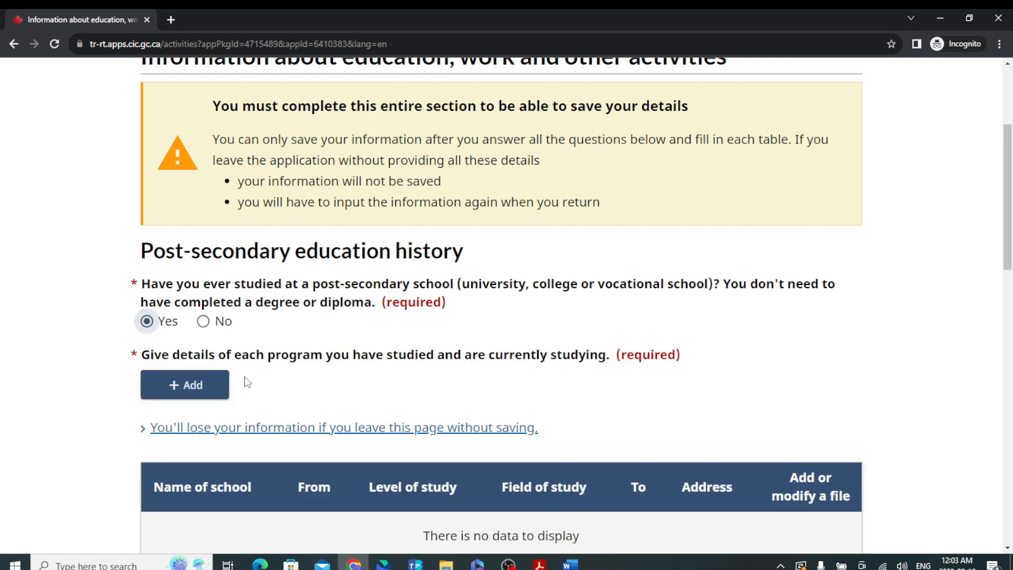
scroll(244, 384, "down", 2)
left_click(190, 268)
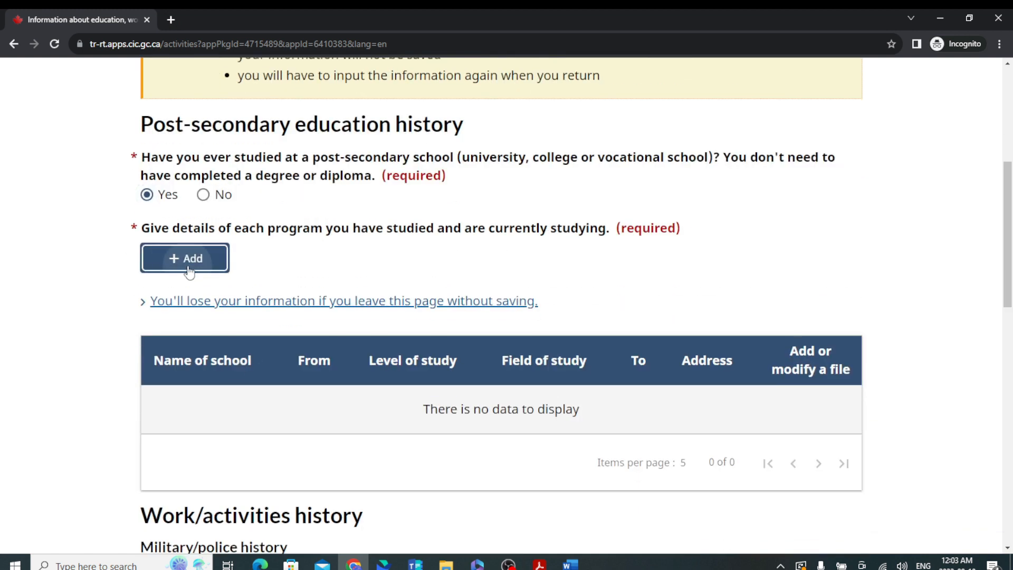
scroll(350, 271, "down", 5)
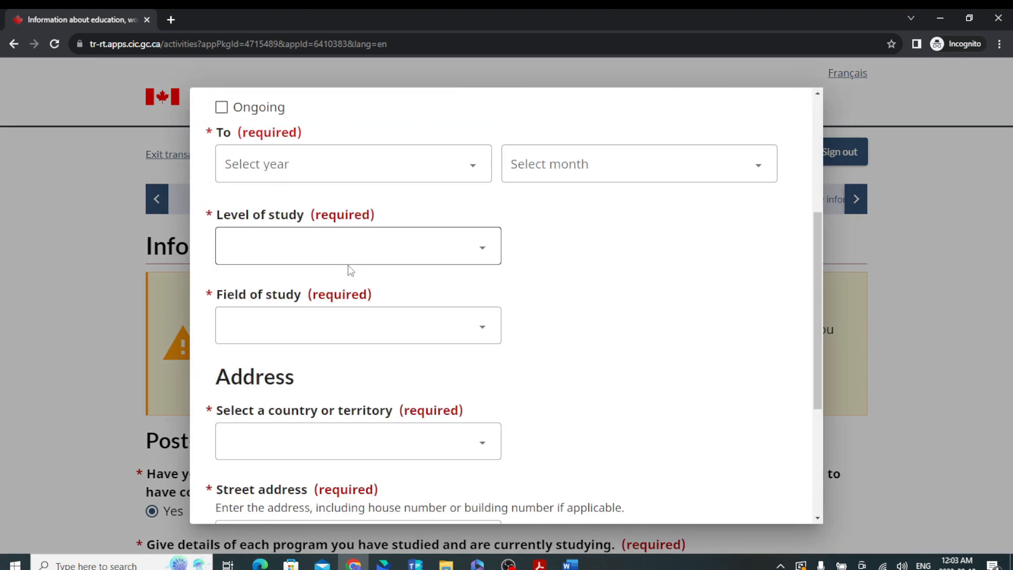
scroll(369, 284, "up", 5)
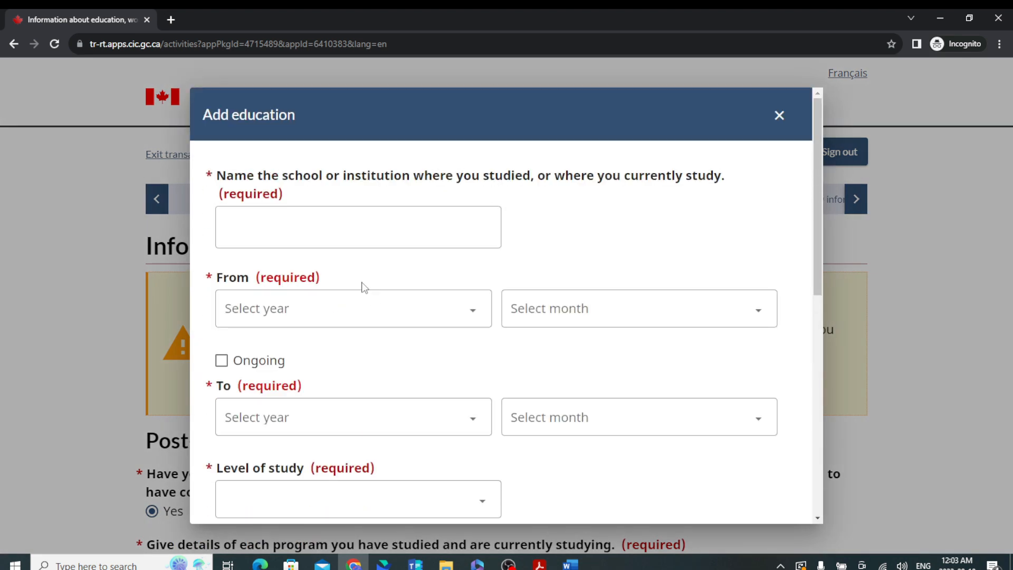
scroll(398, 338, "down", 4)
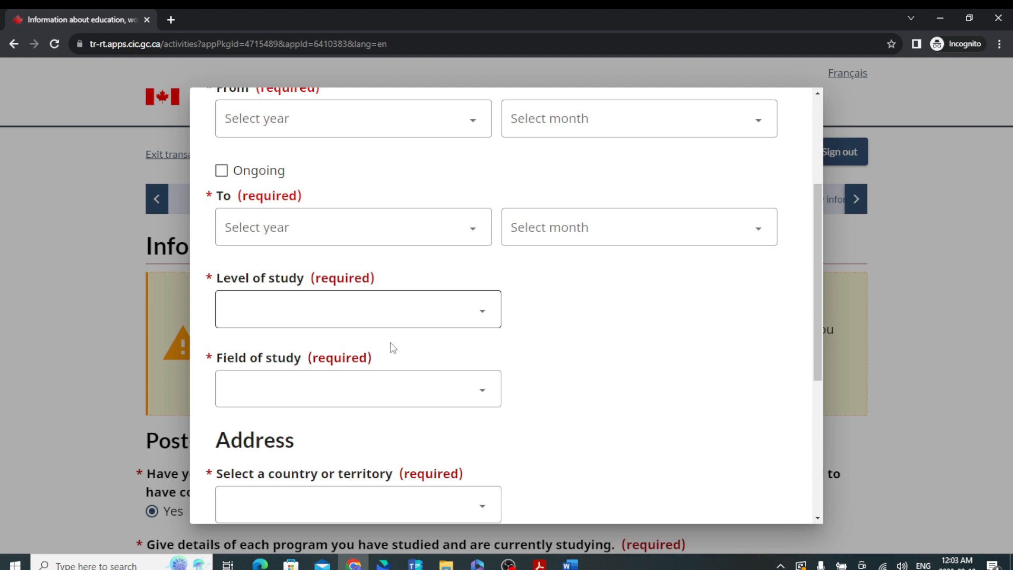
scroll(397, 353, "down", 2)
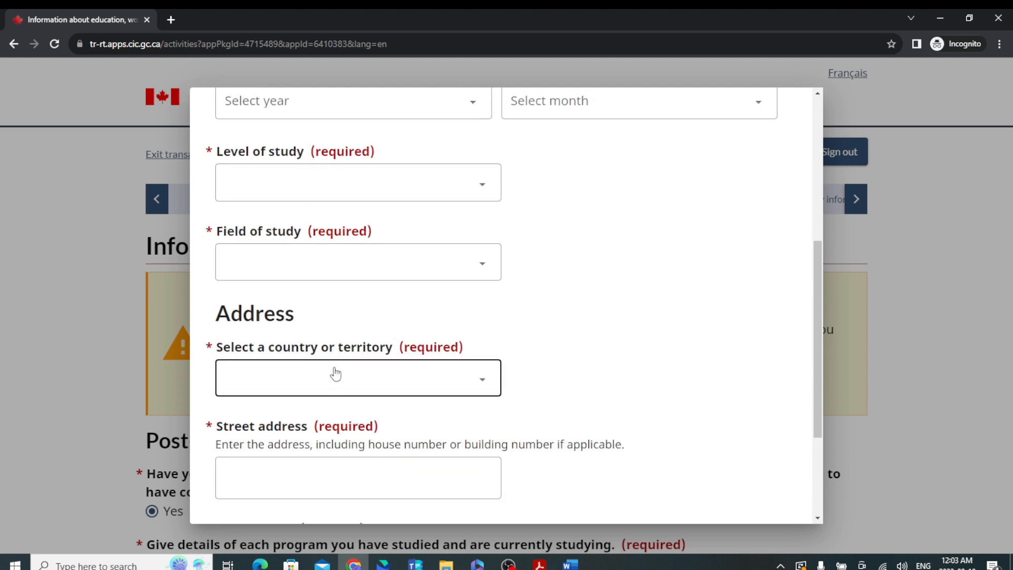
scroll(825, 201, "up", 6)
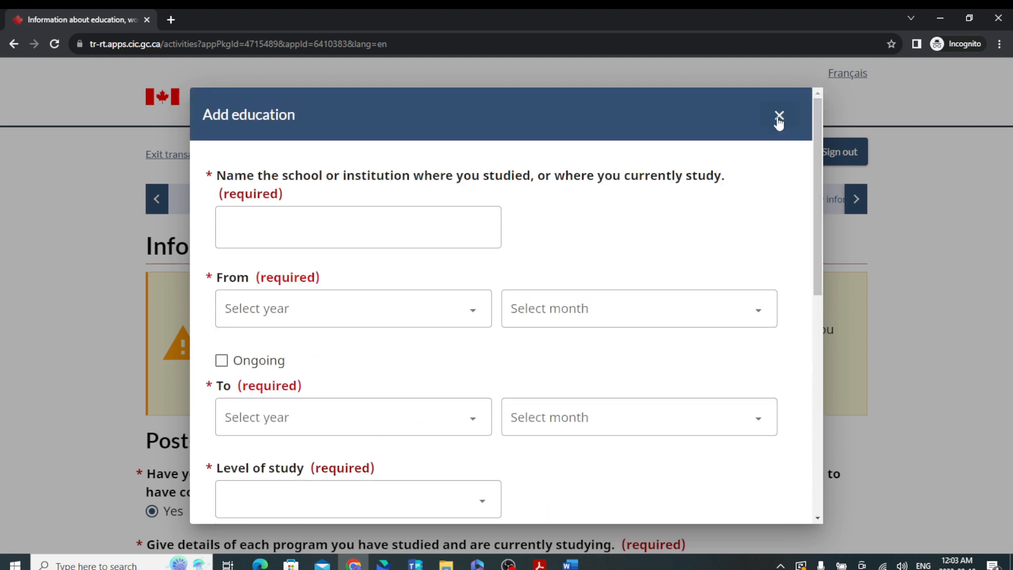
left_click(778, 120)
Change post-secondary study to No and answer No to military or police service.
scroll(346, 406, "up", 2)
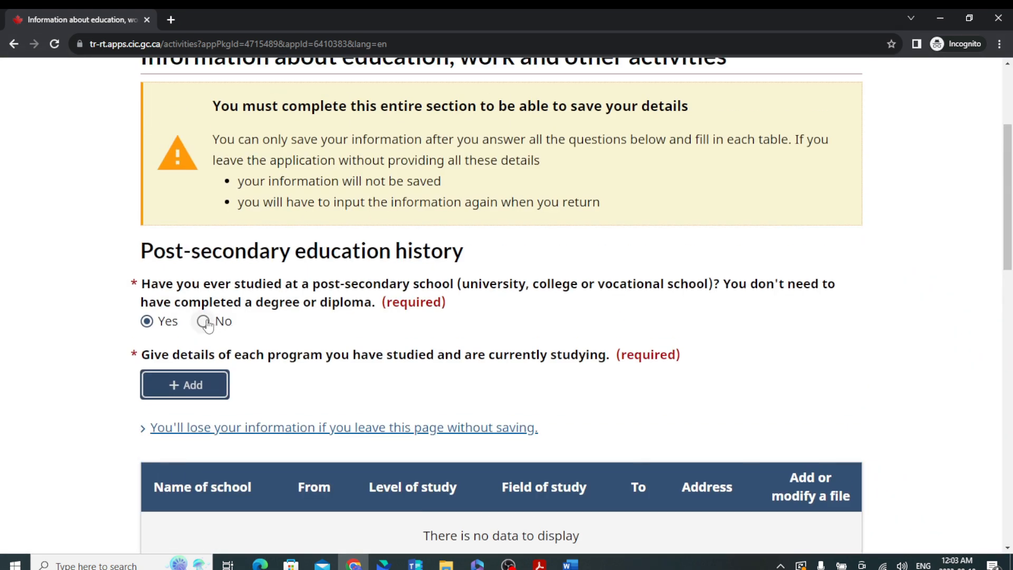
left_click(204, 323)
scroll(258, 360, "down", 2)
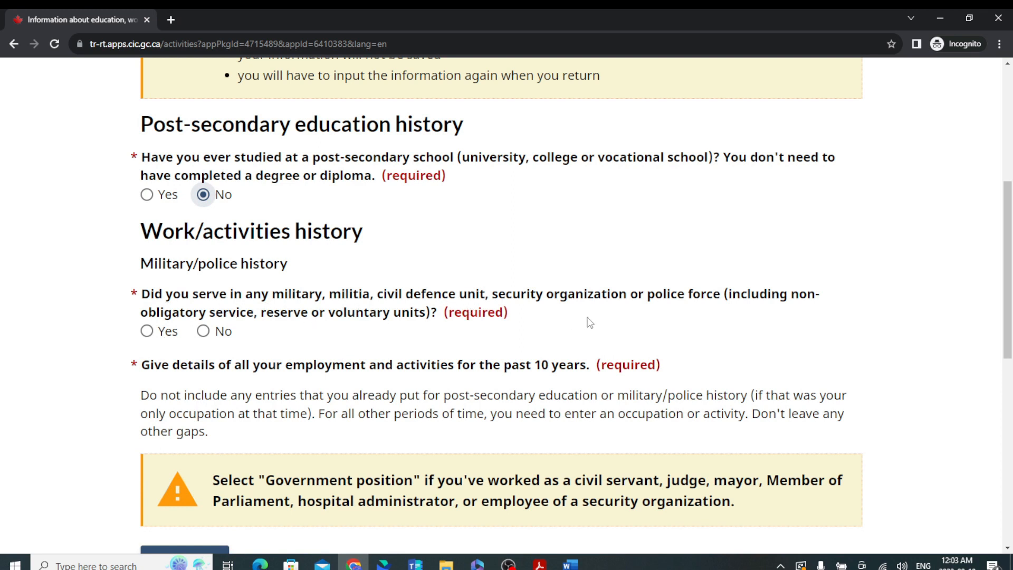
left_click(204, 331)
scroll(346, 345, "down", 5)
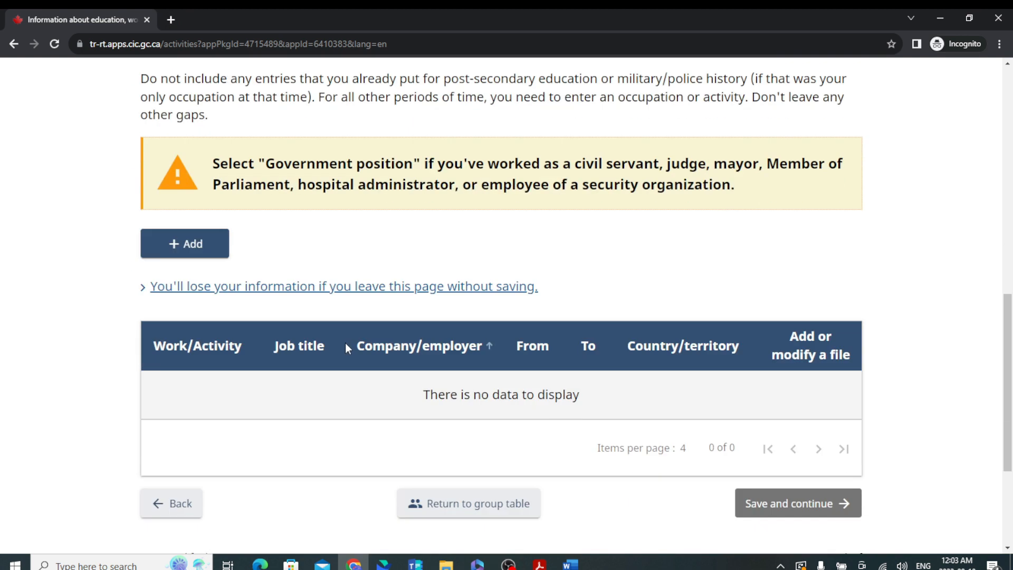
scroll(334, 364, "up", 2)
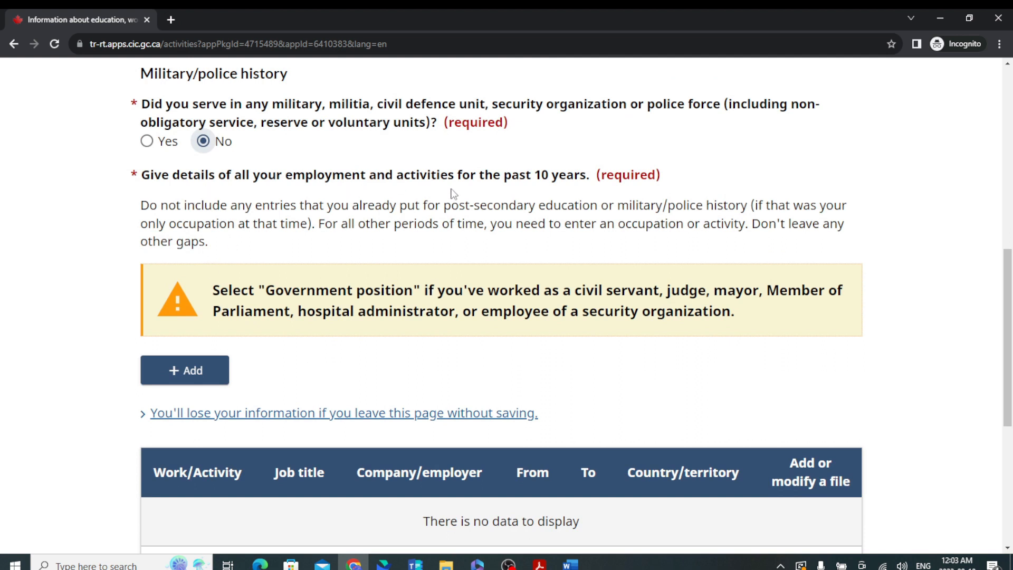
left_click(215, 371)
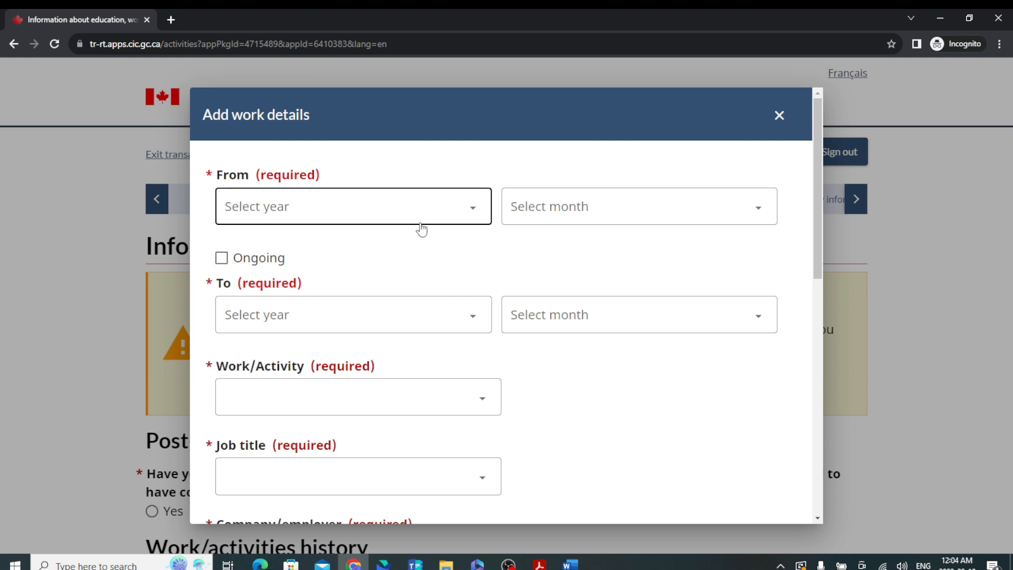
Set the activity start to May 2013, mark it ongoing, and choose Retired.
left_click(425, 224)
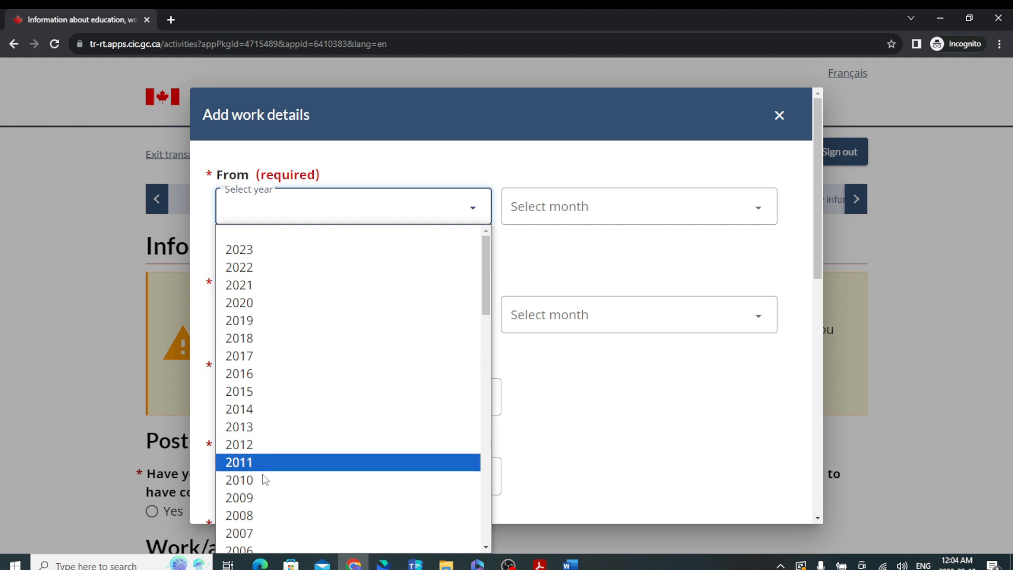
left_click(268, 427)
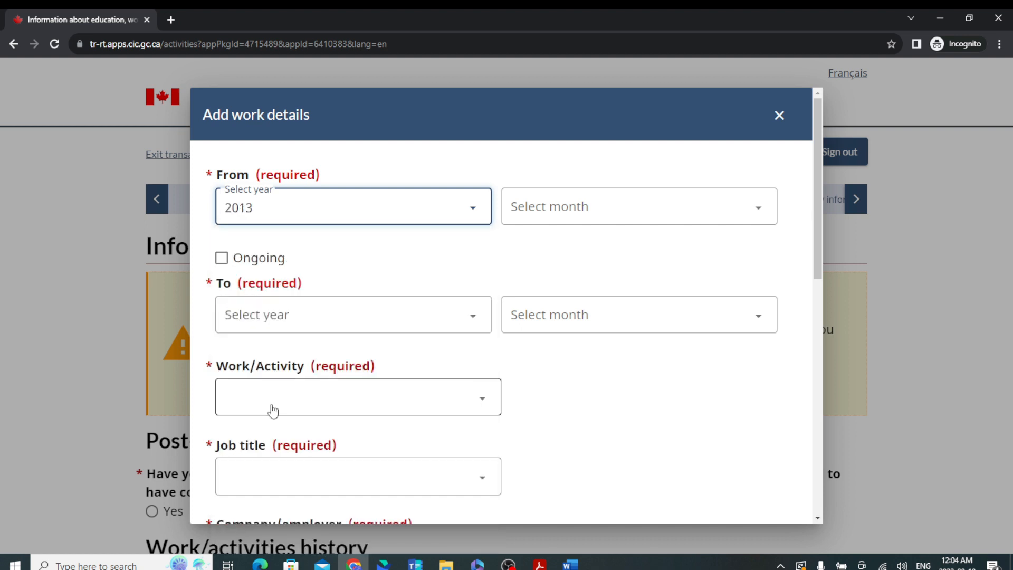
left_click(594, 219)
left_click(567, 326)
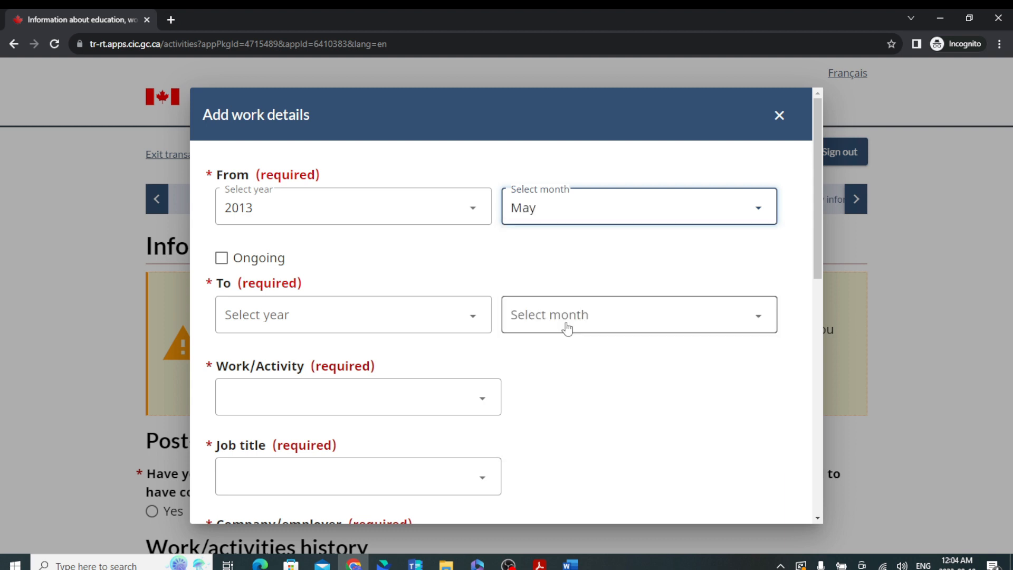
left_click(221, 261)
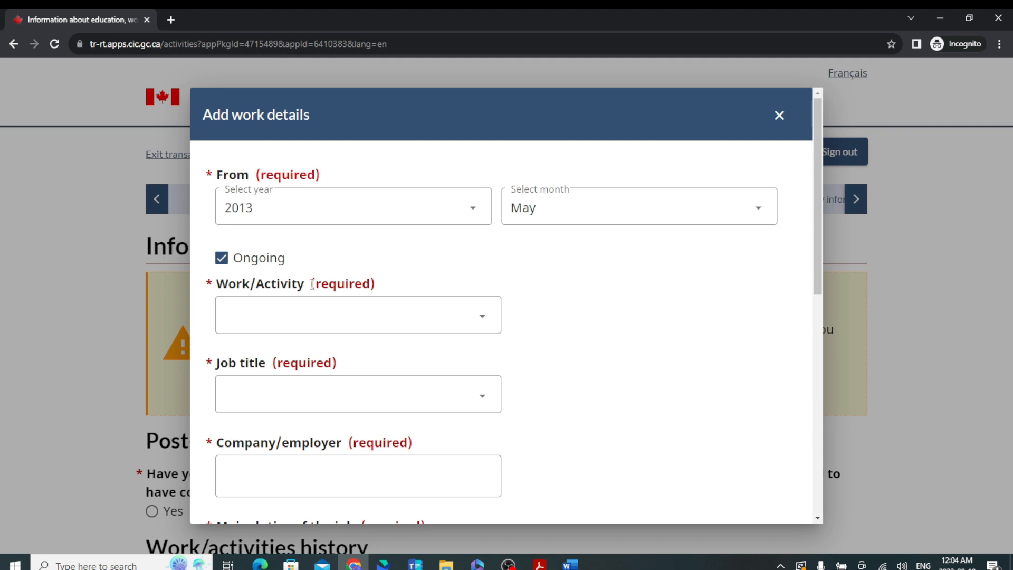
left_click(314, 315)
left_click(277, 228)
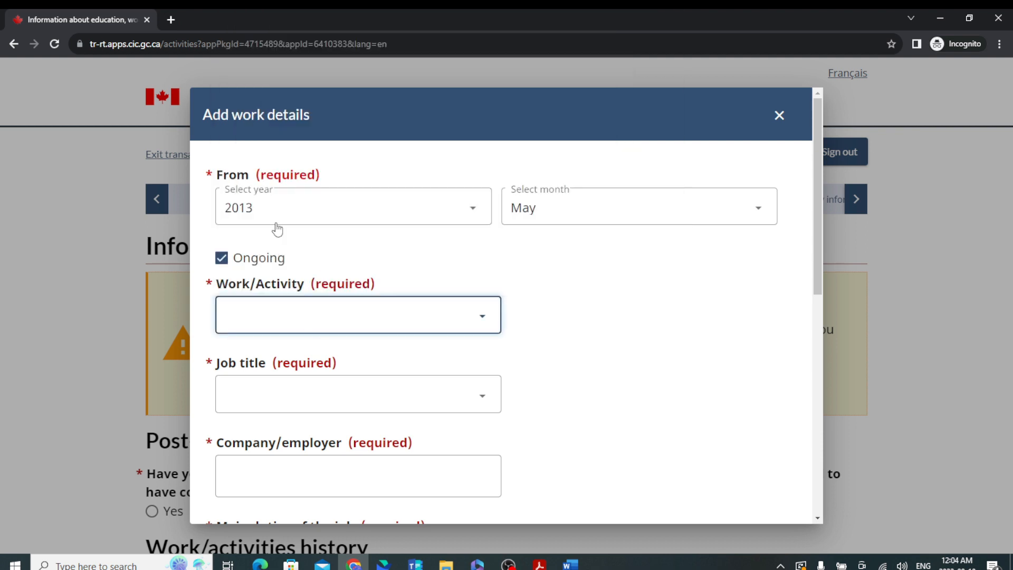
Give the activity an address in India with street and city, then save the entry and page.
left_click(318, 433)
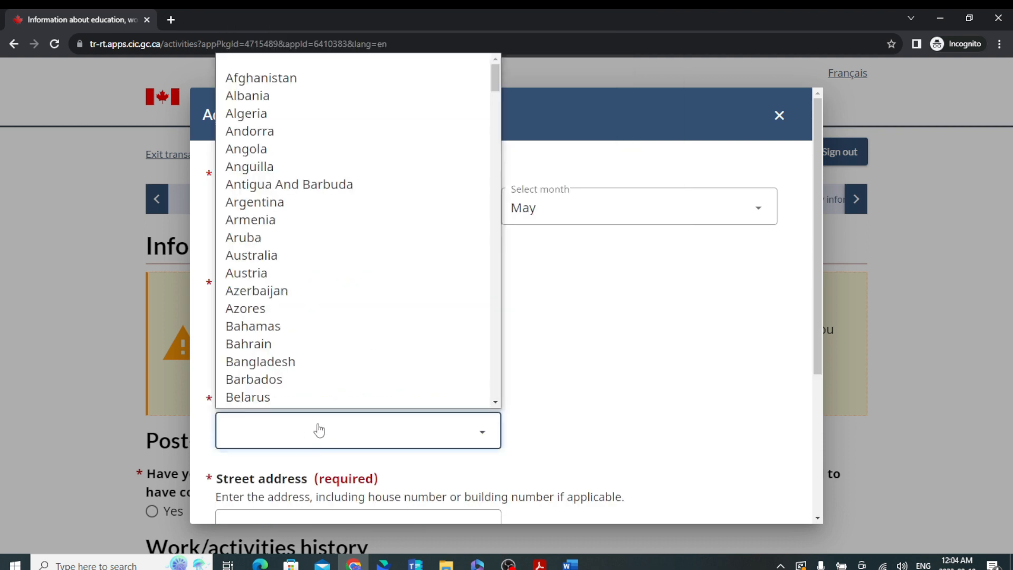
type("in")
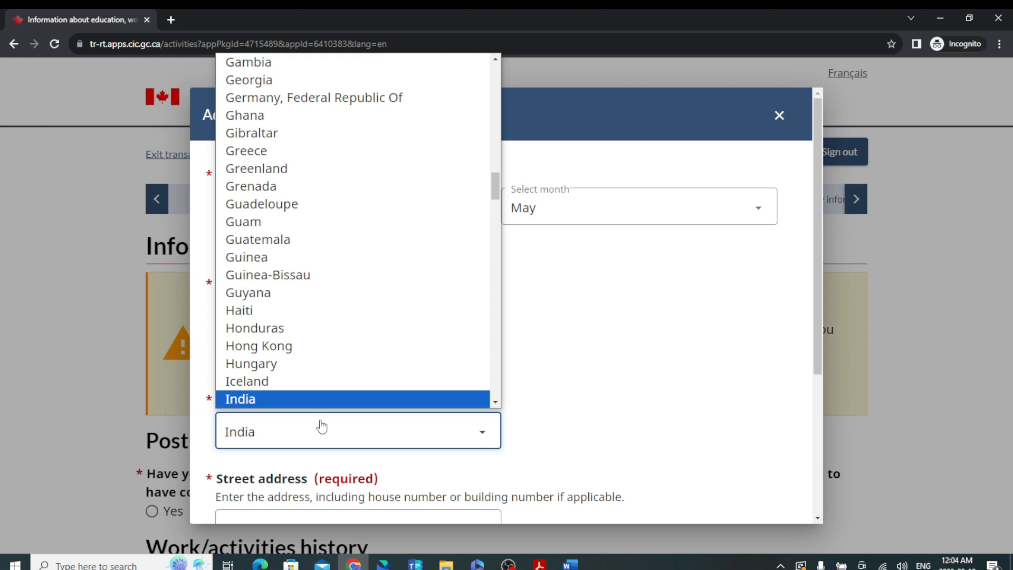
key("Return")
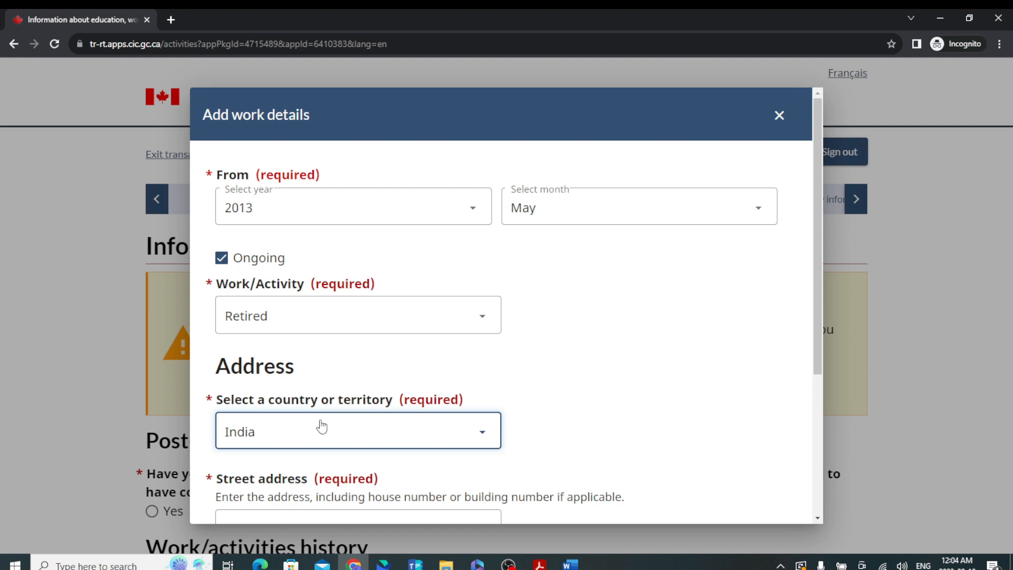
scroll(352, 274, "down", 4)
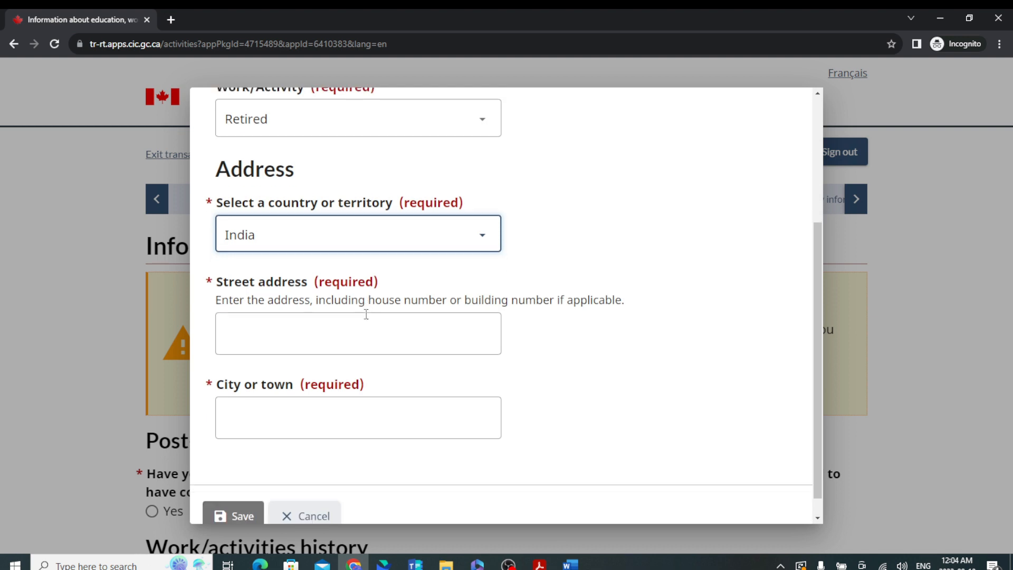
left_click(301, 313)
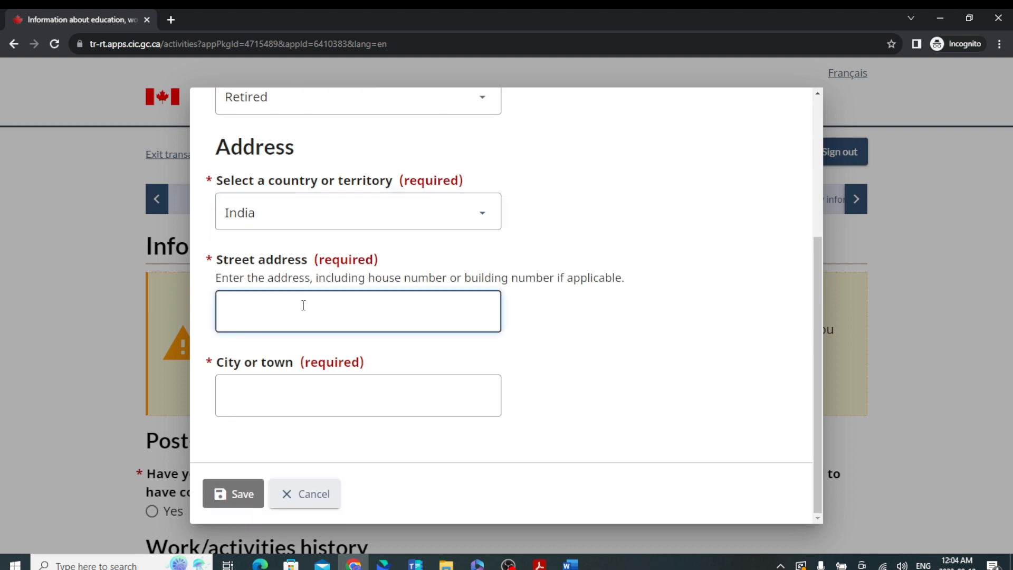
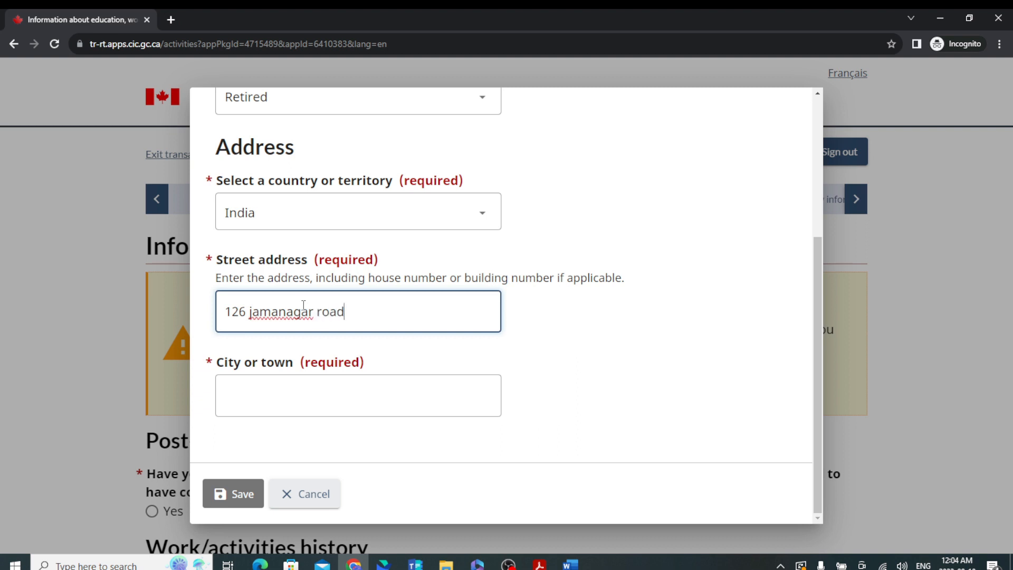
left_click(336, 389)
type("ahmedabad")
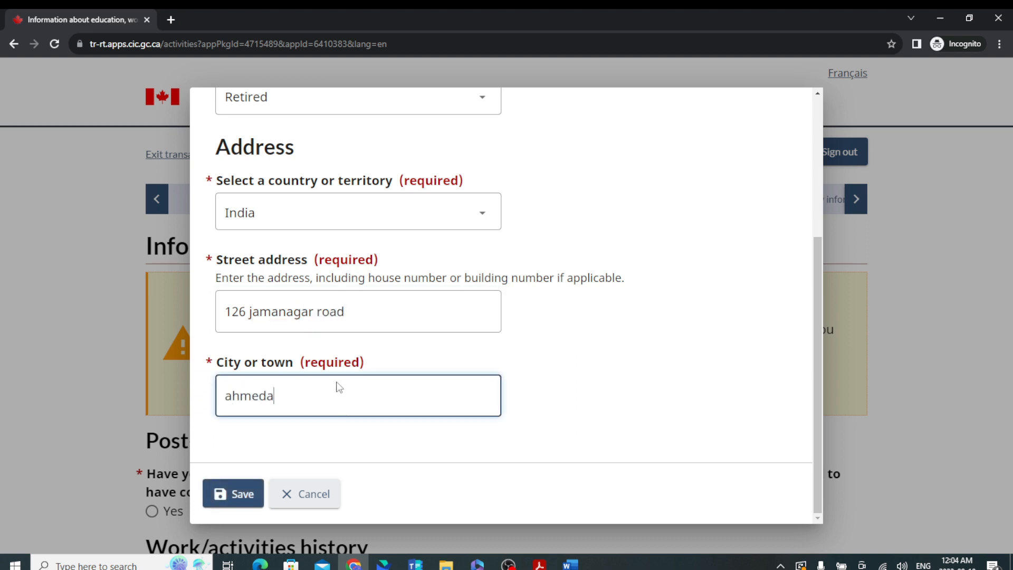
left_click(241, 495)
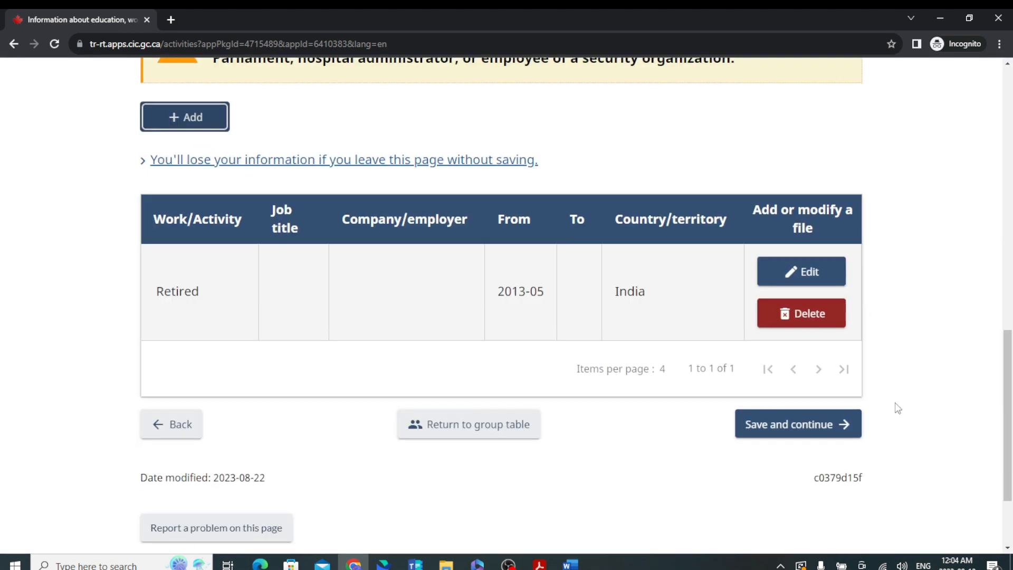
left_click(824, 434)
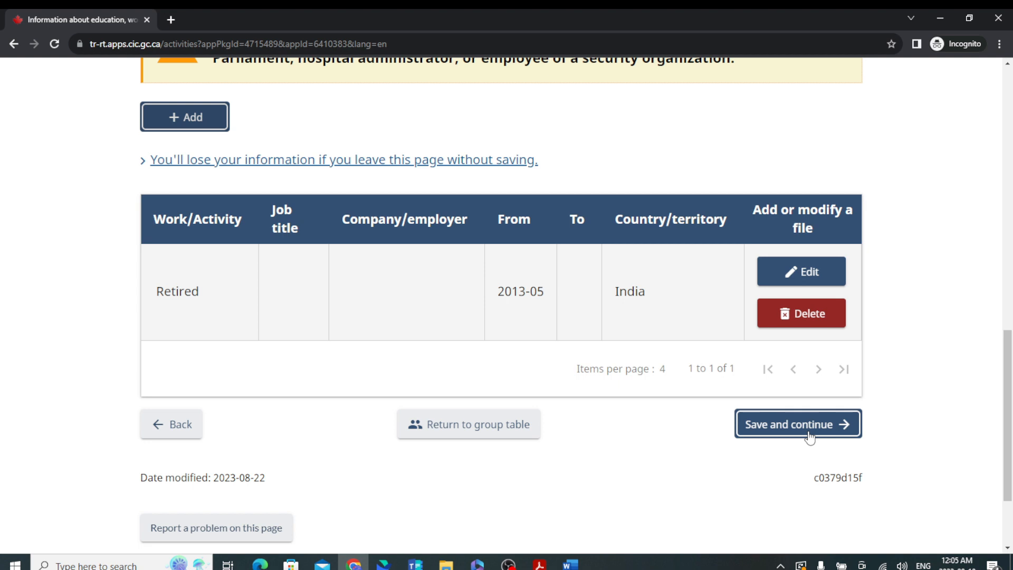
left_click(810, 436)
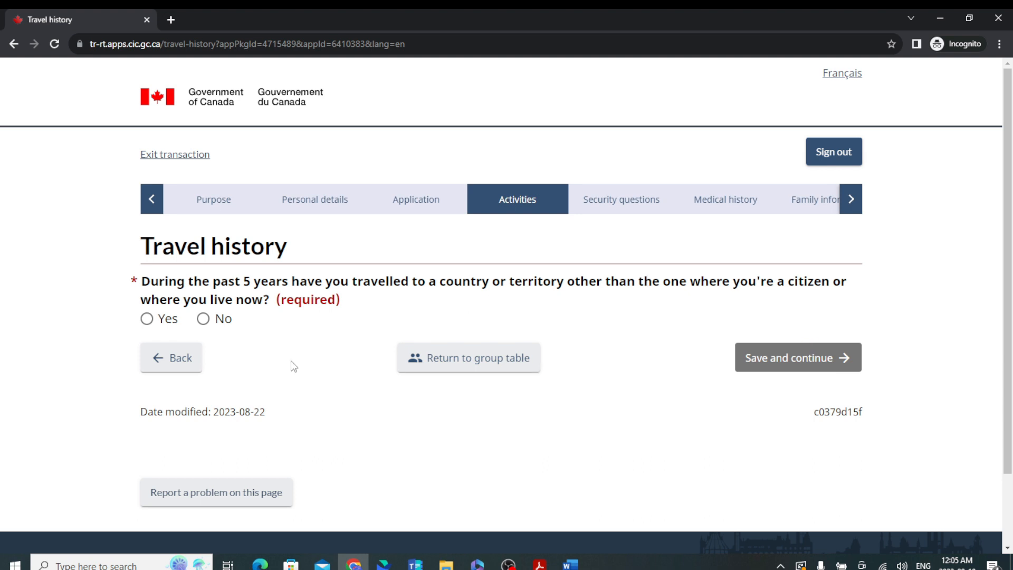
Answer No to travel in the past 5 years and save.
left_click(147, 319)
scroll(390, 406, "down", 4)
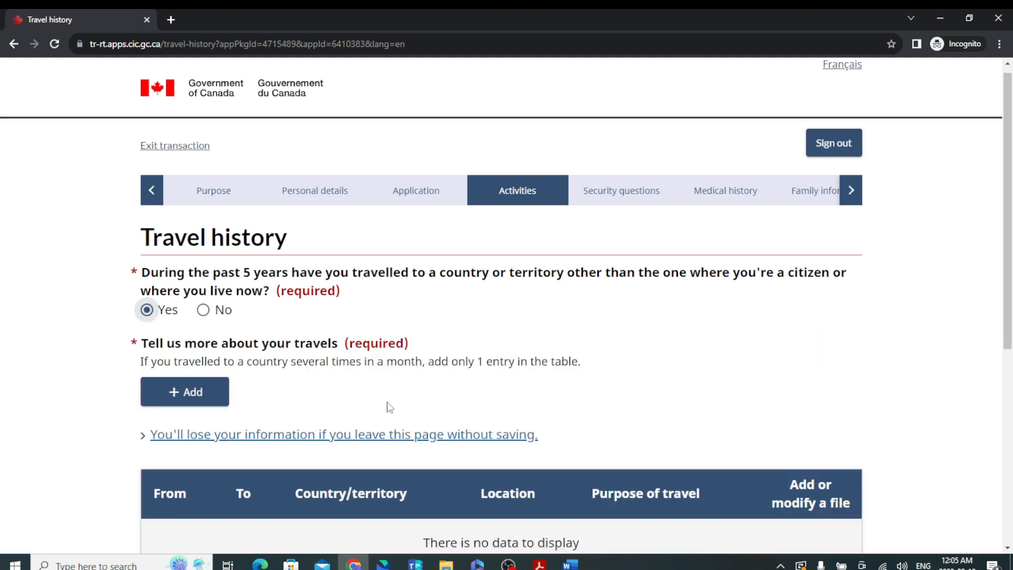
scroll(395, 401, "up", 2)
left_click(204, 256)
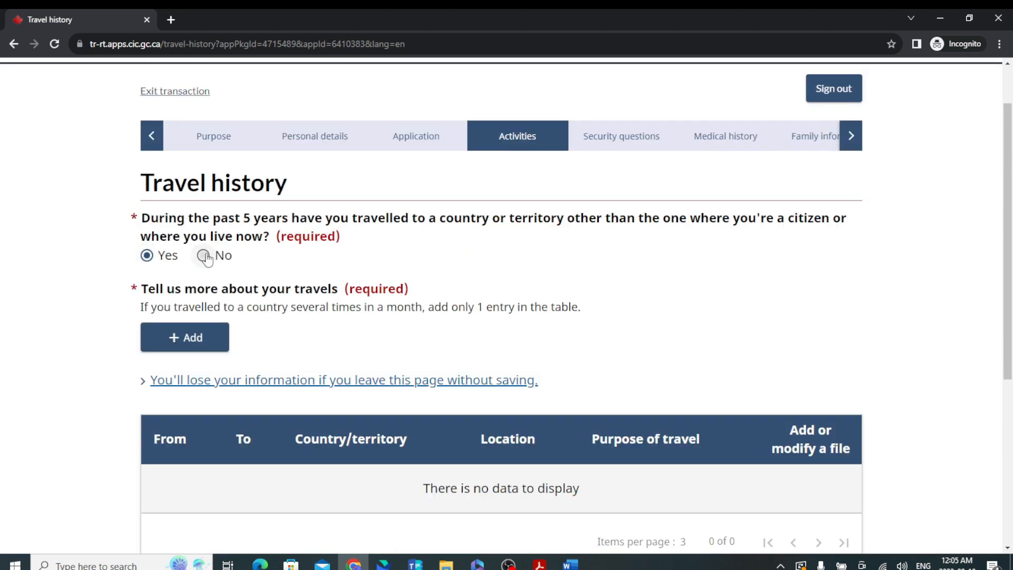
left_click(775, 298)
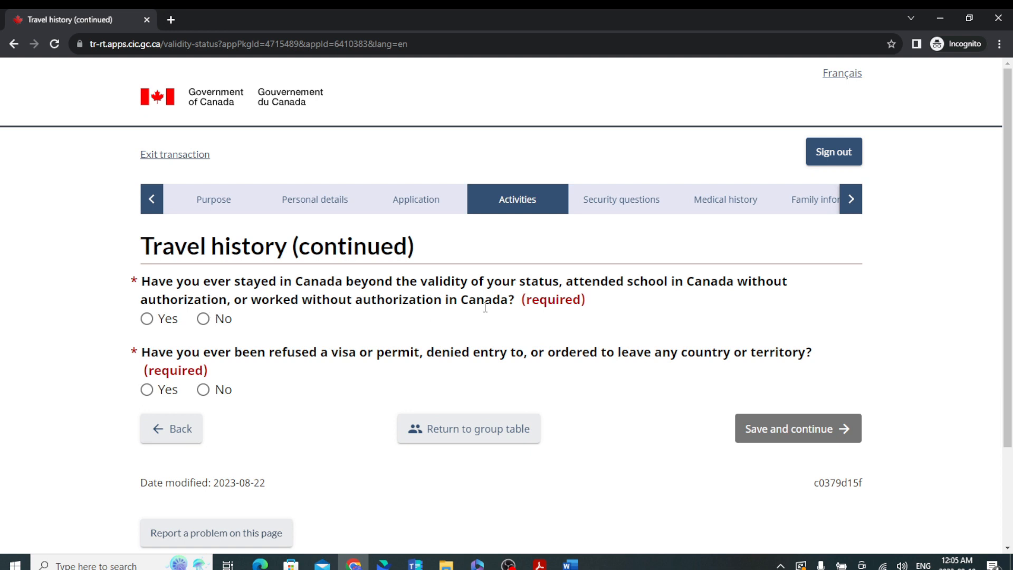
Answer No to overstaying or unauthorised work and to any previous visa refusal, then save.
left_click(201, 322)
left_click(148, 391)
scroll(338, 457, "down", 2)
scroll(338, 457, "down", 1)
left_click(339, 453)
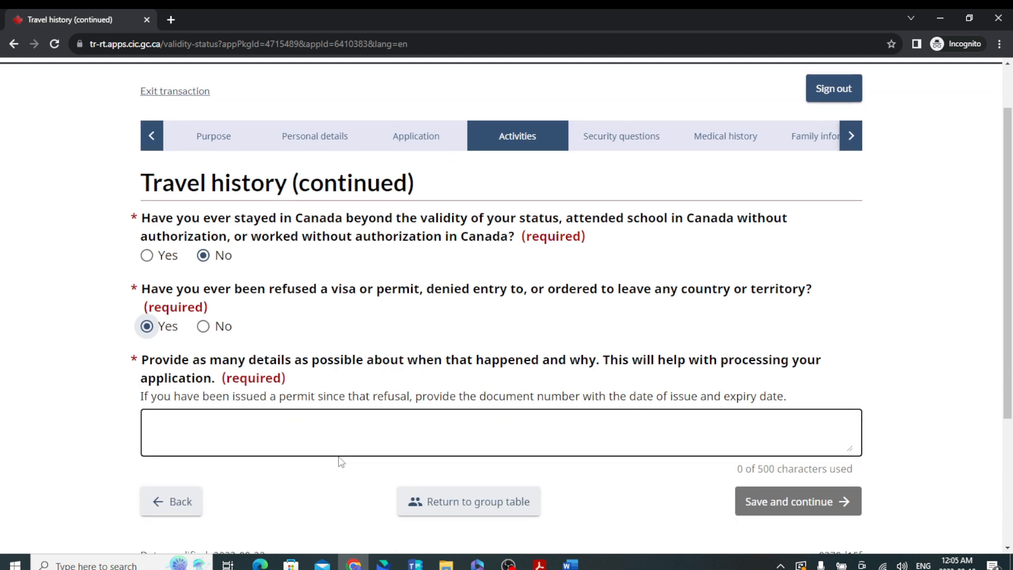
left_click(204, 327)
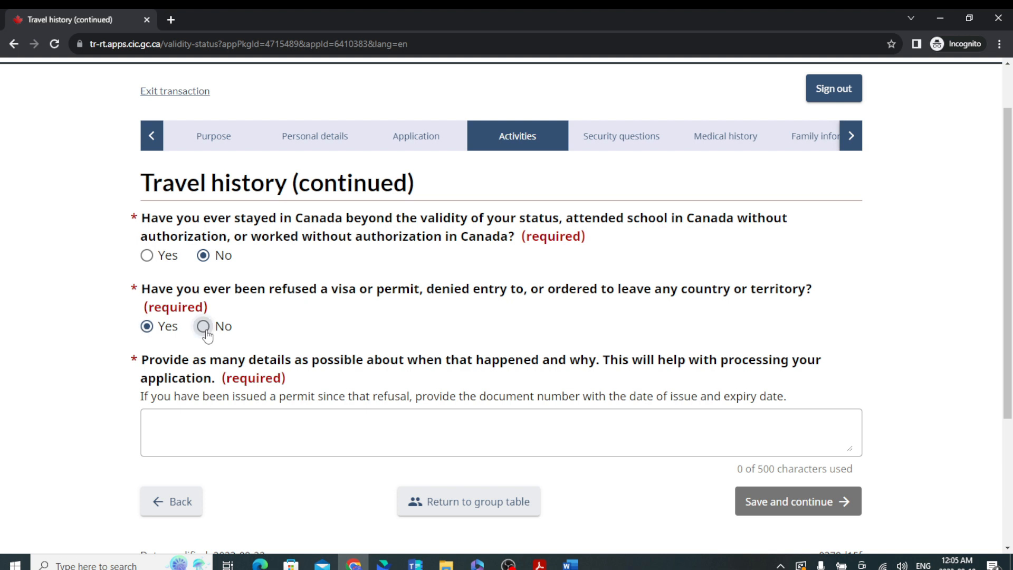
left_click(789, 380)
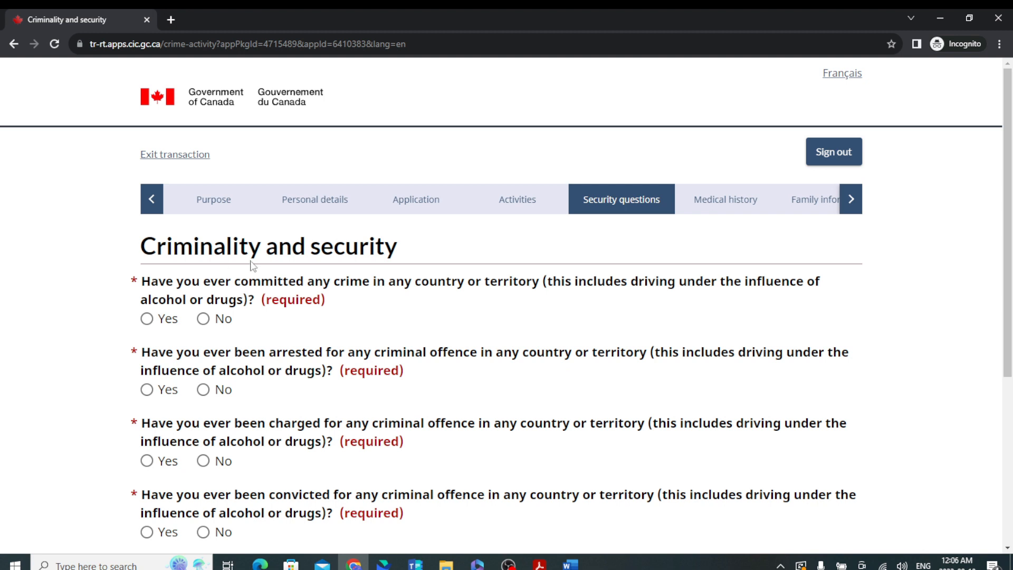
Answer No to committing a crime, arrest, charges and convictions, then save.
left_click(205, 322)
left_click(204, 389)
scroll(211, 390, "down", 3)
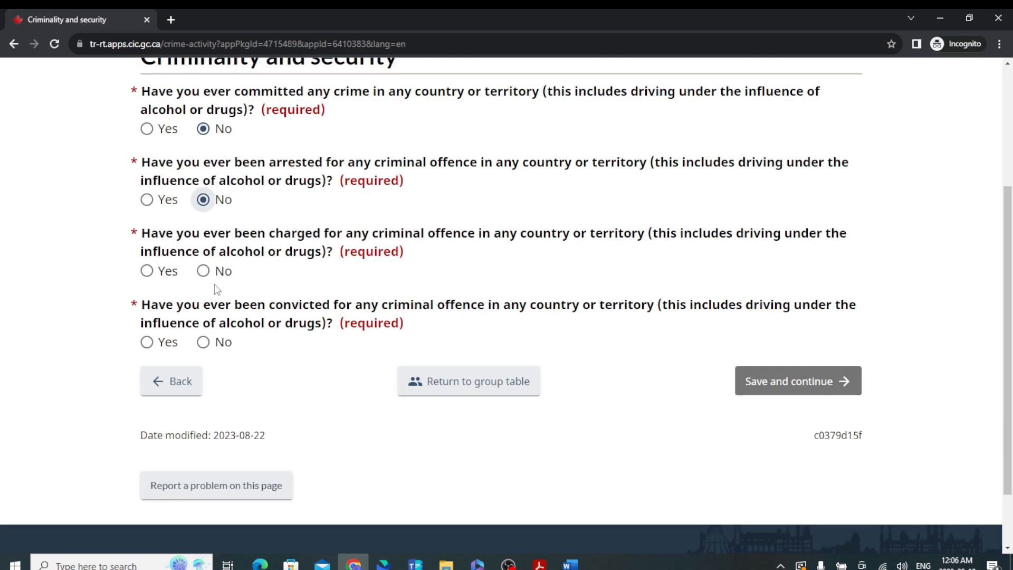
left_click(204, 271)
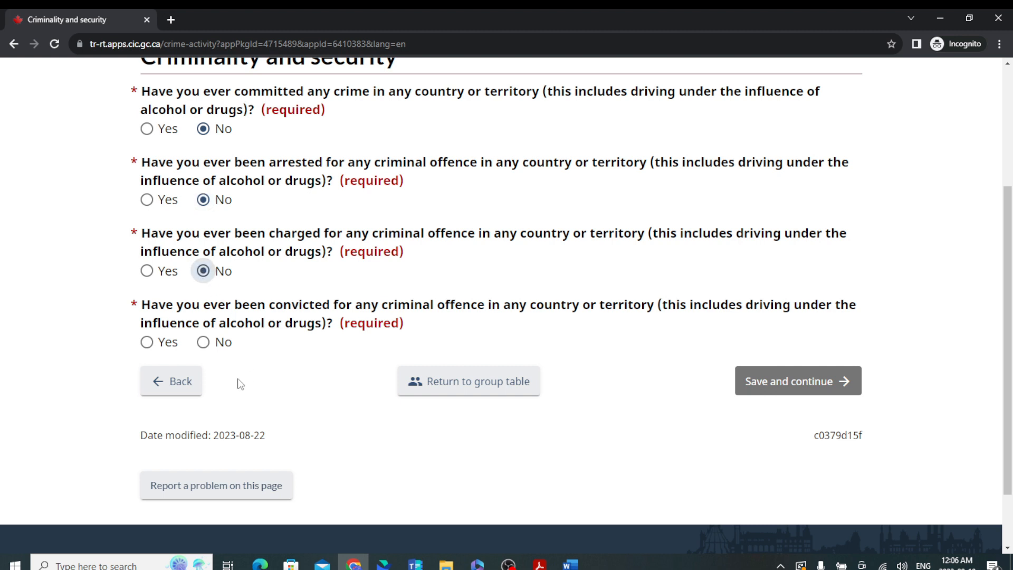
left_click(203, 341)
left_click(788, 385)
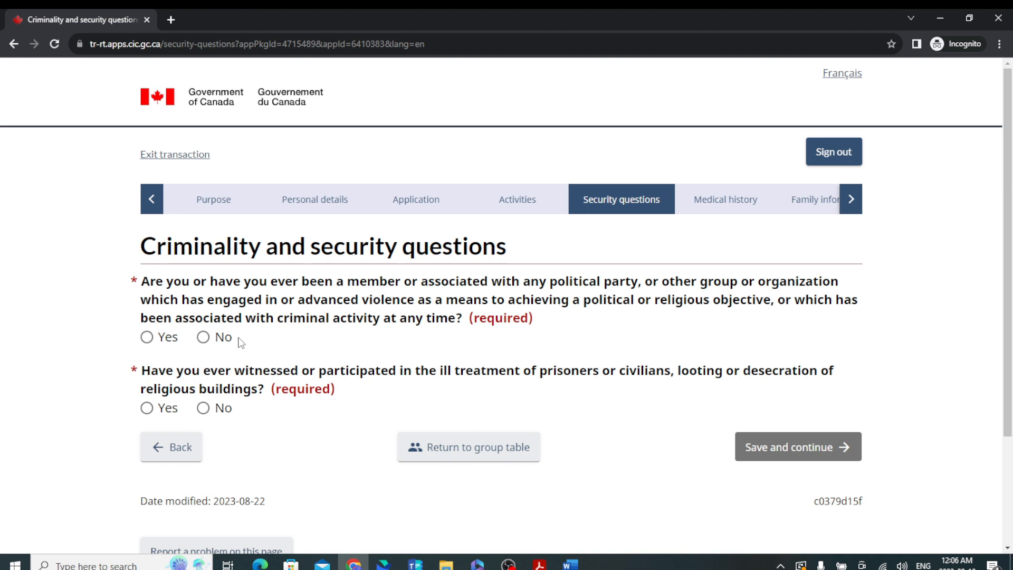
Answer No to violent group membership and to witnessing ill treatment or looting, then save.
left_click(205, 337)
left_click(205, 409)
left_click(801, 447)
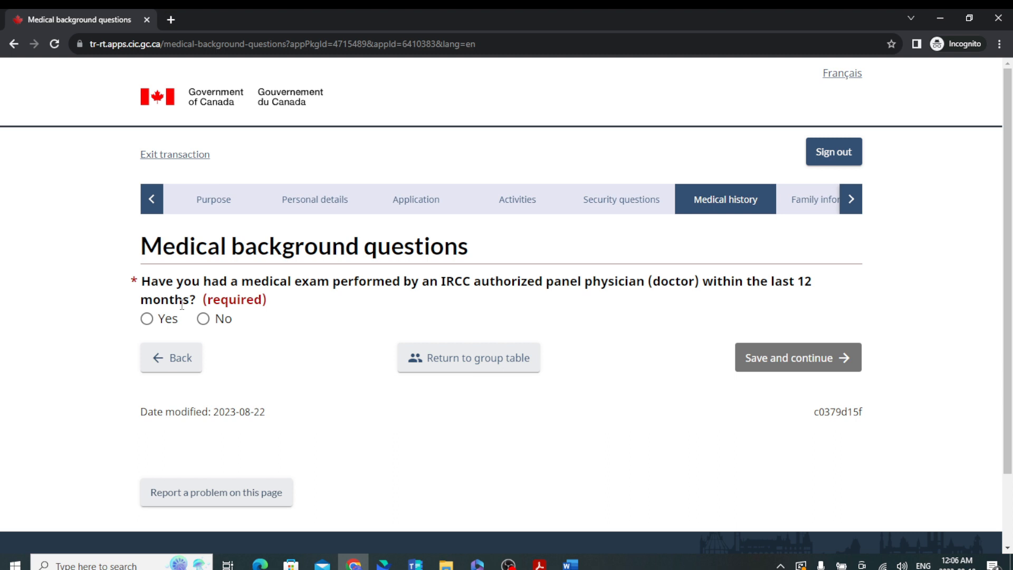
Answer No to a recent panel-physician medical exam and save.
left_click(146, 318)
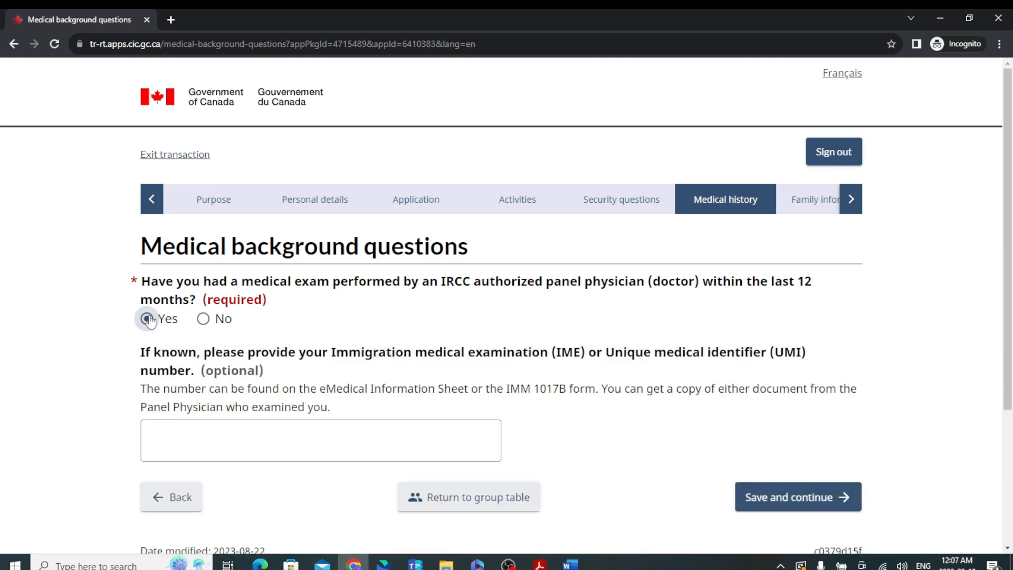
left_click(204, 319)
left_click(809, 361)
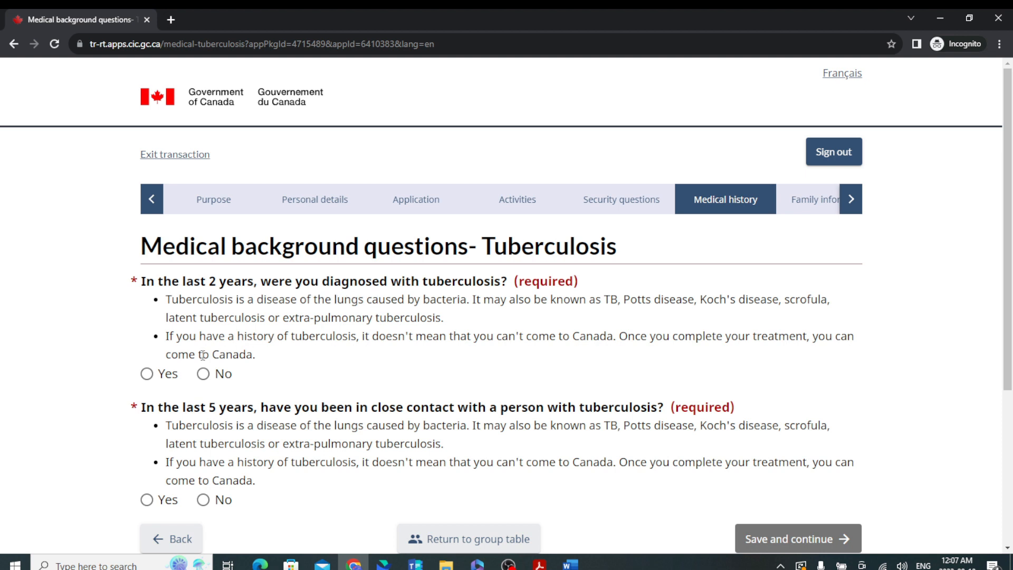
Answer No to a tuberculosis diagnosis and to close tuberculosis contact, then save.
left_click(209, 374)
scroll(308, 436, "down", 3)
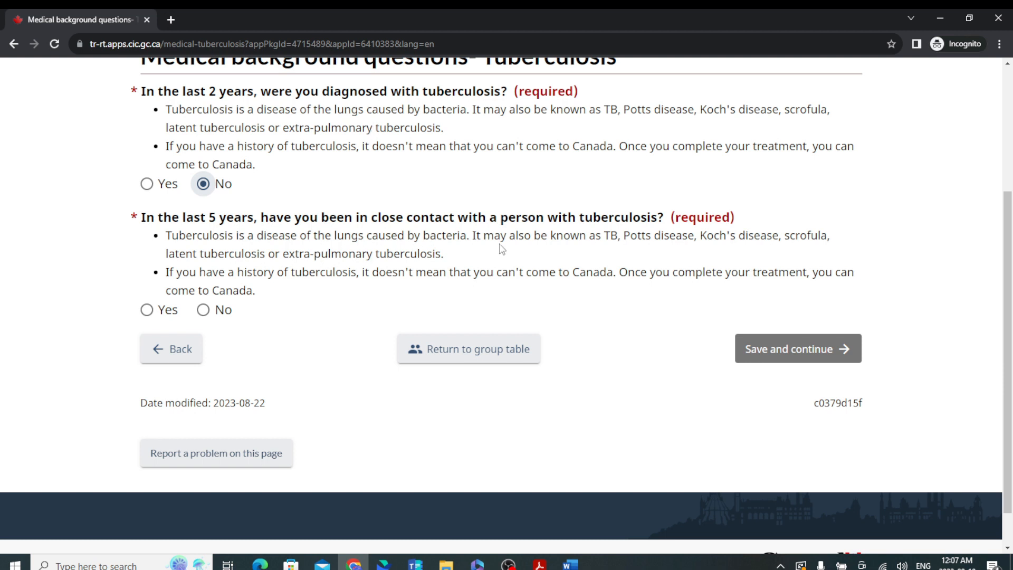
left_click(203, 310)
left_click(826, 361)
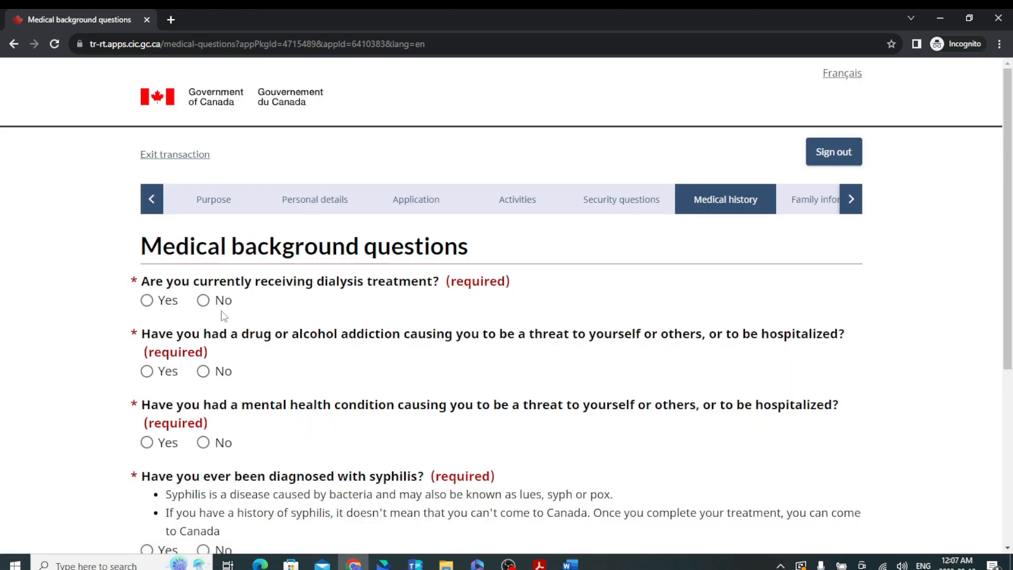
Answer No to dialysis, addiction, dangerous mental health condition and syphilis, then save.
left_click(203, 299)
left_click(205, 372)
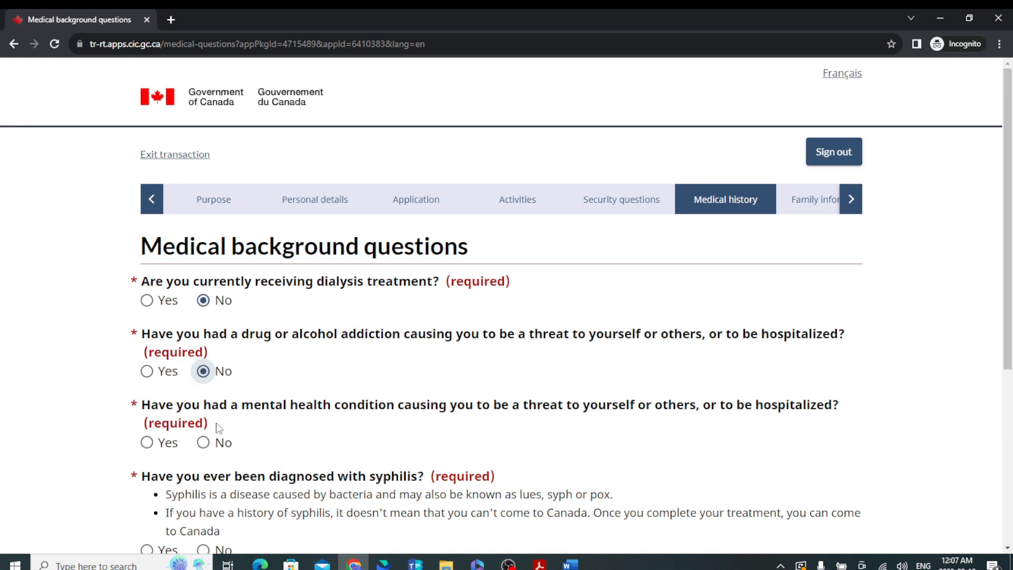
left_click(208, 442)
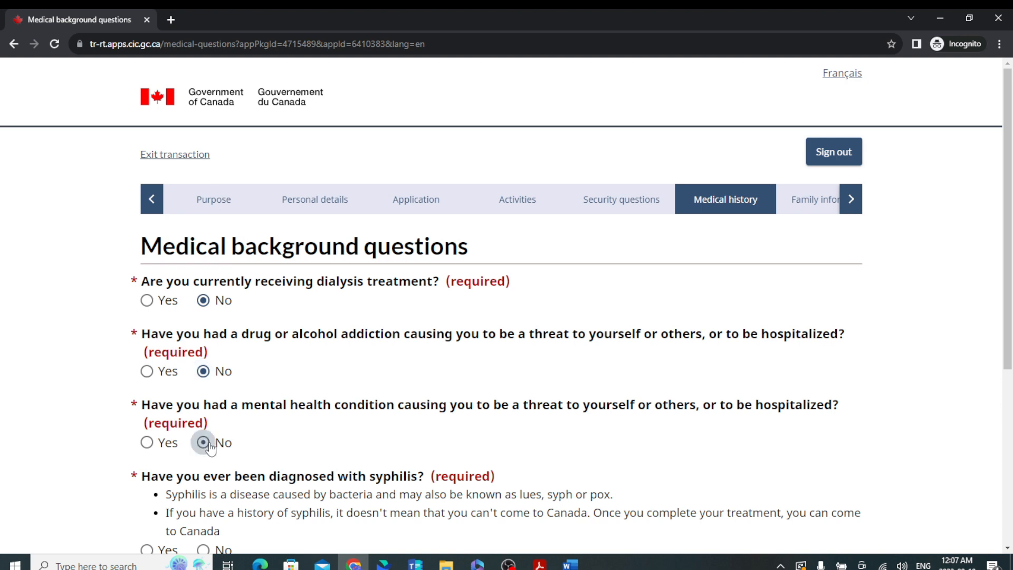
scroll(375, 443, "down", 5)
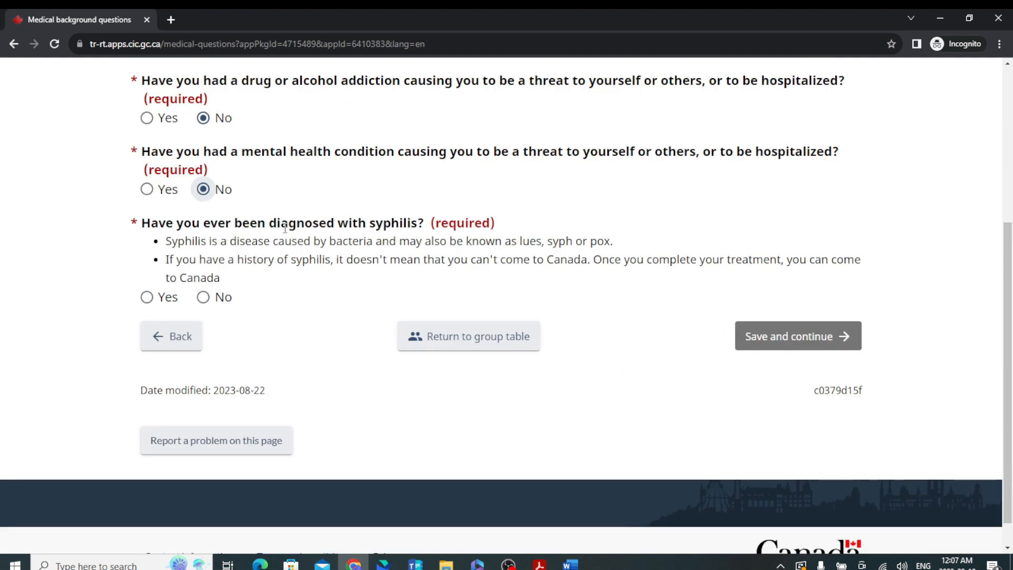
left_click(203, 297)
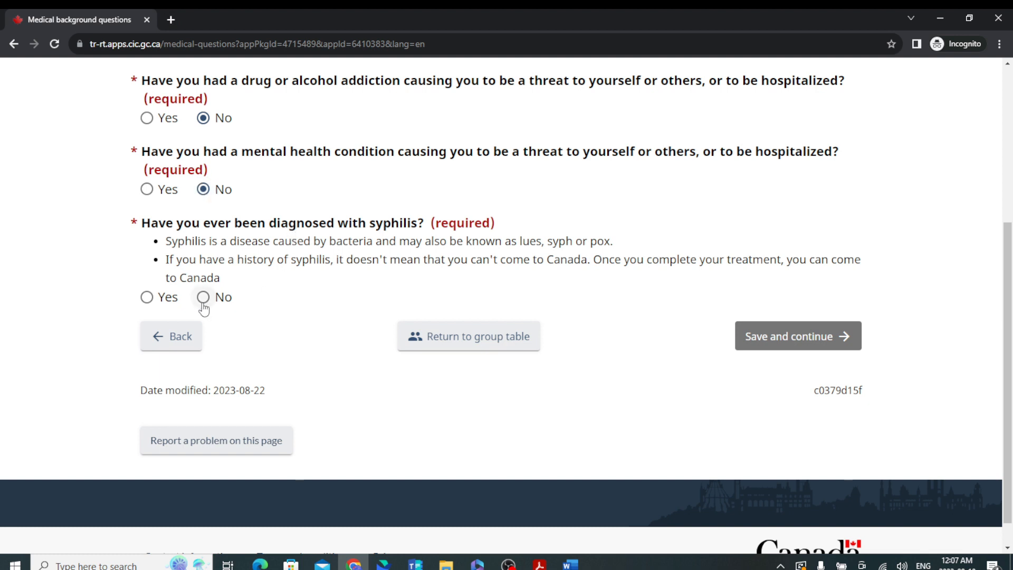
left_click(752, 344)
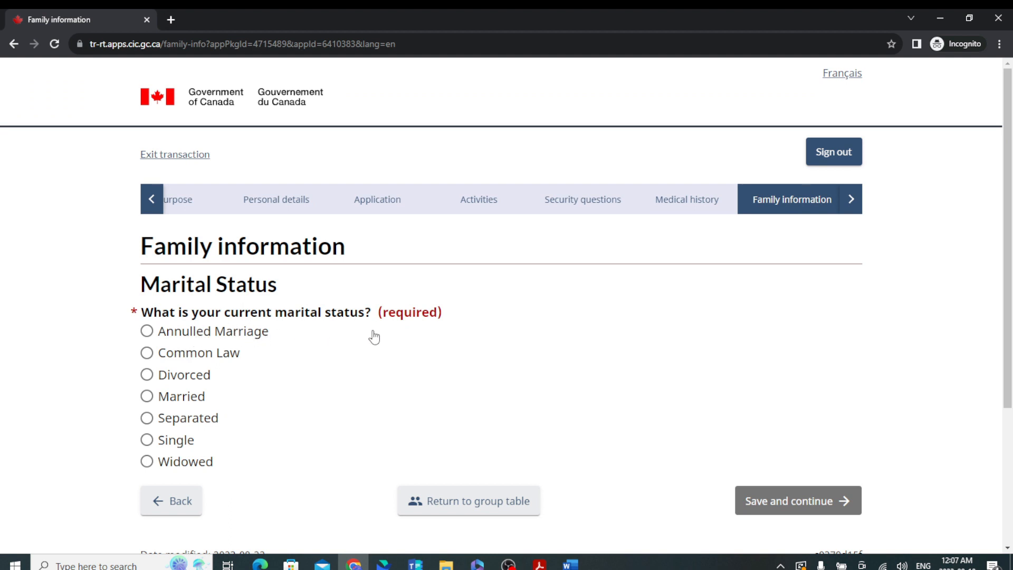
Set marital status to Married with a marriage date of 1994, January, day 1.
left_click(147, 396)
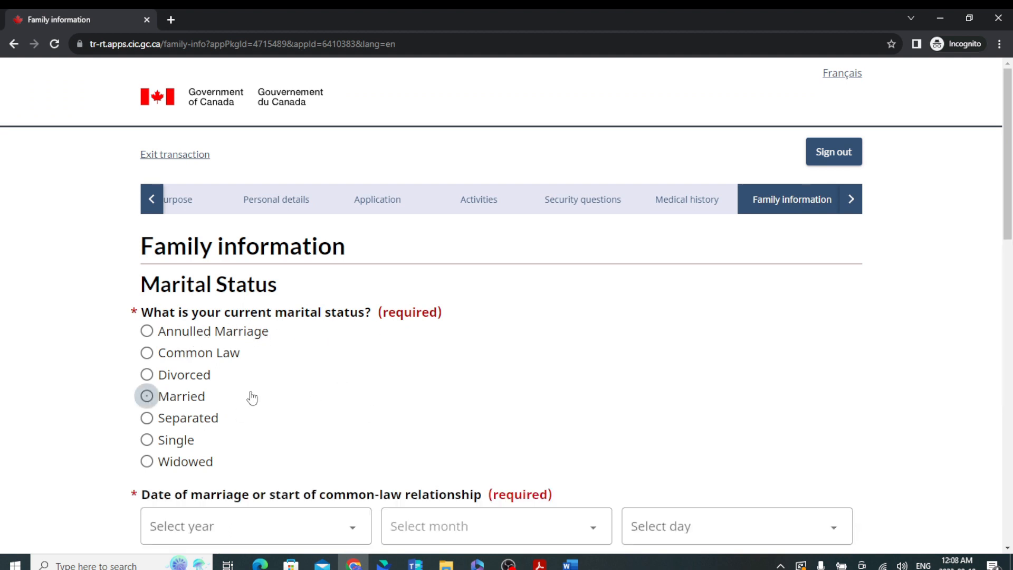
scroll(358, 458, "down", 3)
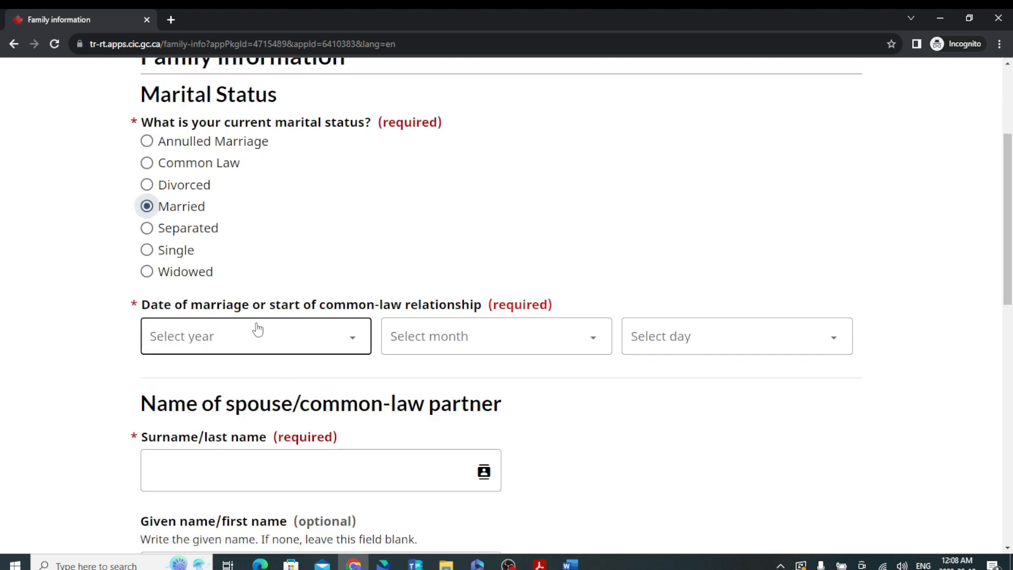
left_click(273, 348)
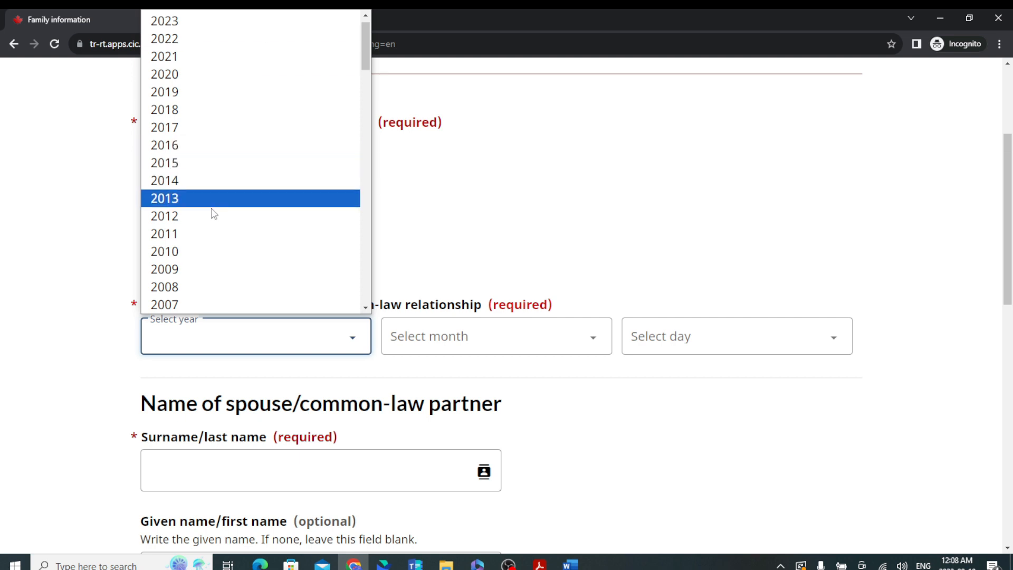
scroll(219, 263, "down", 2)
scroll(216, 211, "down", 9)
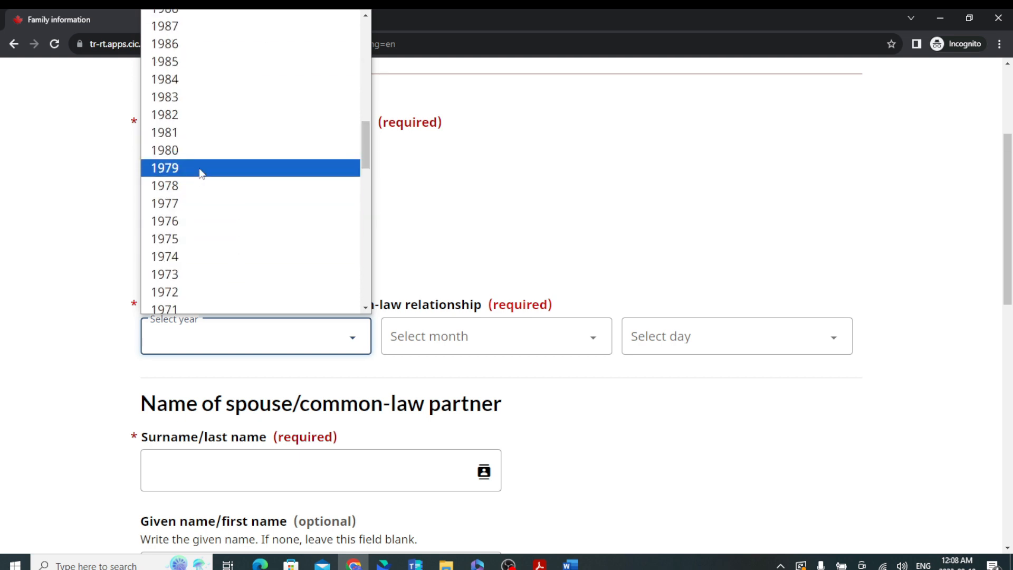
scroll(189, 79, "up", 6)
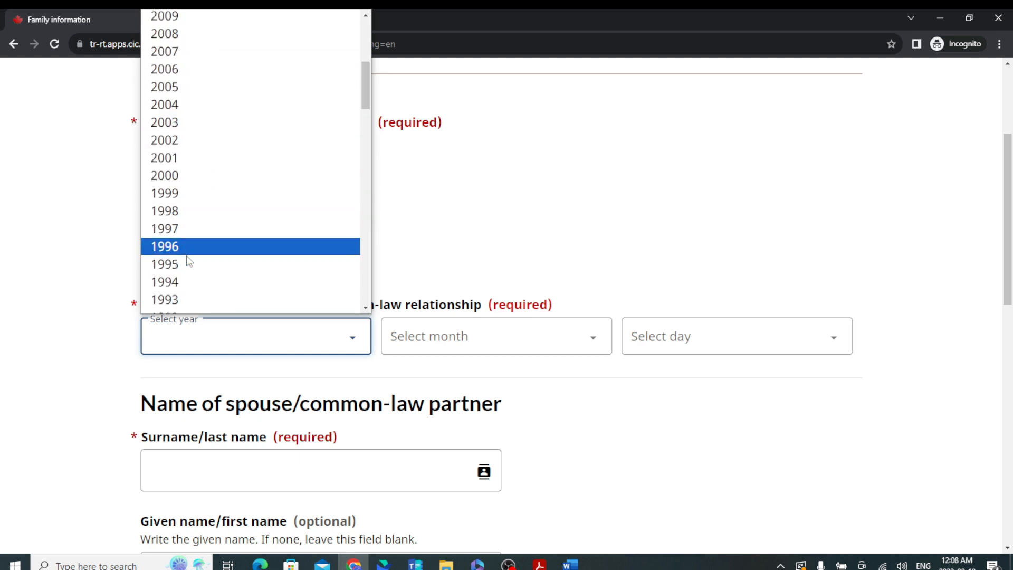
left_click(191, 280)
left_click(446, 346)
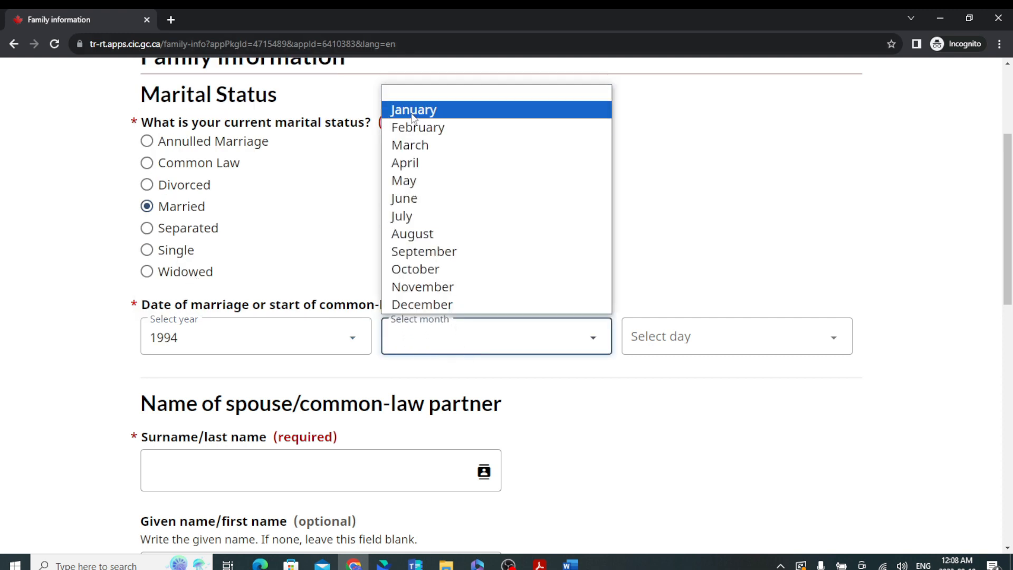
left_click(417, 110)
left_click(809, 351)
left_click(652, 32)
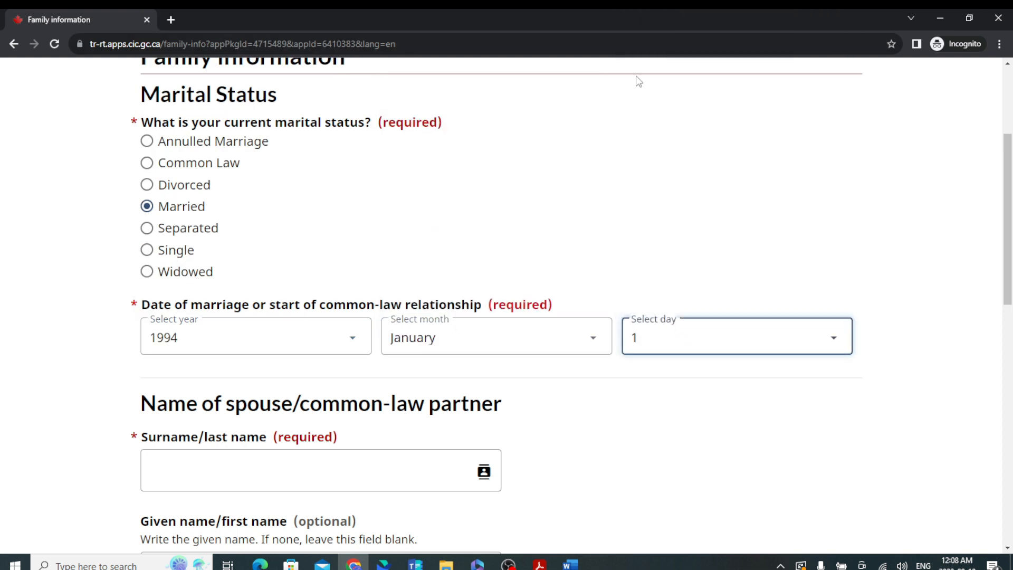
scroll(407, 379, "down", 6)
left_click(287, 151)
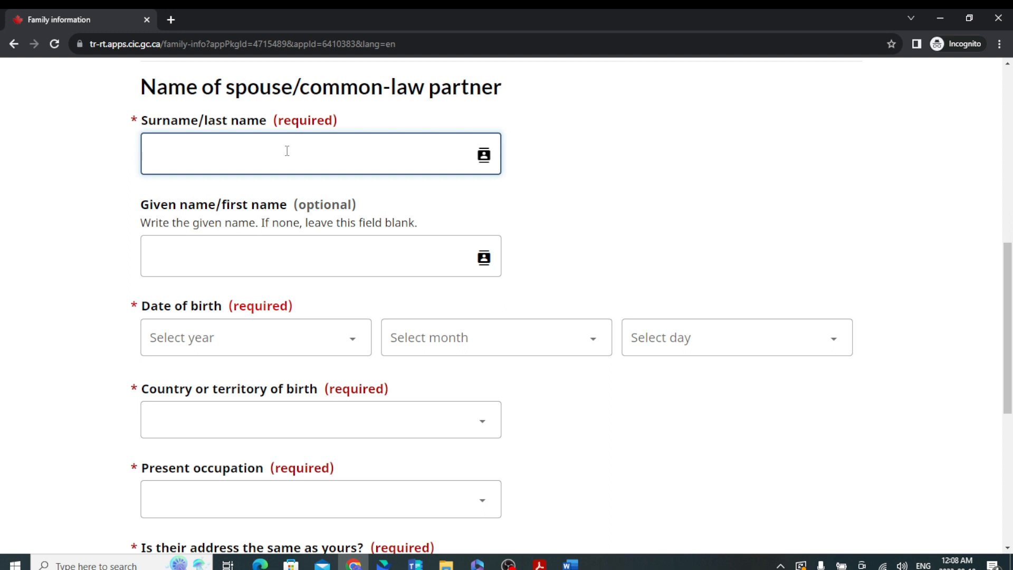
Enter the spouse's surname and given name.
left_click(204, 251)
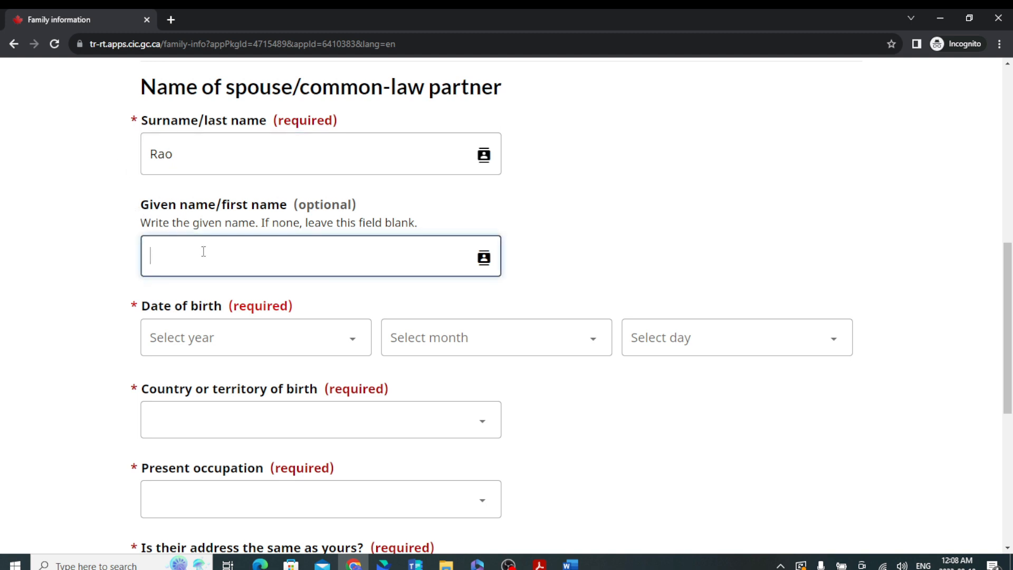
Set the spouse's date of birth to 1 January 1976.
left_click(253, 345)
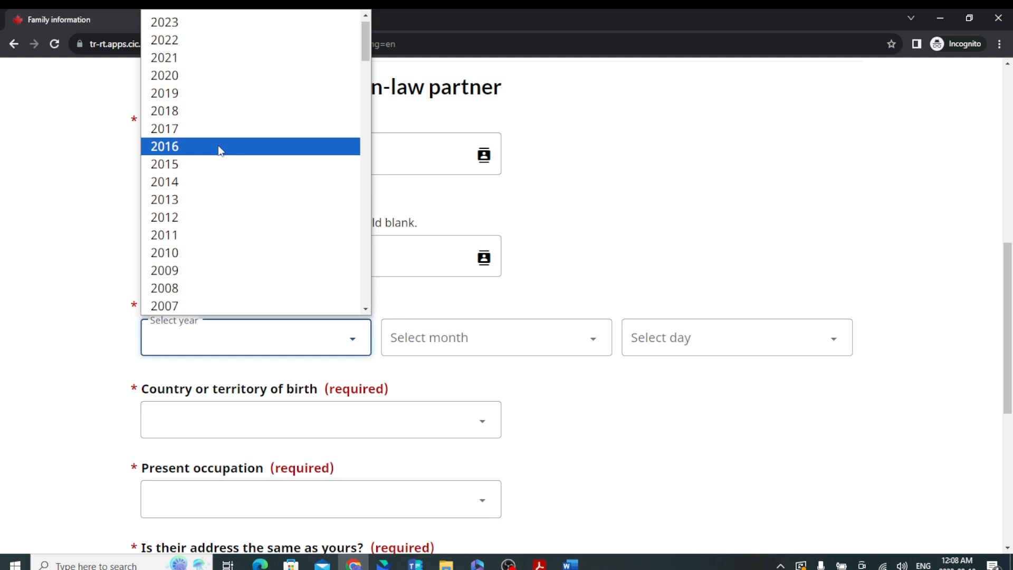
scroll(216, 201, "down", 9)
scroll(206, 227, "down", 7)
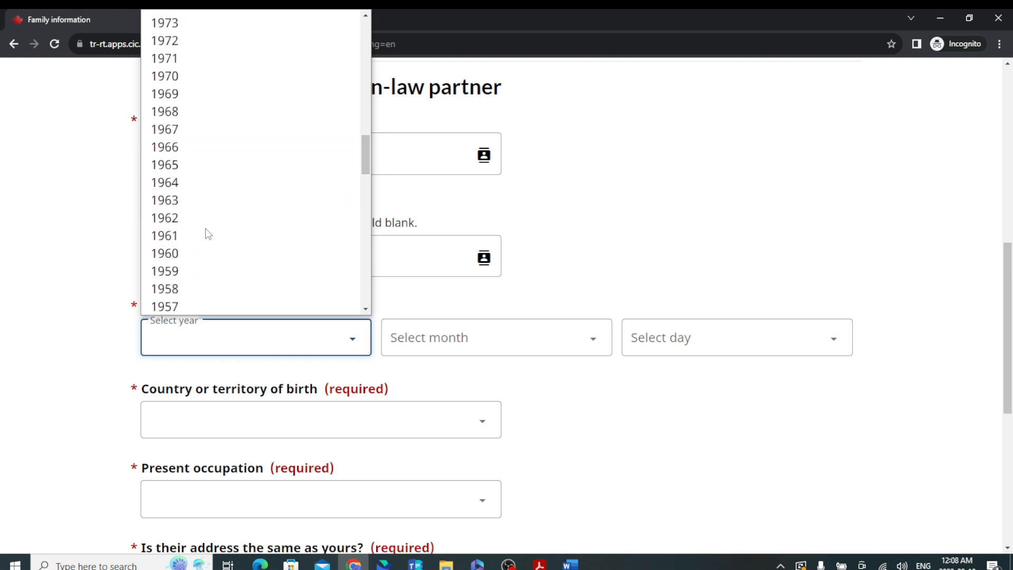
scroll(206, 79, "up", 5)
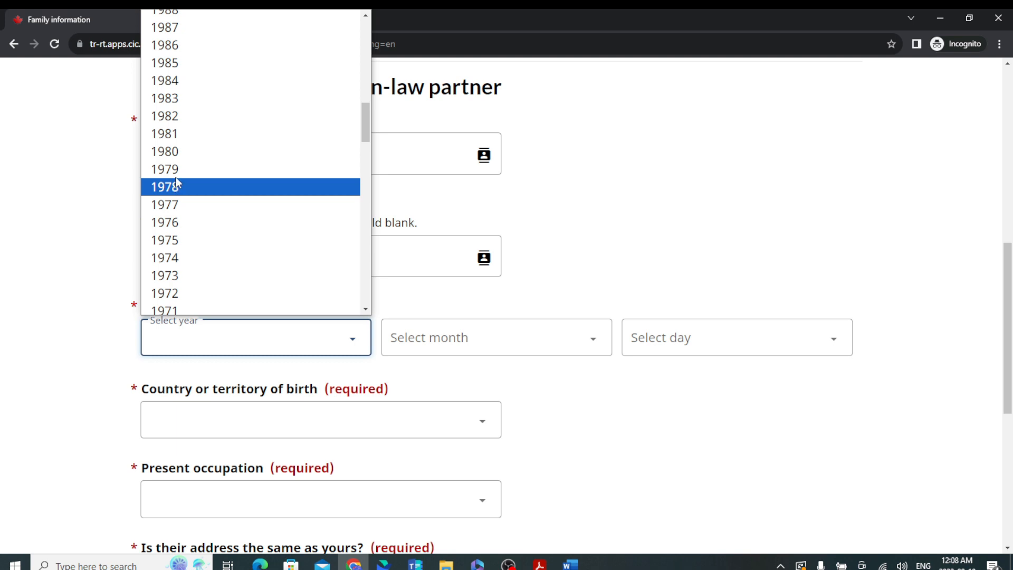
left_click(190, 222)
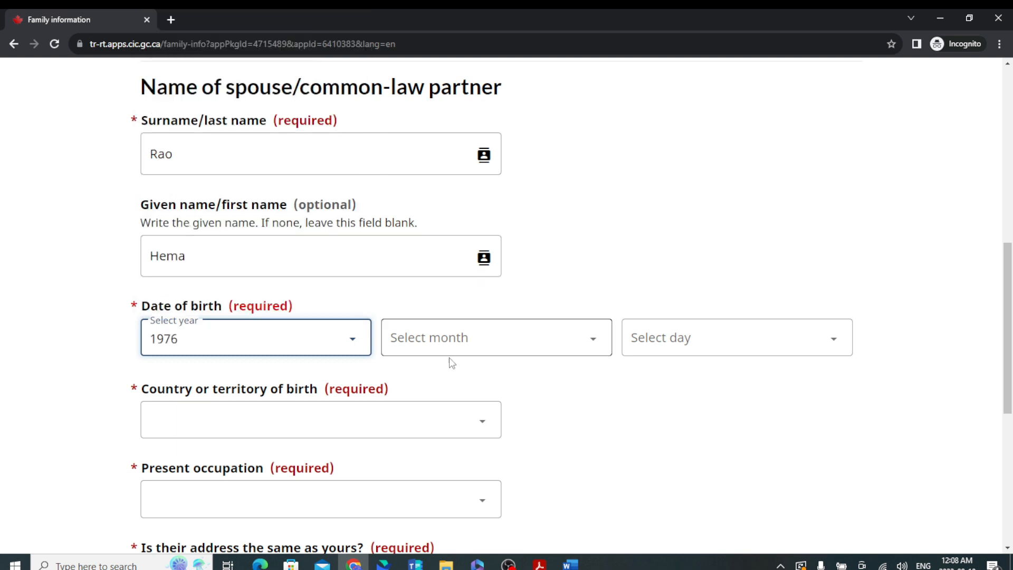
left_click(451, 340)
left_click(478, 111)
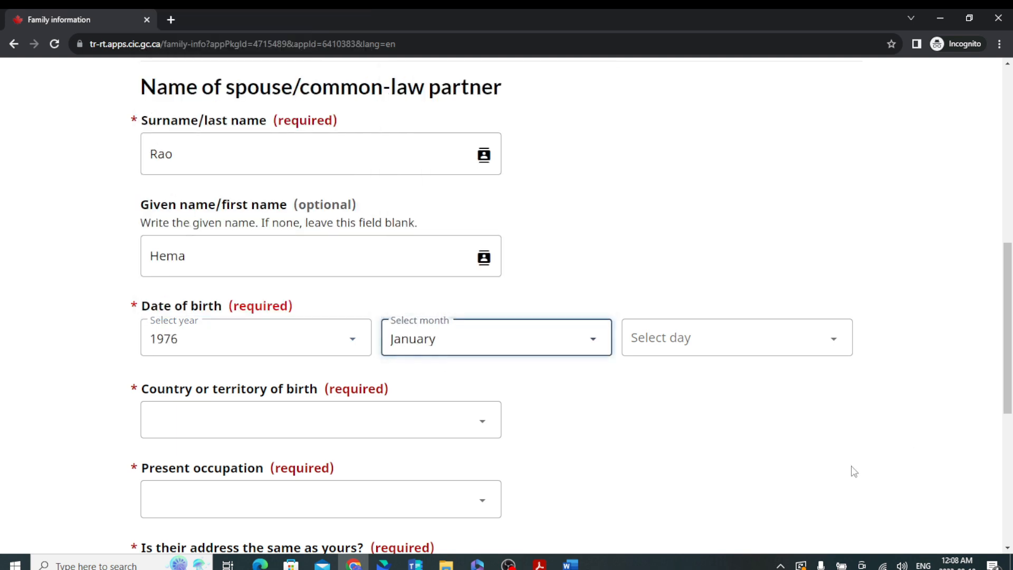
left_click(753, 339)
left_click(675, 39)
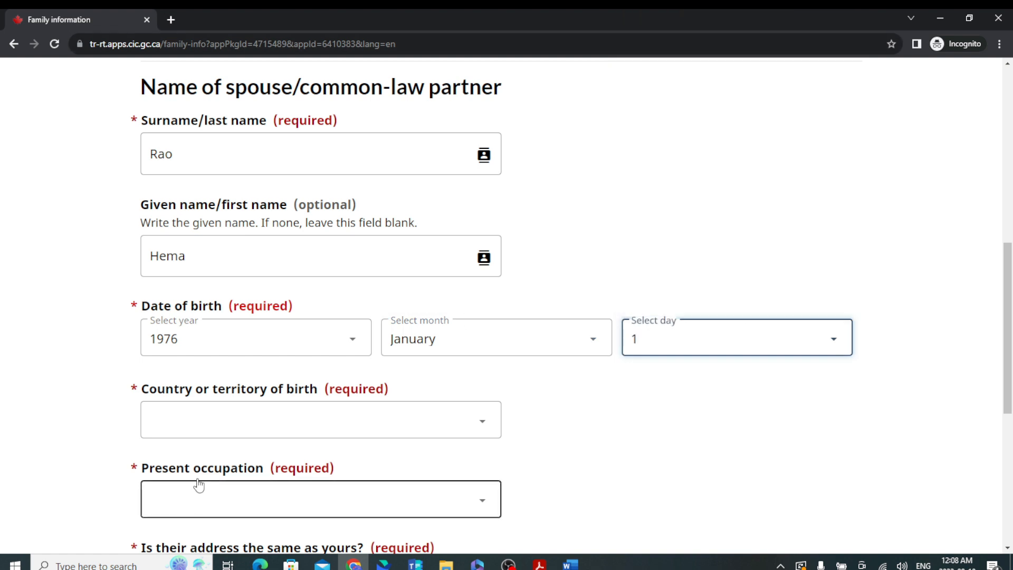
Set the spouse's country of birth to India.
scroll(199, 481, "down", 2)
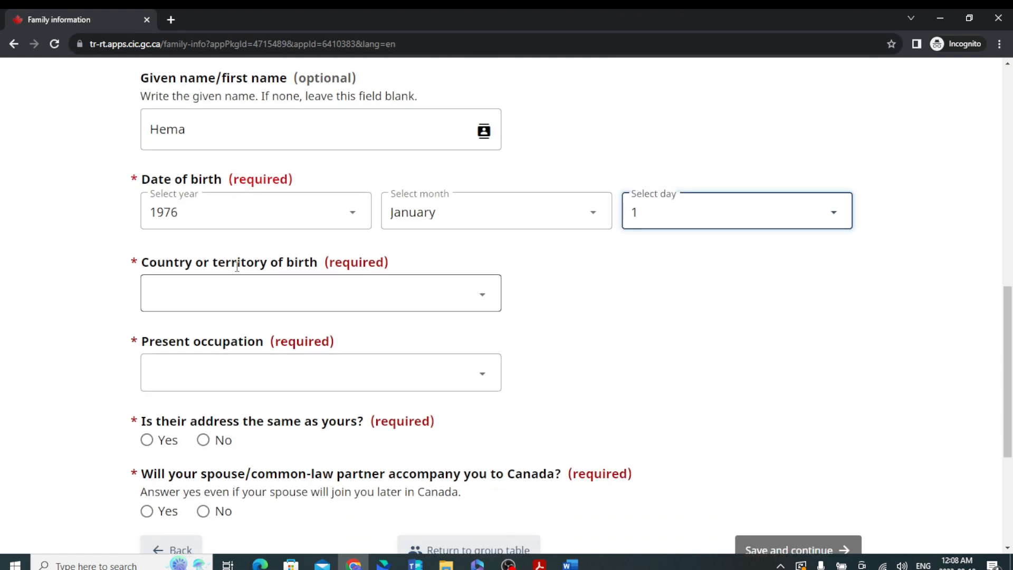
left_click(260, 294)
type("india")
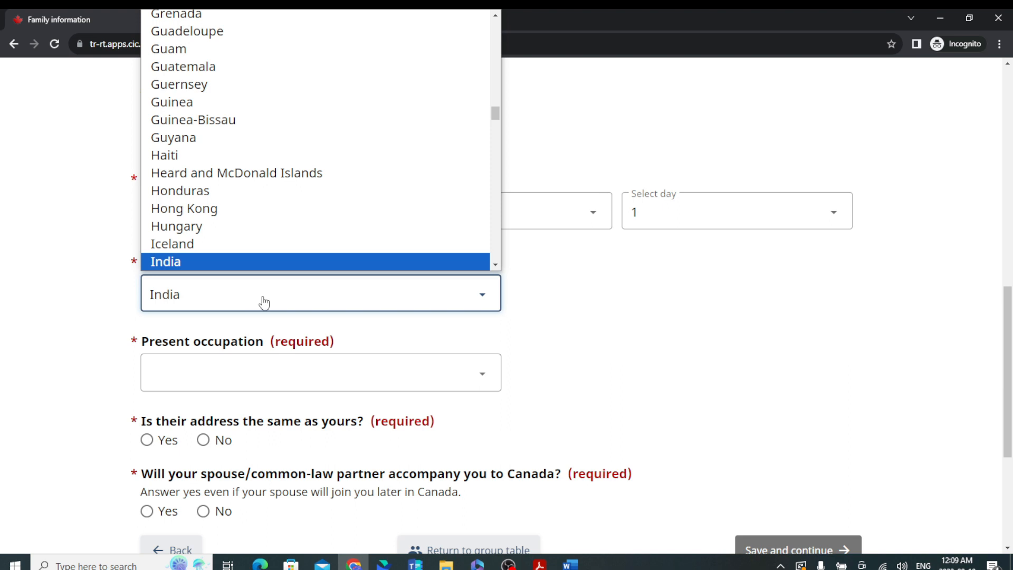
key("Return")
left_click(213, 378)
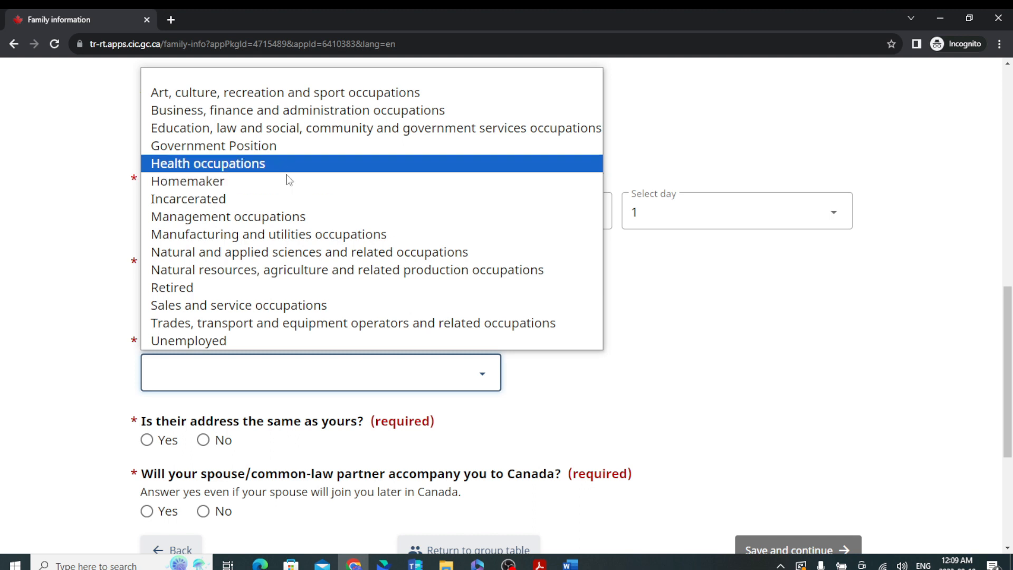
Choose Homemaker as the spouse's occupation and open the son's details on the Children page.
left_click(235, 182)
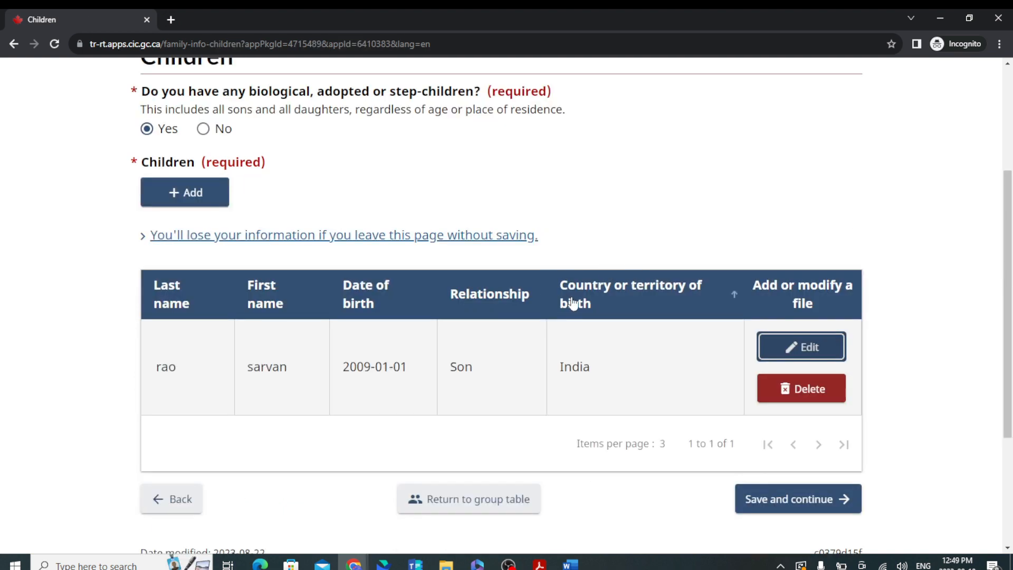
scroll(575, 301, "up", 3)
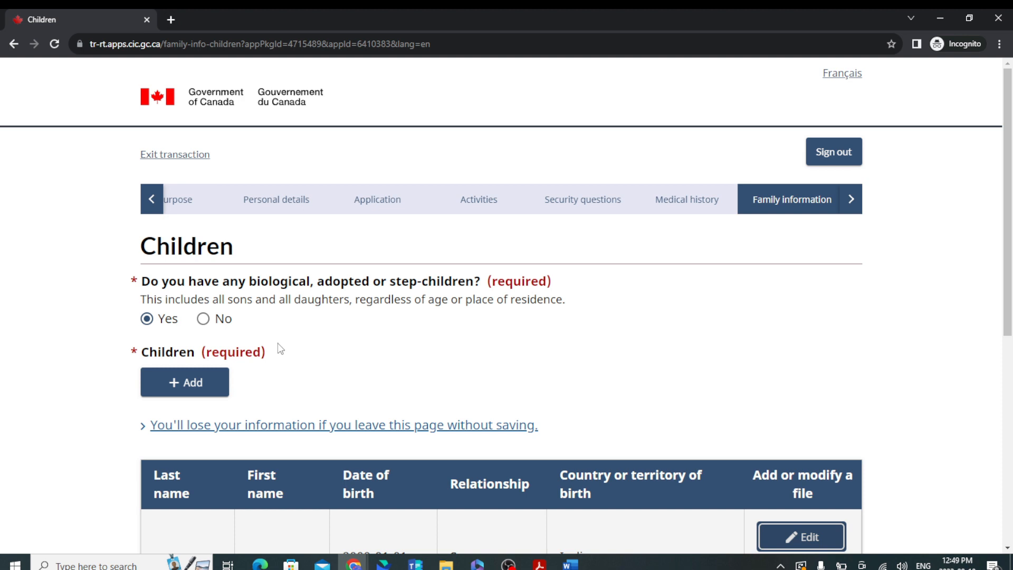
scroll(279, 348, "down", 2)
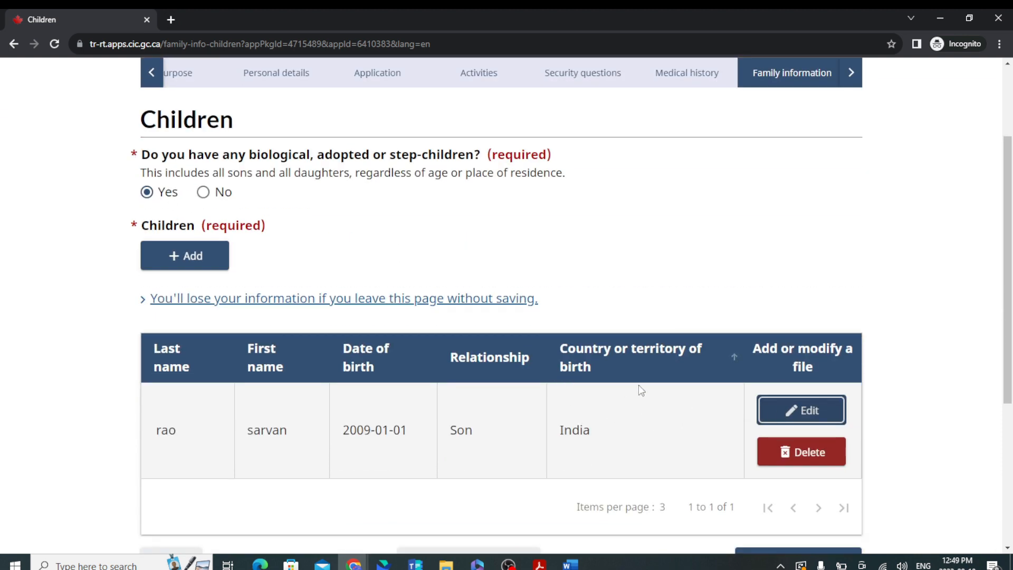
left_click(803, 411)
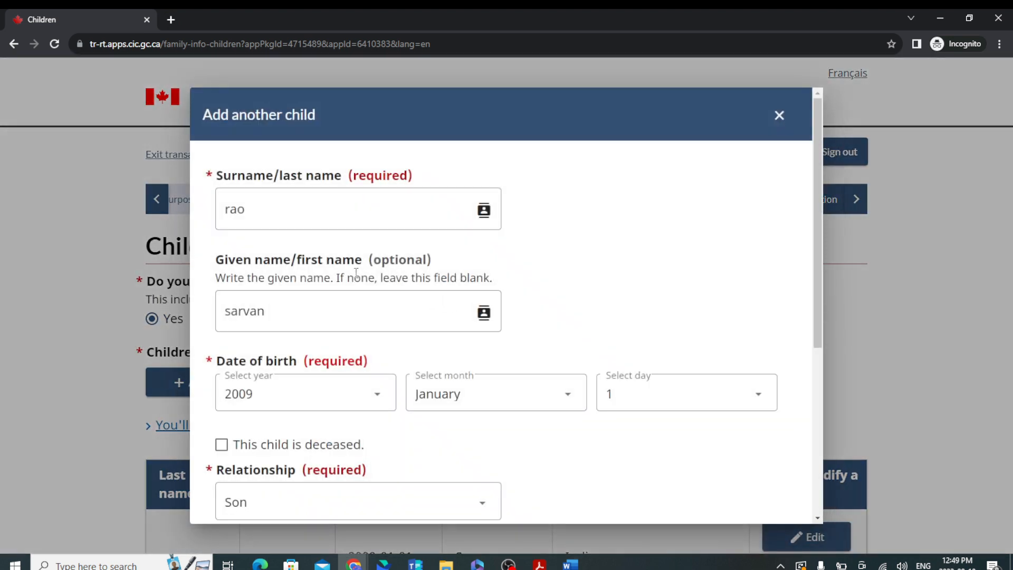
scroll(372, 369, "down", 2)
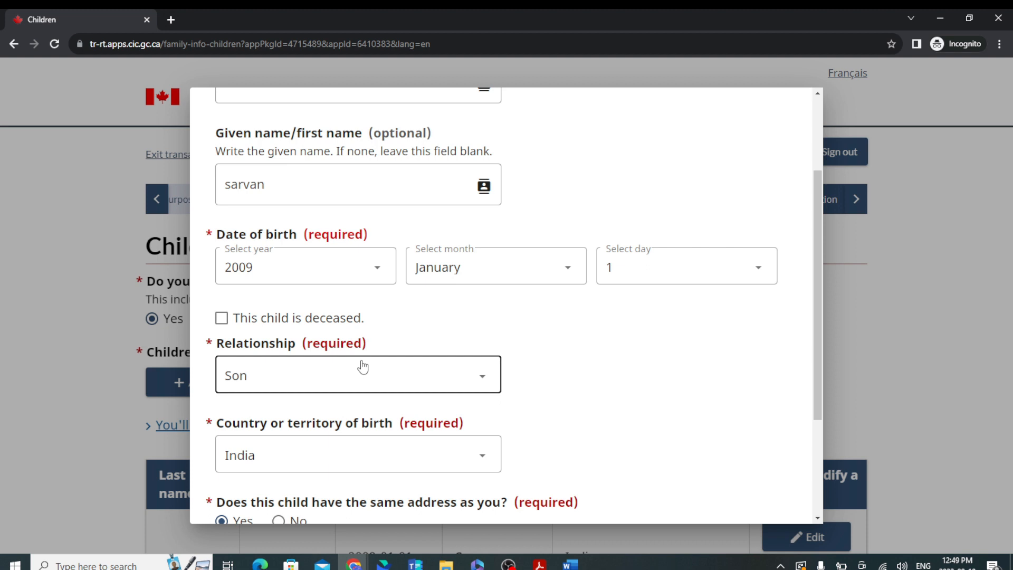
scroll(385, 443, "down", 2)
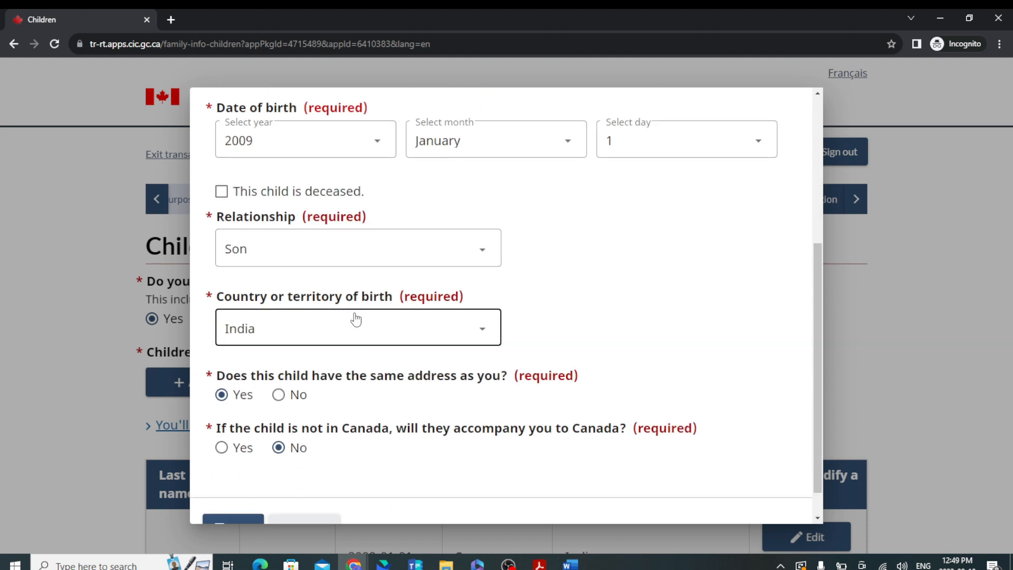
scroll(413, 357, "down", 1)
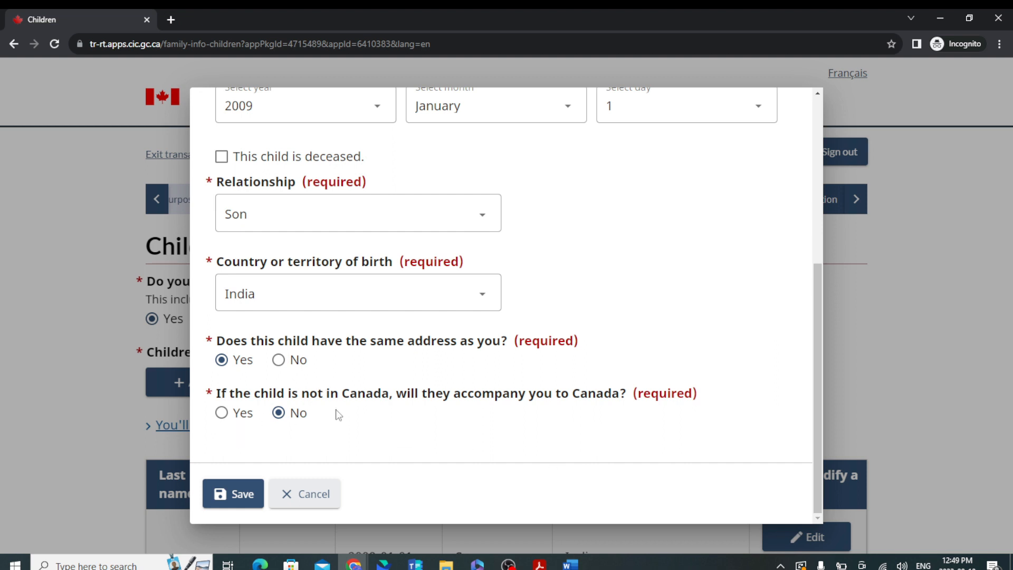
left_click(235, 492)
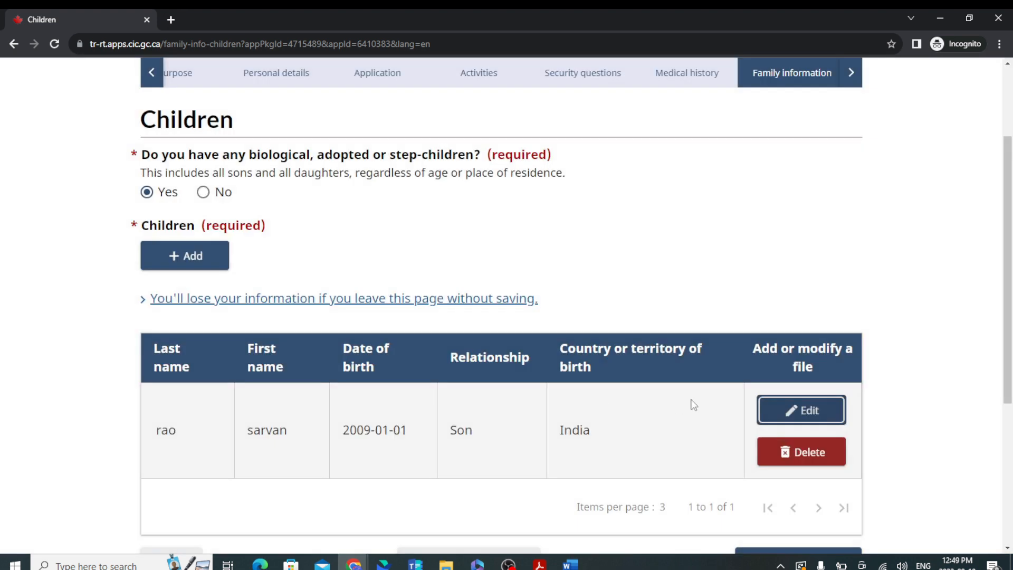
scroll(693, 405, "down", 5)
Save the children section and begin adding a parent on the parents page.
left_click(782, 309)
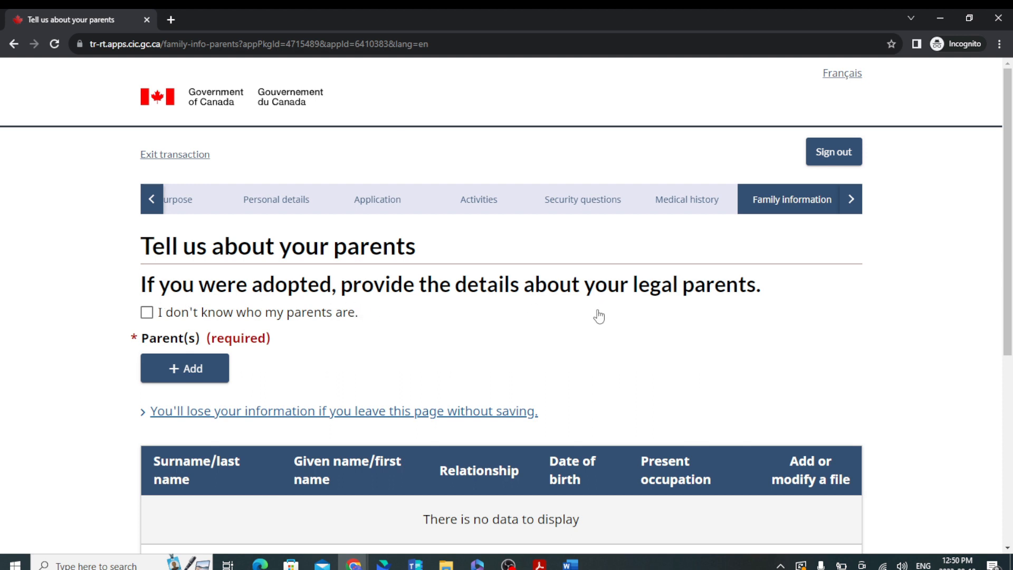
scroll(305, 348, "down", 5)
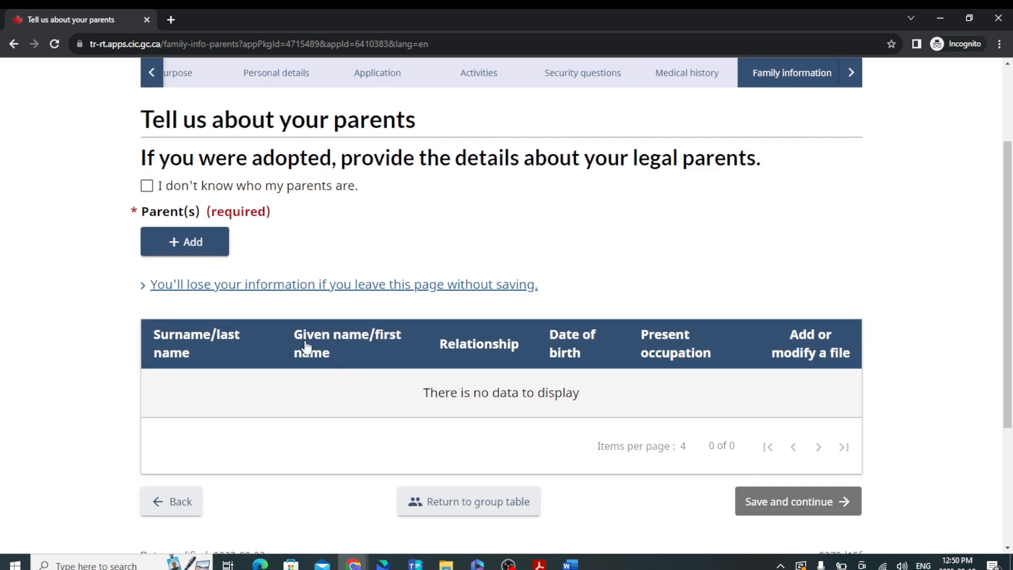
left_click(202, 126)
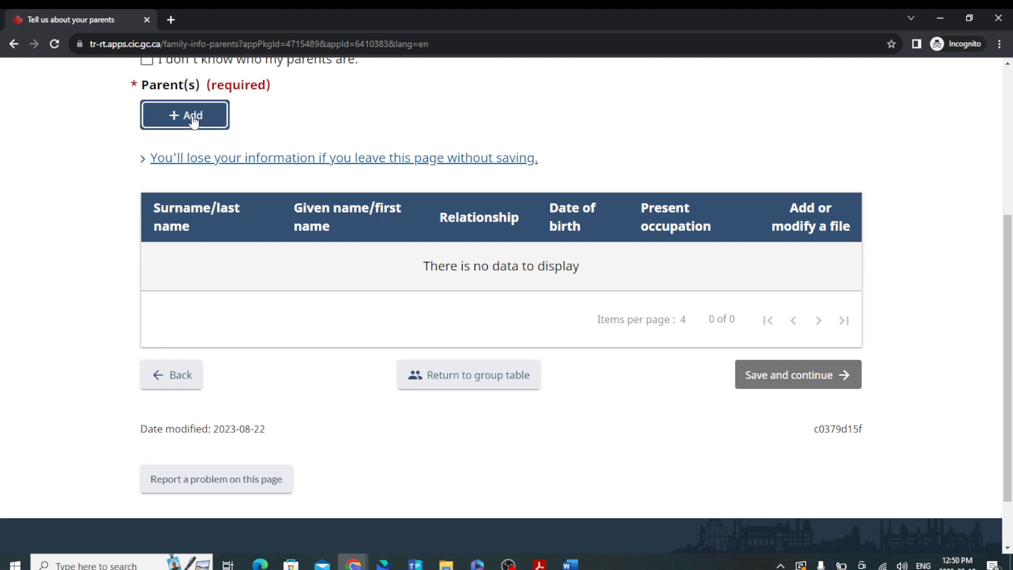
scroll(195, 129, "up", 2)
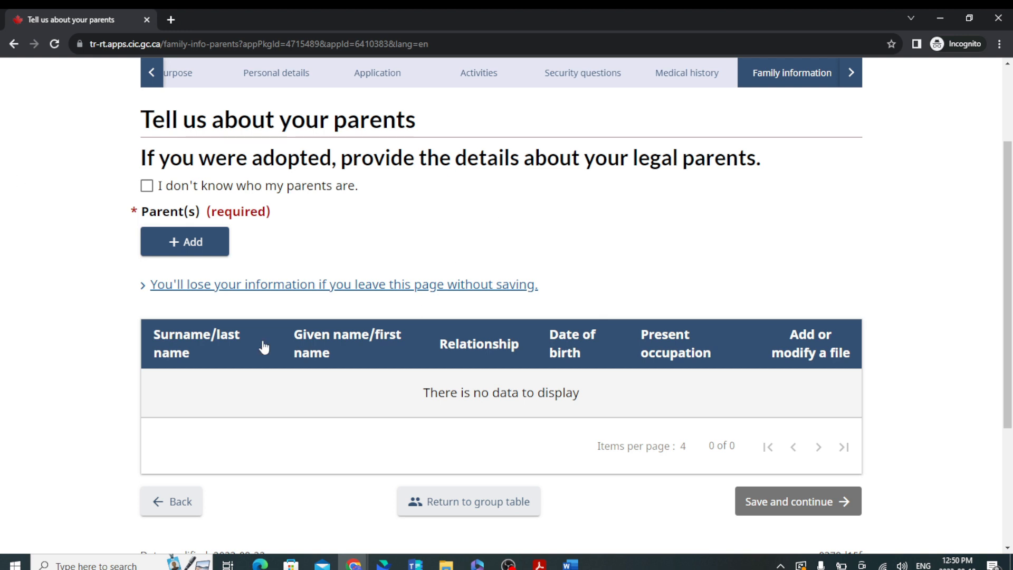
Add a new parent with the father's surname and given name, relationship Father.
left_click(184, 249)
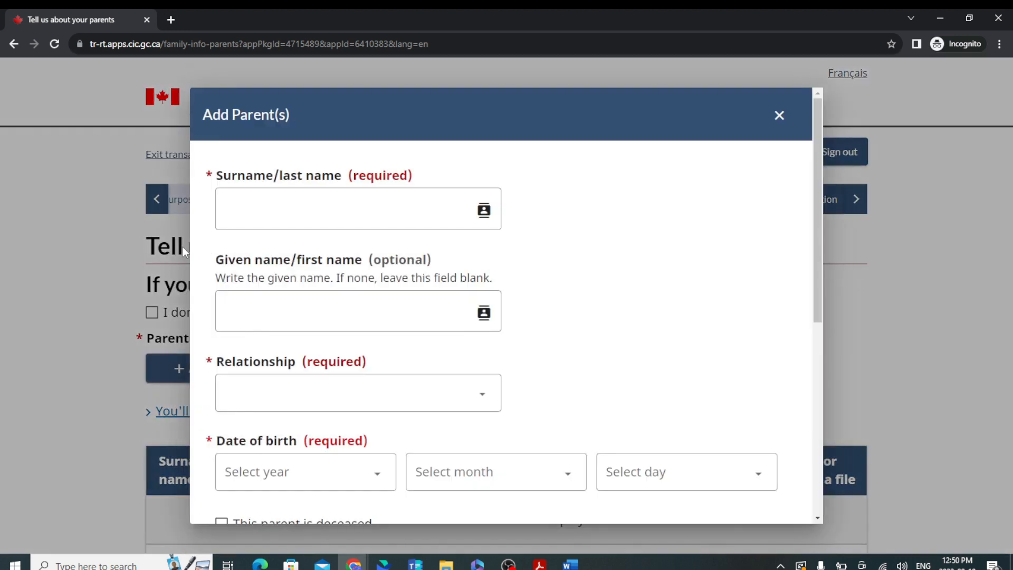
left_click(386, 214)
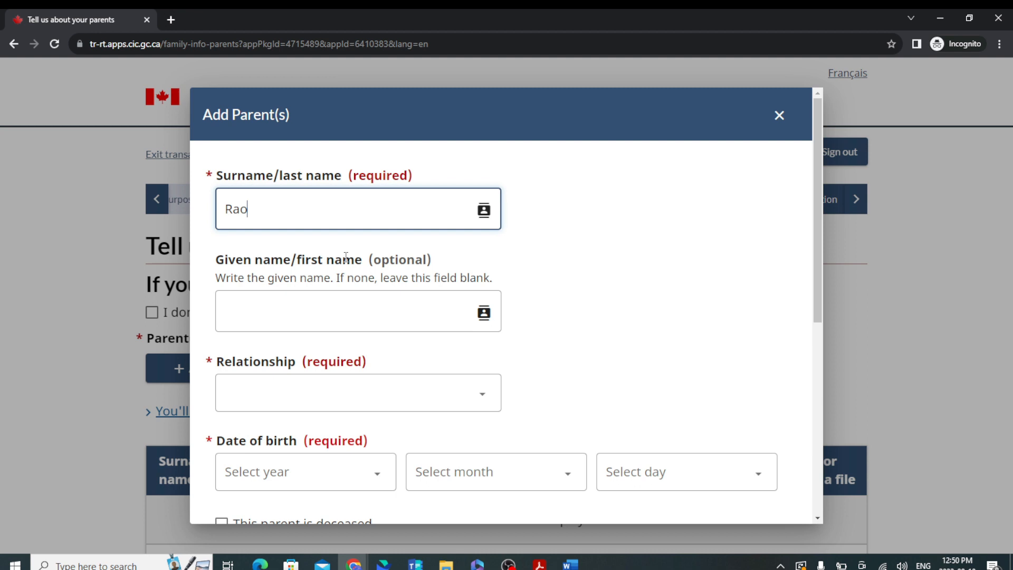
left_click(313, 318)
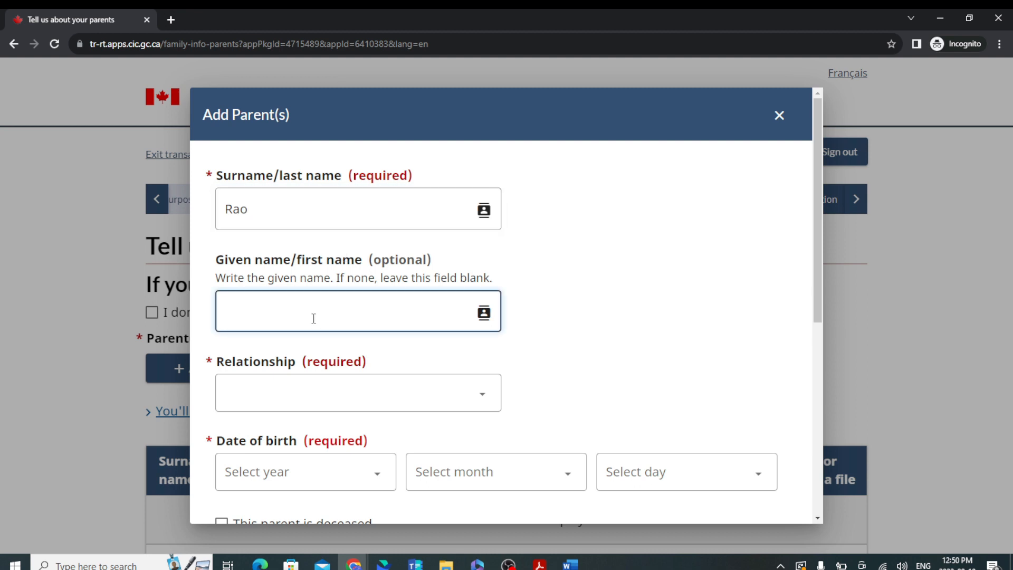
left_click(318, 401)
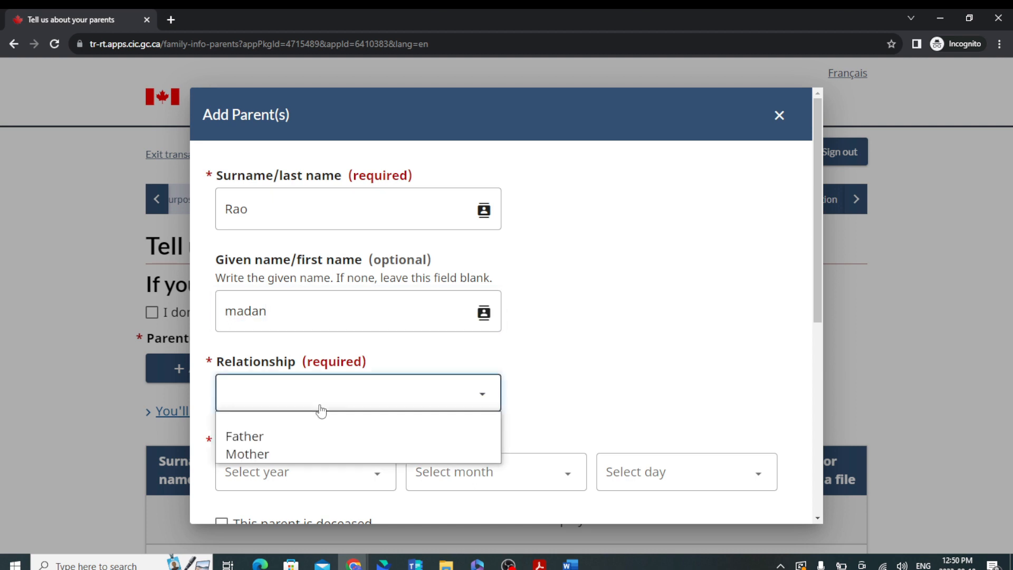
left_click(333, 440)
scroll(323, 293, "down", 3)
left_click(323, 294)
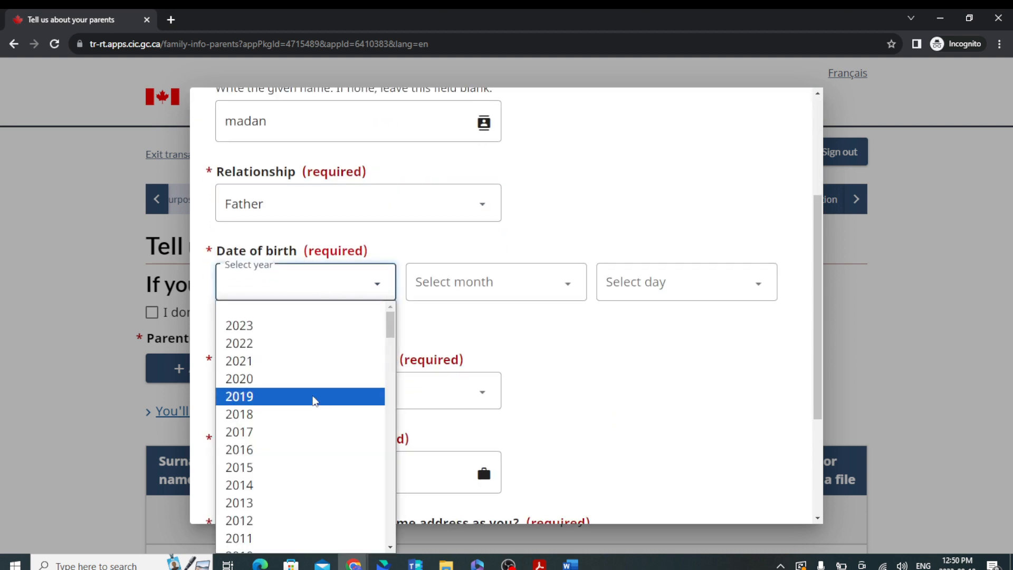
scroll(317, 470, "down", 20)
scroll(319, 464, "up", 10)
left_click(283, 319)
left_click(506, 284)
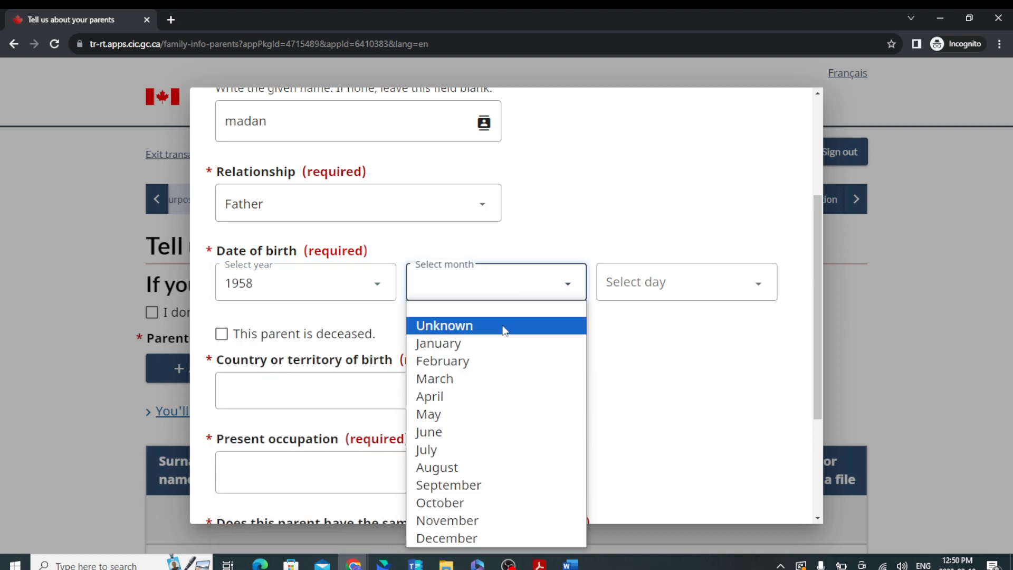
left_click(495, 342)
left_click(690, 292)
left_click(635, 343)
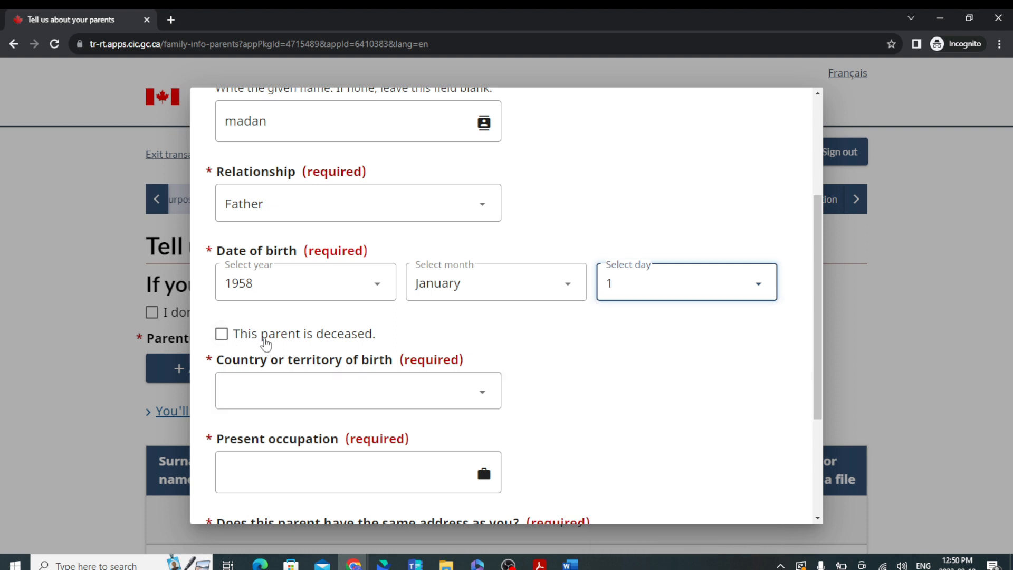
Set his country of birth to India and present occupation to Retired.
left_click(320, 405)
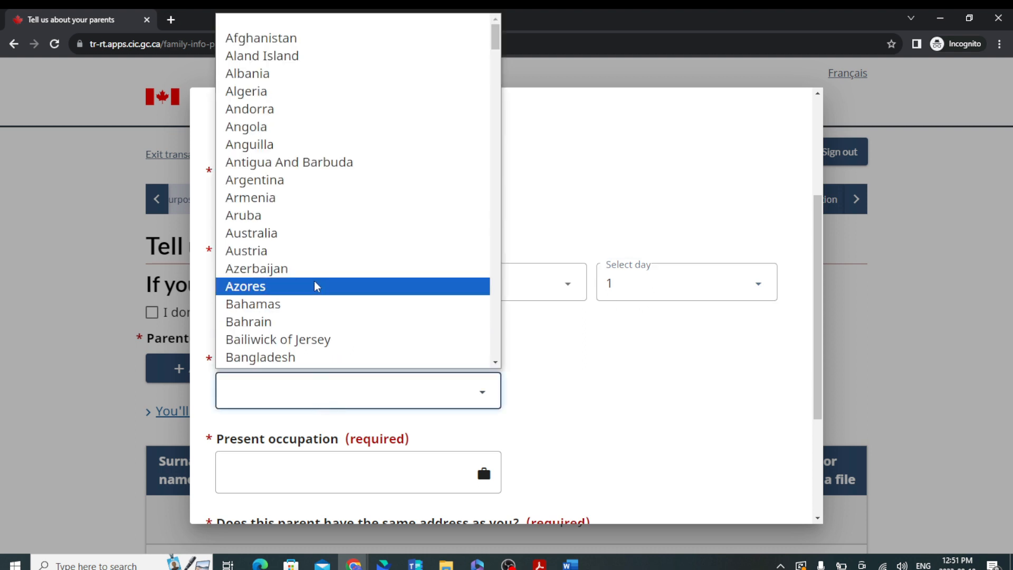
type("in")
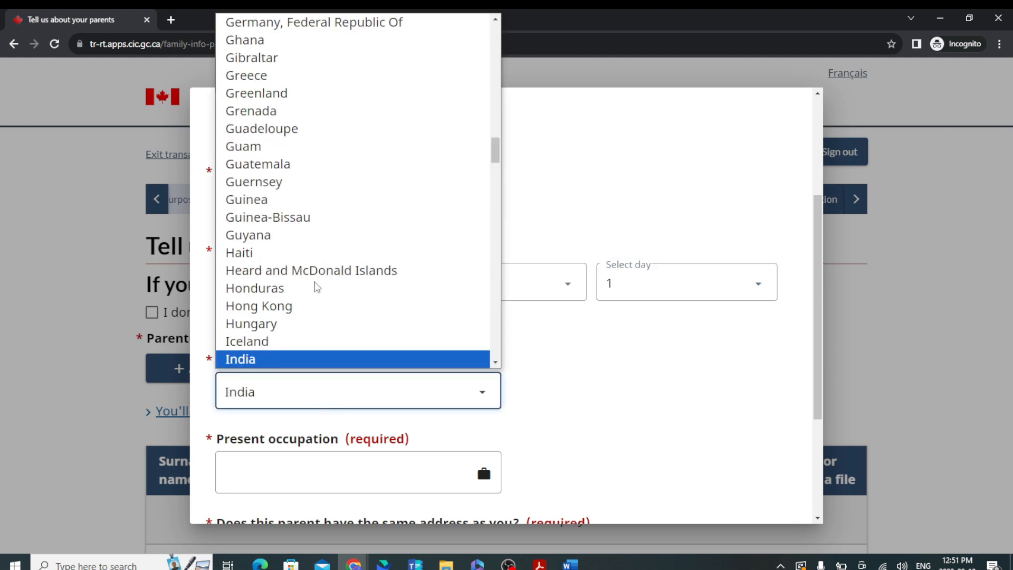
key("Return")
scroll(422, 464, "down", 3)
left_click(363, 290)
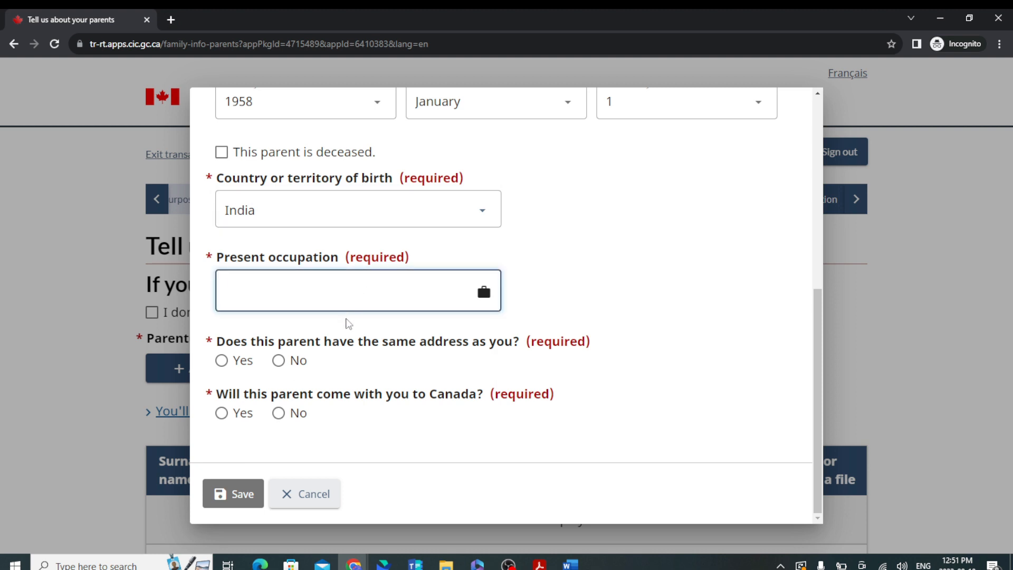
type("Retired")
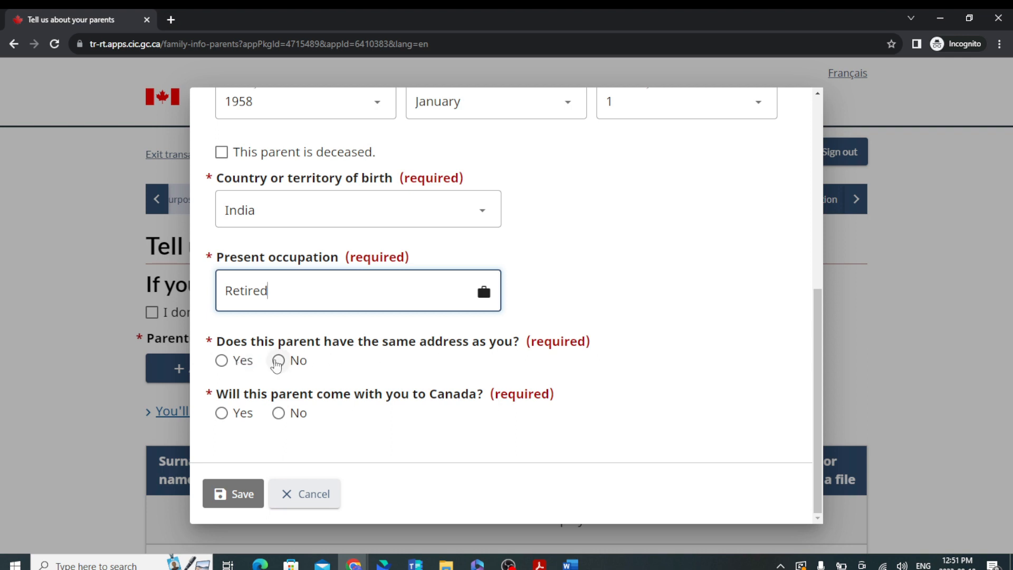
Answer Yes to sharing the applicant's address and No to coming to Canada.
left_click(277, 360)
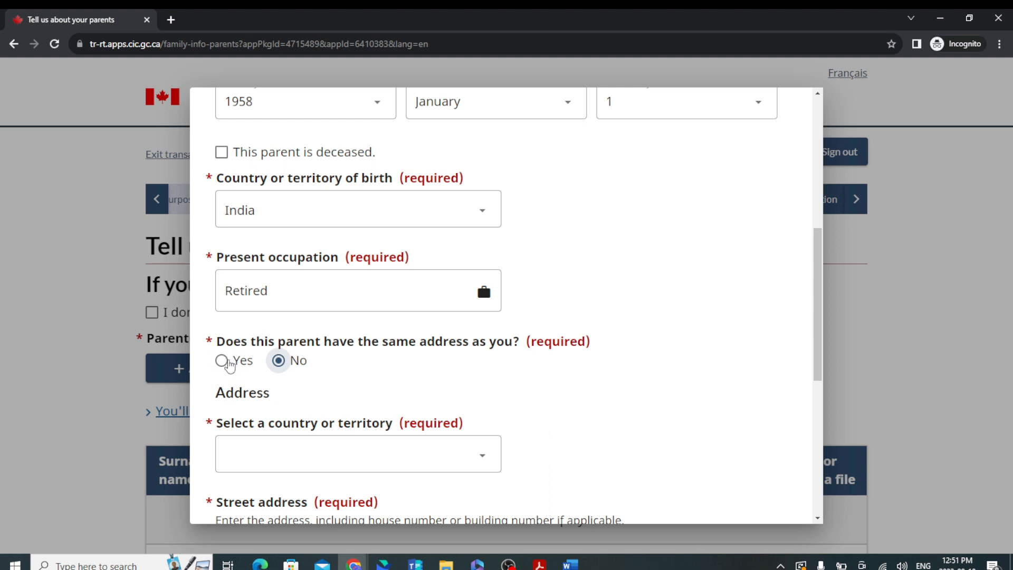
left_click(228, 363)
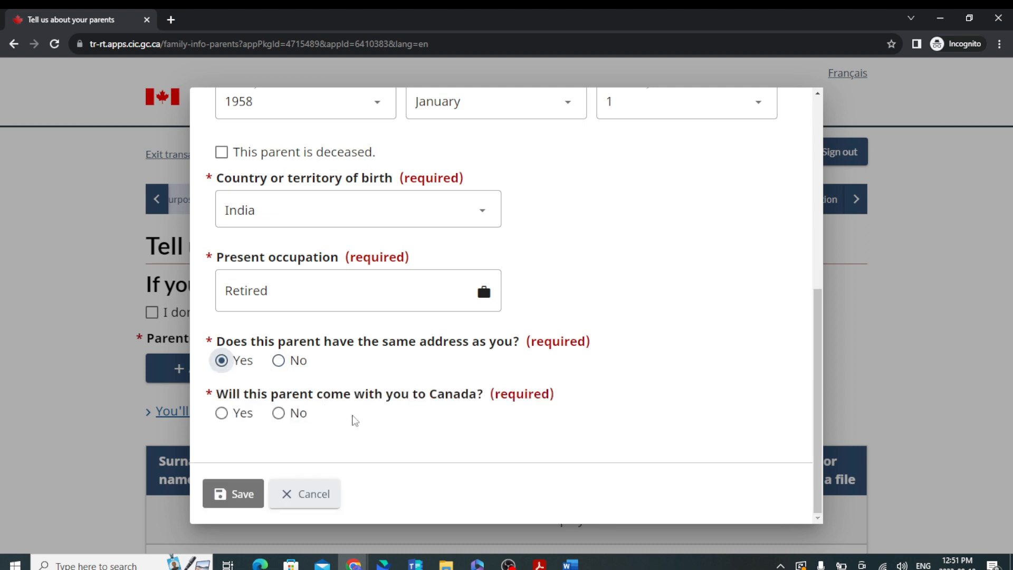
left_click(284, 416)
scroll(396, 287, "up", 6)
Save the father's entry and add the mother with her surname, given name and relationship Mother.
scroll(420, 267, "down", 5)
scroll(397, 338, "down", 3)
left_click(221, 494)
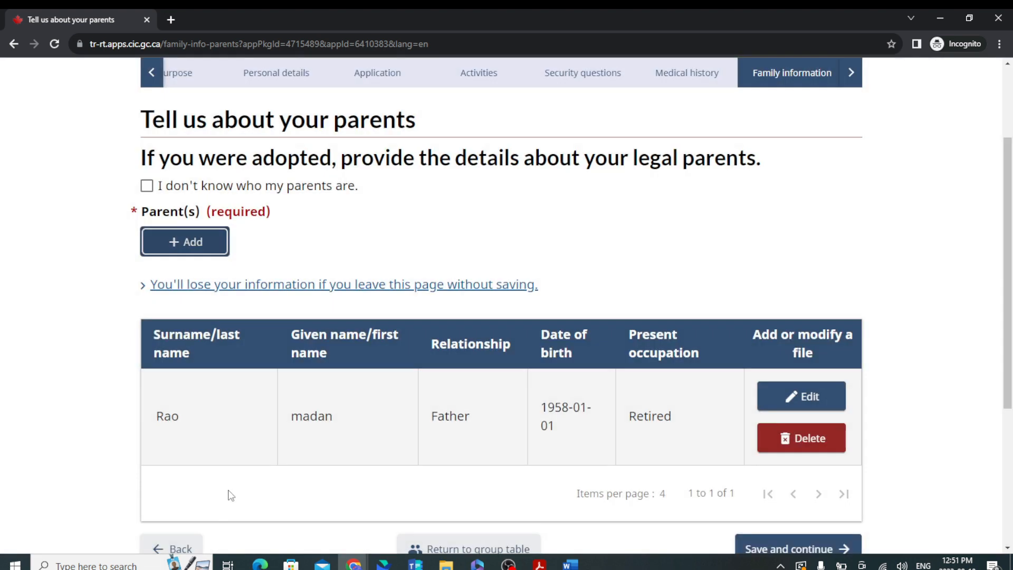
left_click(190, 245)
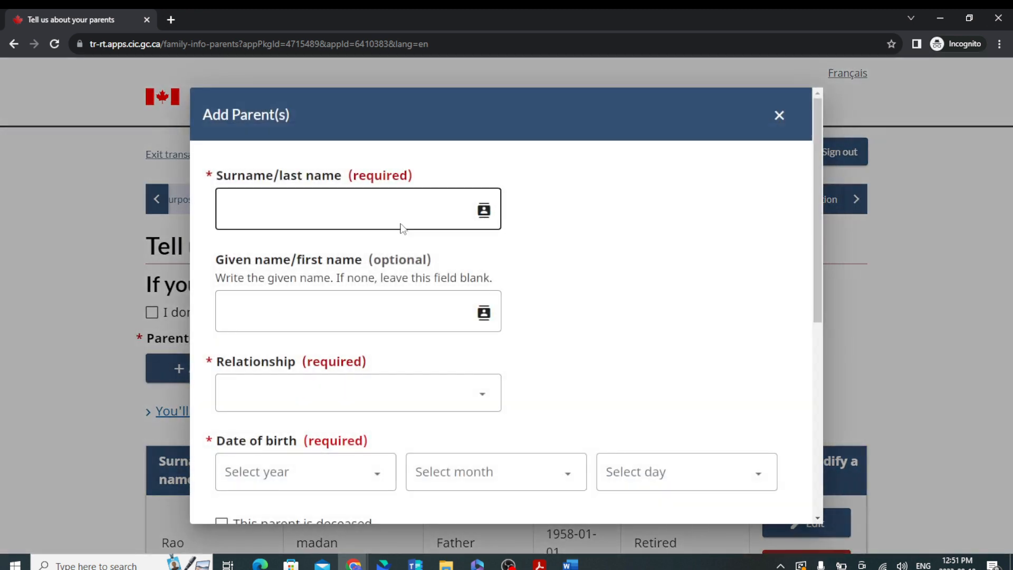
left_click(371, 211)
left_click(353, 311)
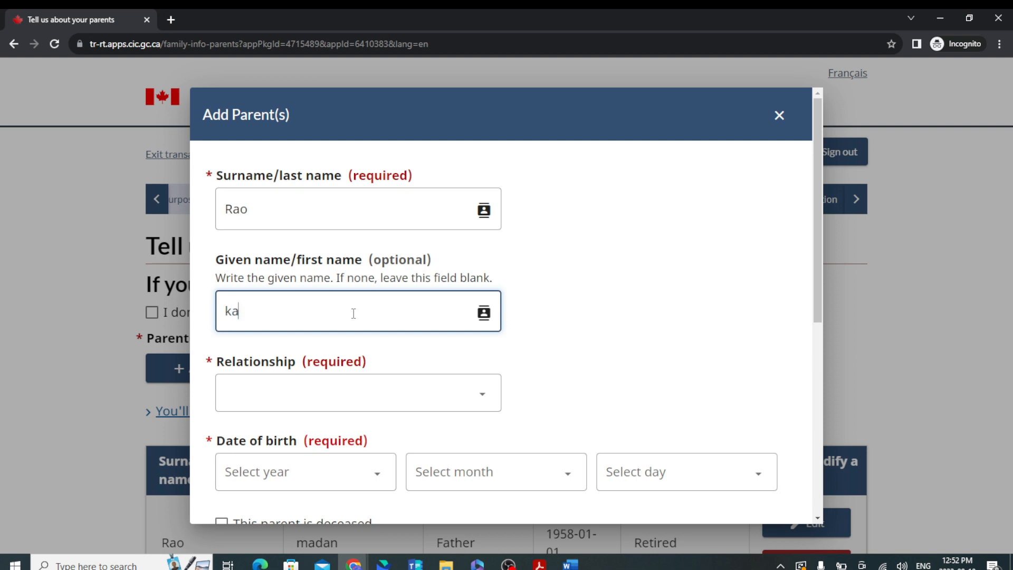
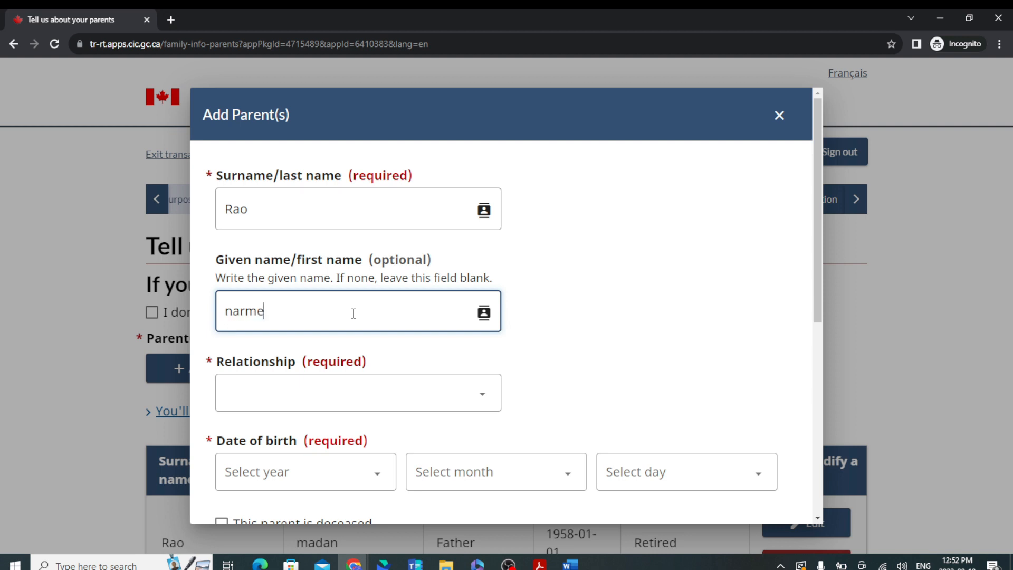
left_click(324, 398)
left_click(328, 453)
left_click(332, 474)
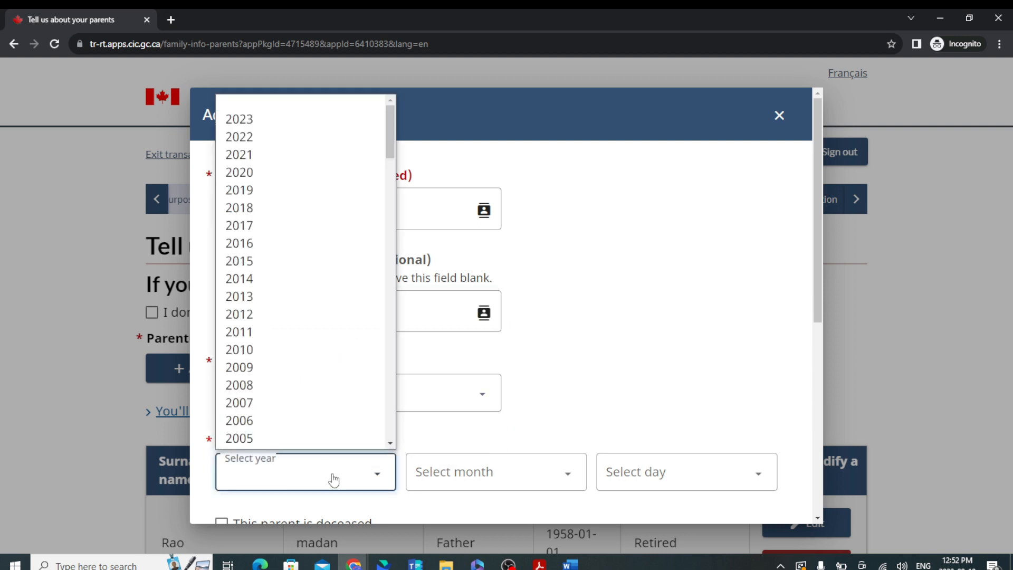
scroll(311, 378, "down", 20)
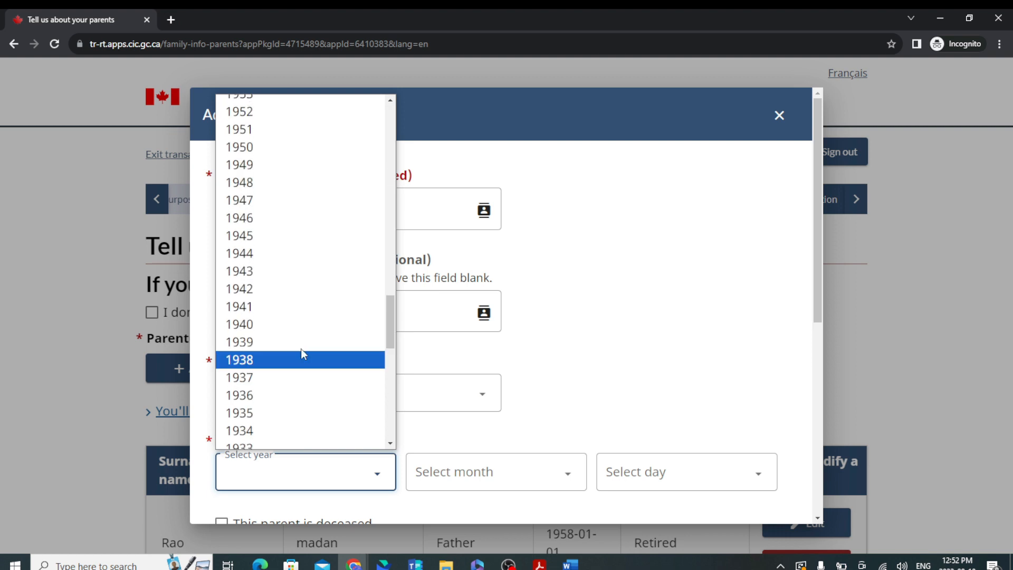
scroll(279, 222, "up", 10)
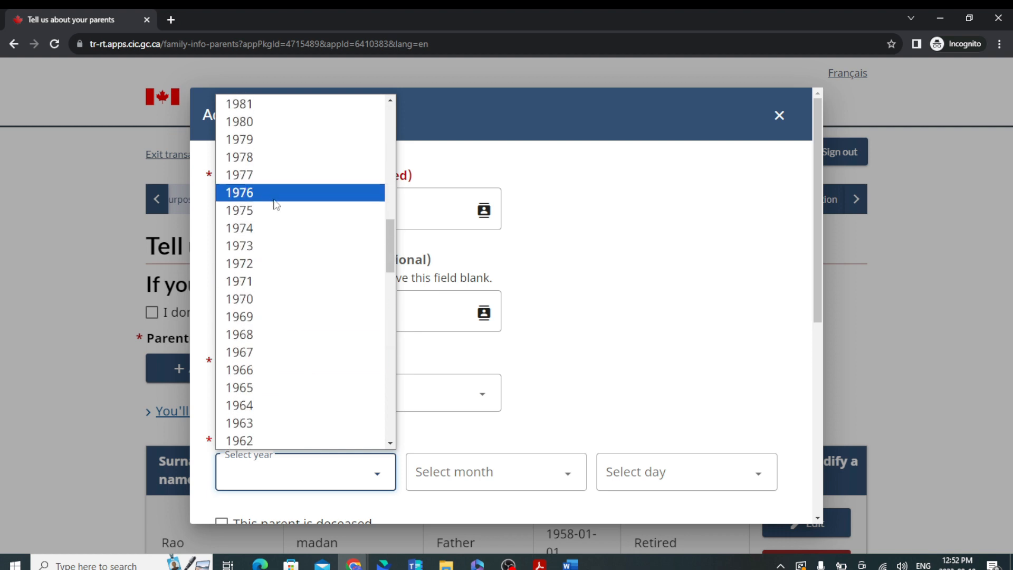
left_click(271, 154)
left_click(312, 484)
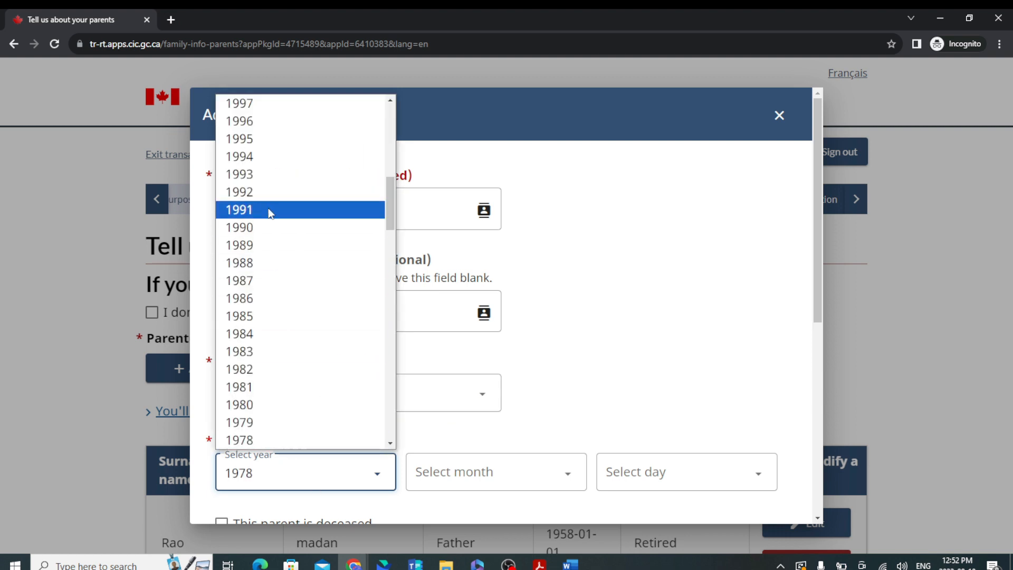
scroll(266, 253, "down", 5)
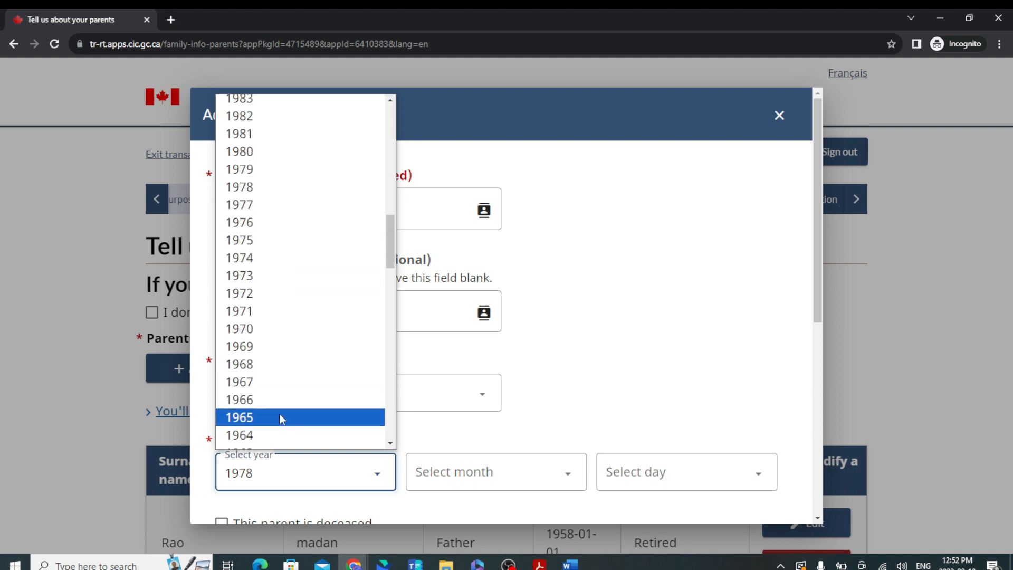
left_click(280, 434)
left_click(481, 475)
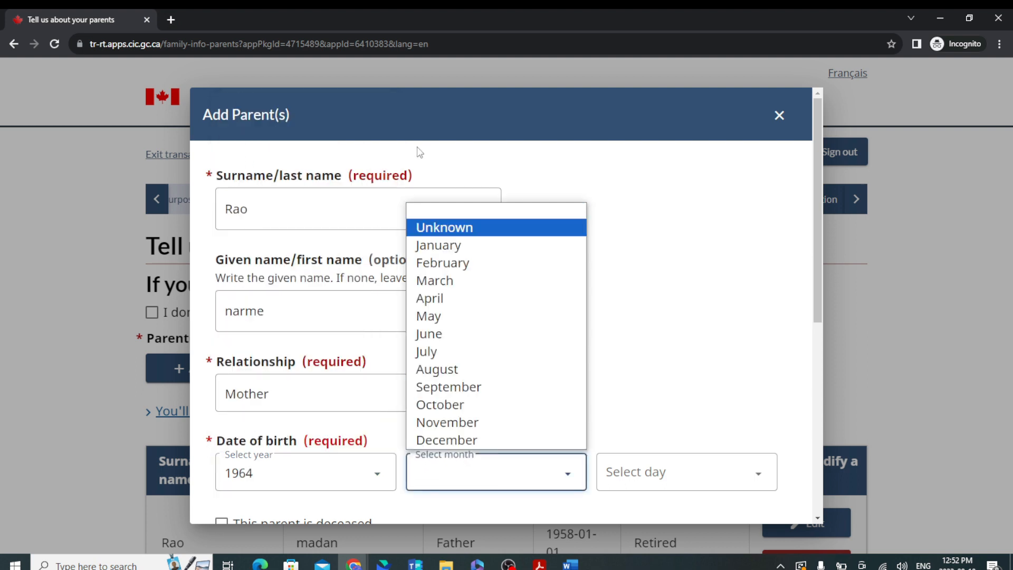
left_click(474, 243)
left_click(723, 463)
left_click(635, 141)
scroll(294, 260, "down", 5)
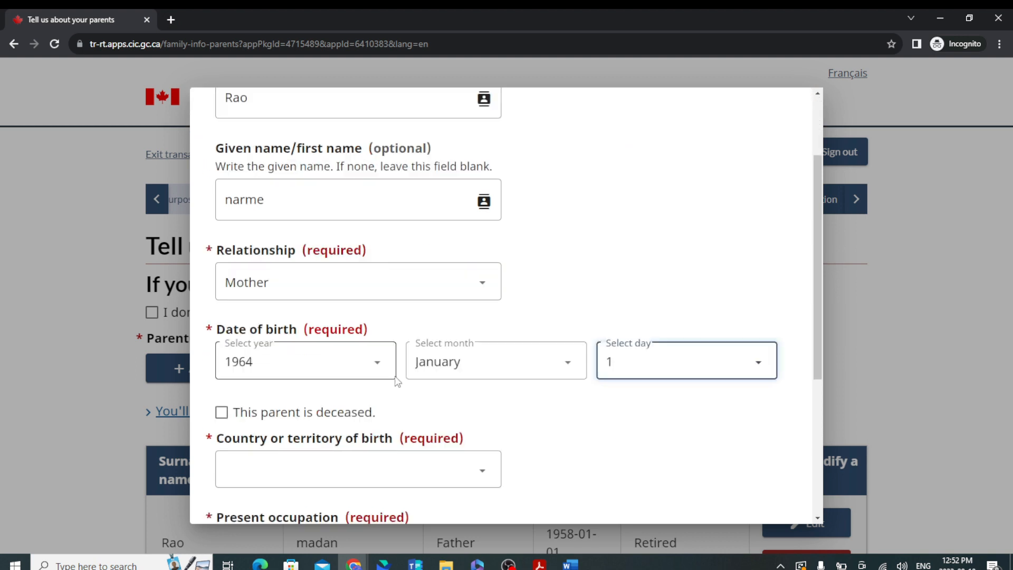
Give her country of birth India, occupation Retired, same address Yes, not coming to Canada.
left_click(303, 326)
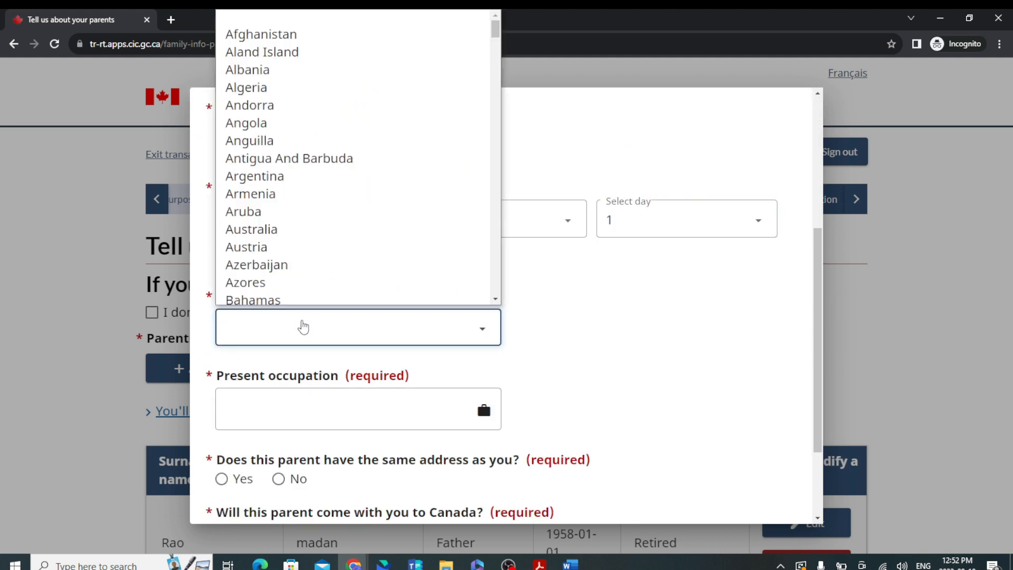
type("india")
key("Return")
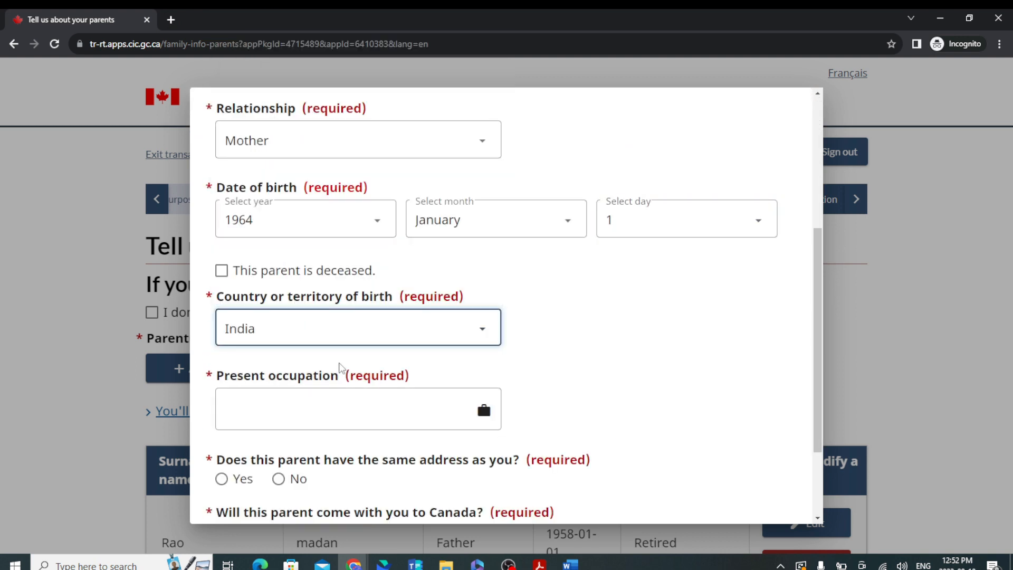
left_click(366, 417)
type("Retired")
scroll(357, 420, "down", 3)
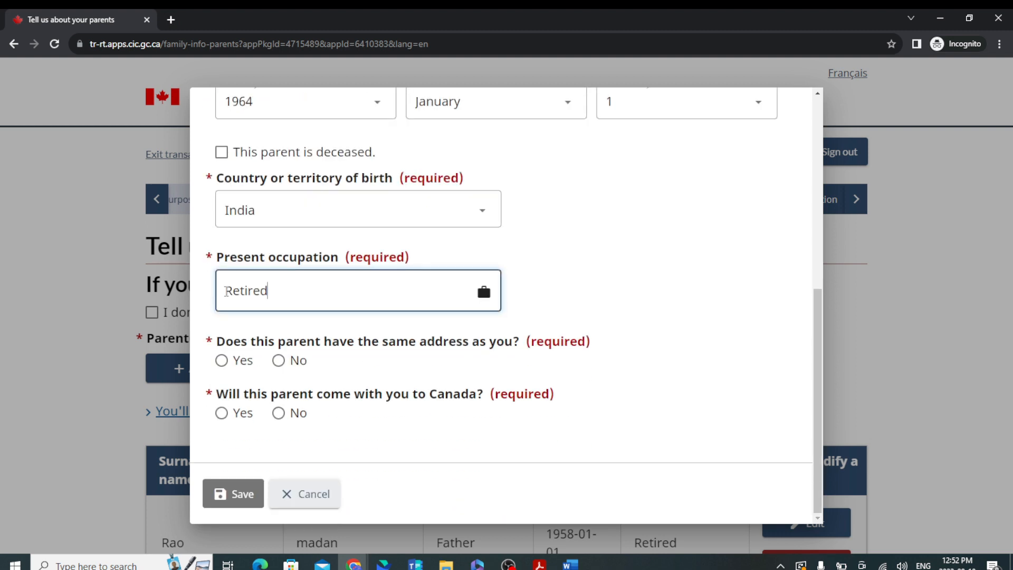
left_click(222, 360)
left_click(278, 413)
Save the mother's entry and save the parents page to continue.
left_click(235, 493)
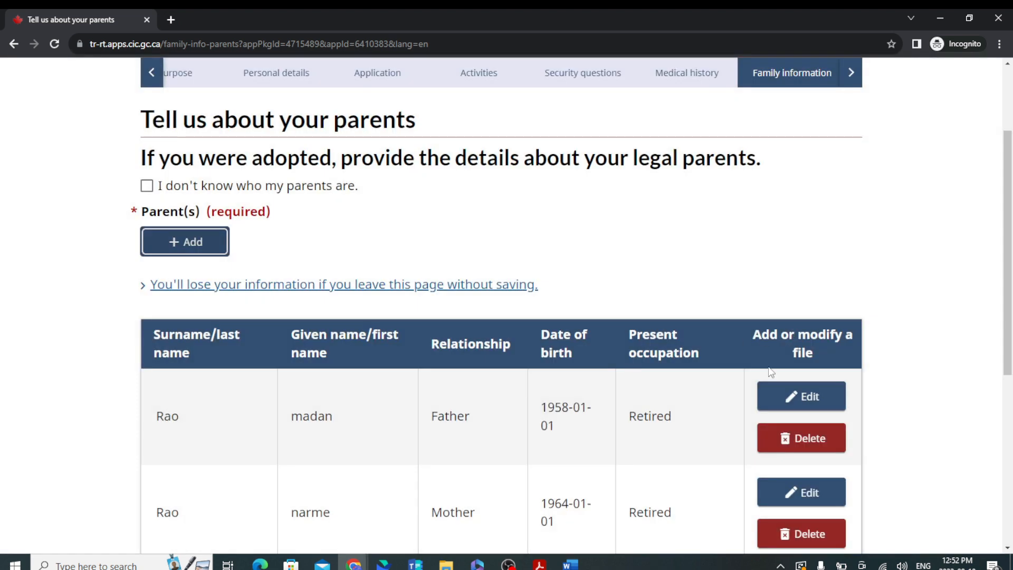
scroll(490, 333, "down", 3)
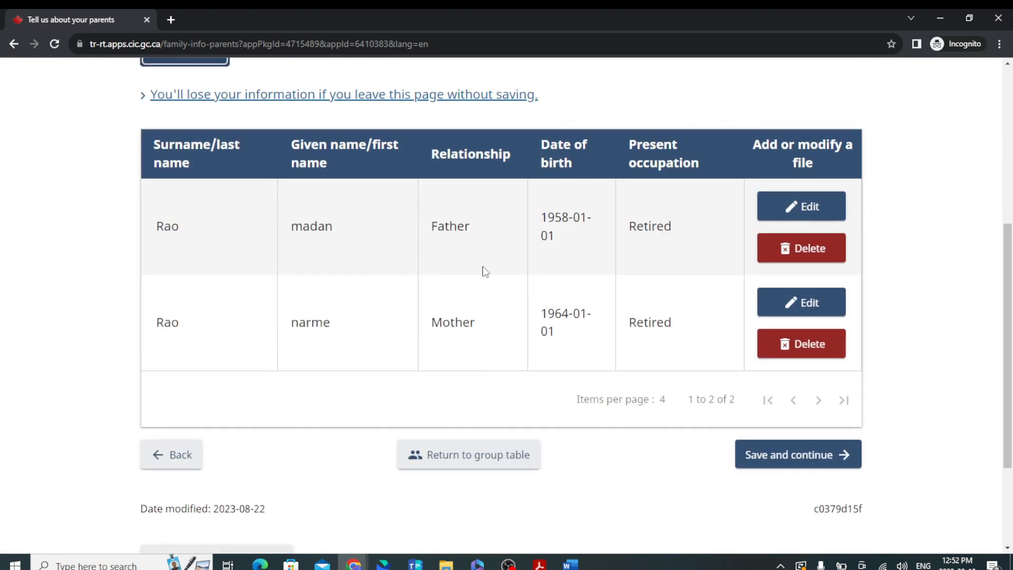
left_click(785, 465)
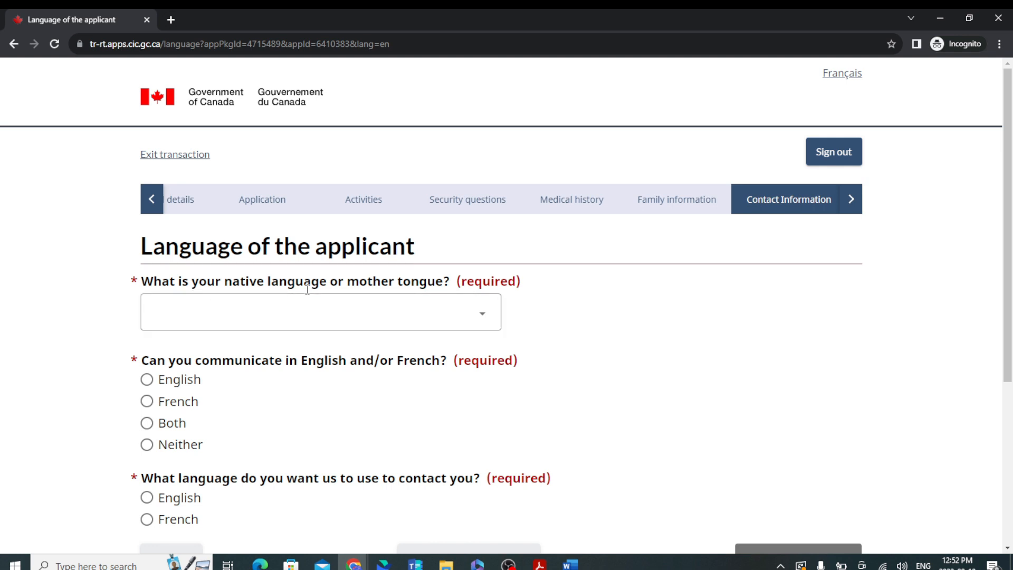
Set the applicant's native language to Hindi.
left_click(420, 322)
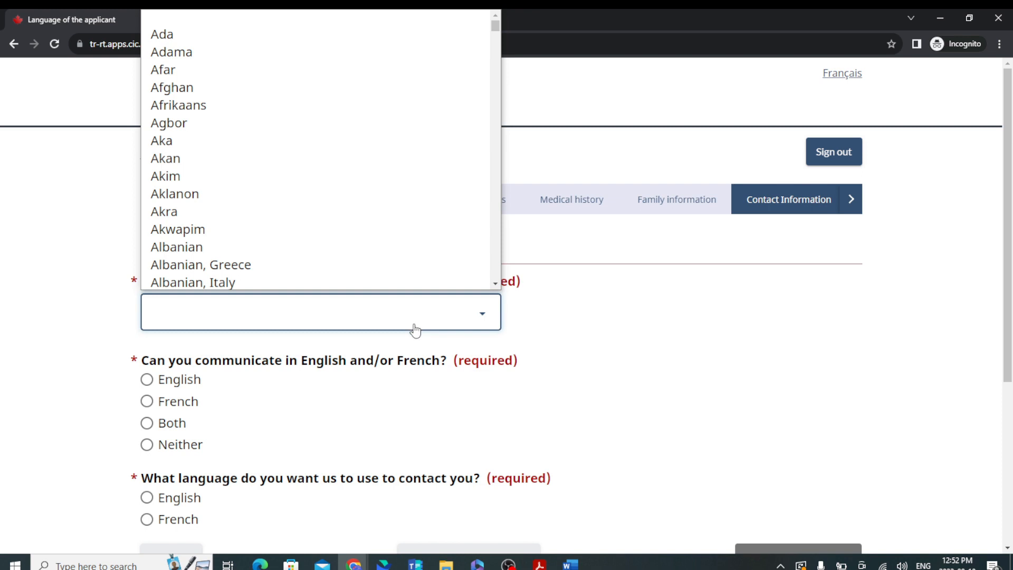
scroll(220, 86, "down", 15)
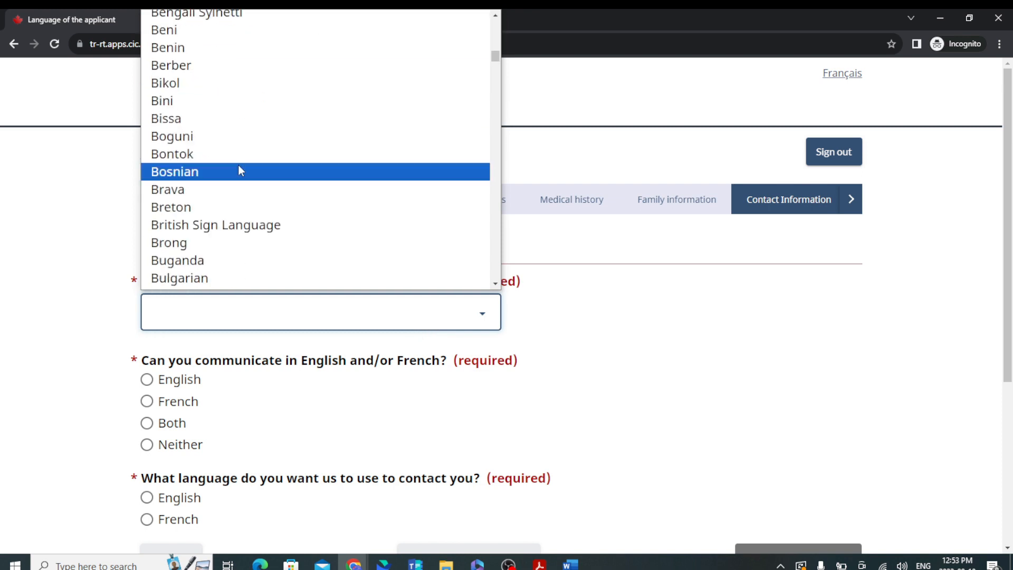
type("hin")
key("Return")
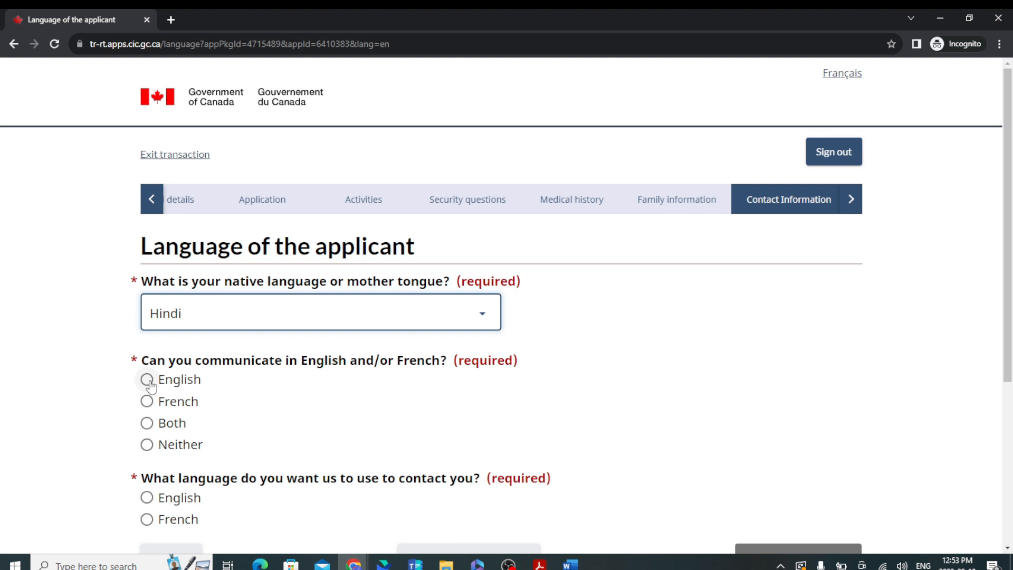
Answer that the applicant speaks neither English nor French, choose English for contact, and save.
left_click(148, 444)
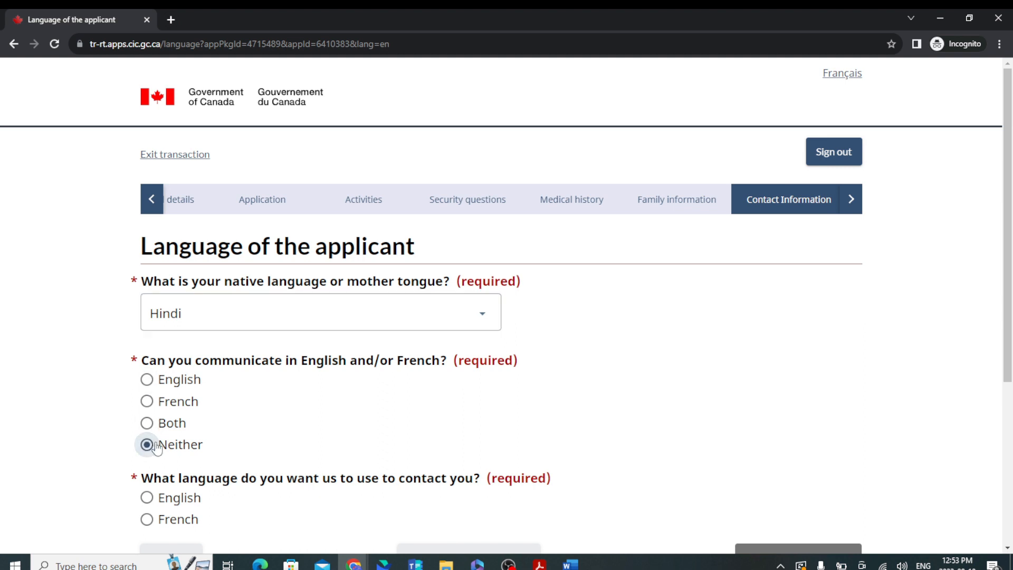
scroll(419, 420, "down", 2)
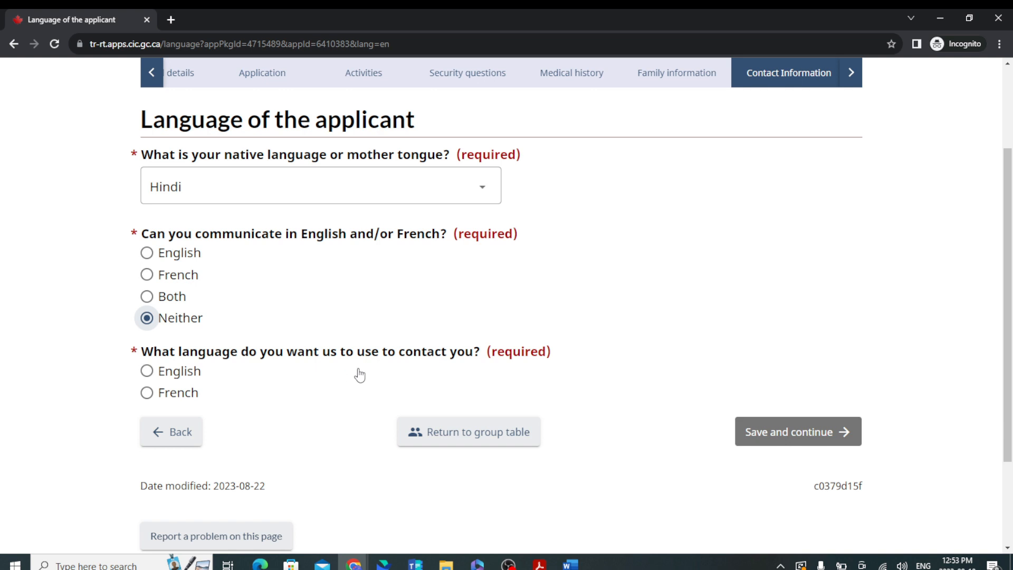
left_click(152, 374)
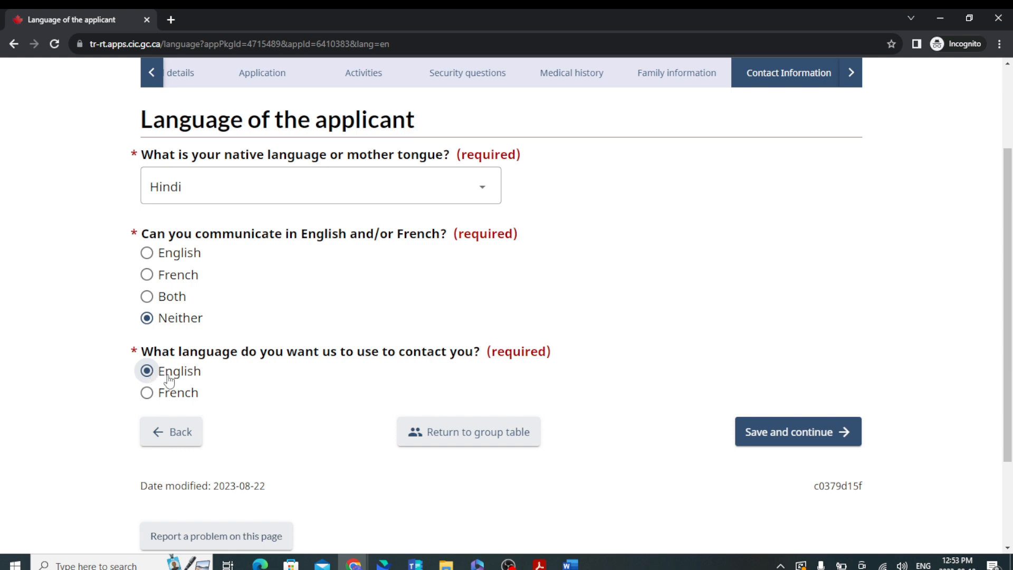
left_click(771, 433)
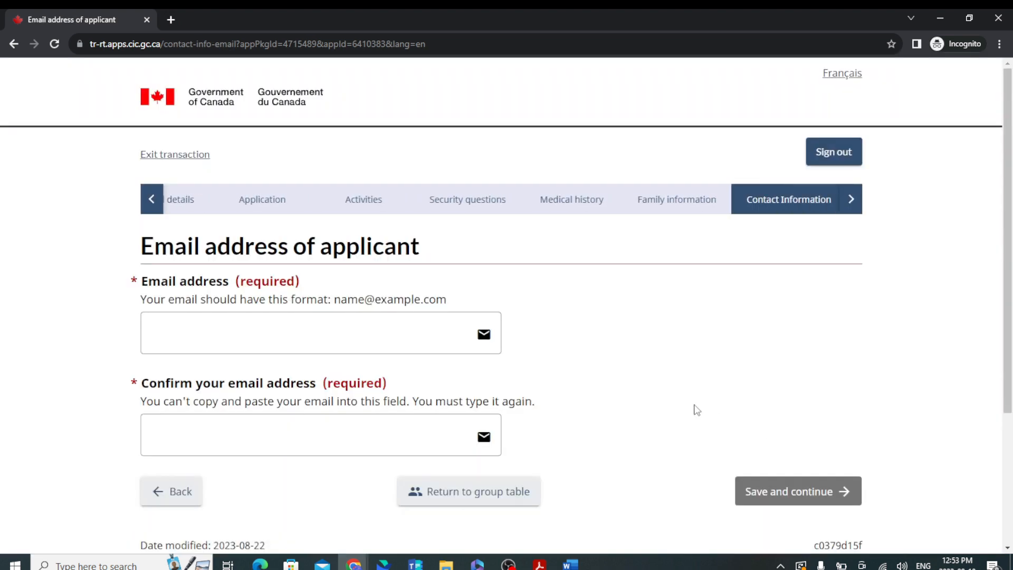
left_click(239, 325)
left_click(246, 338)
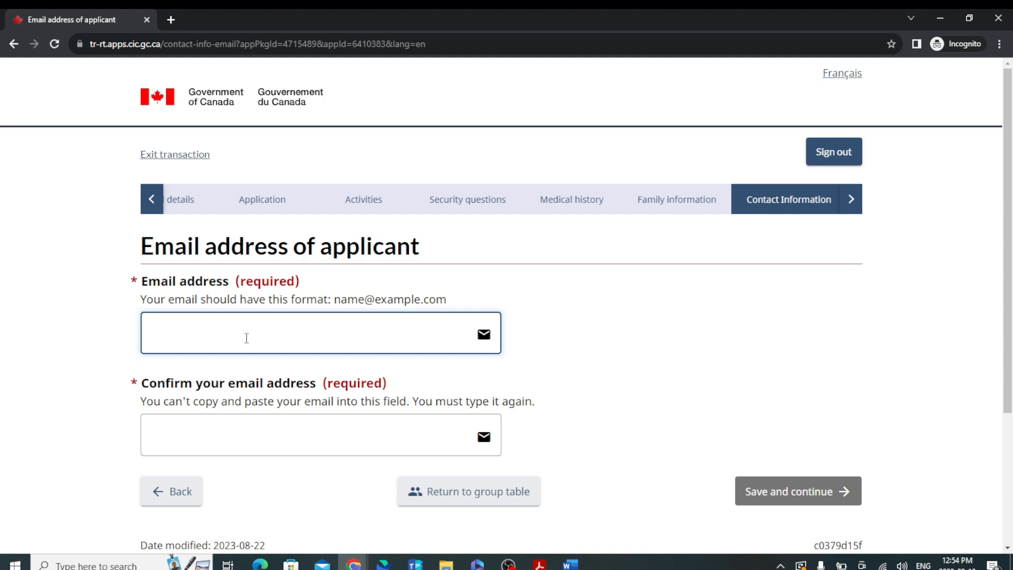
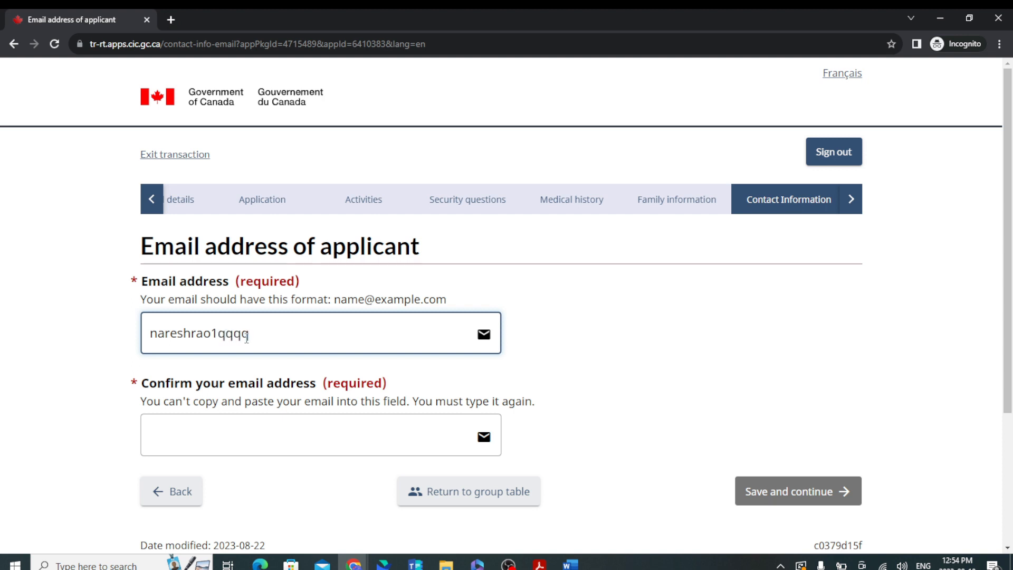
Enter the applicant's email address and retype it in the Confirm email field.
left_click(259, 440)
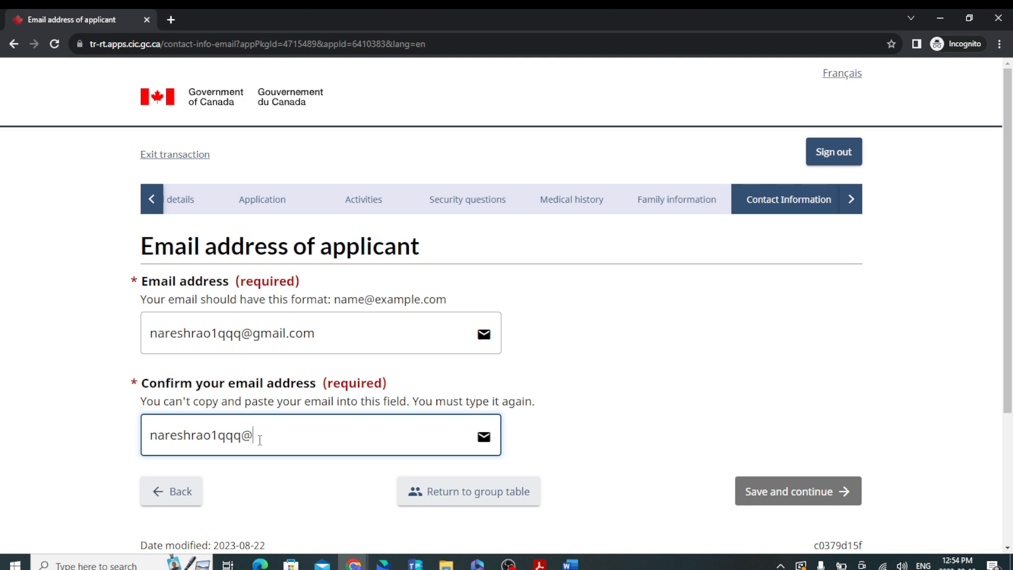
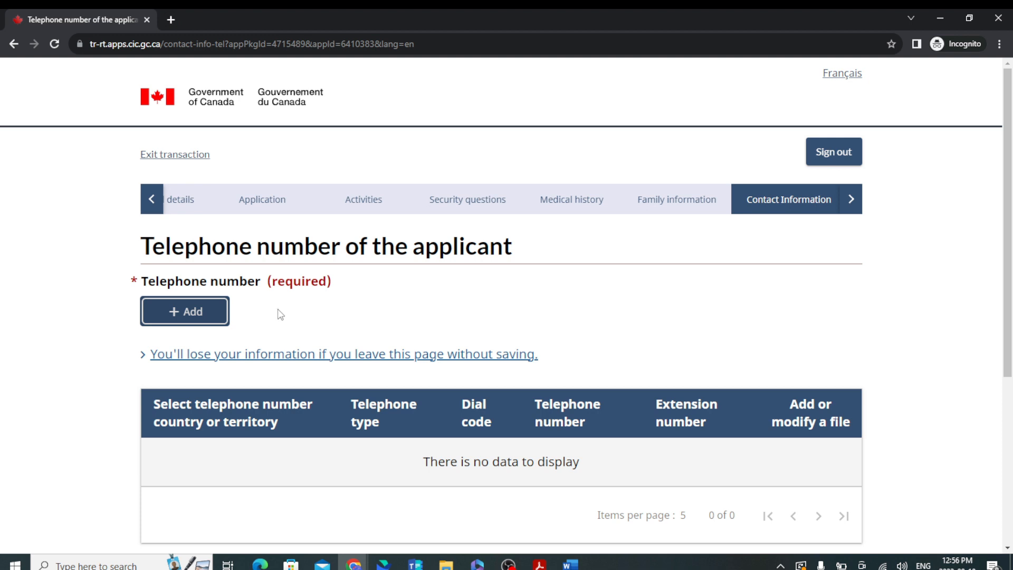
Add the applicant's Cellular number, country Other, dial code 91, then save and continue.
left_click(210, 312)
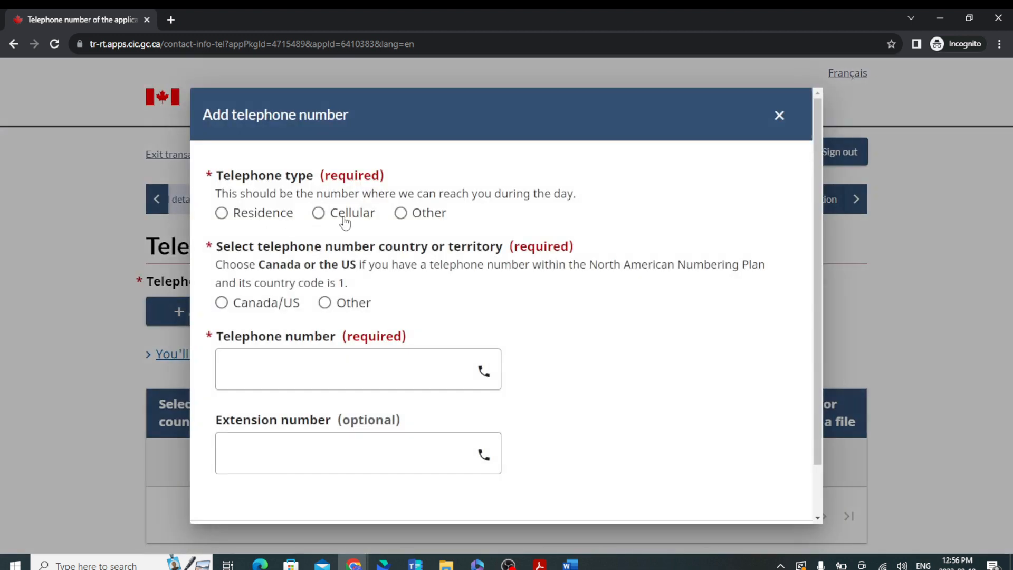
left_click(319, 213)
left_click(325, 303)
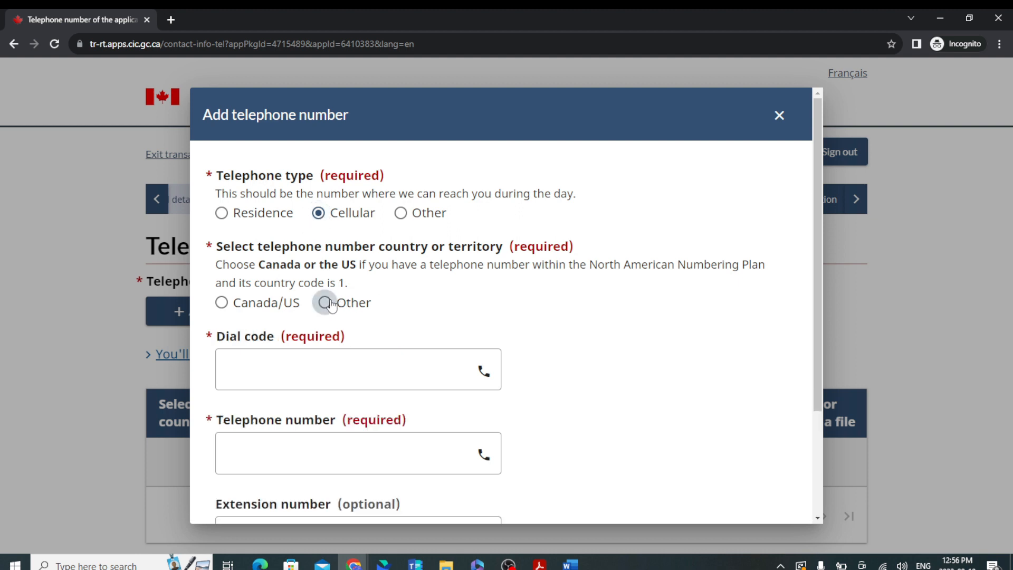
left_click(331, 364)
type("91")
left_click(298, 464)
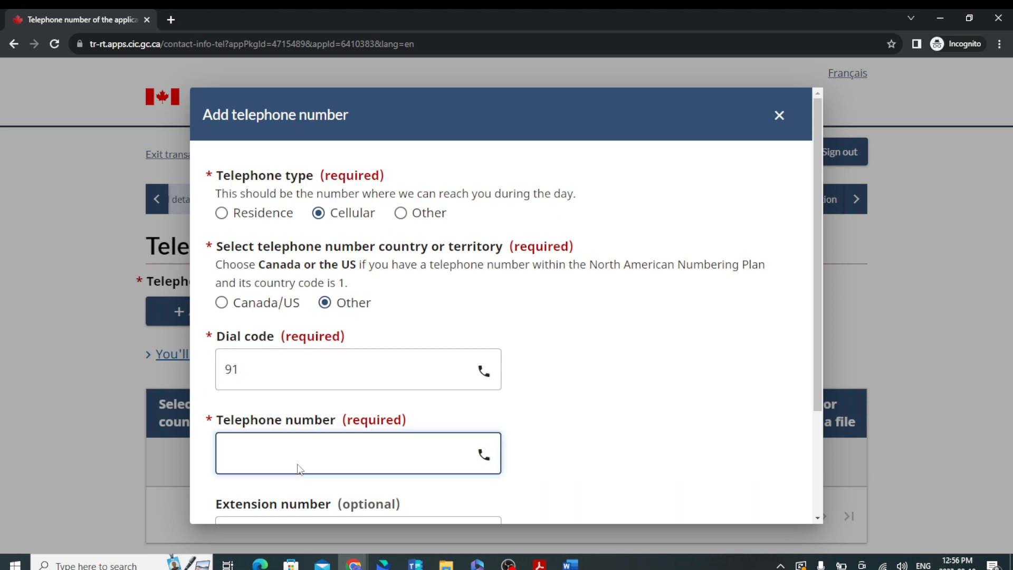
type("12345678091")
scroll(300, 453, "down", 3)
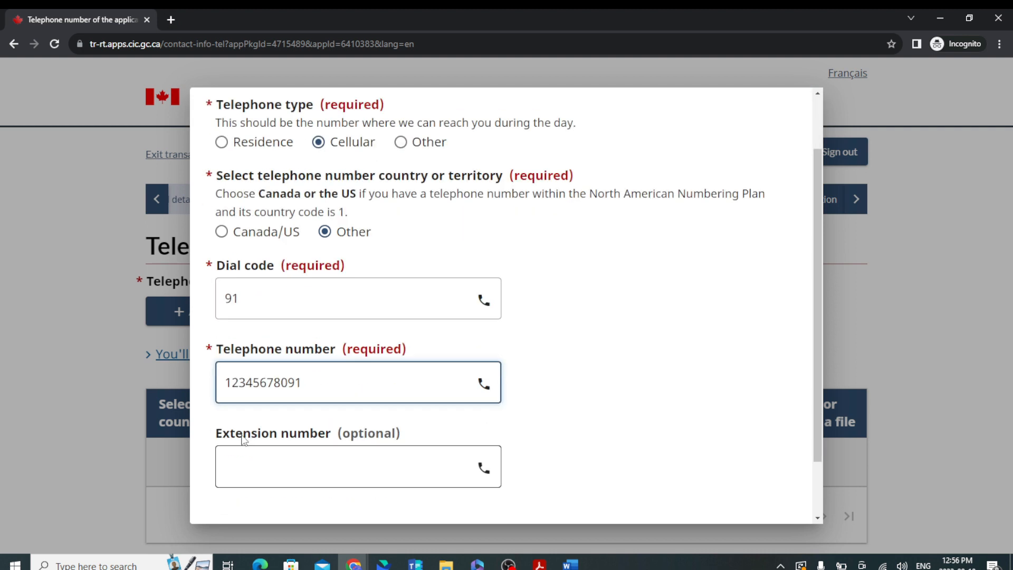
left_click(219, 491)
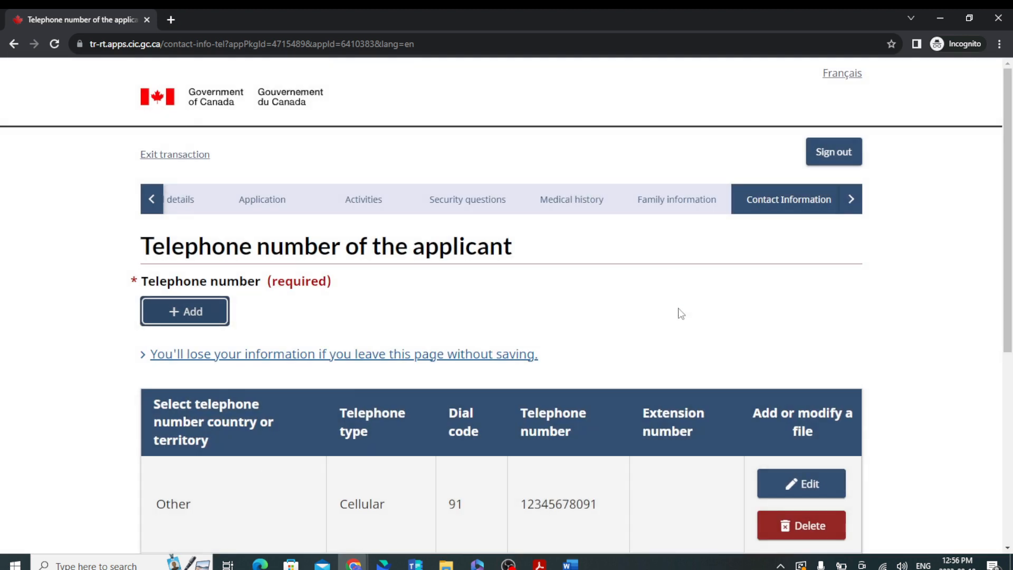
scroll(680, 312, "down", 5)
left_click(761, 326)
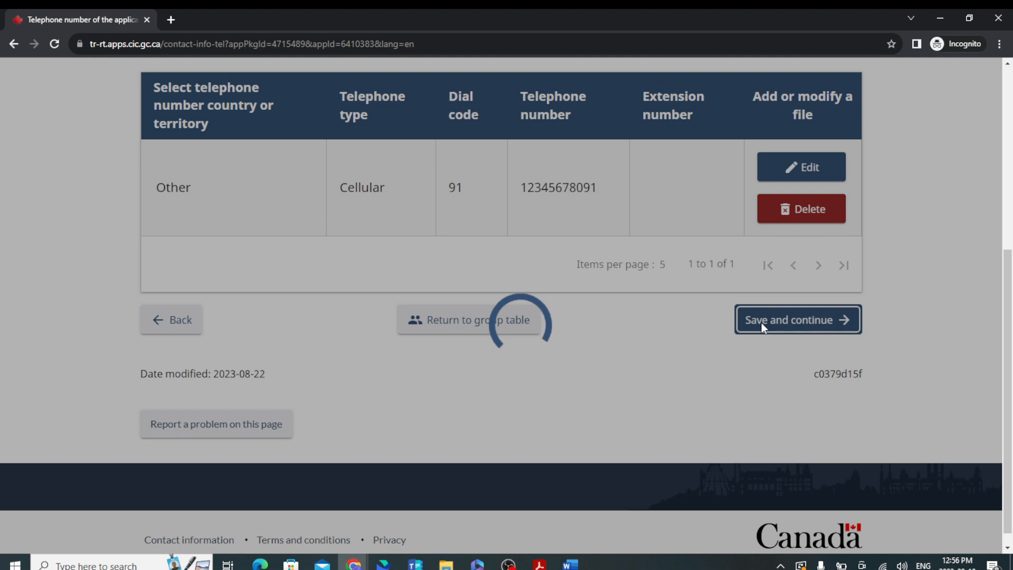
Expand all summary sections, review every answer down to the phone number, and continue.
scroll(370, 404, "down", 5)
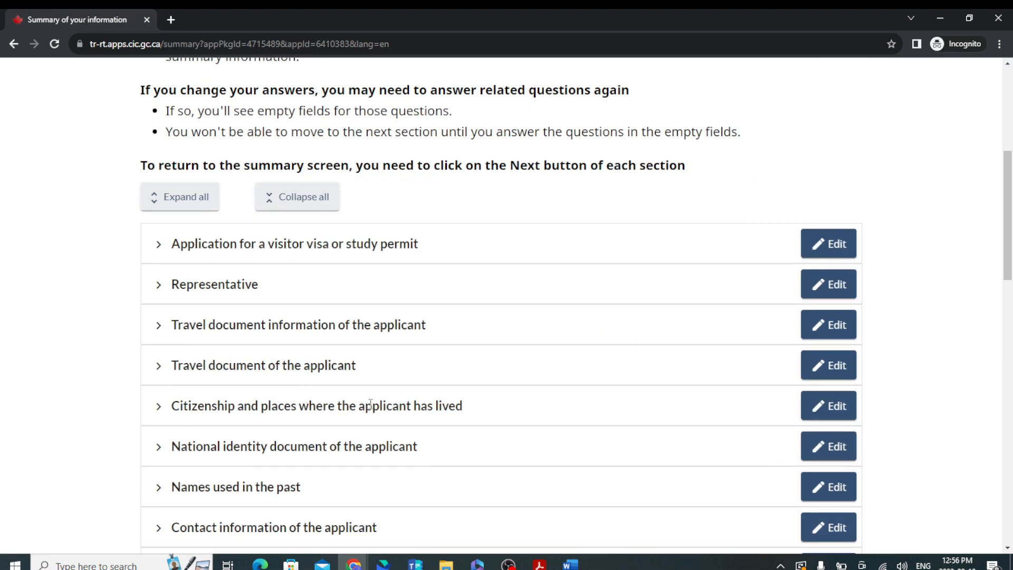
scroll(477, 334, "up", 5)
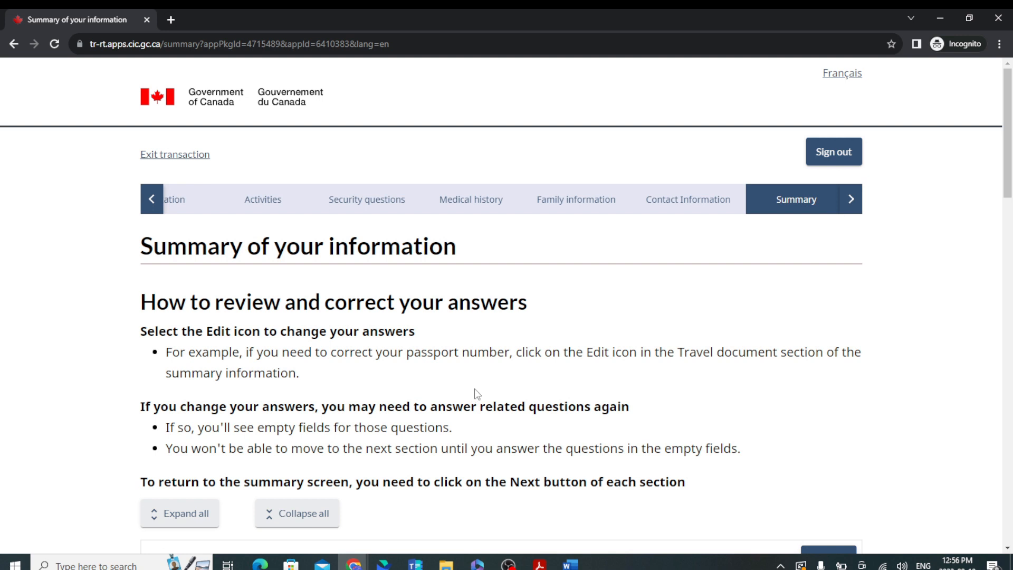
scroll(473, 388, "down", 5)
left_click(165, 261)
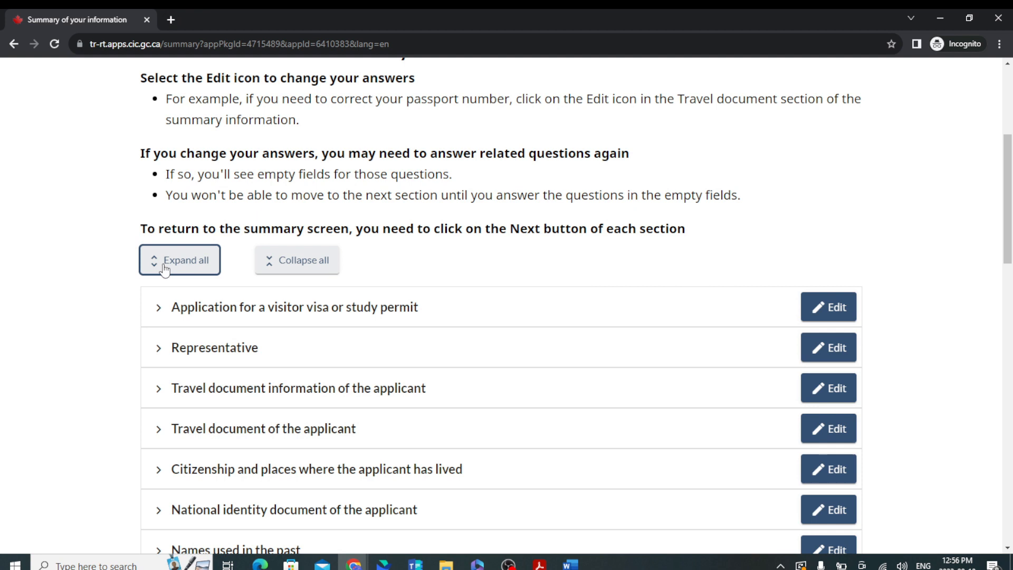
scroll(619, 402, "down", 1)
scroll(612, 400, "down", 3)
scroll(611, 400, "up", 4)
scroll(614, 401, "down", 2)
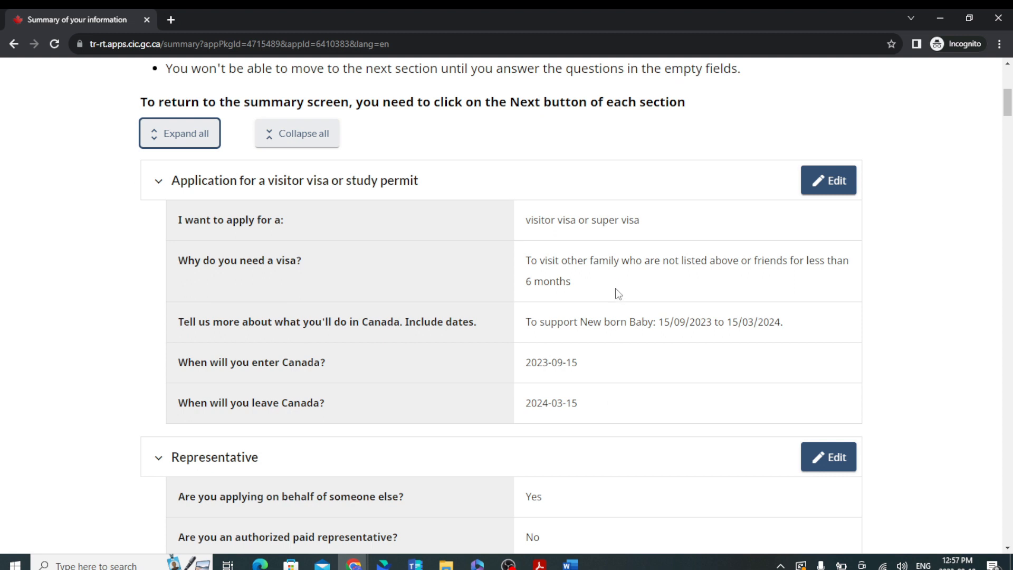
scroll(654, 358, "down", 5)
scroll(665, 369, "down", 12)
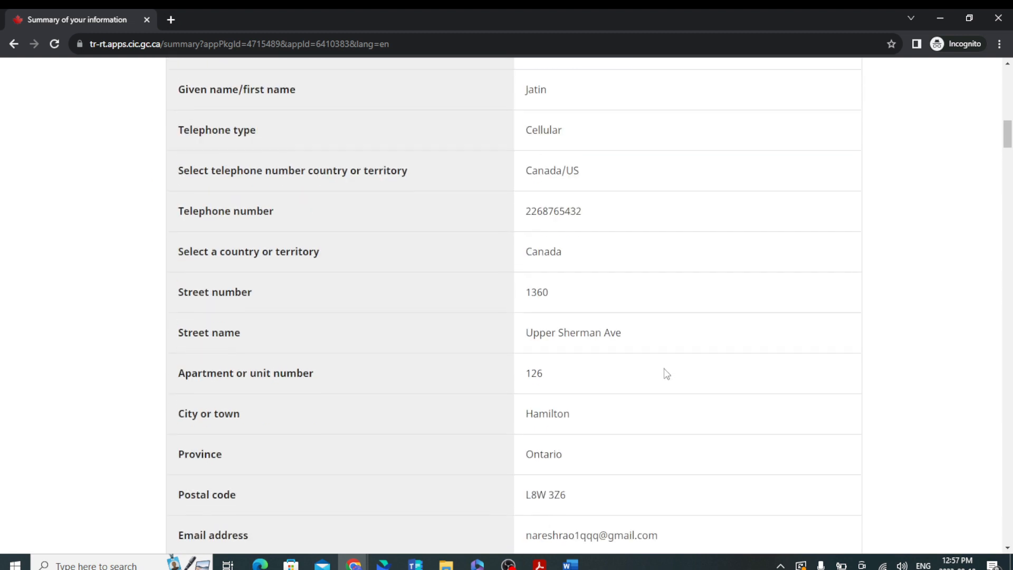
scroll(666, 373, "down", 11)
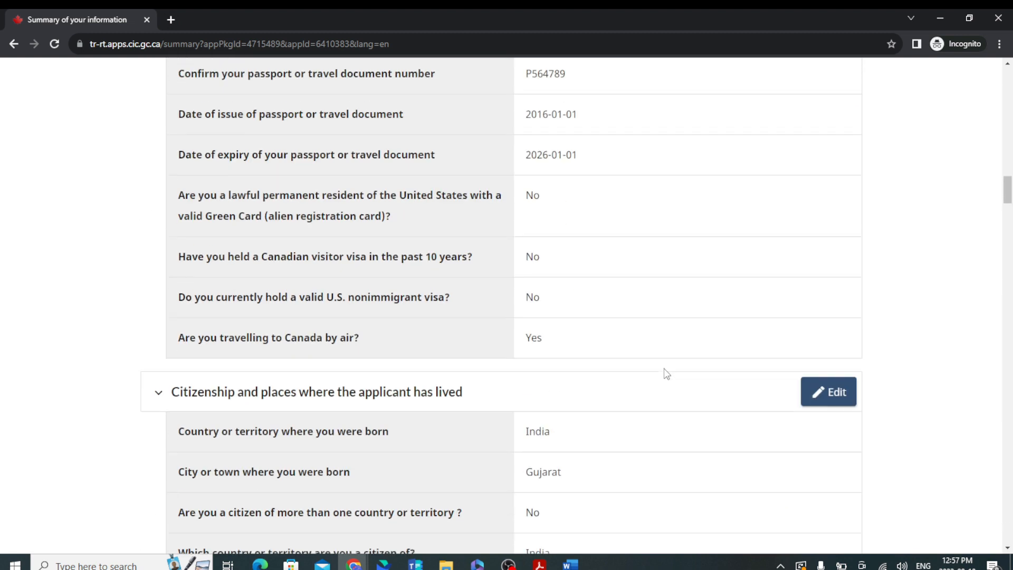
scroll(665, 375, "down", 16)
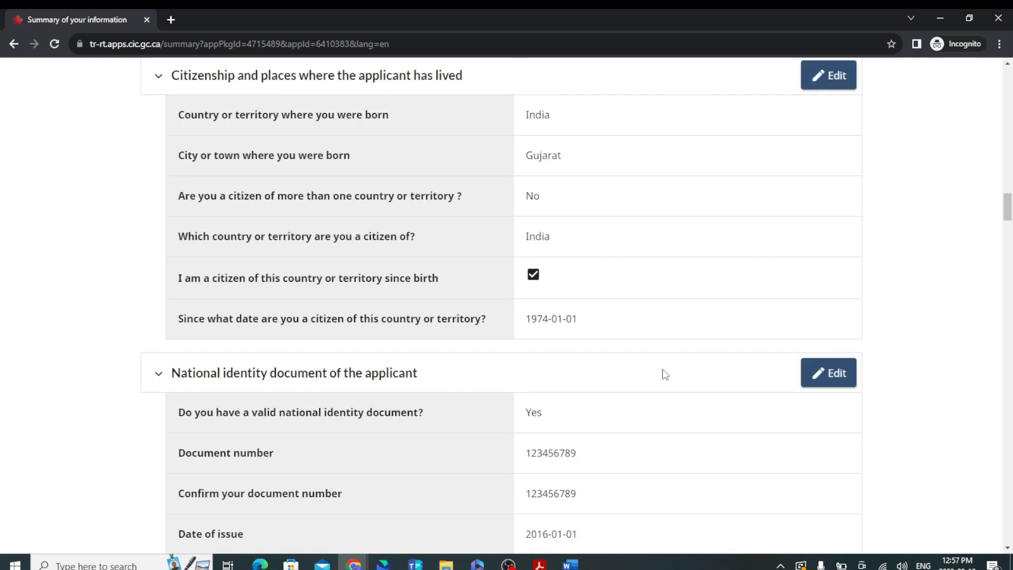
scroll(665, 374, "down", 20)
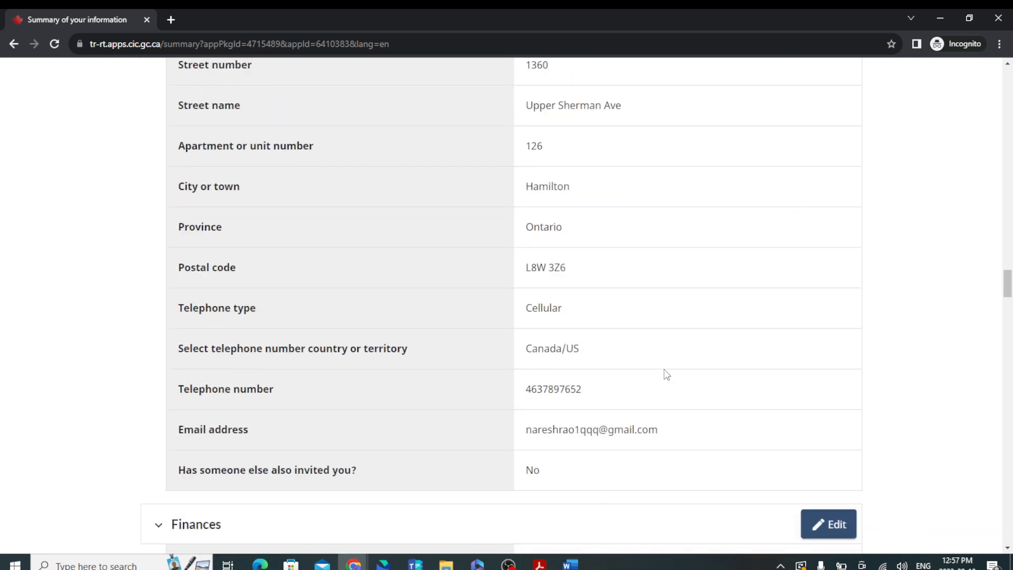
scroll(666, 376, "down", 20)
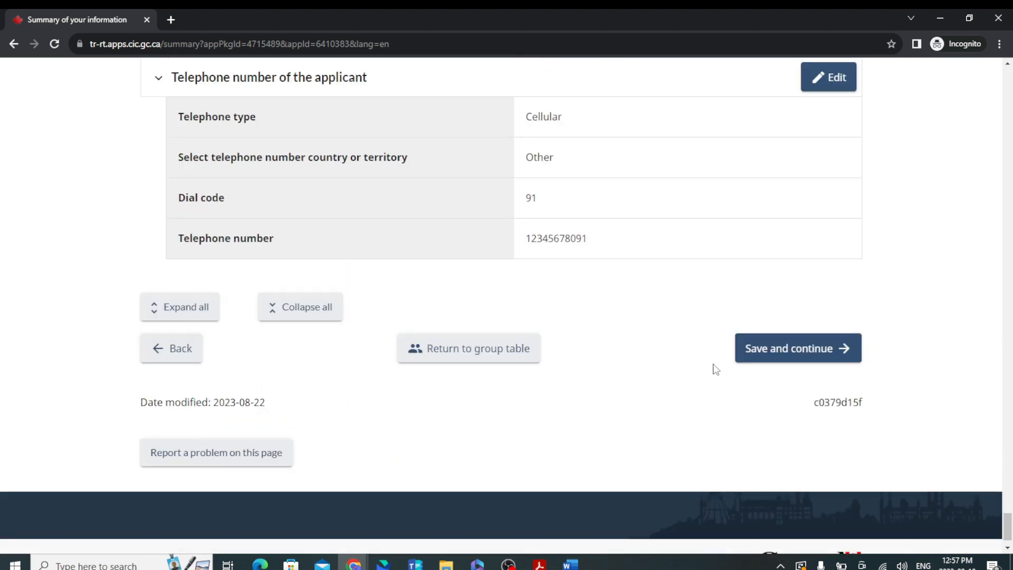
left_click(831, 348)
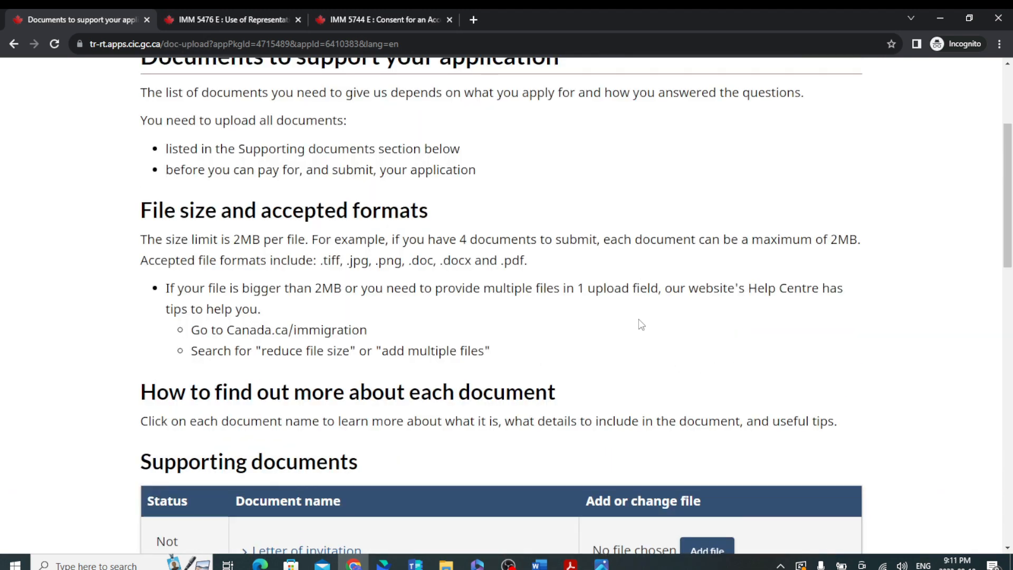
Scroll to the Supporting documents table and open the Letter of invitation item.
scroll(642, 324, "up", 3)
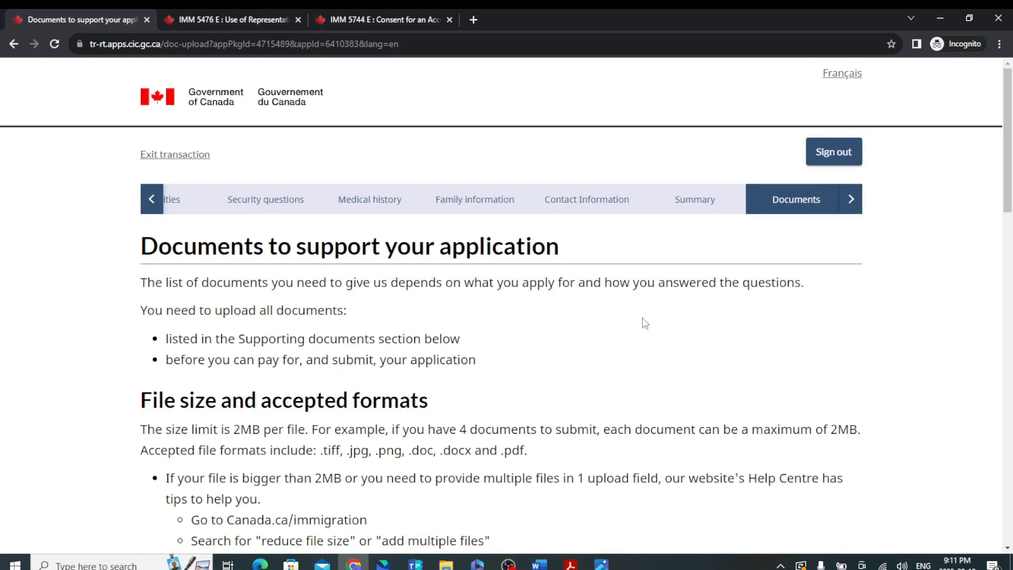
scroll(644, 322, "down", 5)
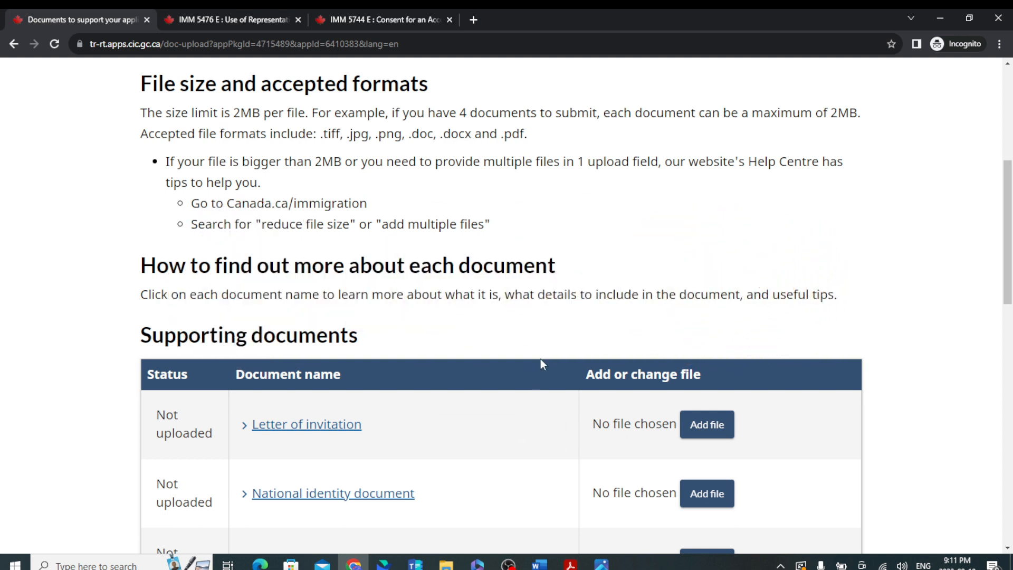
scroll(541, 356, "down", 3)
left_click(333, 242)
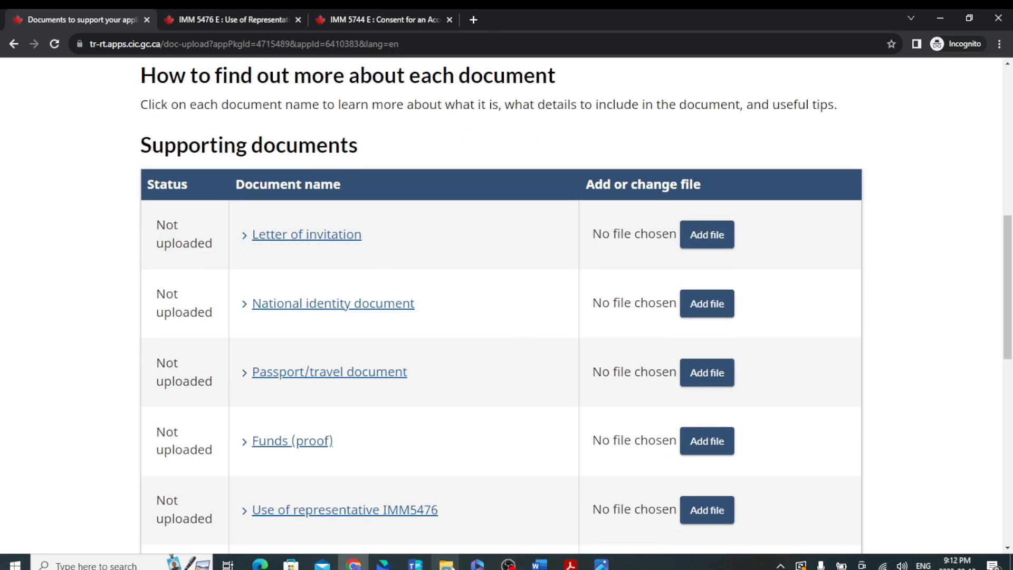
Open Invitation Letter.docx from the demo docs folder in Word.
mouse_move(448, 564)
left_click(397, 505)
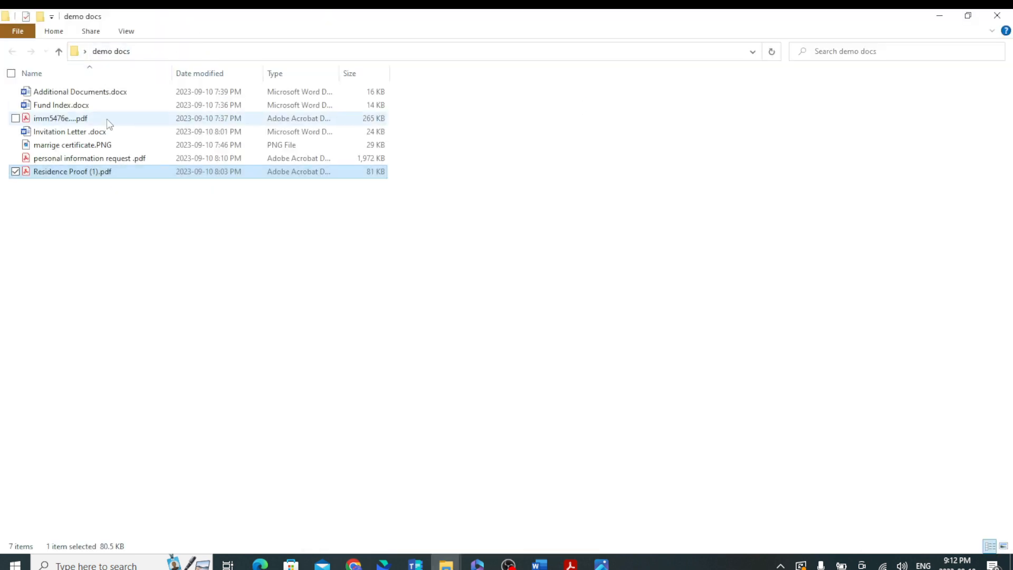
left_click(87, 135)
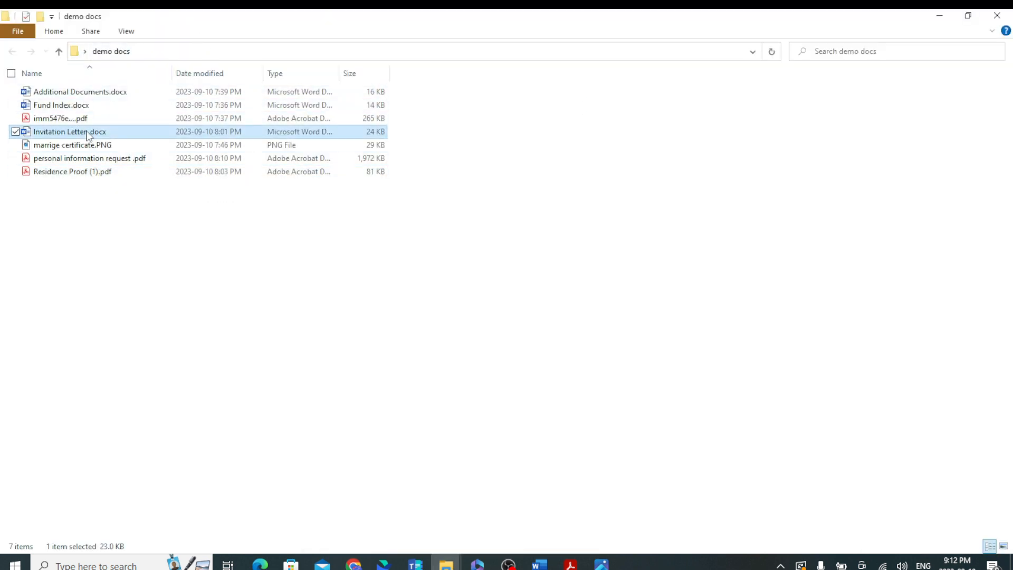
double_click(87, 135)
Read through the invitation letter, minimize Word, and return to the upload page in Chrome.
scroll(482, 263, "down", 10)
scroll(483, 257, "up", 5)
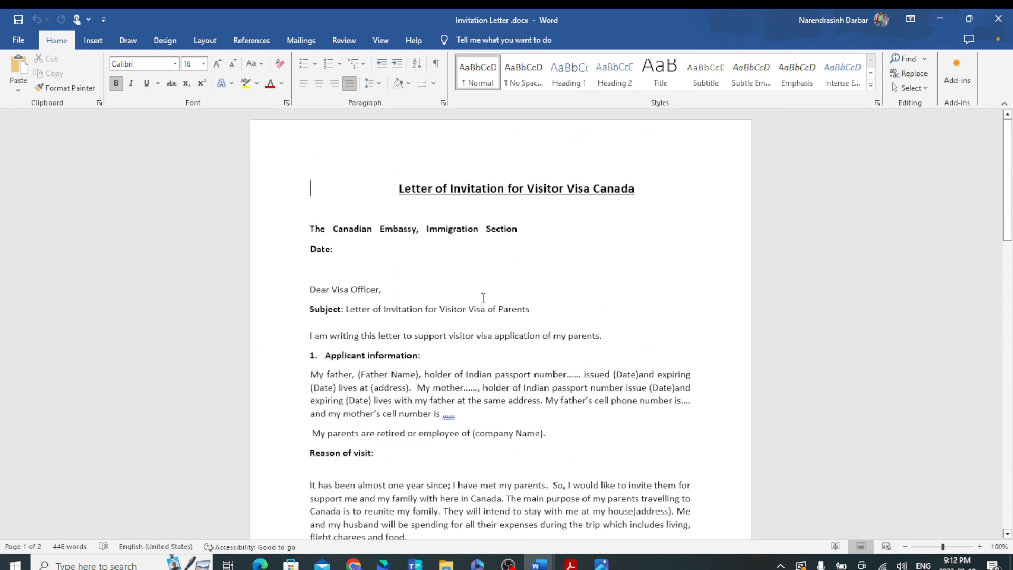
scroll(485, 301, "down", 3)
scroll(493, 304, "down", 8)
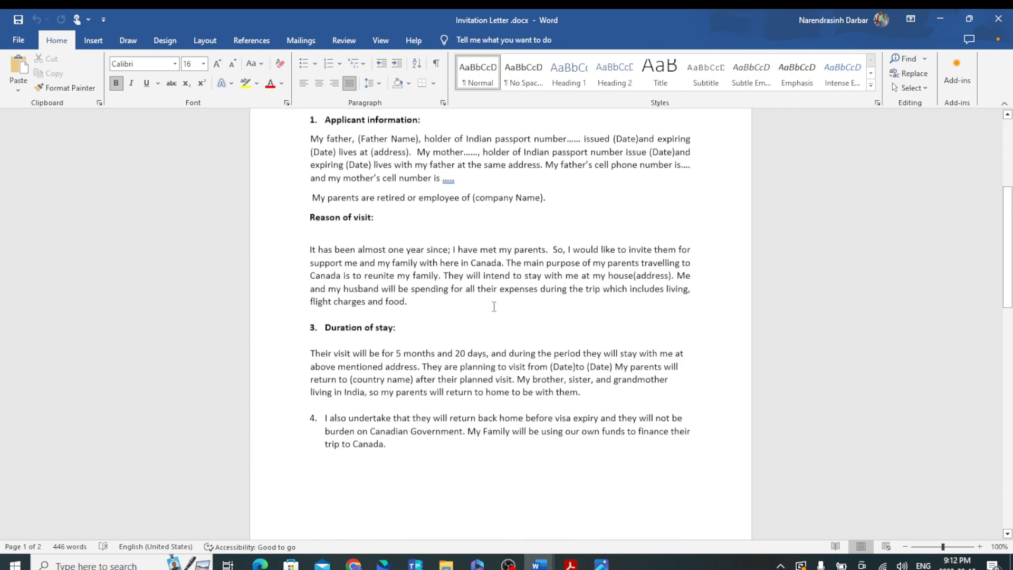
scroll(712, 332, "up", 3)
scroll(664, 298, "up", 7)
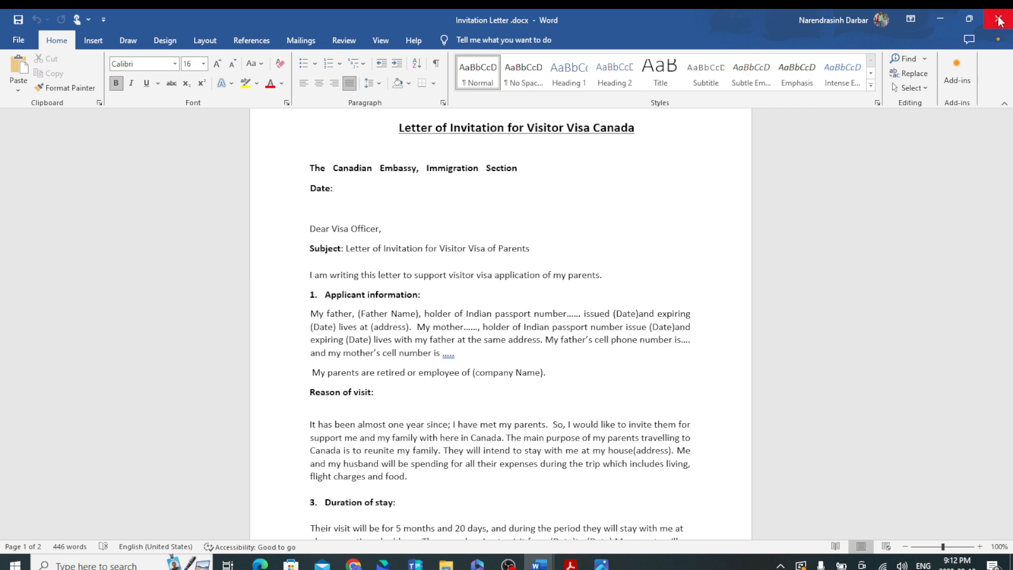
left_click(940, 20)
key("alt+Tab")
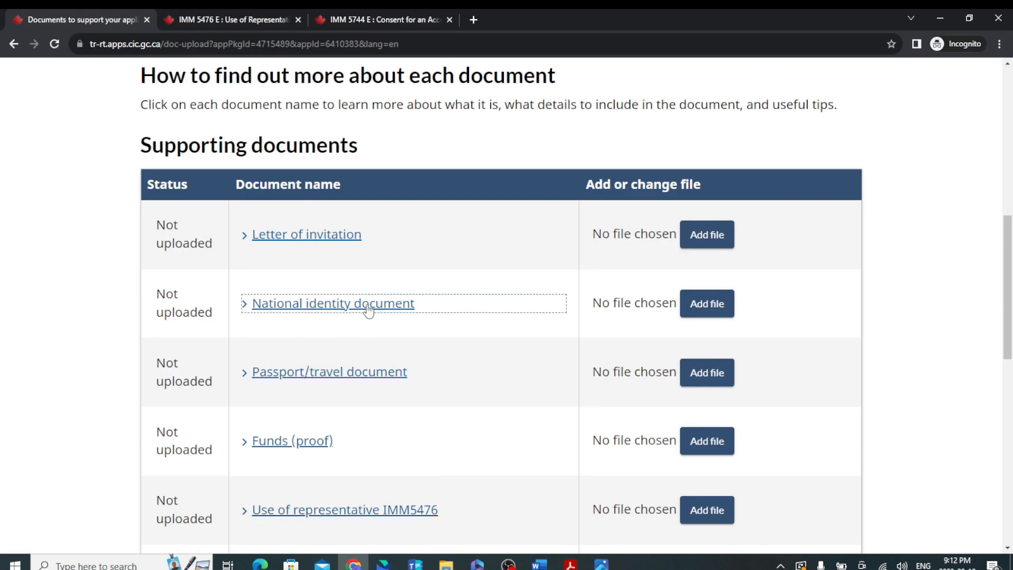
left_click(421, 324)
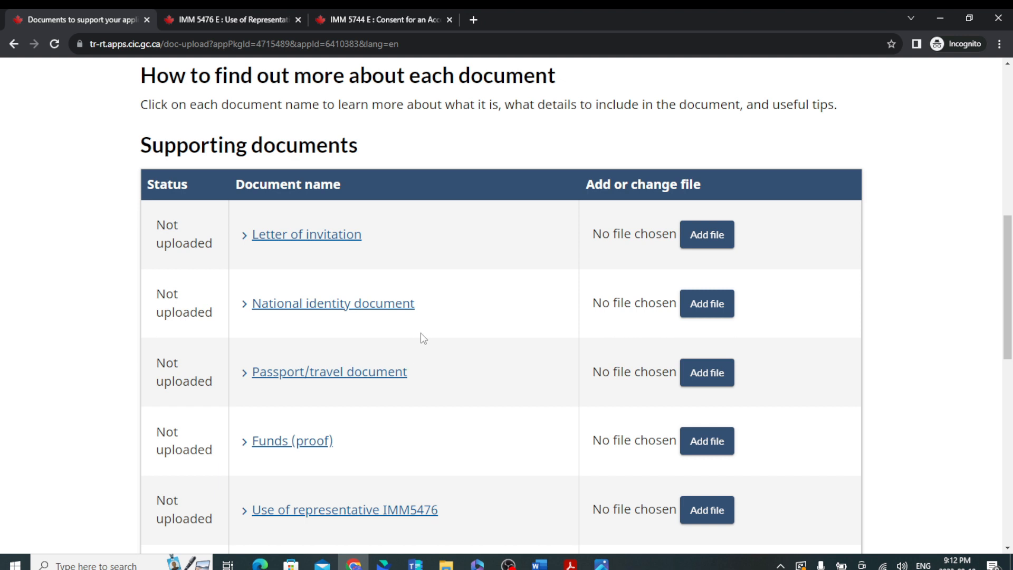
left_click(348, 378)
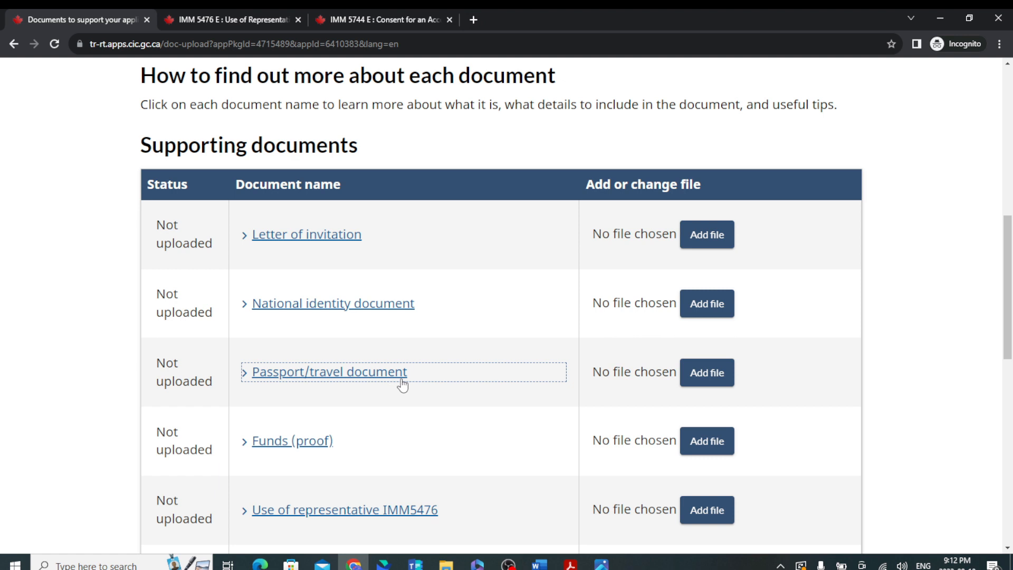
scroll(403, 400, "down", 3)
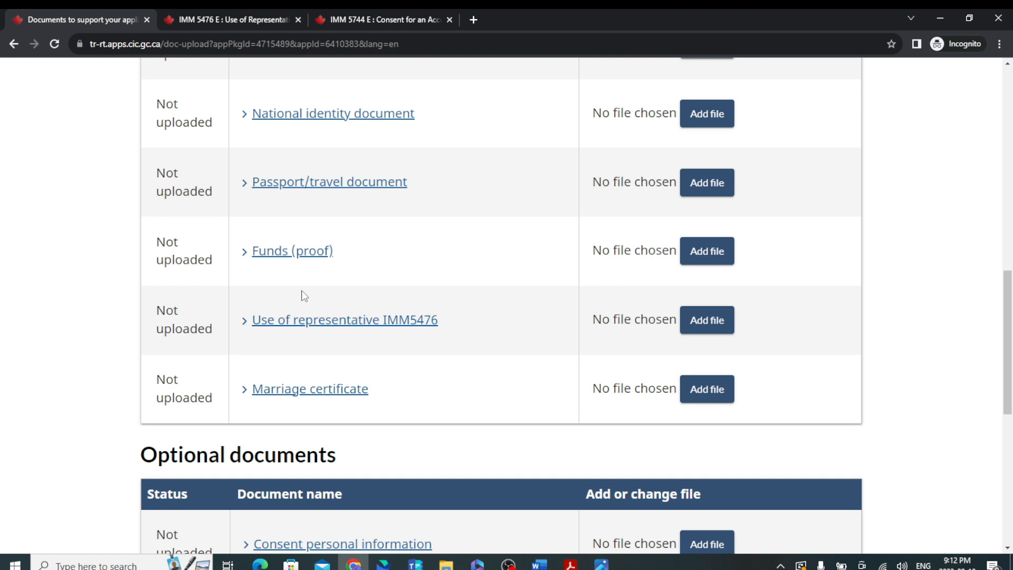
scroll(309, 299, "down", 1)
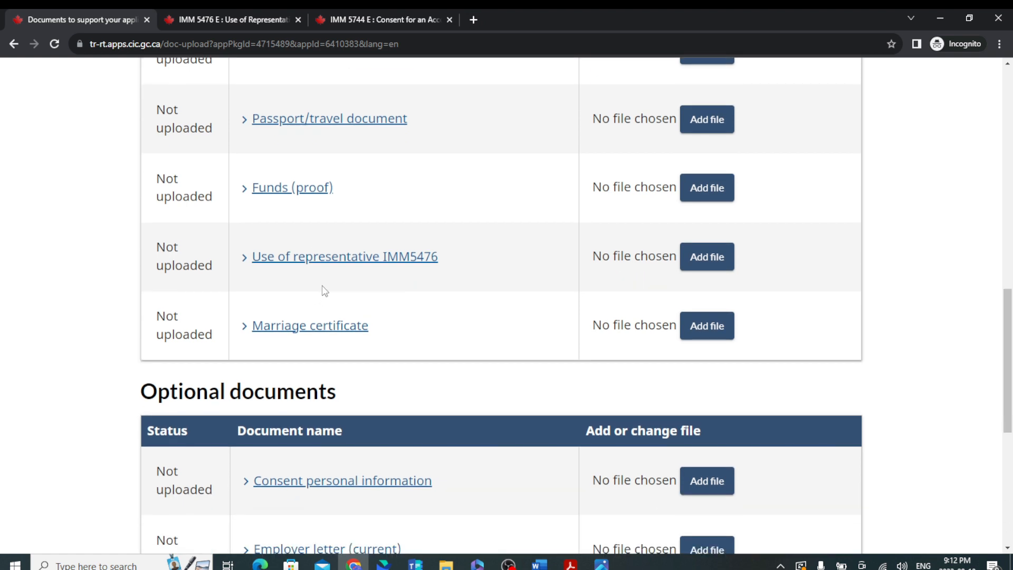
left_click(409, 270)
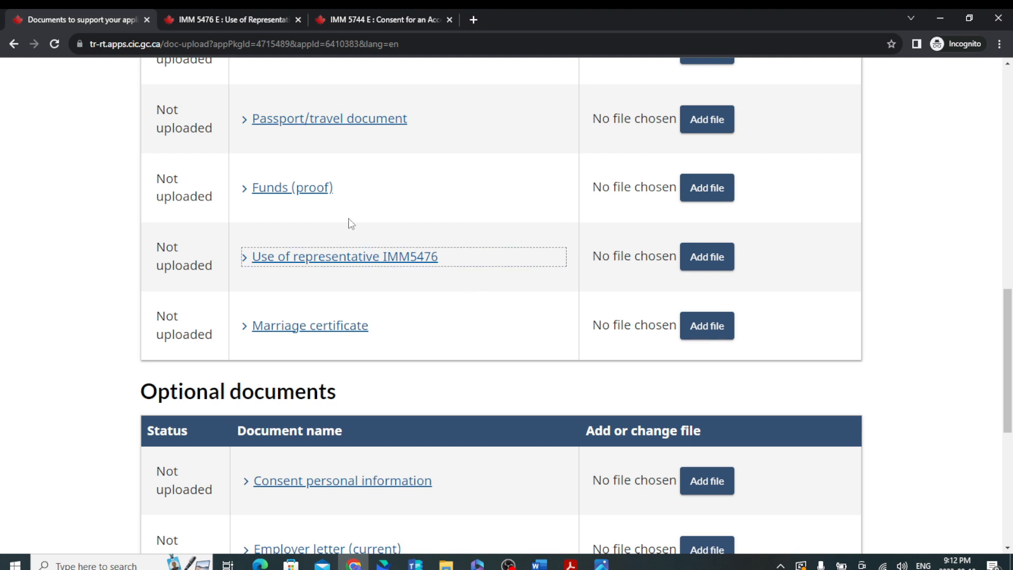
Search the web for IMM 5476 in a new tab and open the official form PDF.
left_click(473, 20)
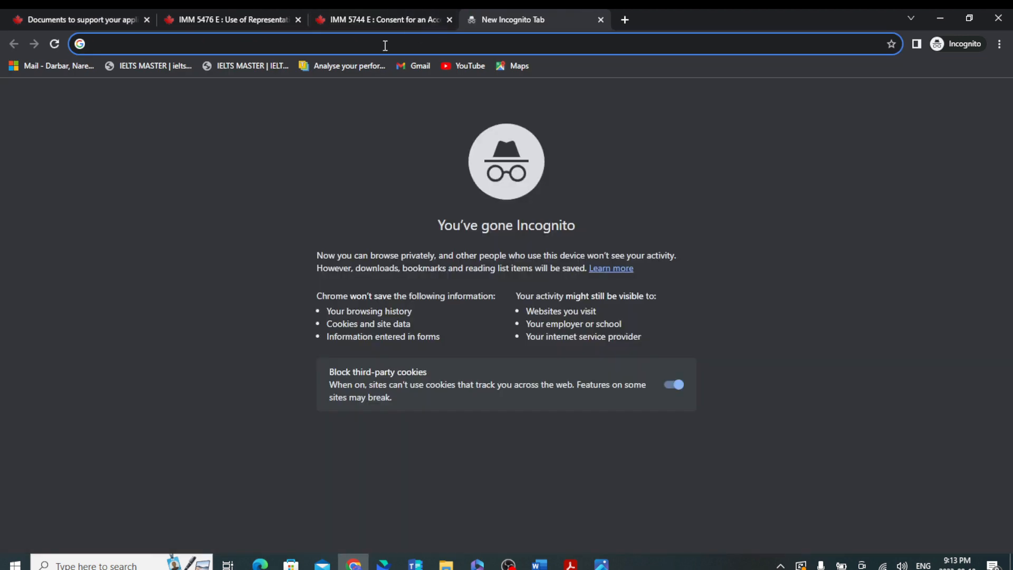
type("IMM")
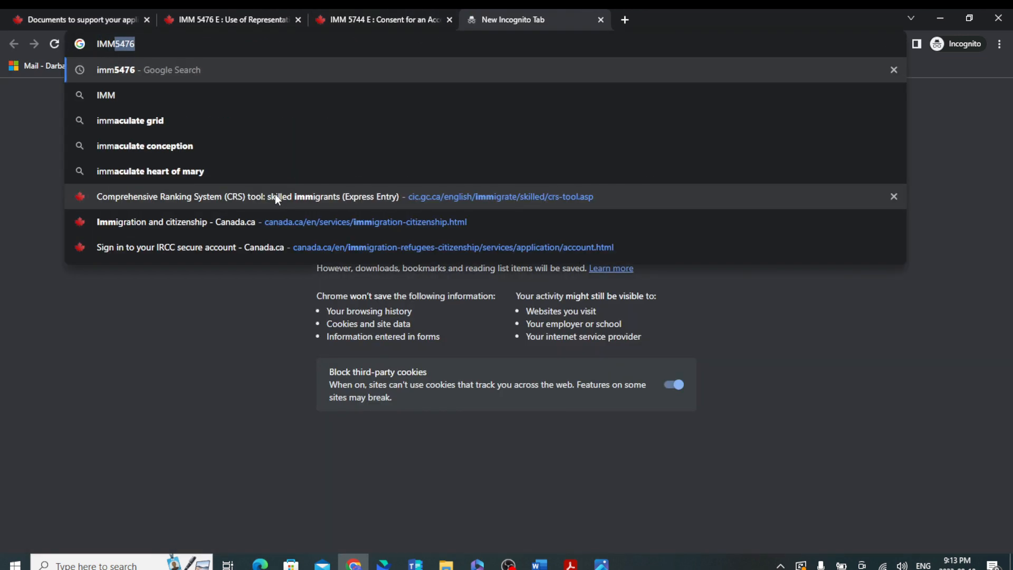
key("Return")
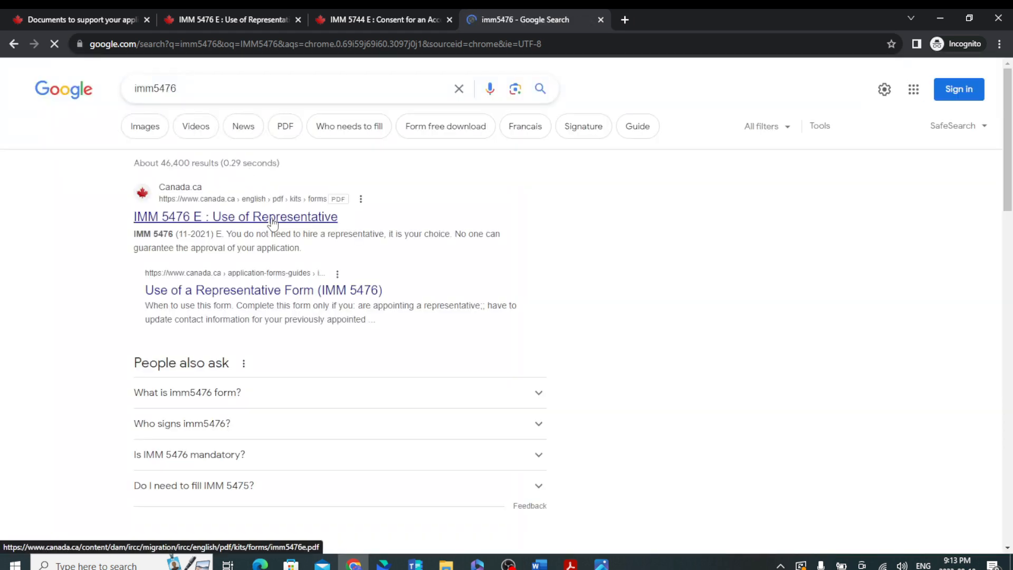
left_click(274, 217)
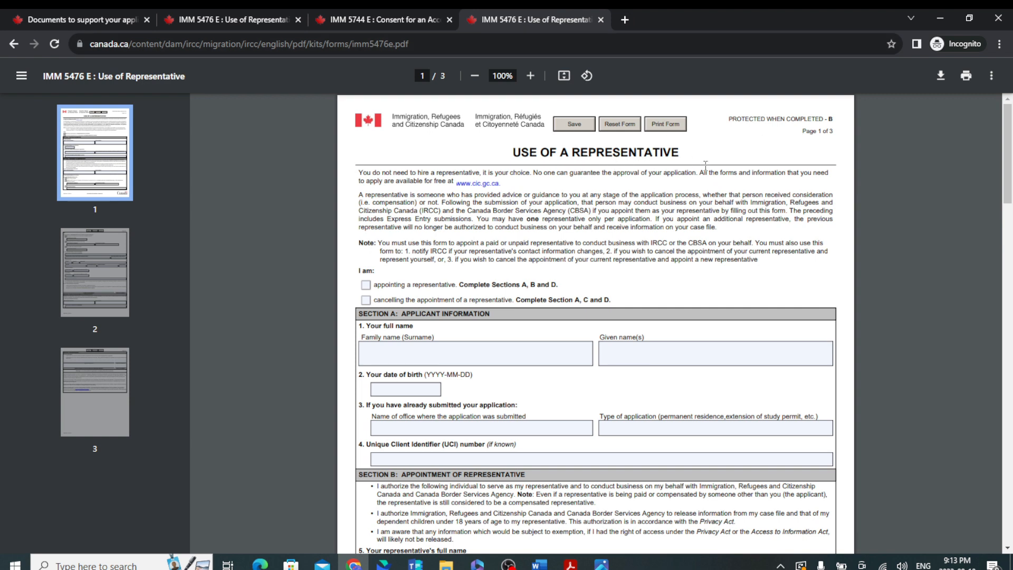
Scroll through the blank IMM 5476 Use of Representative form.
scroll(641, 302, "down", 3)
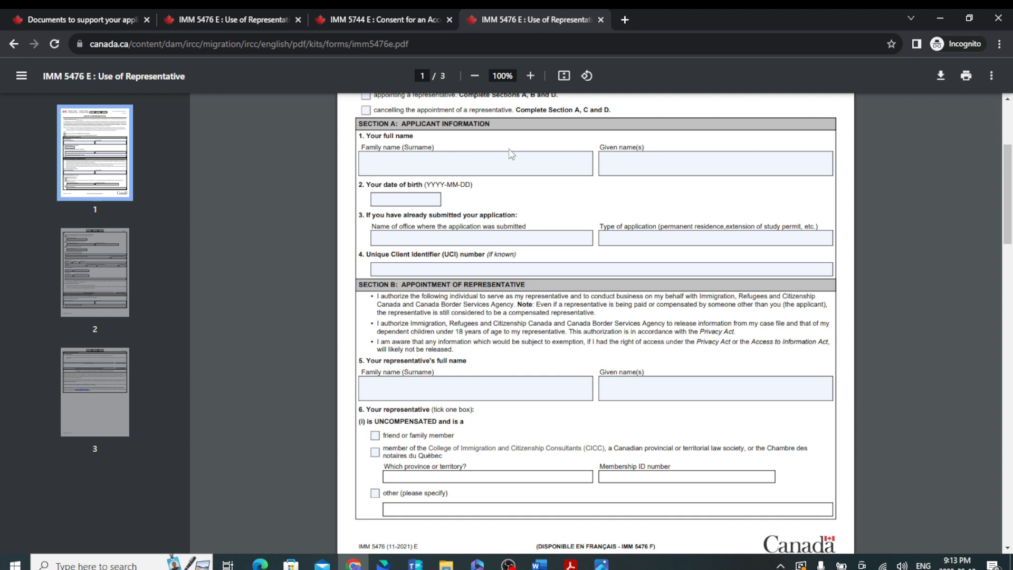
scroll(533, 186, "down", 3)
scroll(537, 190, "up", 2)
scroll(539, 192, "down", 8)
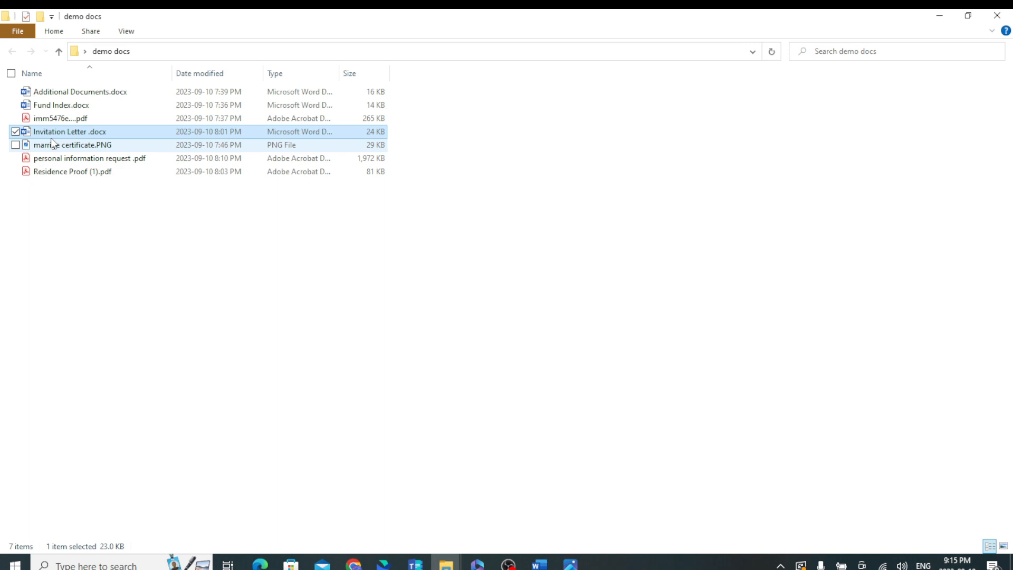
View marrige certificate.PNG in Photos, close the extra viewer, and switch back to Chrome.
double_click(56, 144)
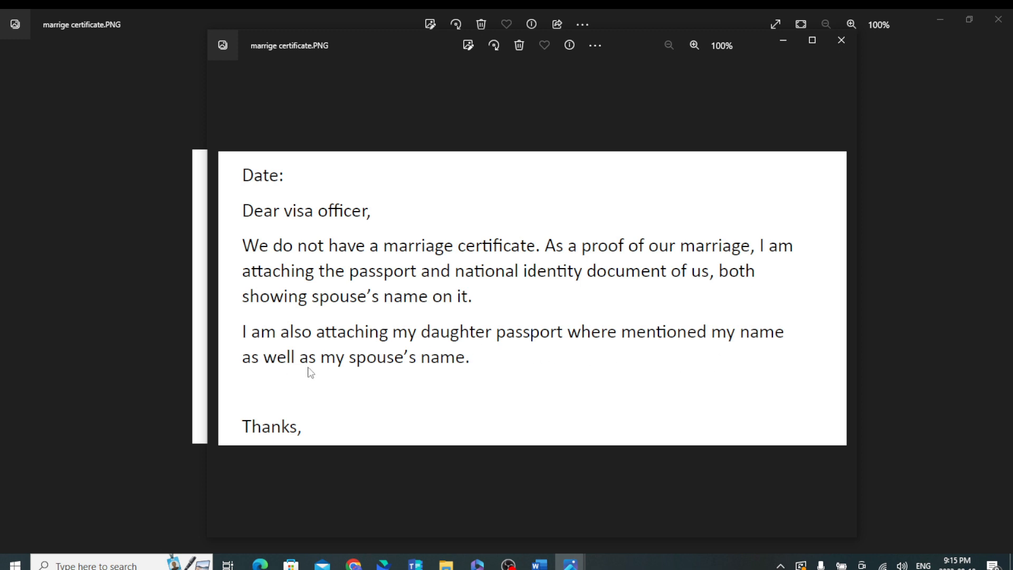
left_click(849, 48)
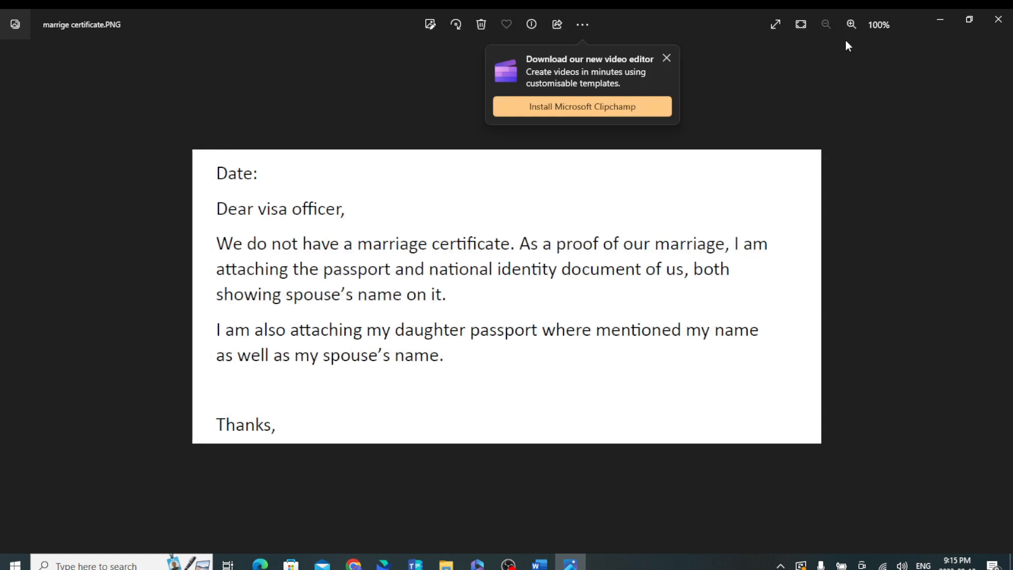
key("alt+Tab")
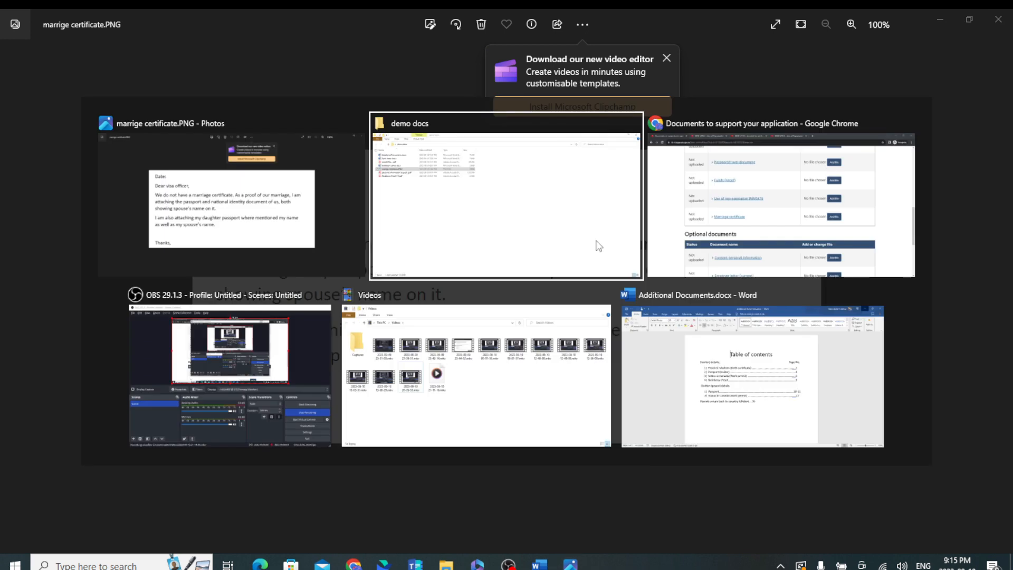
key("alt+Tab")
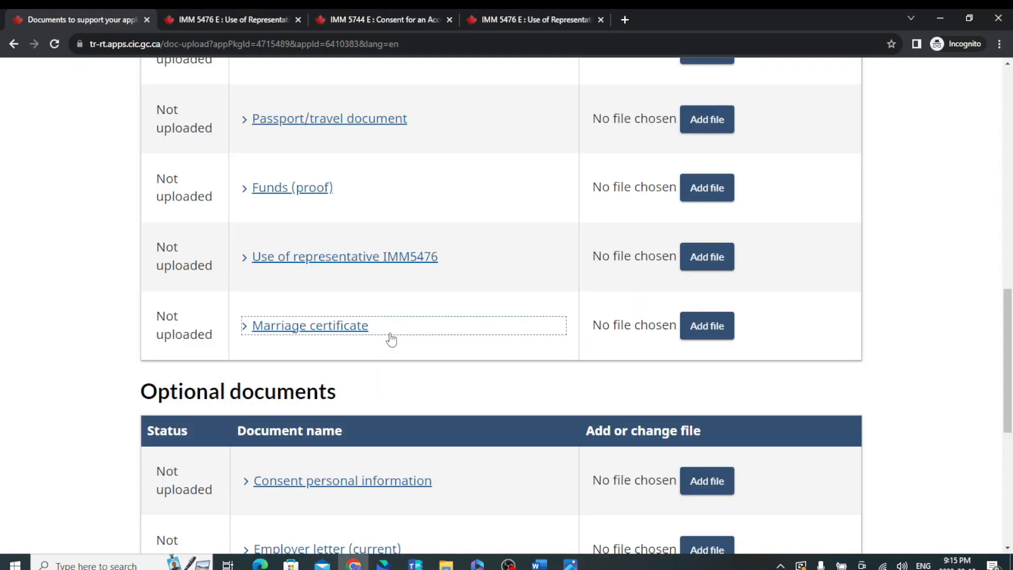
Search 'consent personal information' in a new tab and open the IMM 5744 E consent form PDF.
scroll(390, 338, "down", 1)
scroll(393, 336, "down", 1)
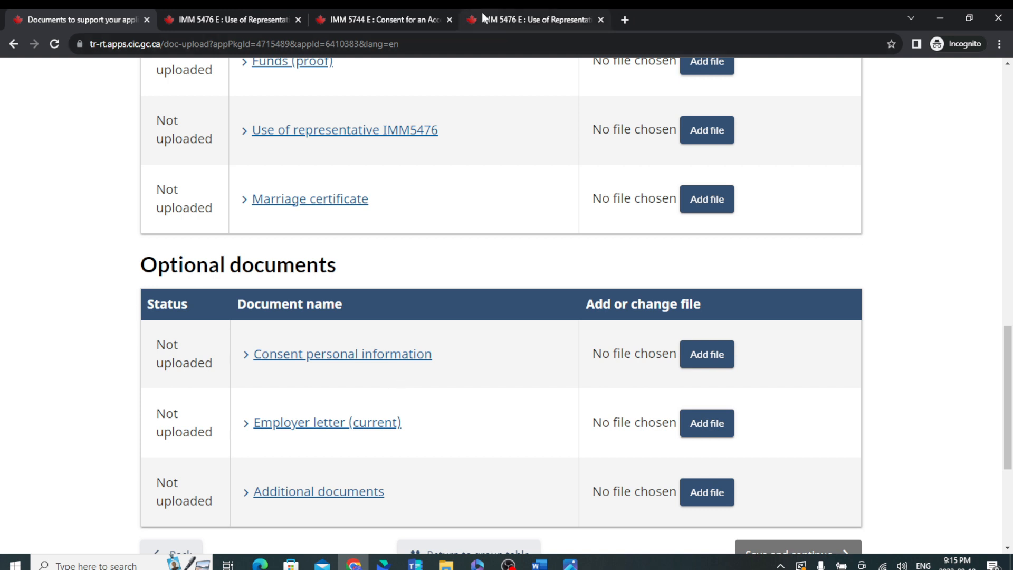
left_click(626, 20)
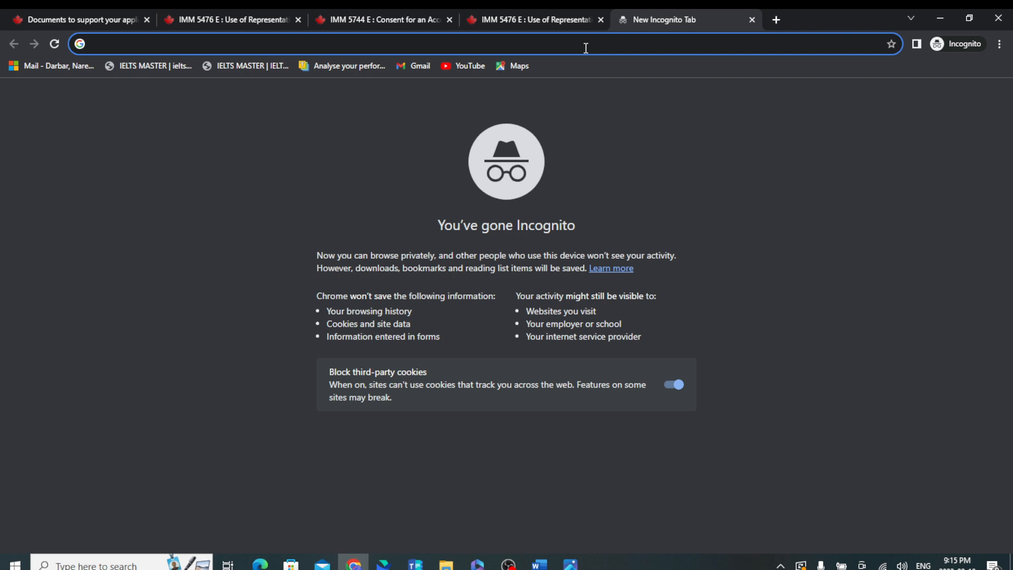
type("l")
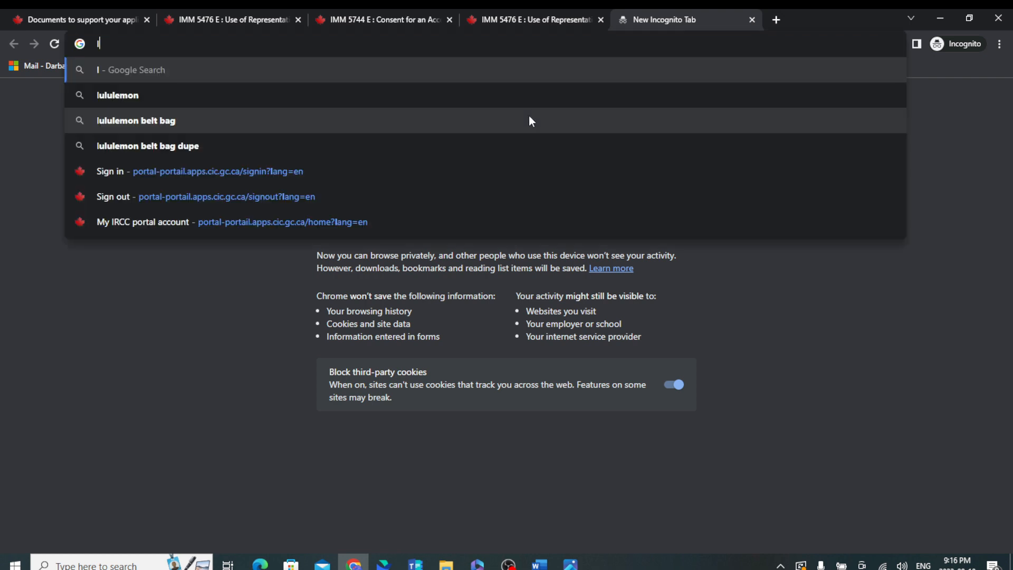
type("ink")
key("BackSpace")
key("BackSpace")
key("BackSpace")
key("BackSpace")
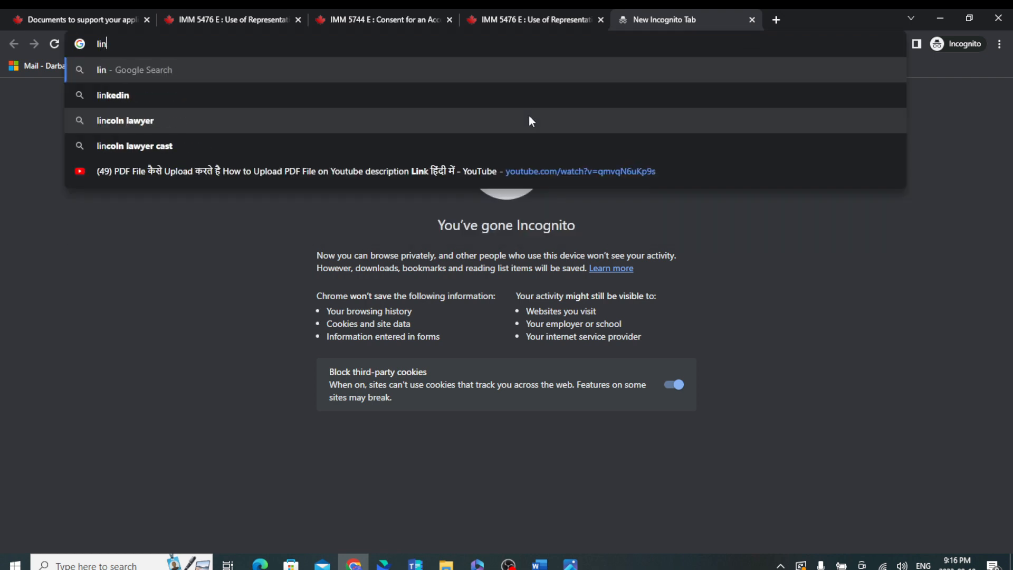
type("consent personal information")
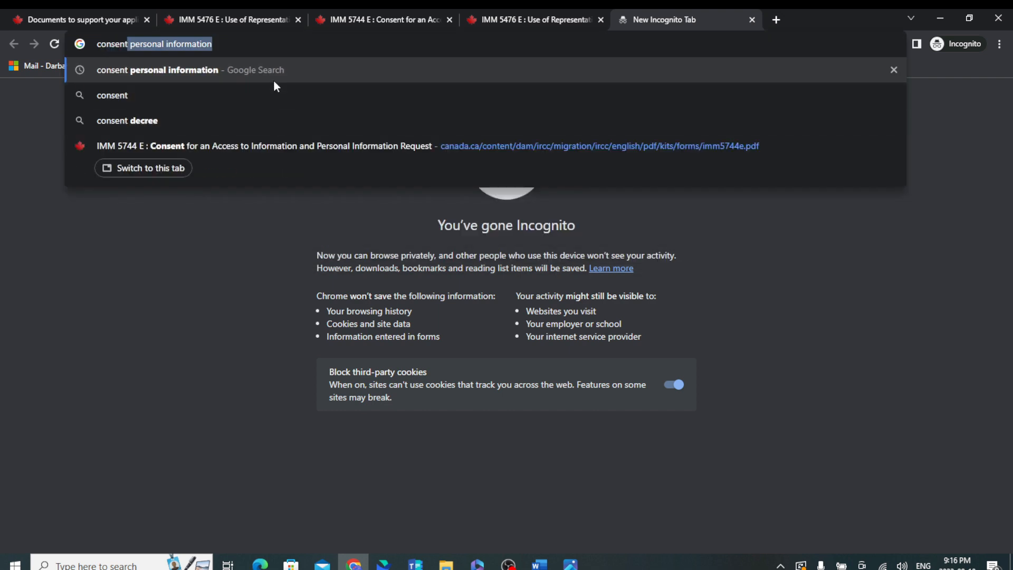
left_click(271, 74)
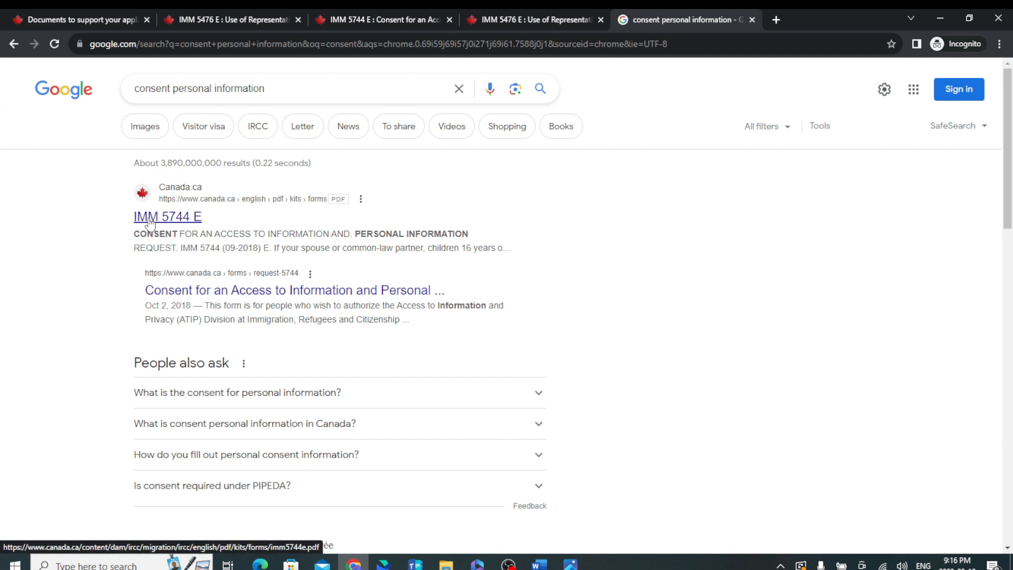
left_click(151, 220)
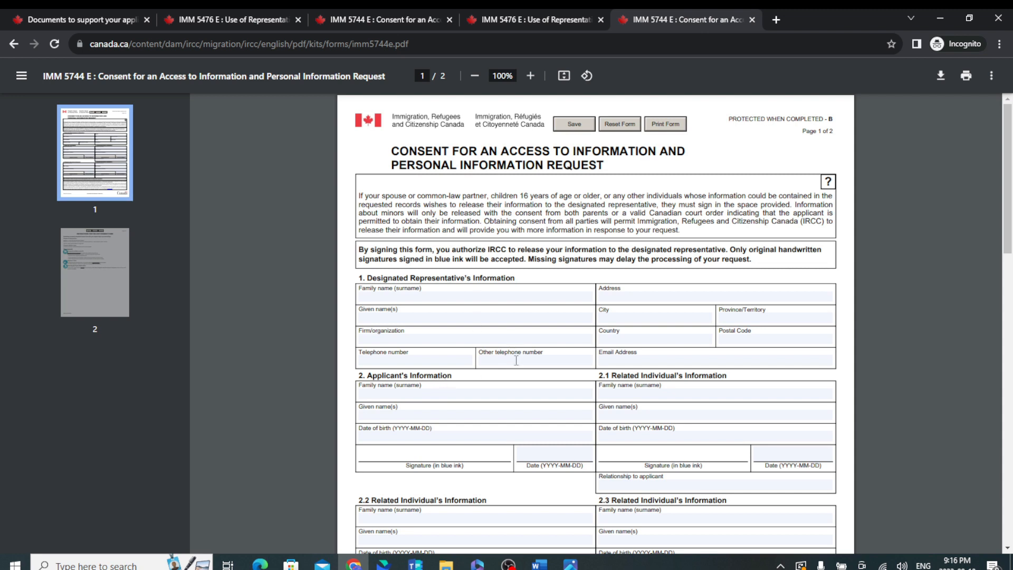
Skim the blank IMM 5744 form, then return to the upload page's Employer letter (current) entry.
scroll(544, 391, "down", 2)
scroll(545, 391, "down", 3)
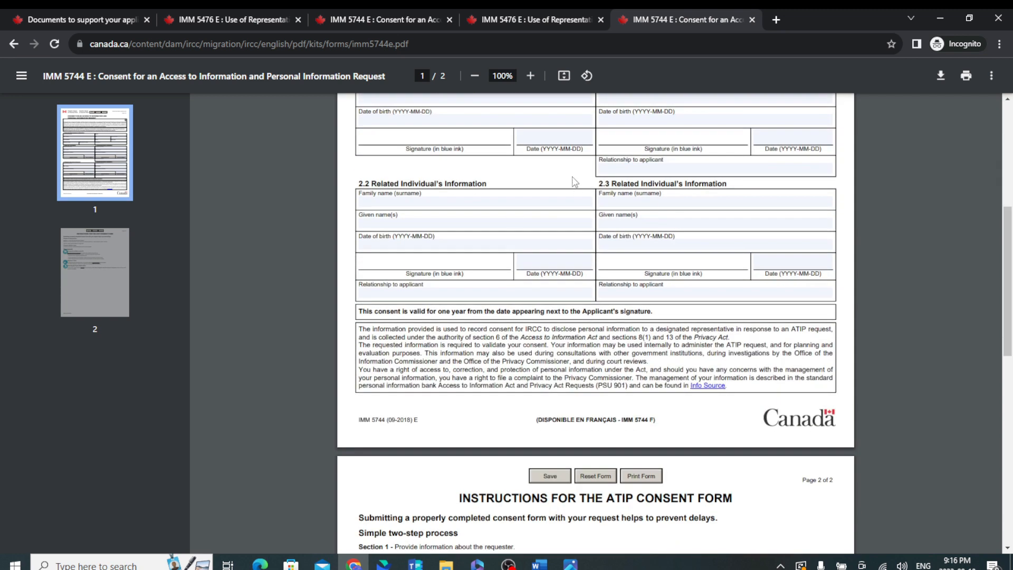
left_click(110, 17)
scroll(369, 417, "down", 3)
left_click(371, 235)
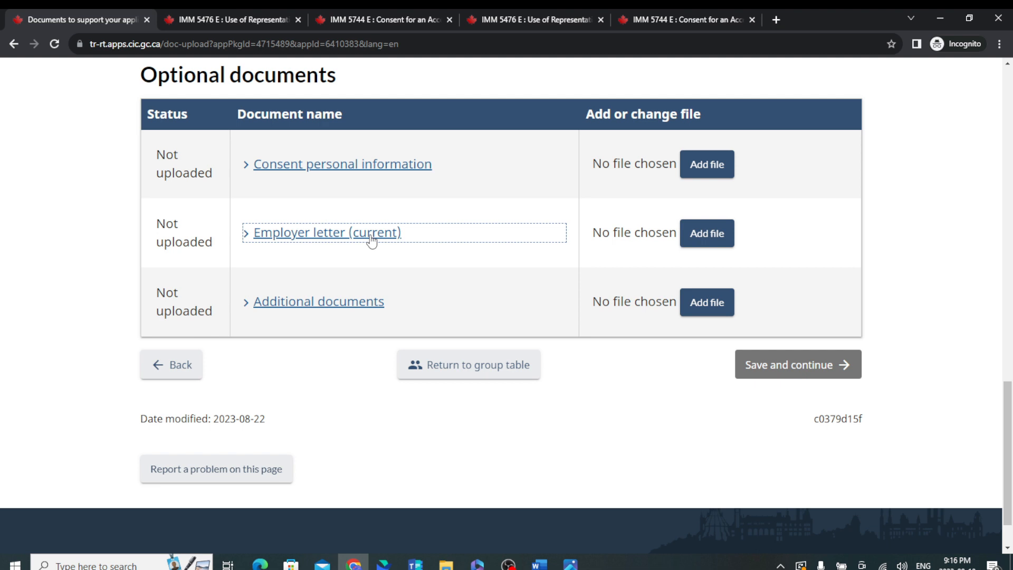
left_click(351, 250)
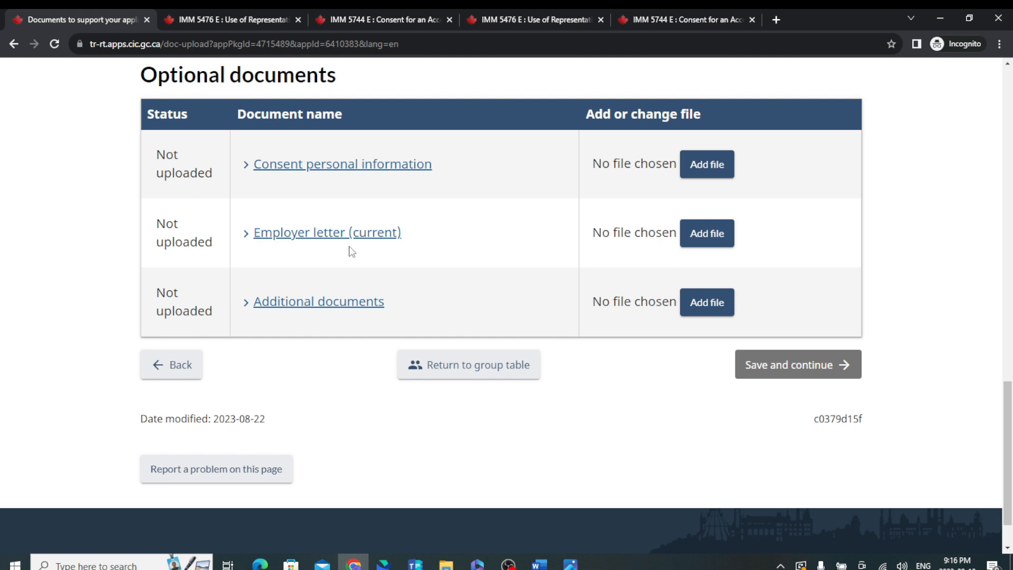
left_click(363, 303)
left_click(372, 308)
Review the table of contents in Additional Documents.docx, then open Residence Proof (1).pdf from demo docs.
mouse_move(445, 563)
left_click(394, 509)
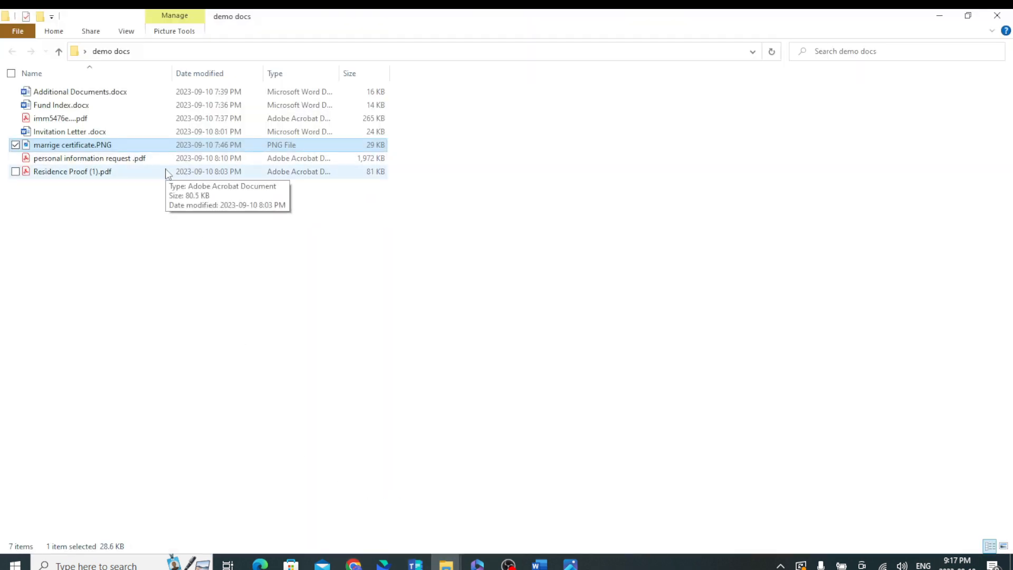
double_click(101, 92)
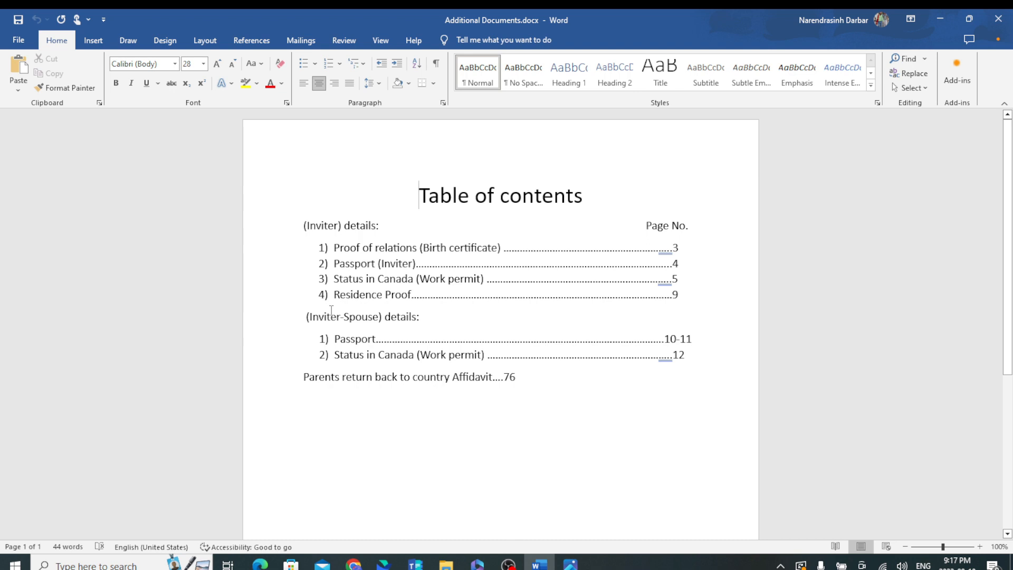
left_click(940, 21)
double_click(55, 172)
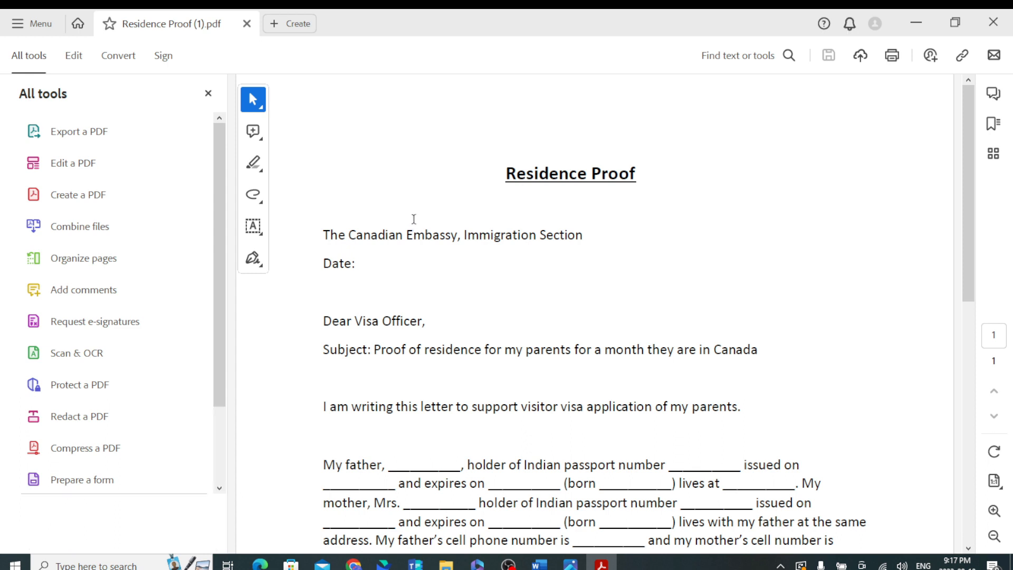
Read the Residence Proof letter down to its owner-verification paragraph, then leave Acrobat.
scroll(413, 219, "down", 2)
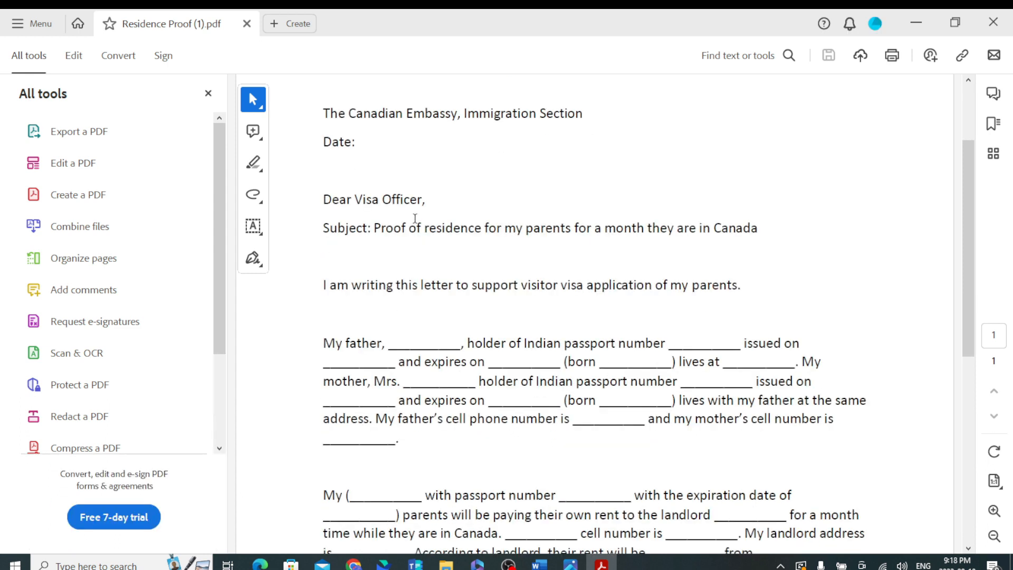
scroll(450, 288, "down", 2)
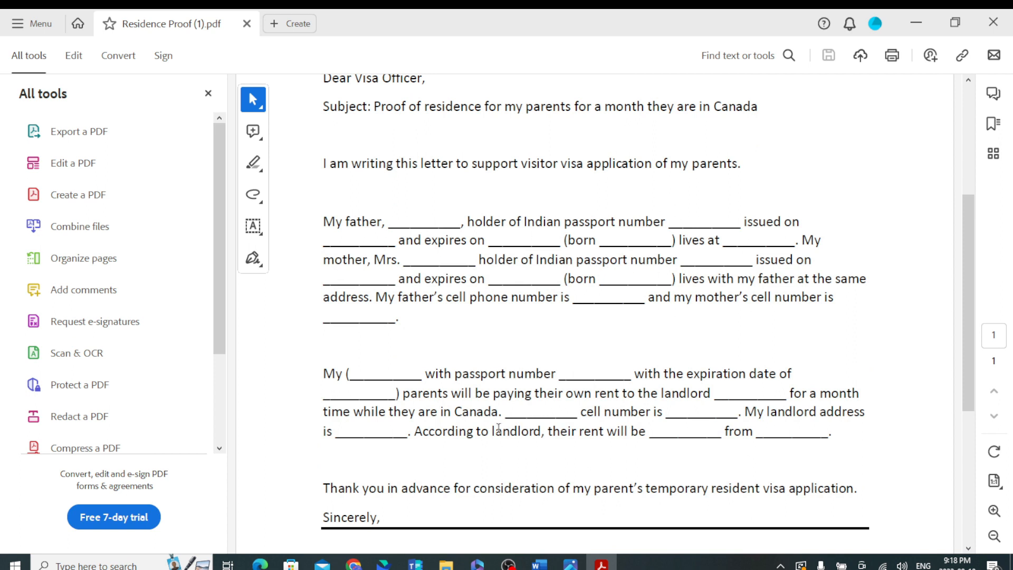
scroll(597, 366, "down", 2)
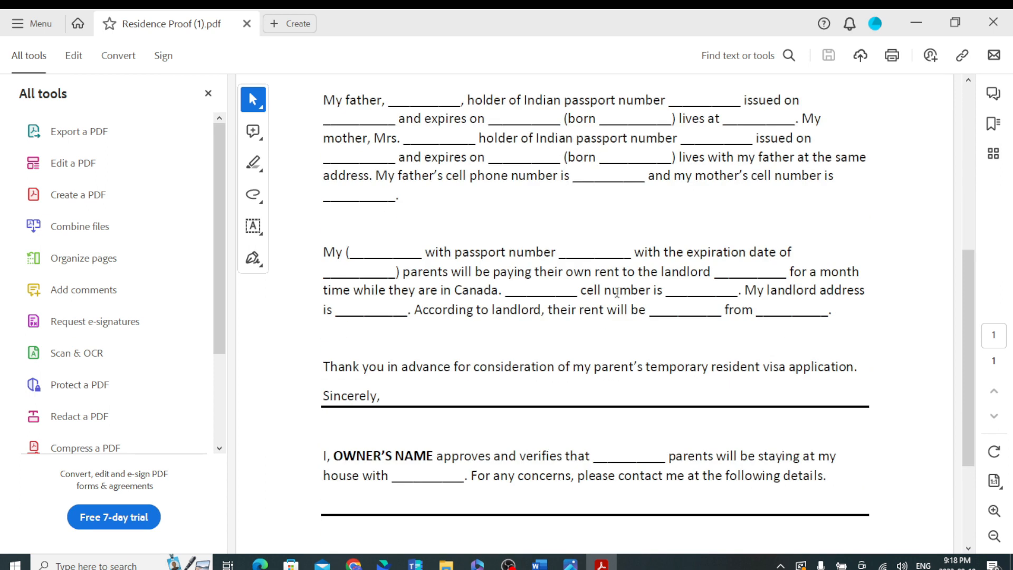
left_click(915, 23)
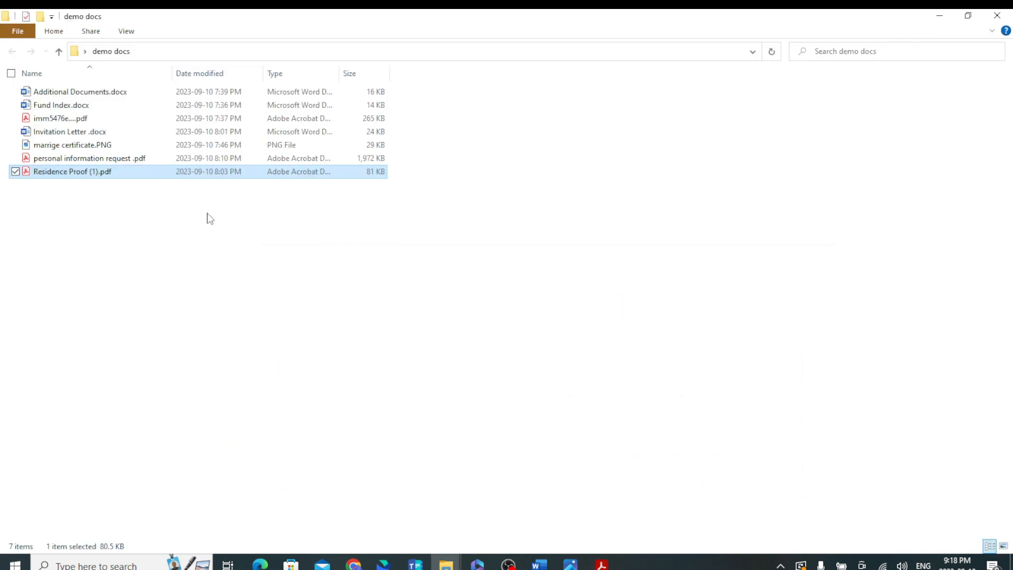
key("alt+Tab")
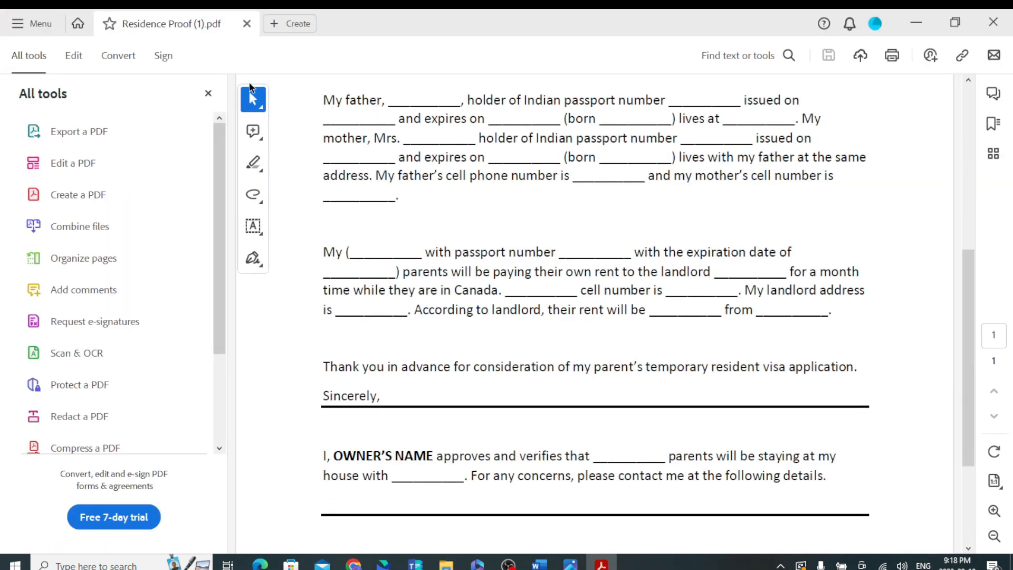
key("alt+Tab")
key("alt+Tab")
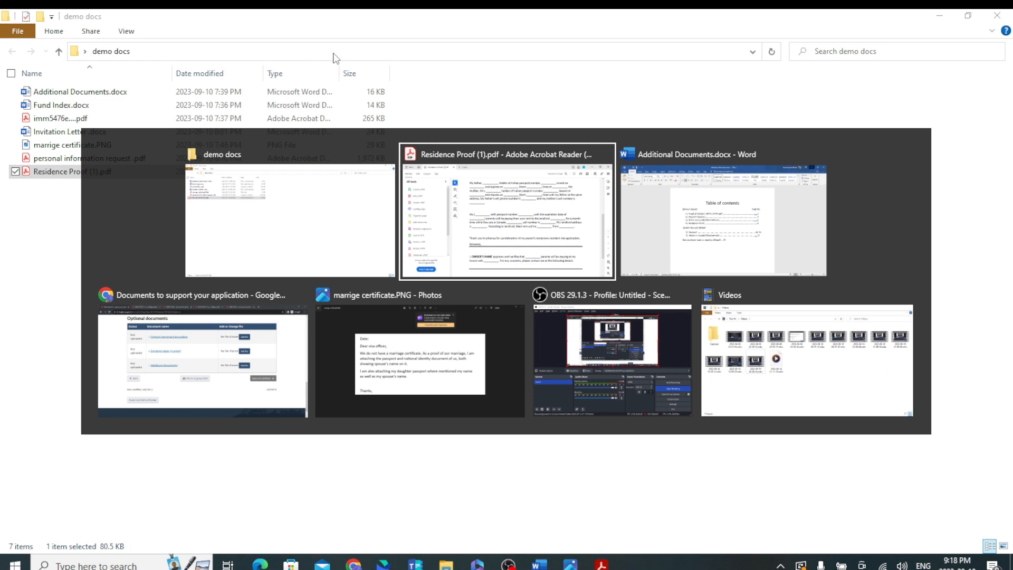
key("alt+Tab")
key("alt+Tab")
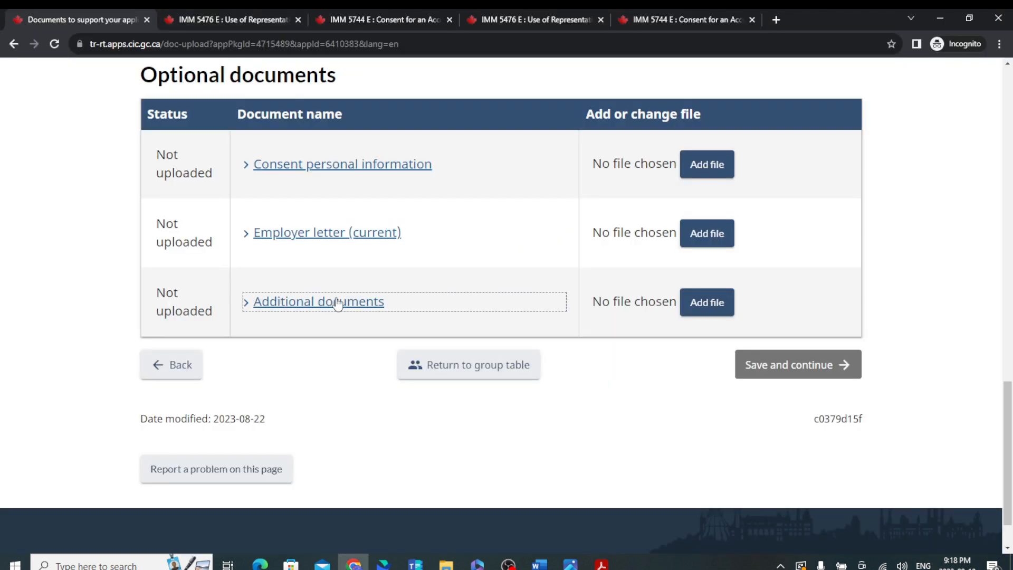
Open Fund Index.docx from demo docs to view its FUNDS DETAILS index with page numbers.
scroll(338, 305, "up", 6)
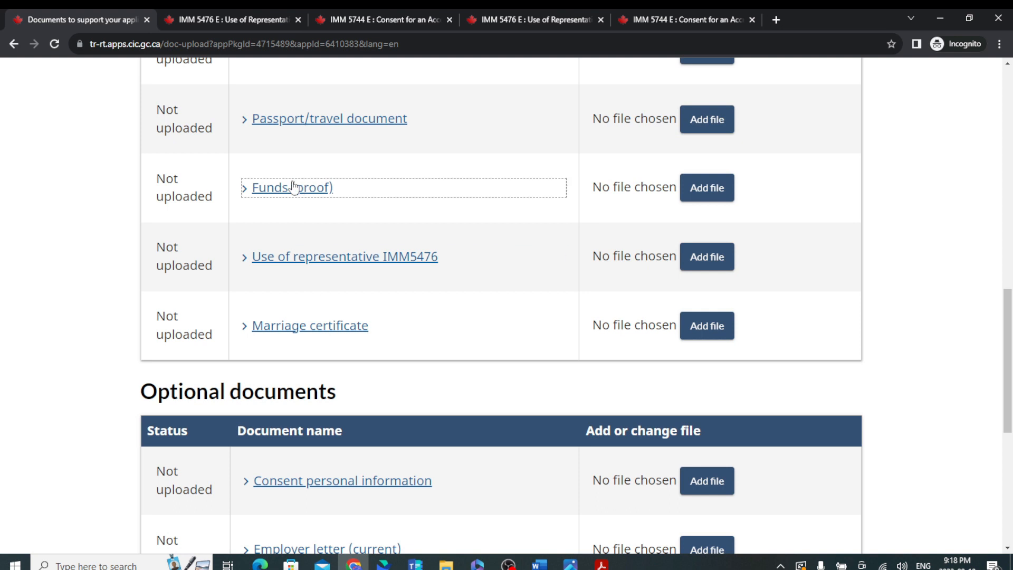
key("alt+Tab")
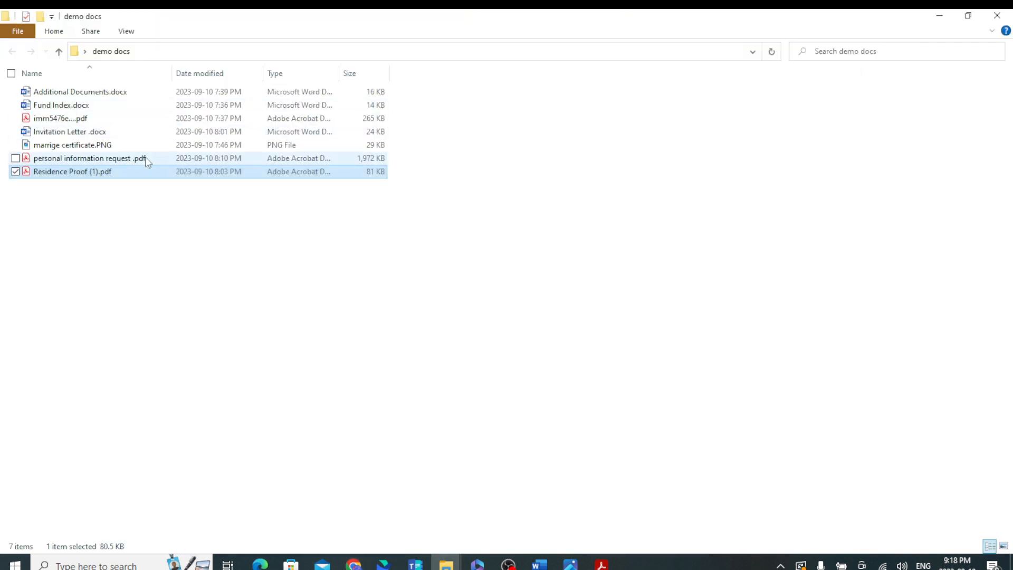
left_click(87, 105)
double_click(88, 105)
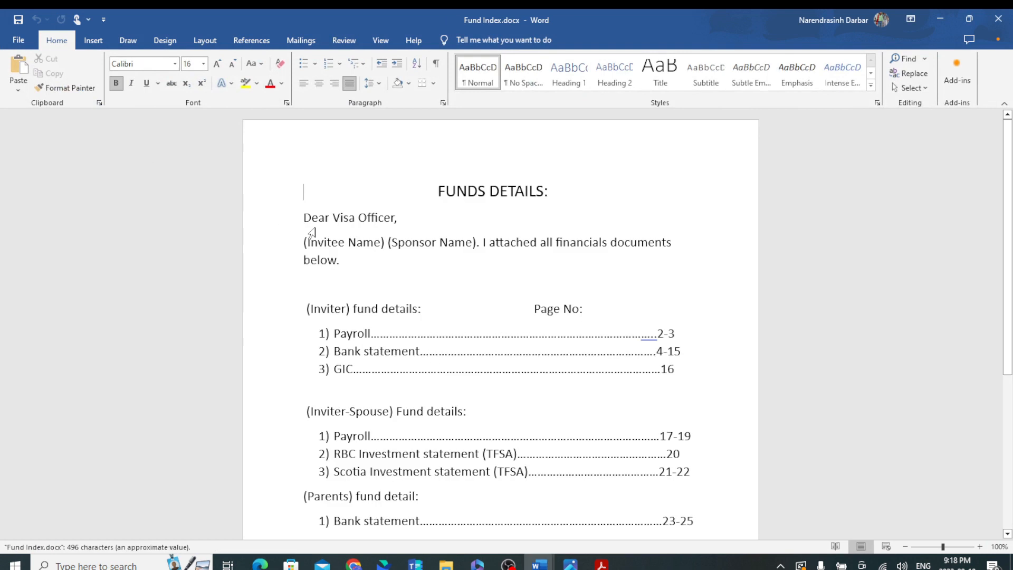
scroll(538, 327, "down", 3)
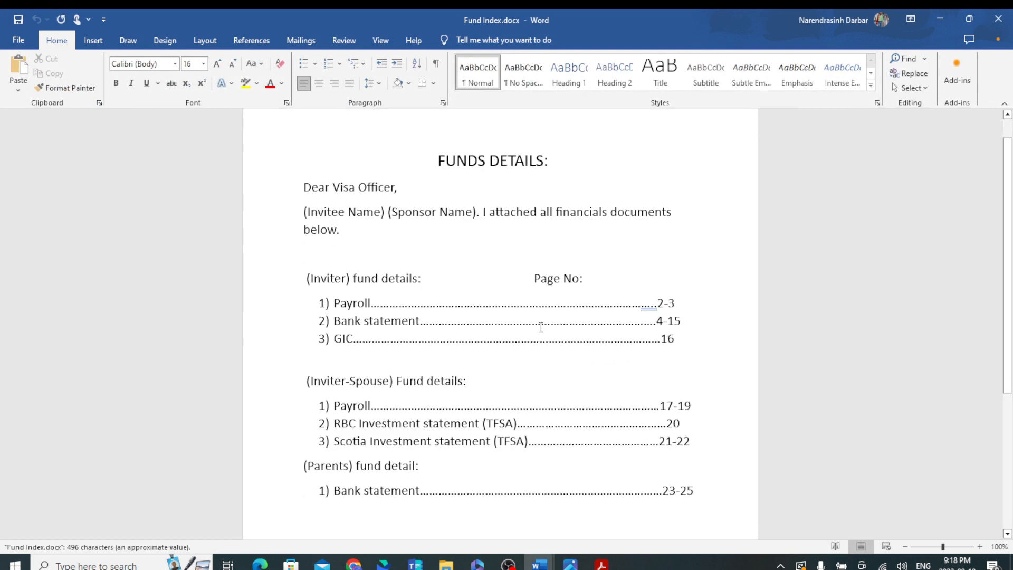